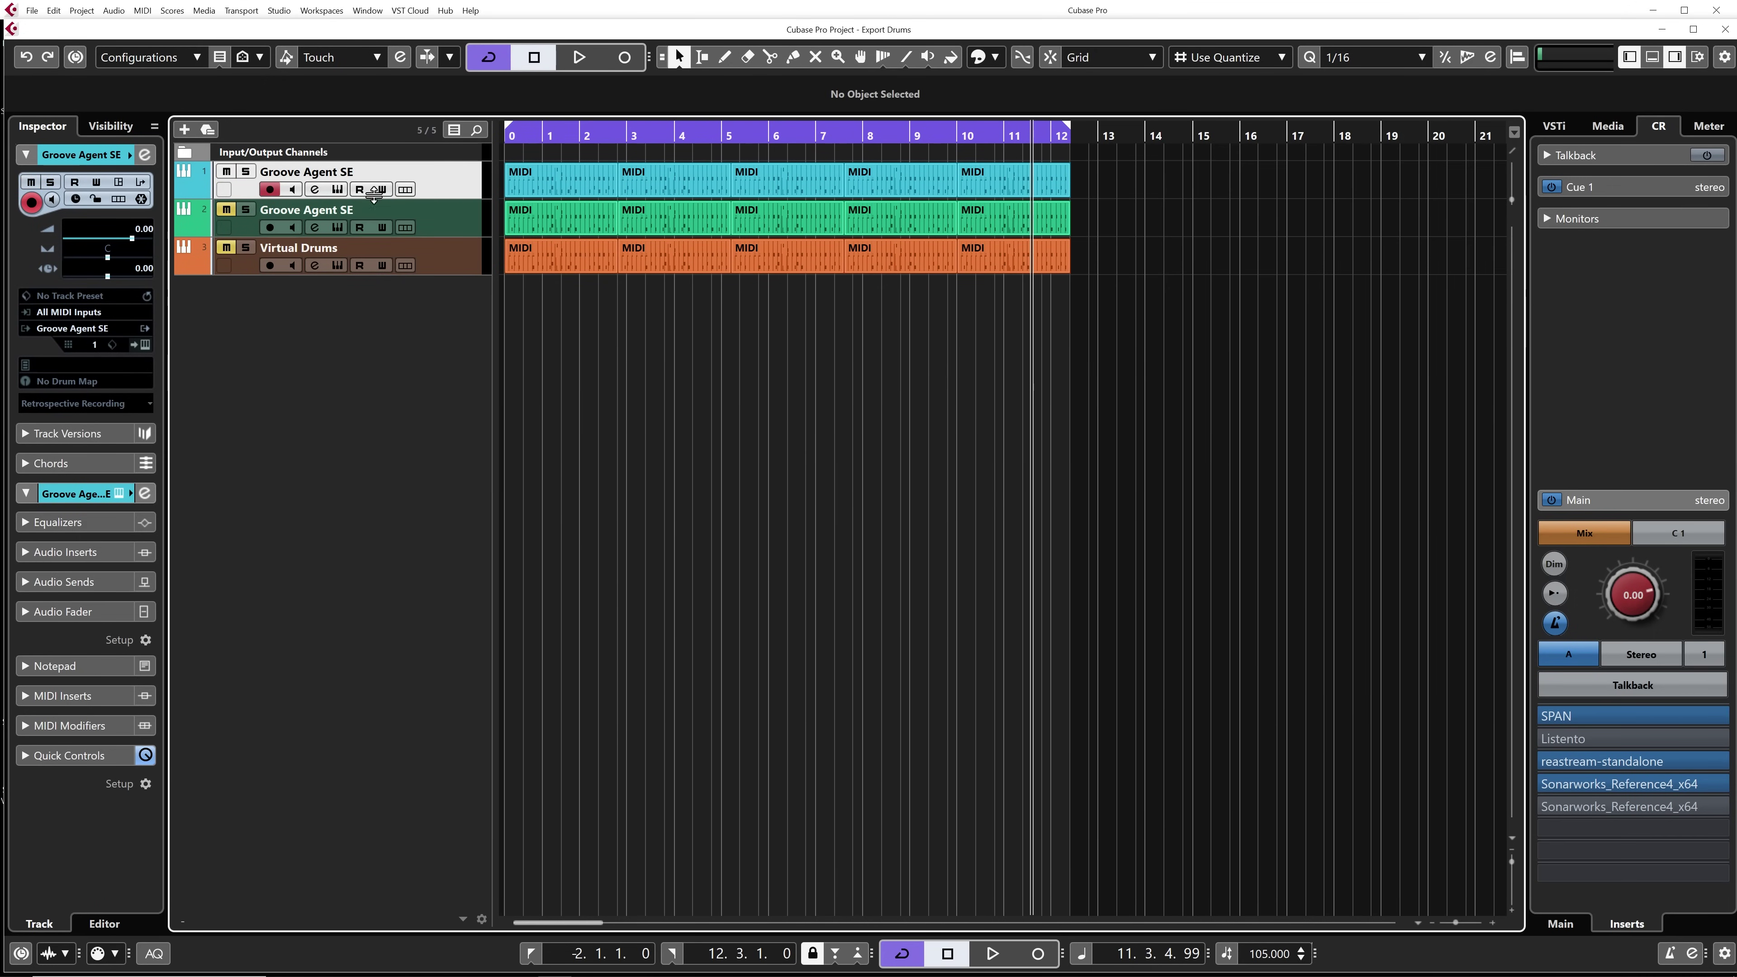
- Open the first track's Groove Agent SE instrument and display the list of available outputs for it in the instrument rack
left_click(145, 345)
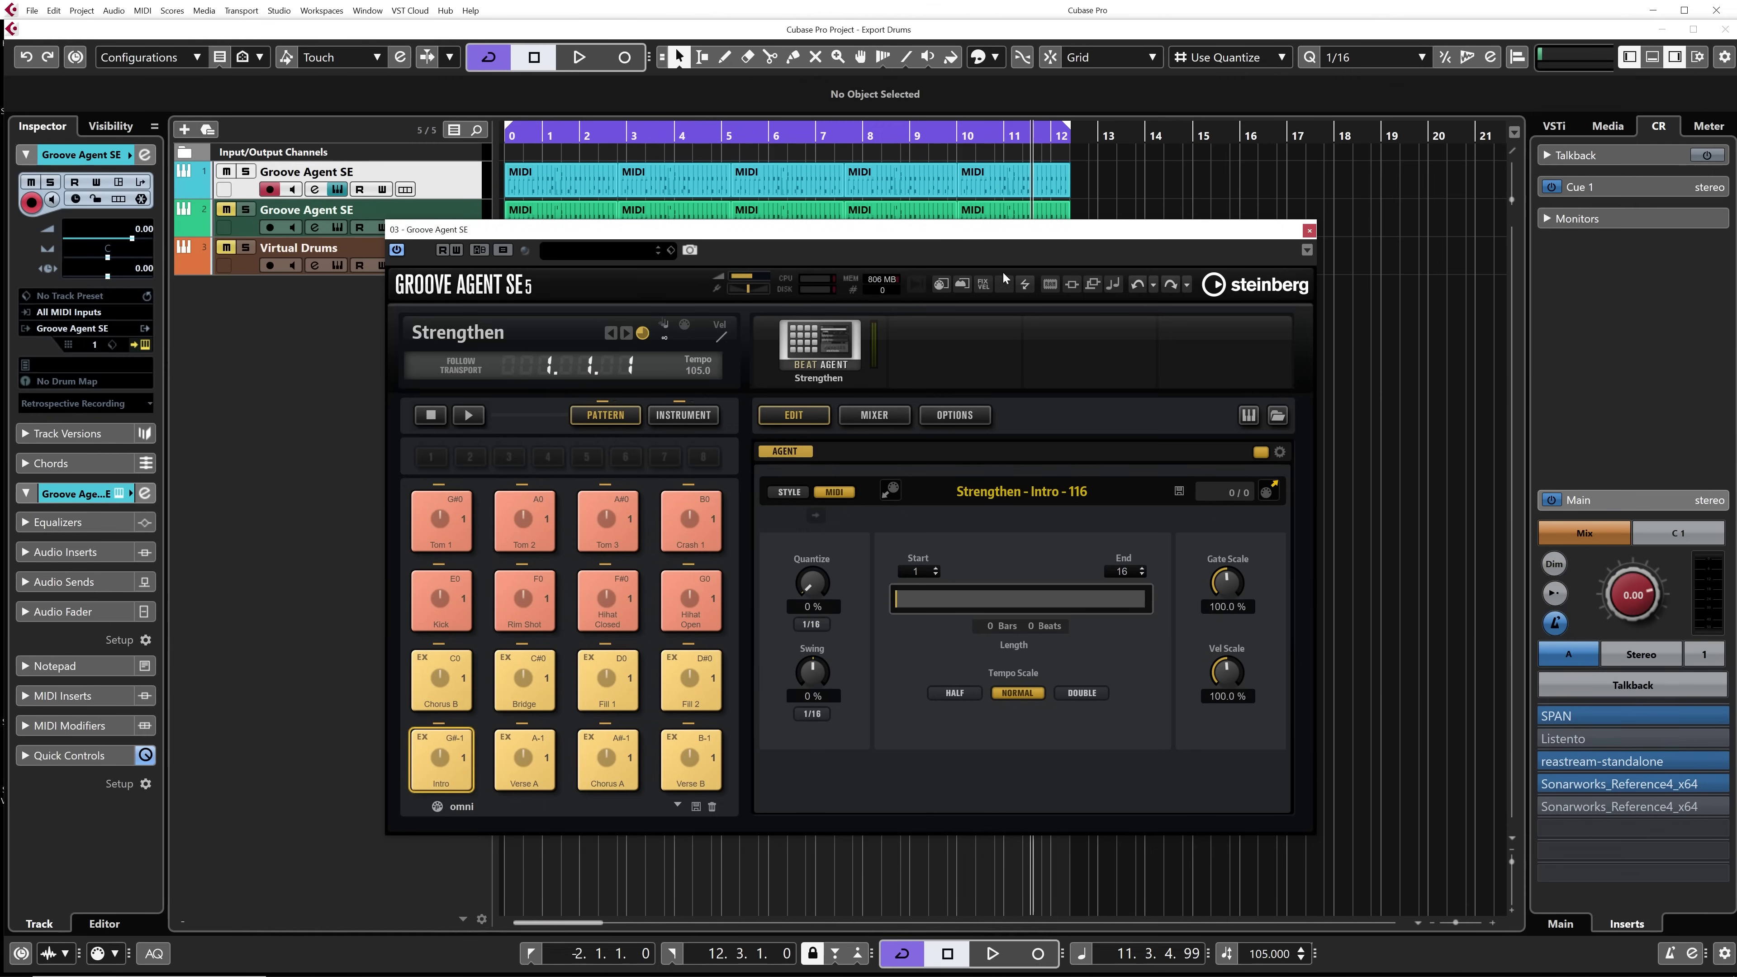
left_click(1554, 126)
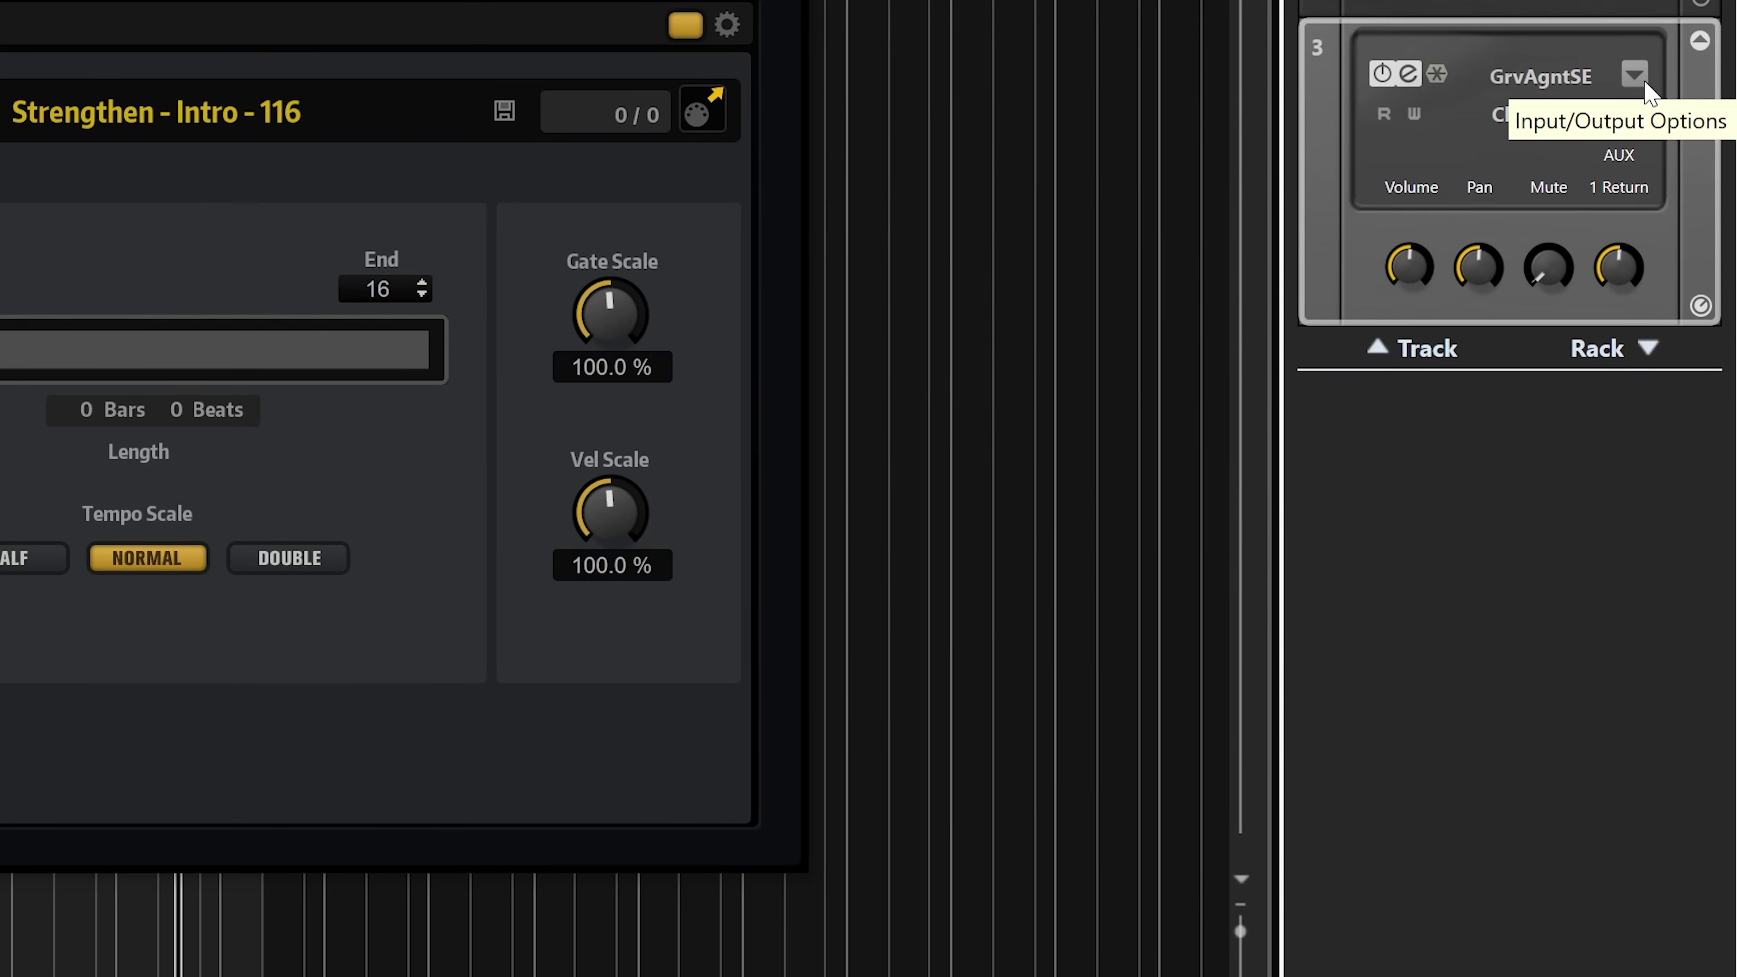
left_click(1645, 83)
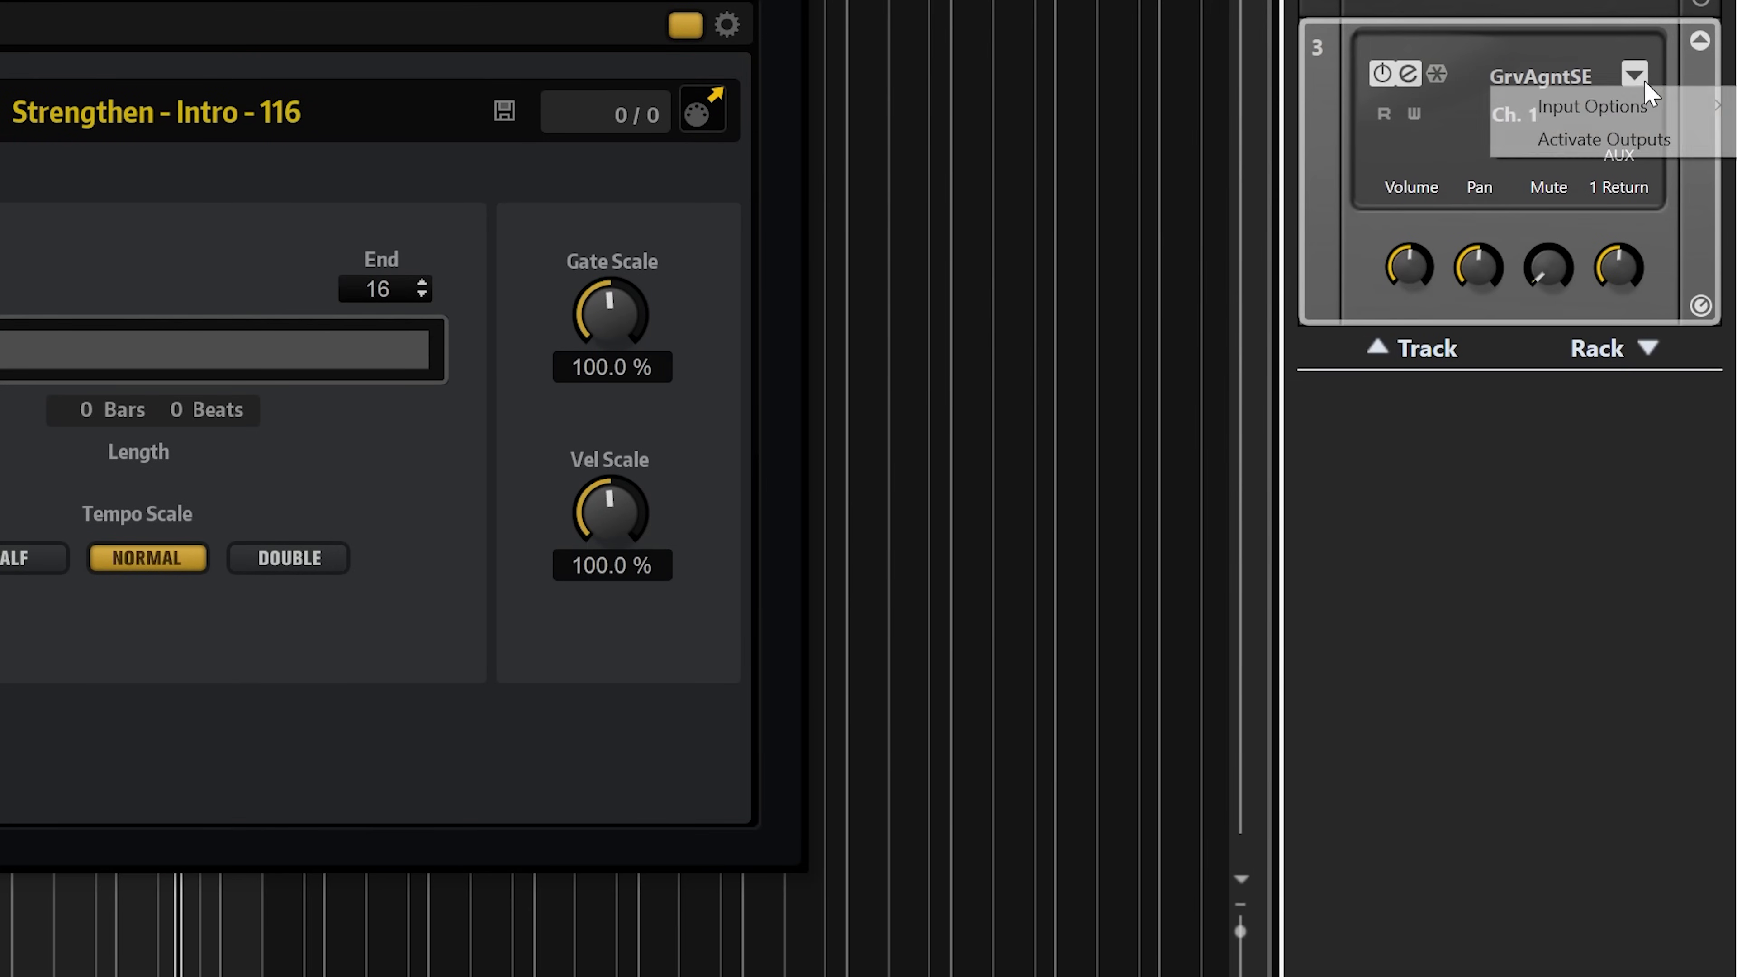
left_click(1597, 140)
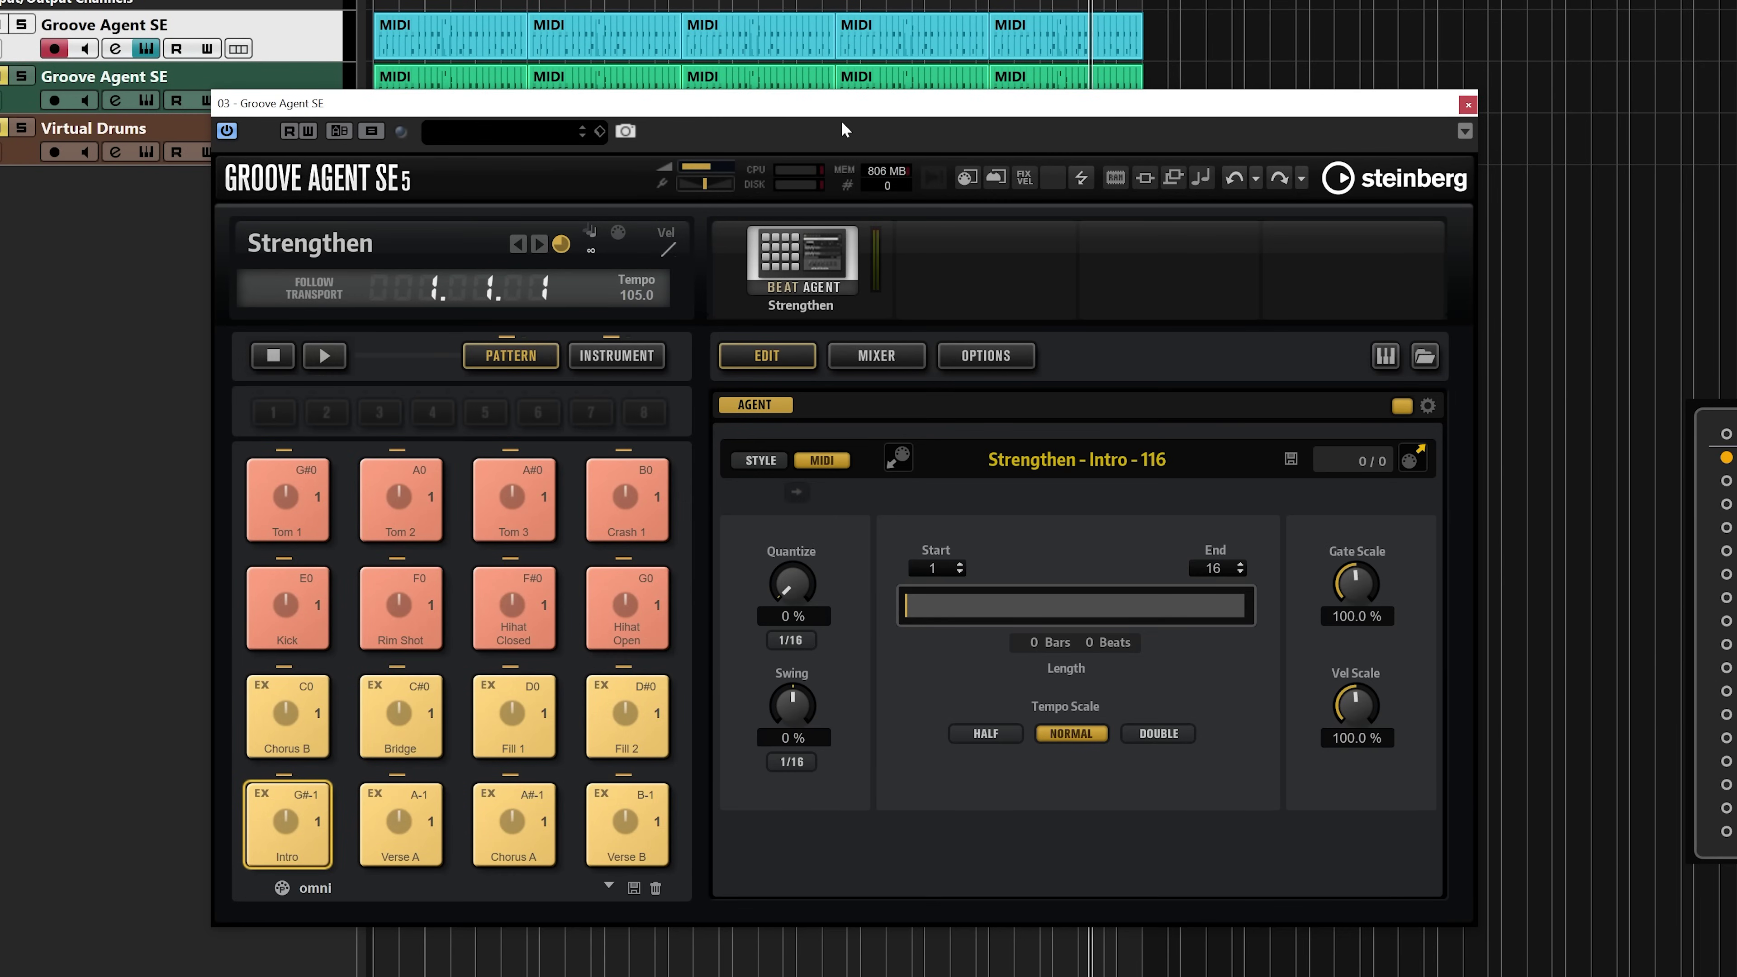
left_click(838, 107)
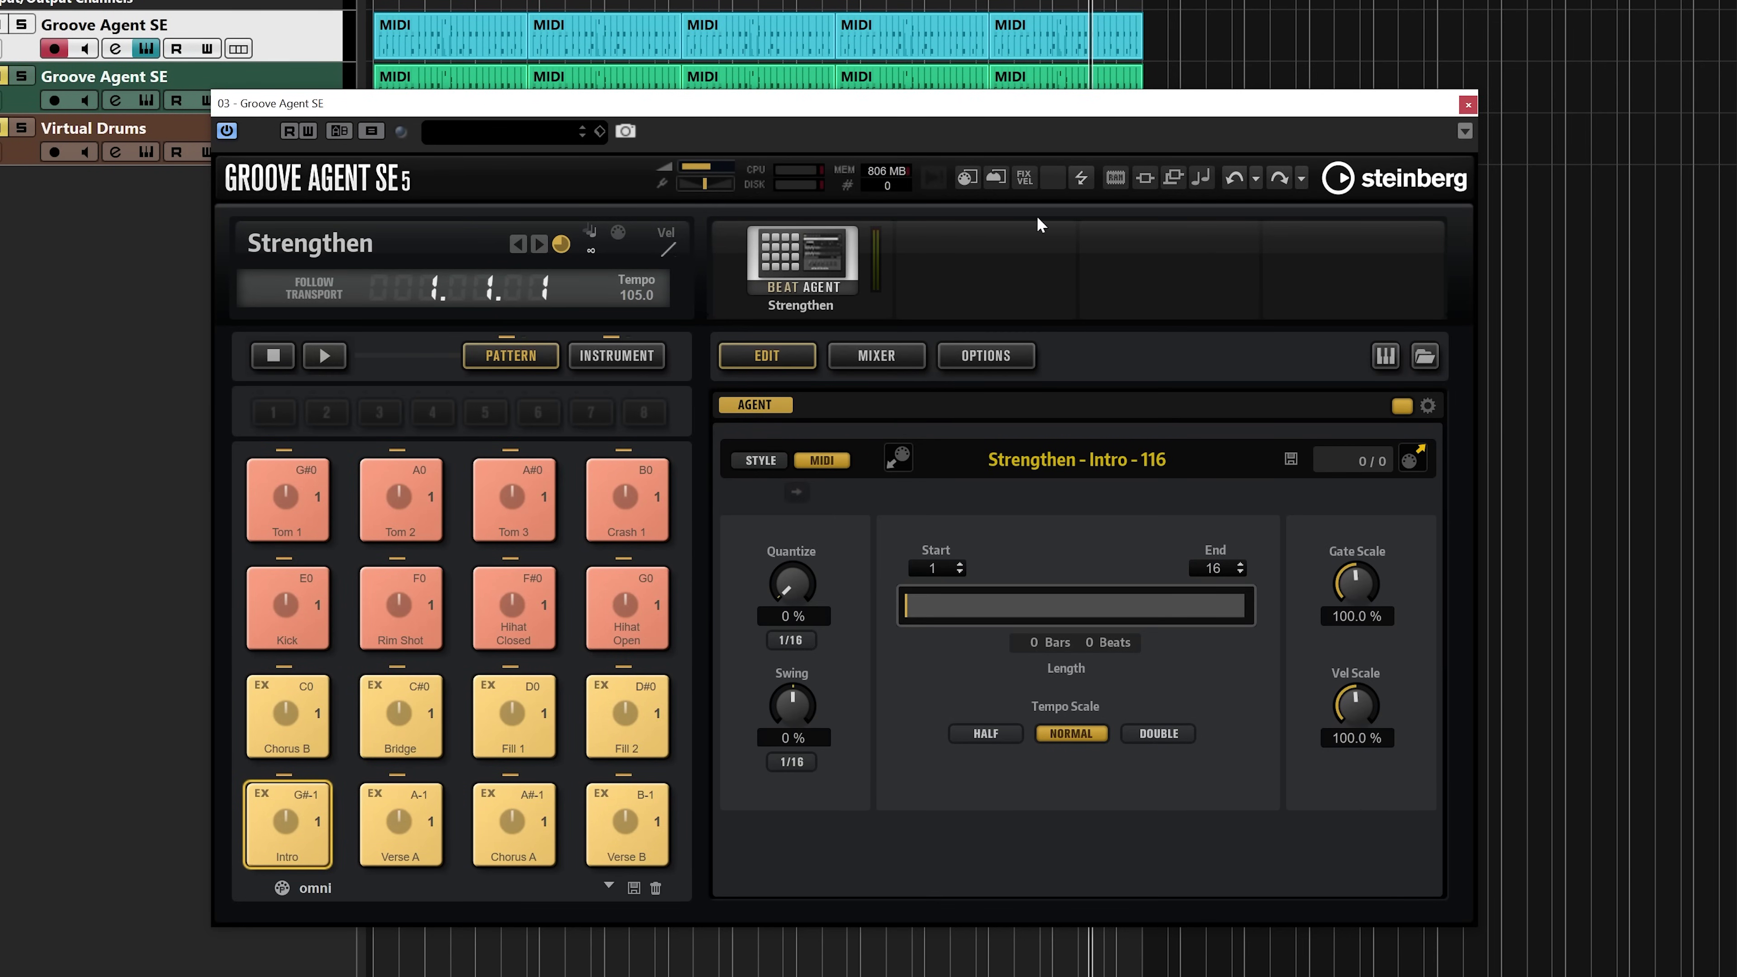
- Examine the four pages of agent busses in the Groove Agent SE mixer and return to the first page
left_click(877, 355)
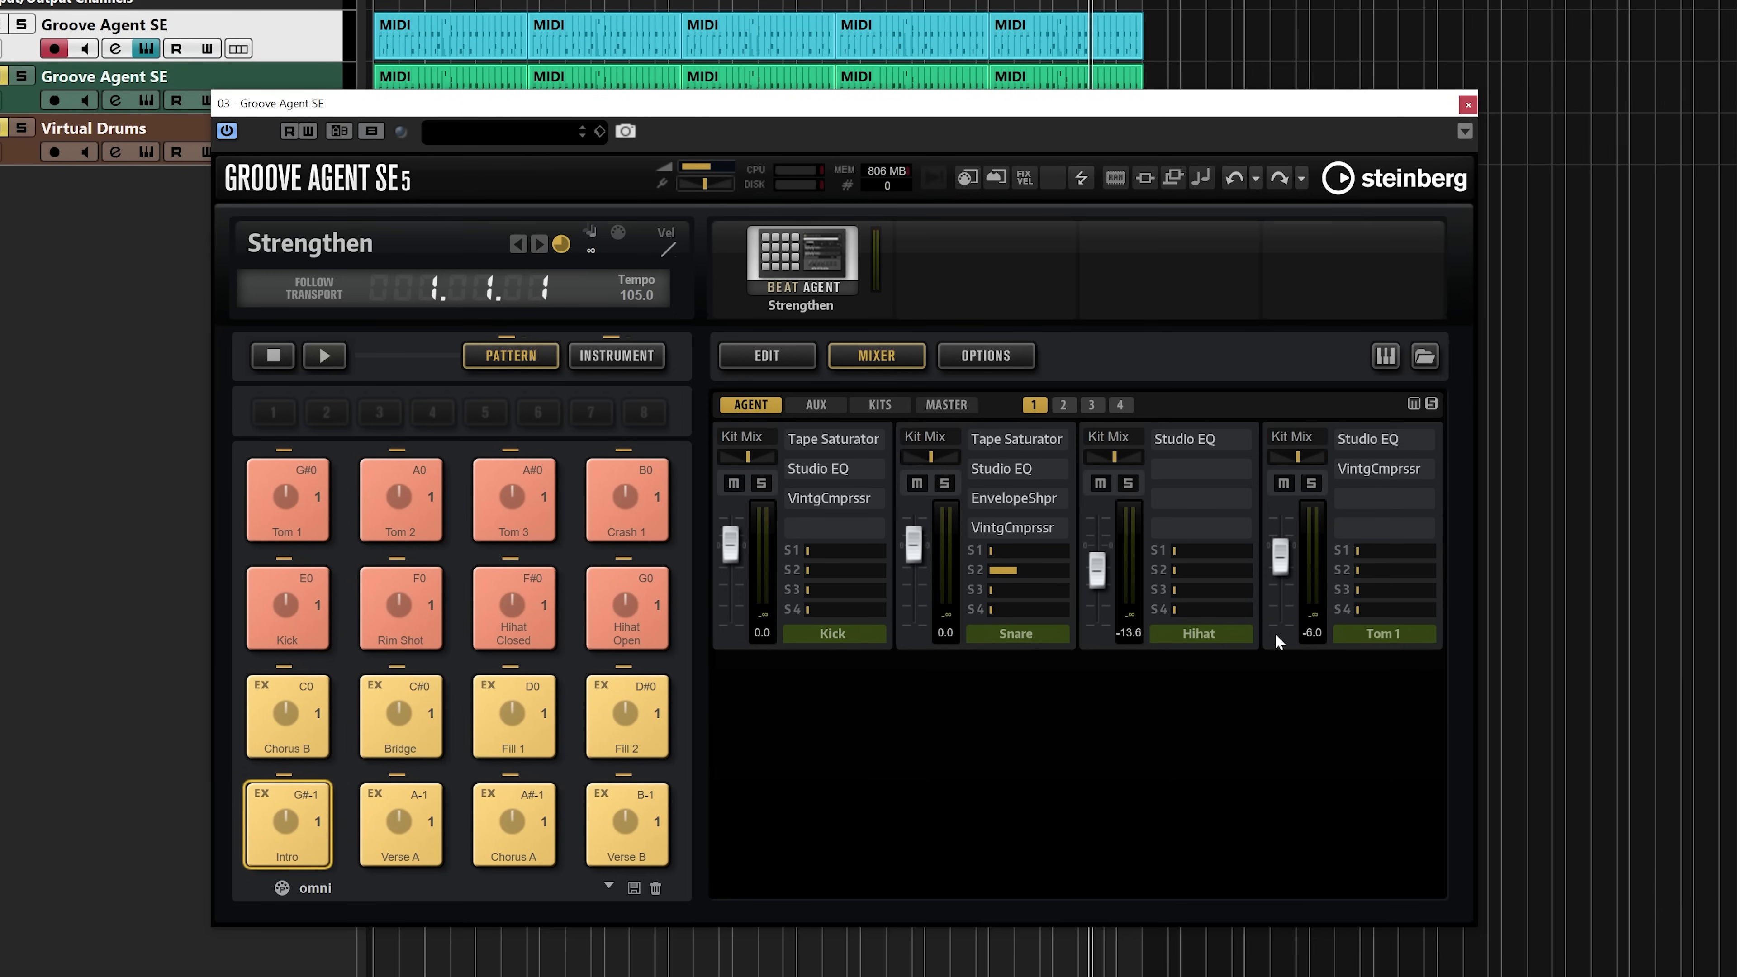
left_click(1064, 405)
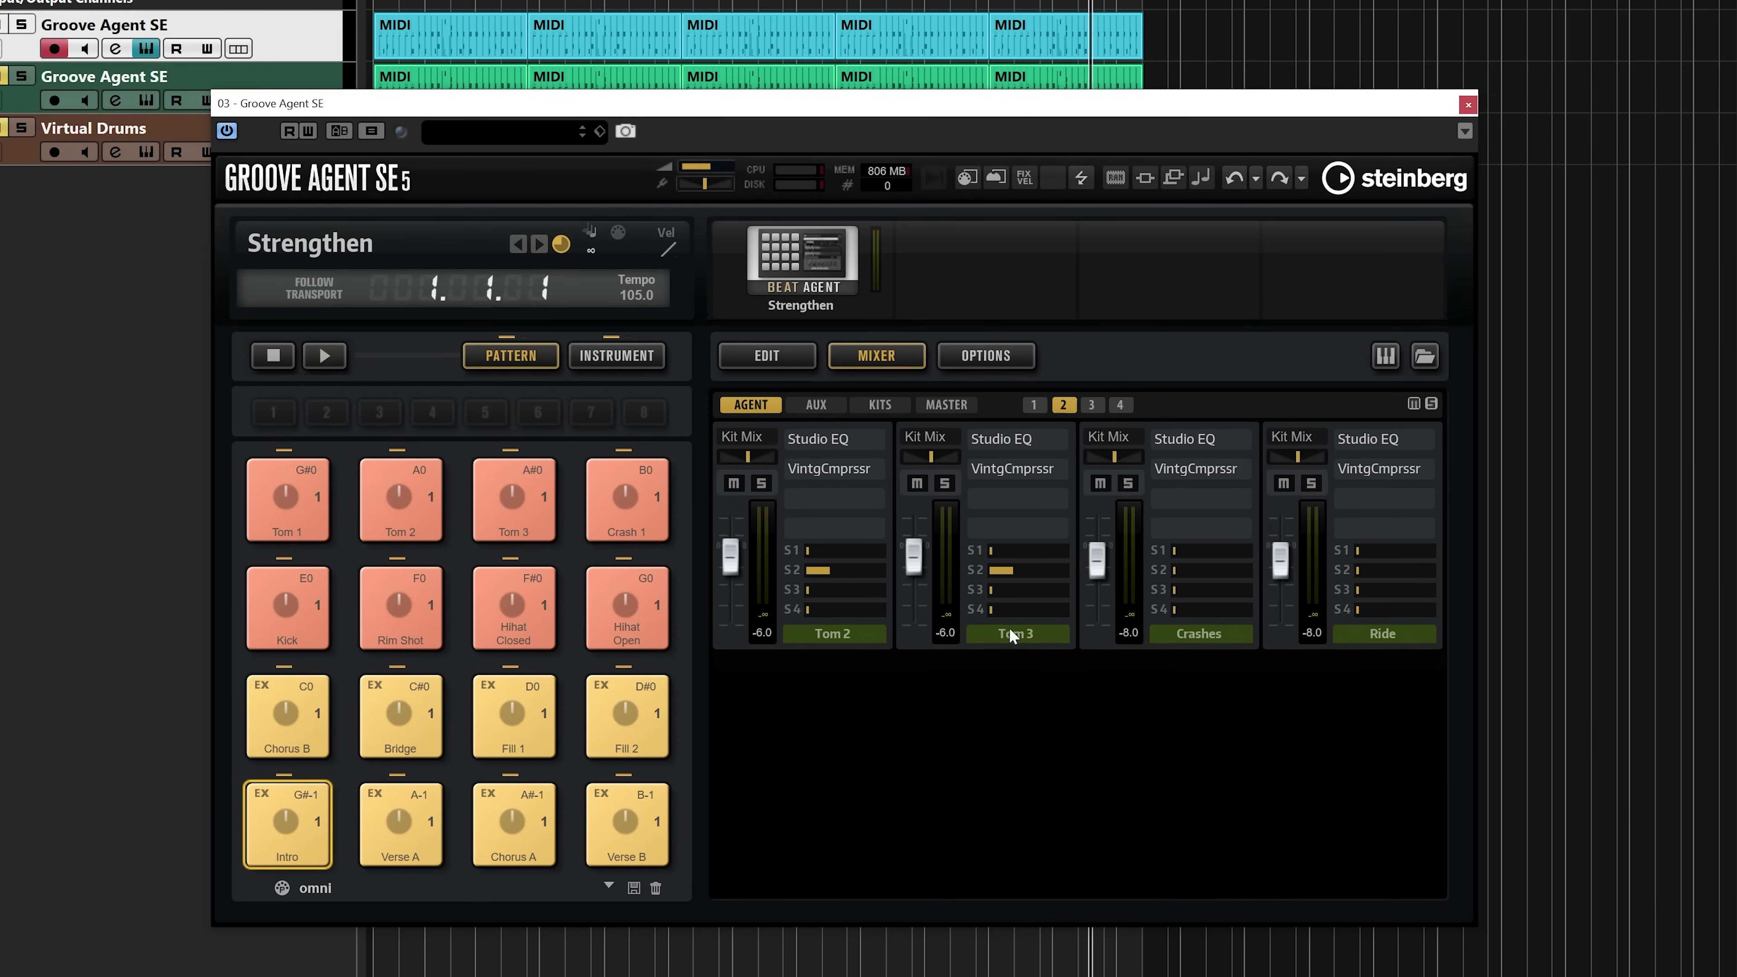
left_click(1093, 404)
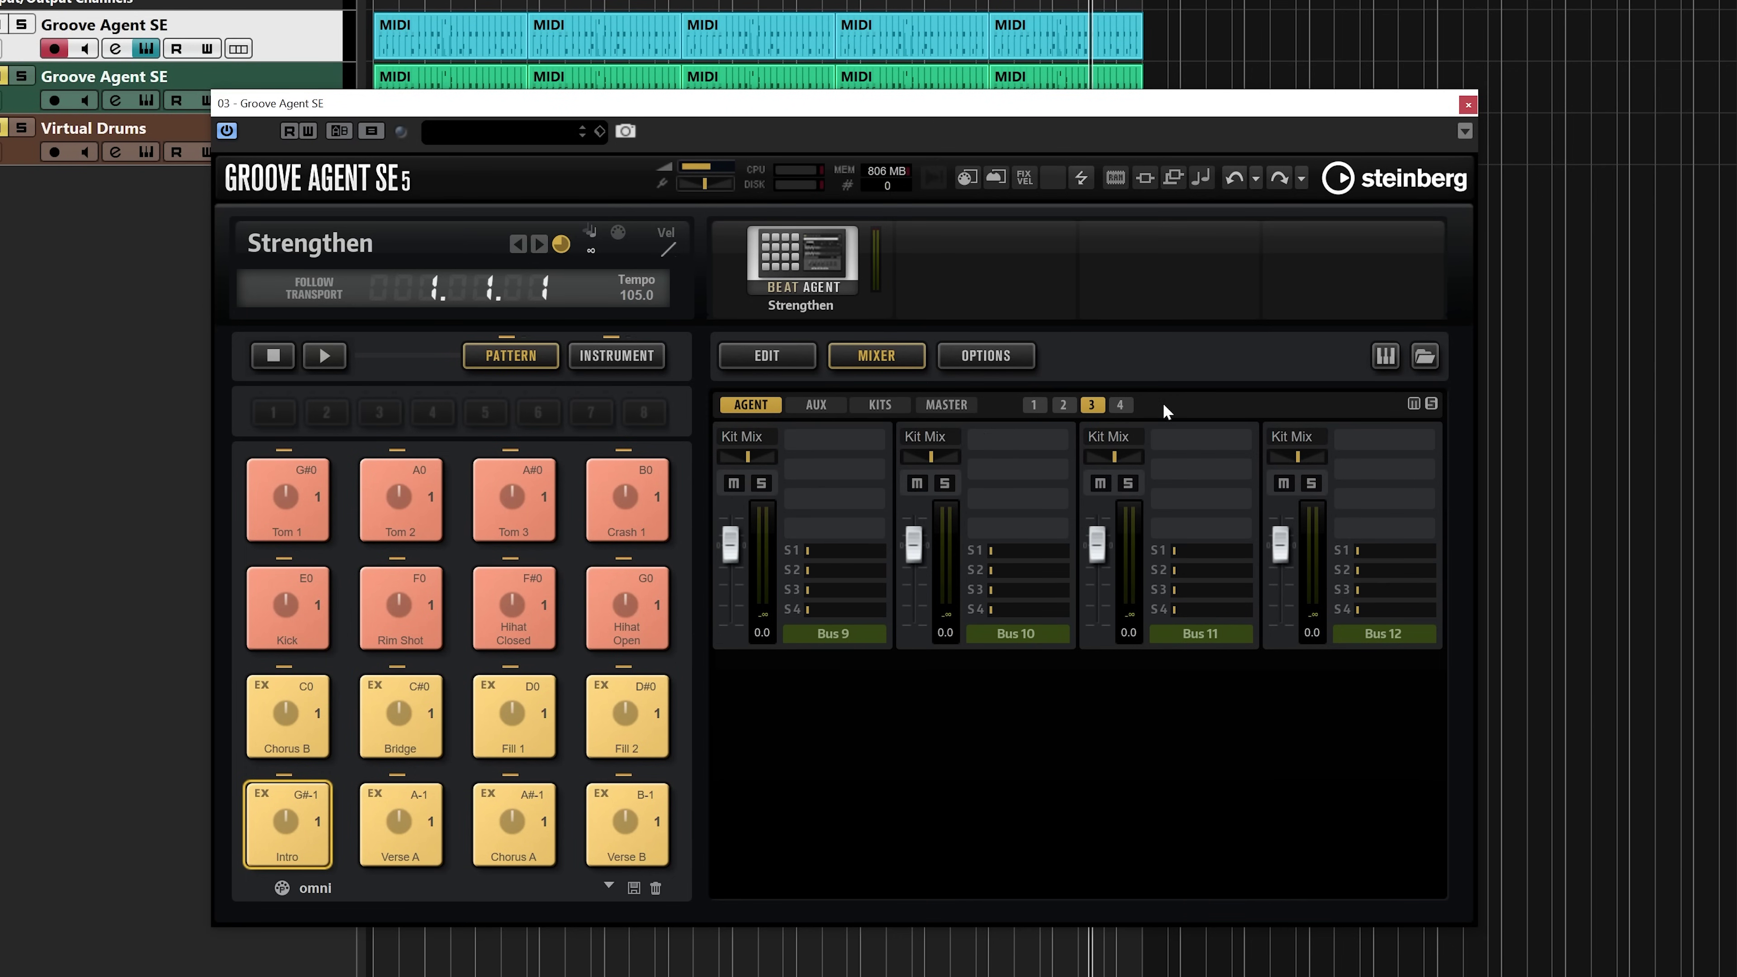
left_click(1120, 405)
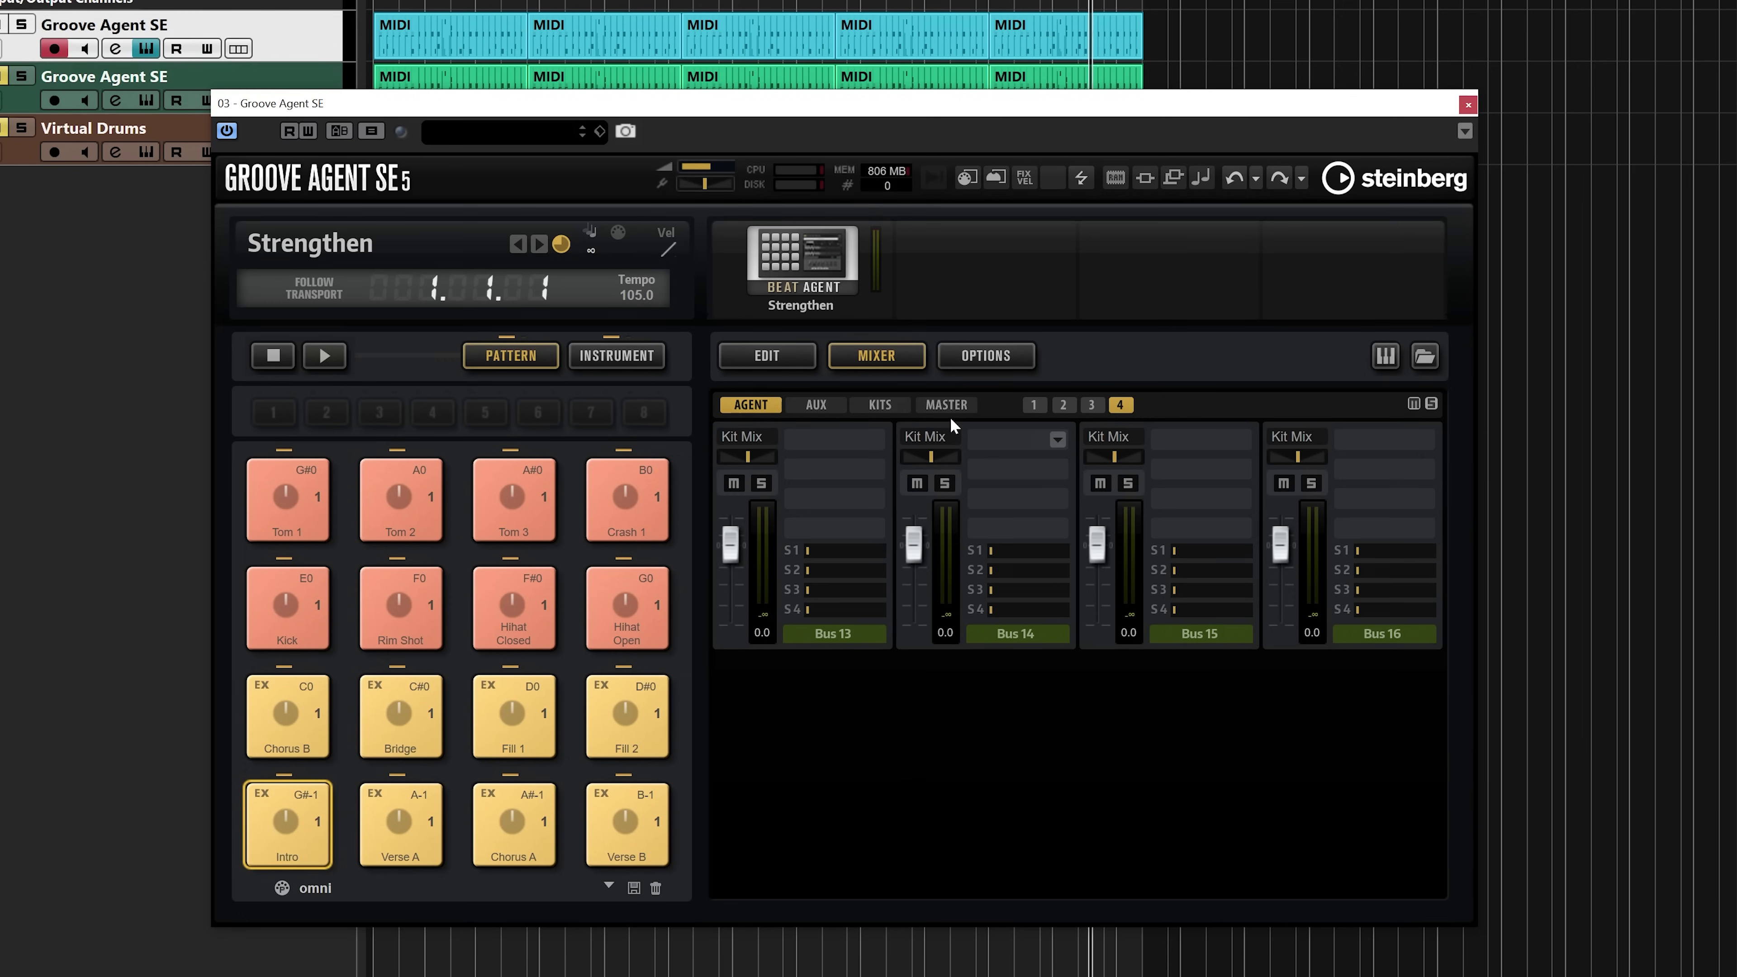
left_click(1033, 405)
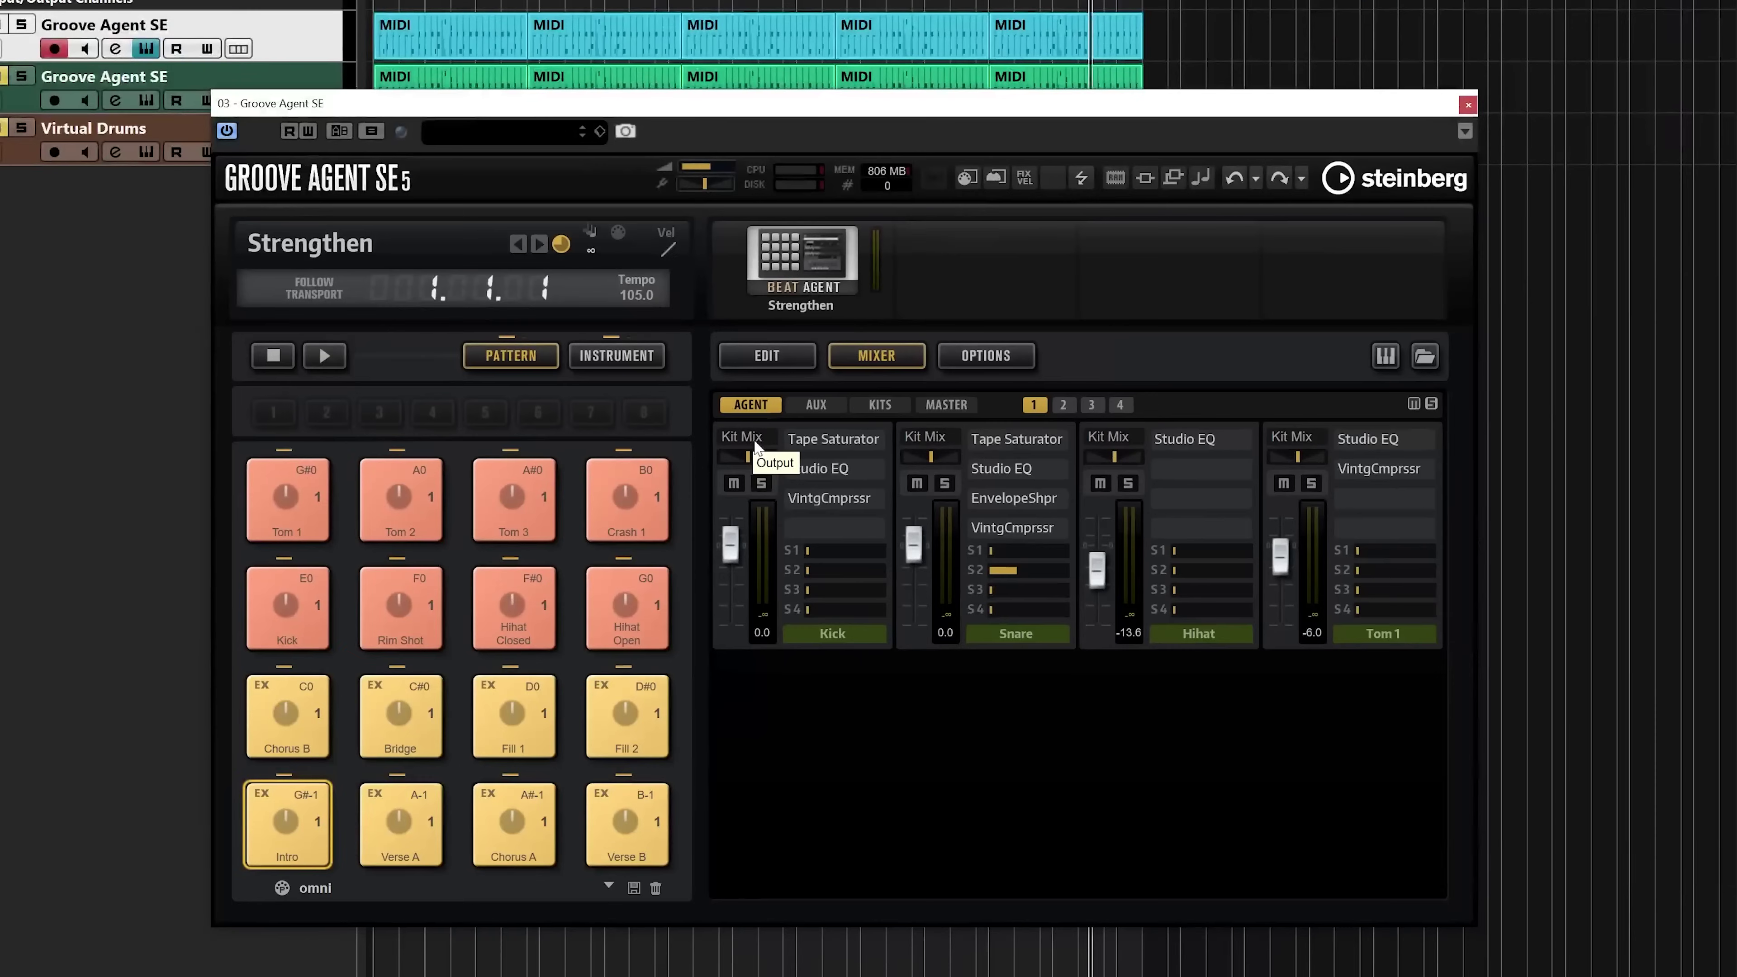
- Route the Kick bus to Out 2, the Snare to Out 3 and the Hihat to Out 4 in the Groove Agent mixer
left_click(756, 443)
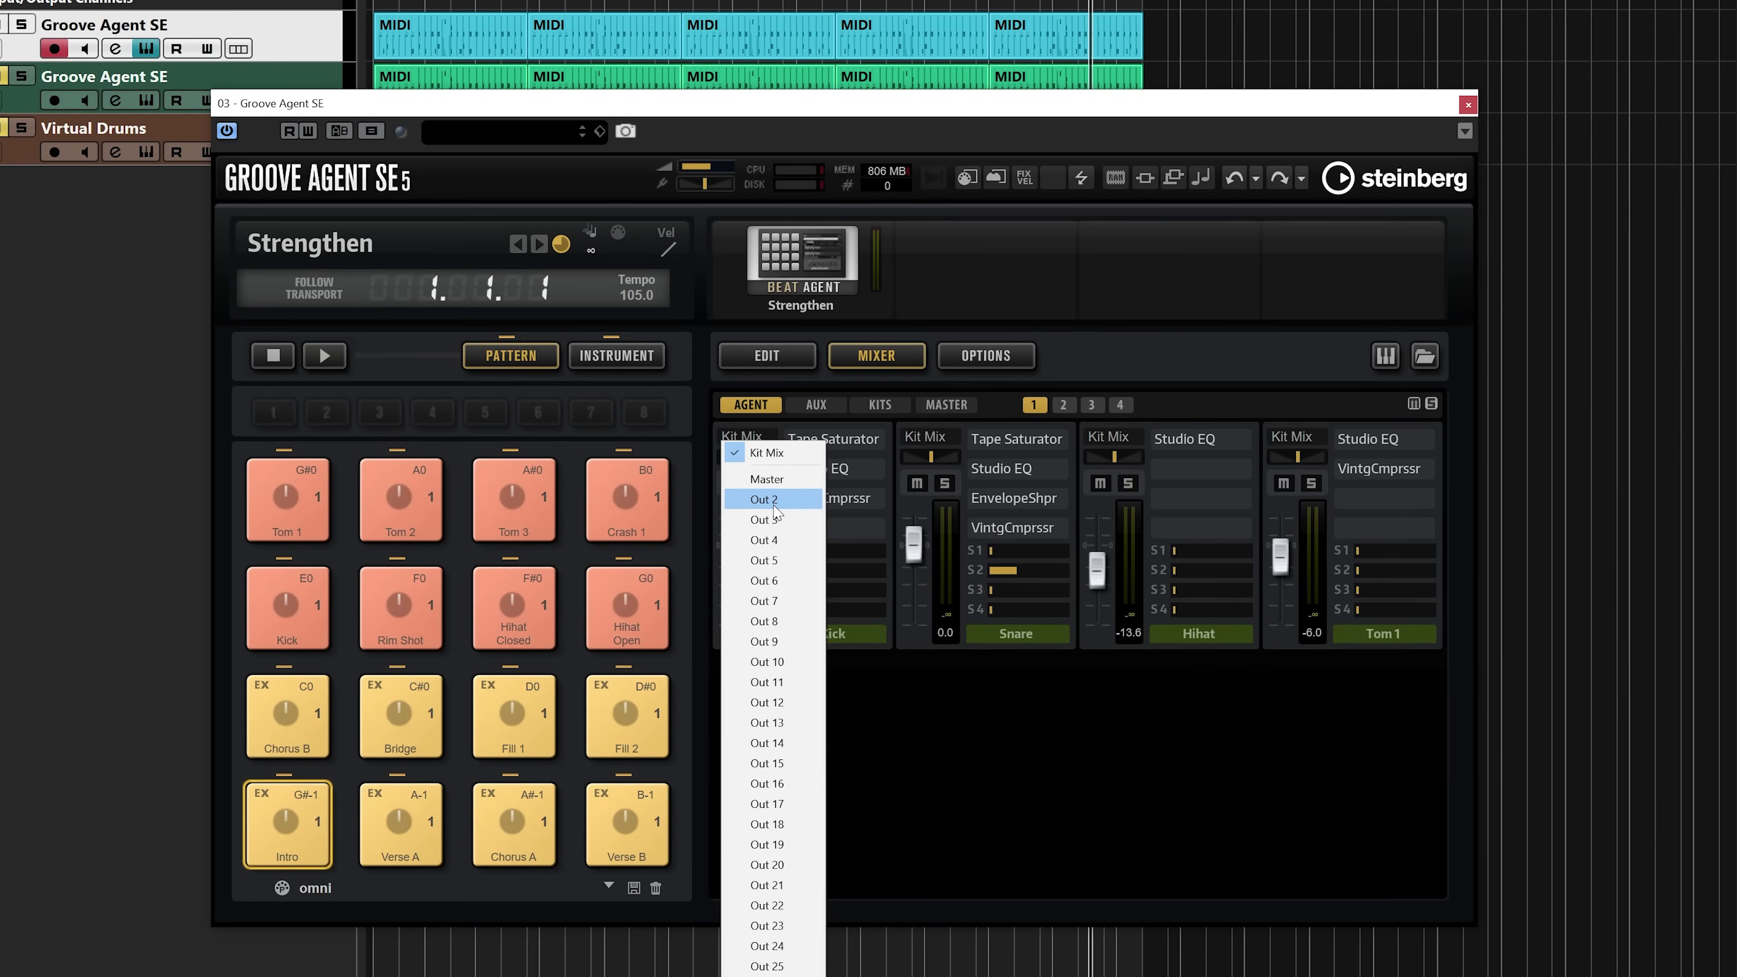
left_click(777, 511)
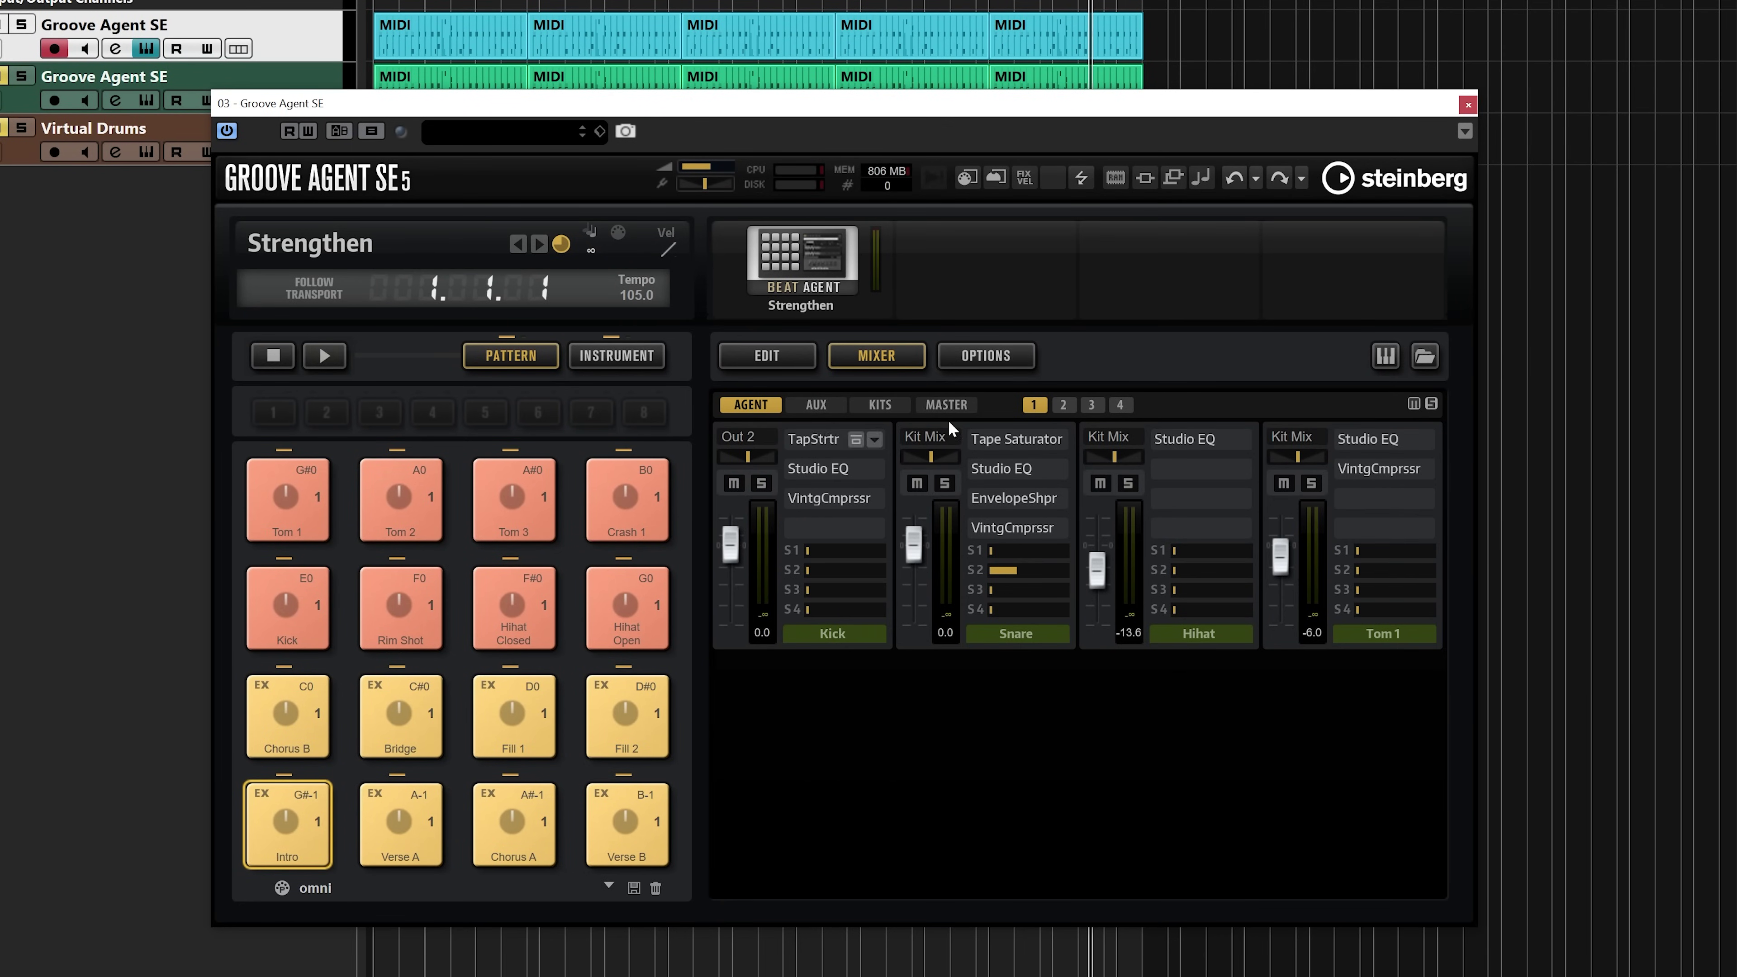
left_click(936, 436)
left_click(958, 520)
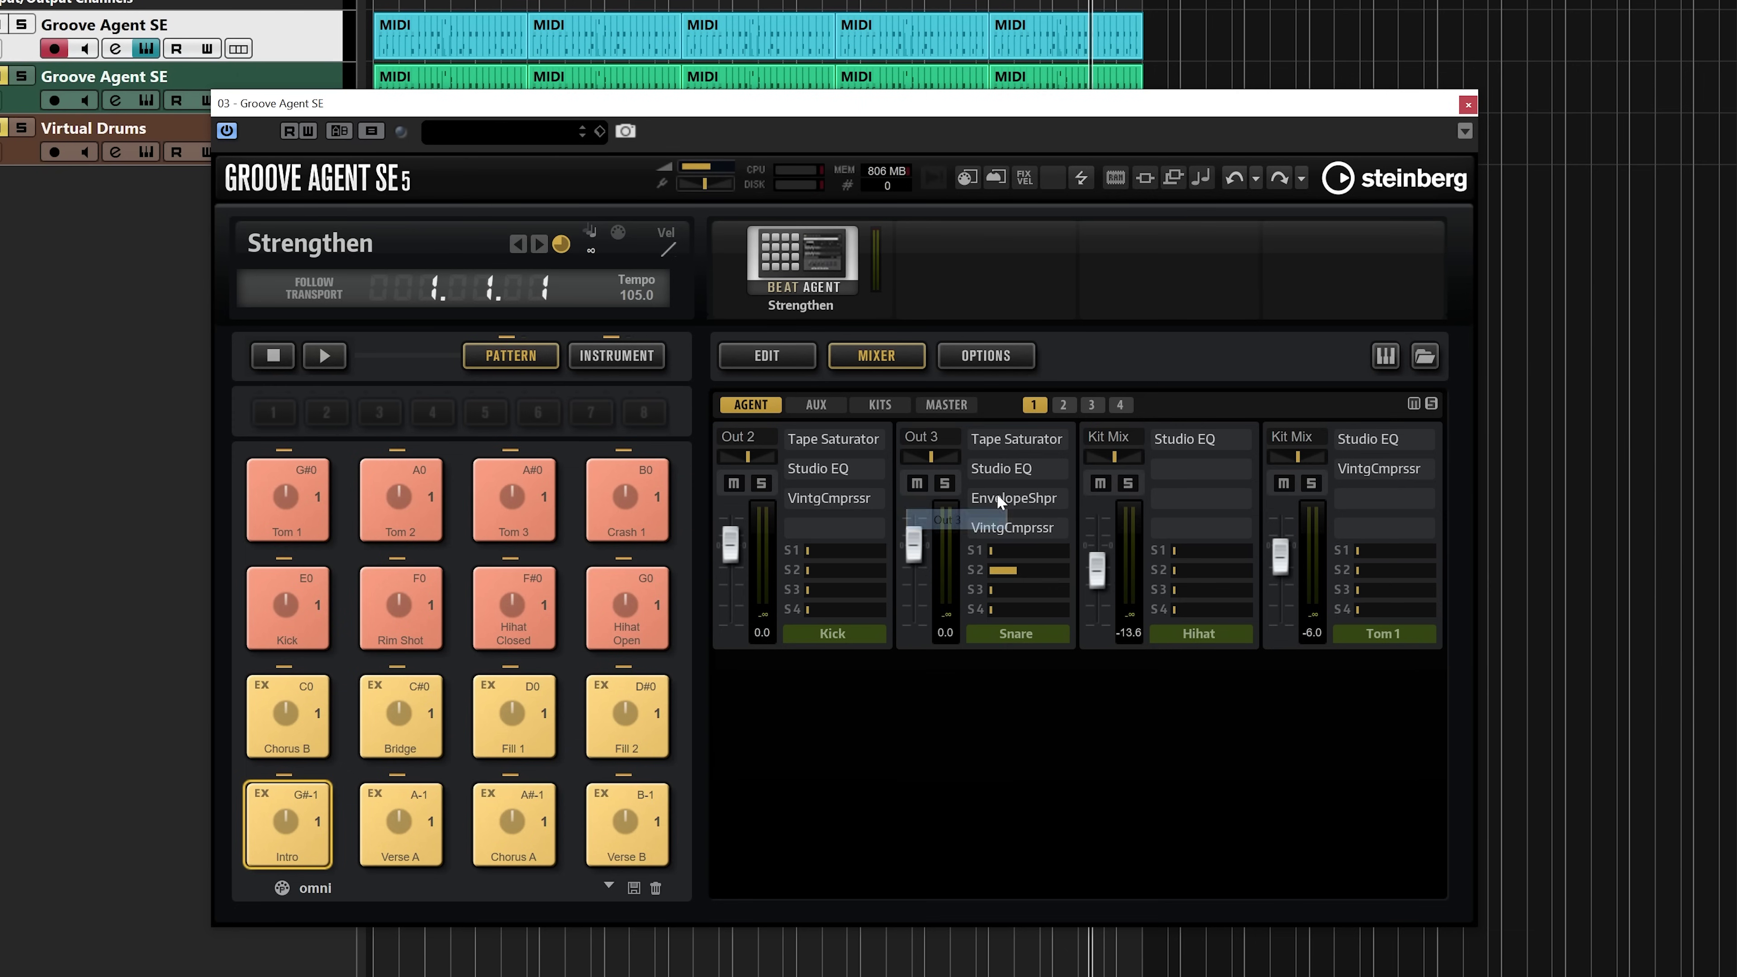
left_click(1103, 436)
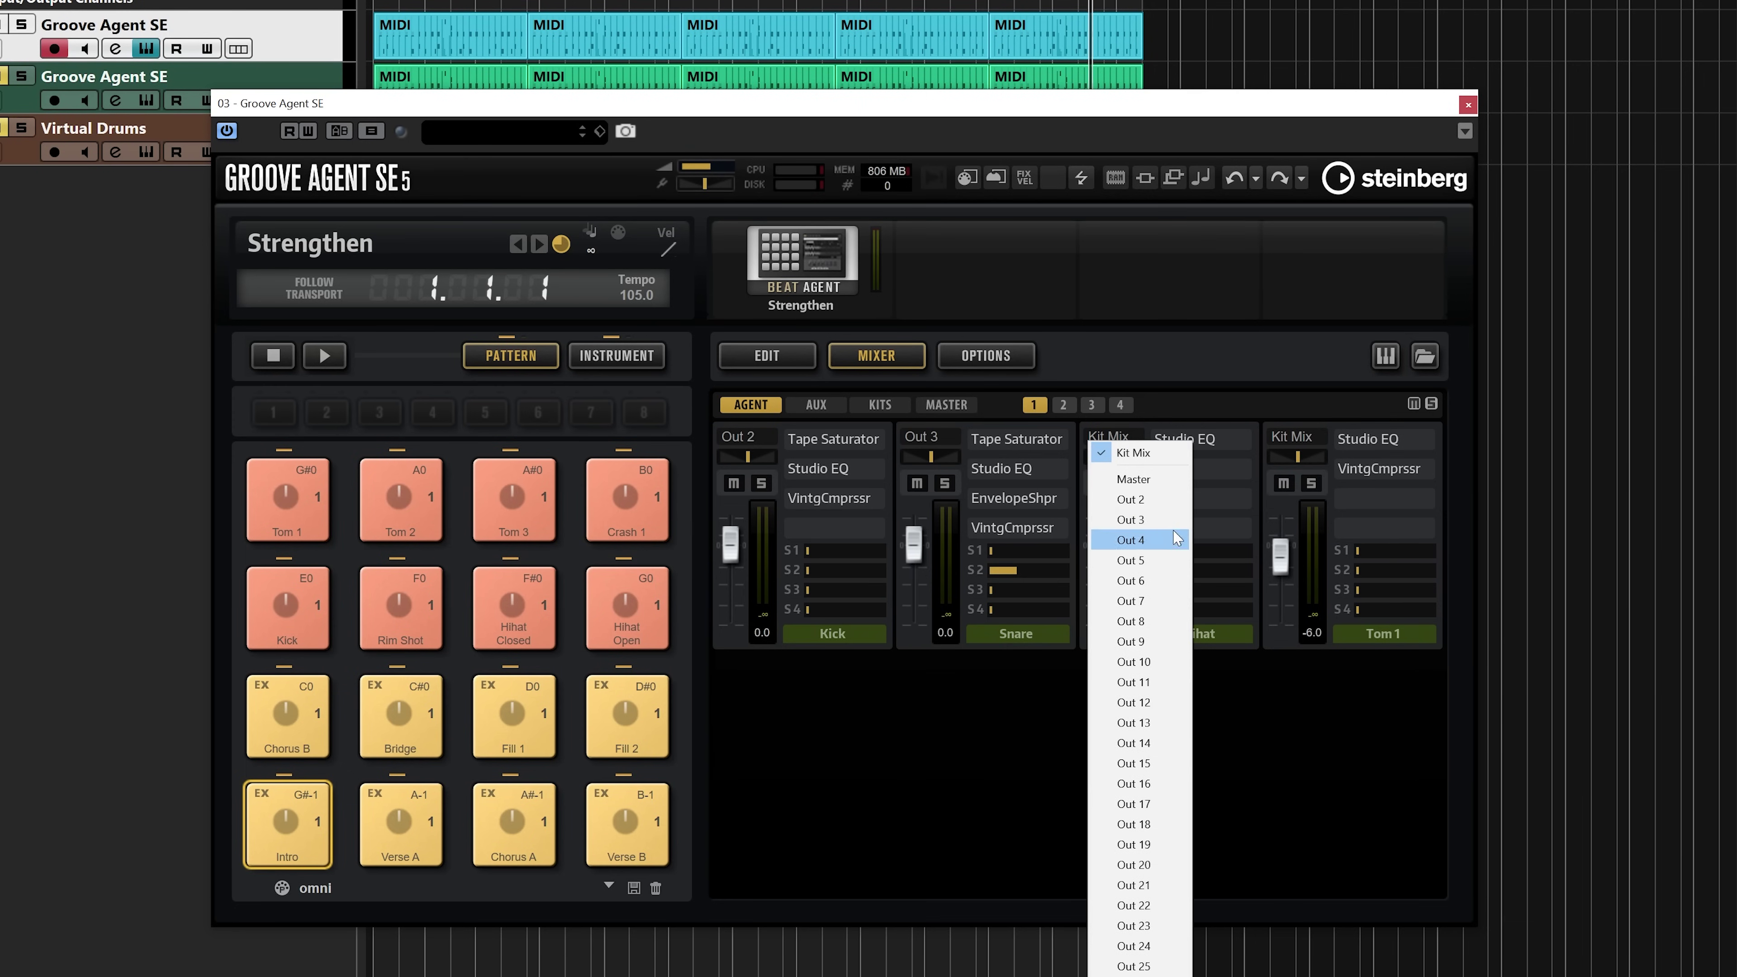
left_click(1154, 541)
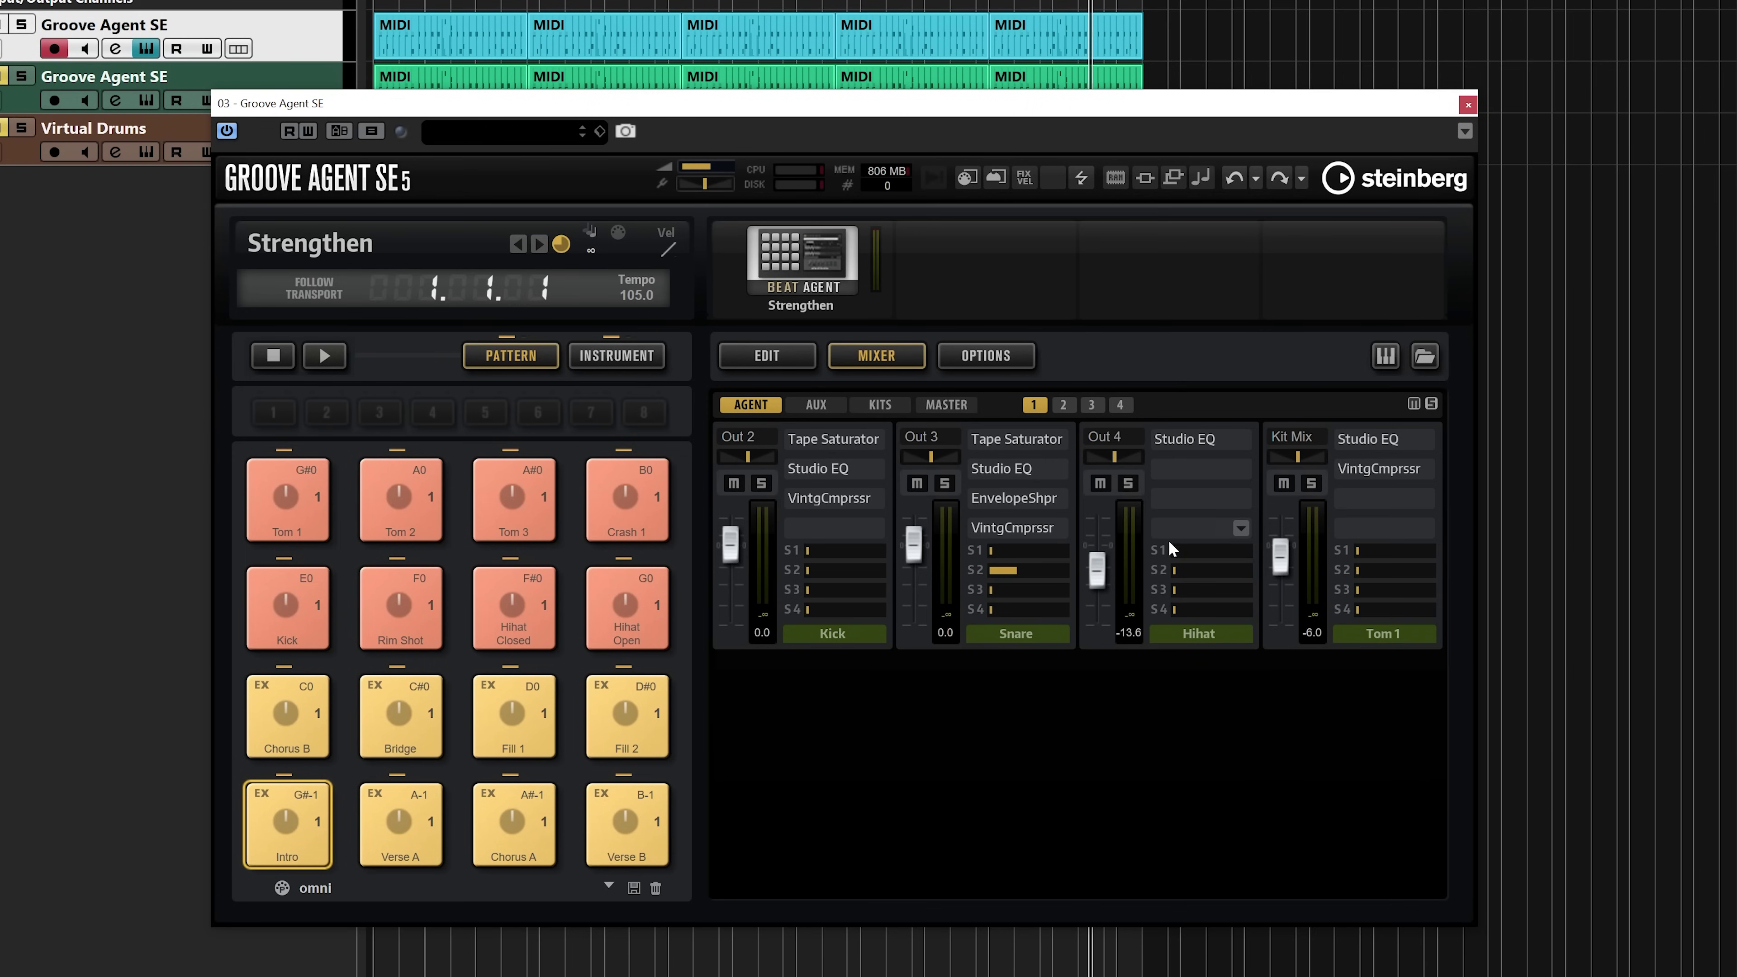
left_click(1068, 406)
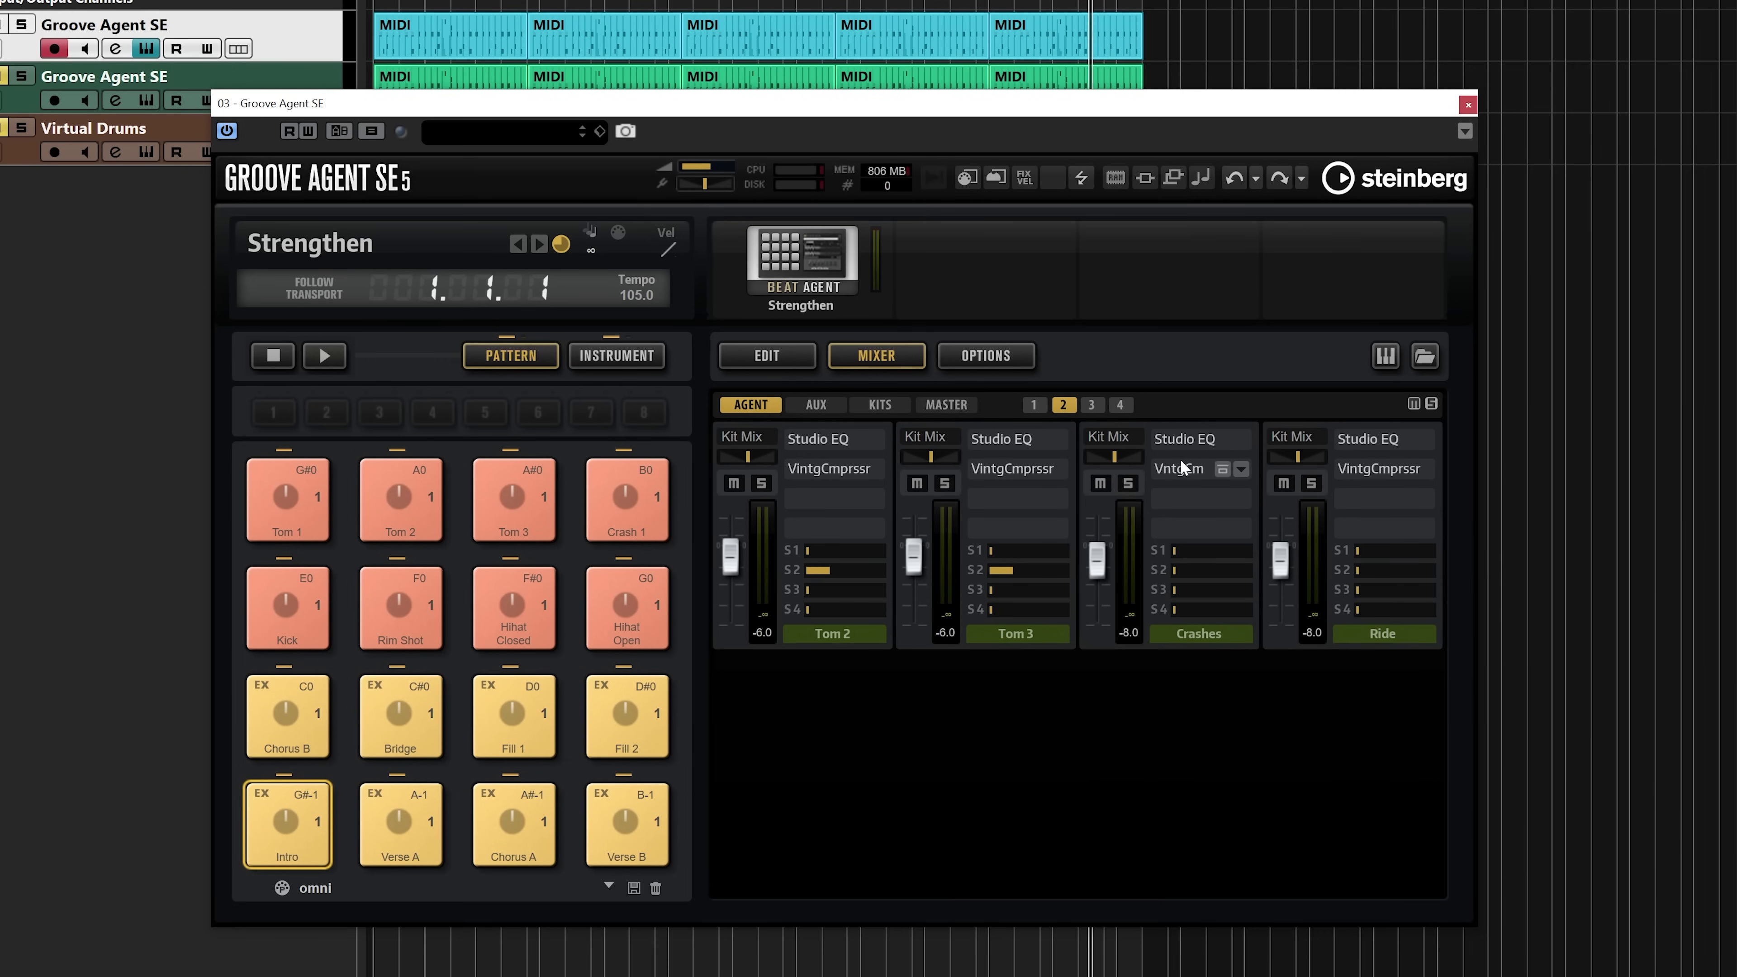
left_click(1042, 407)
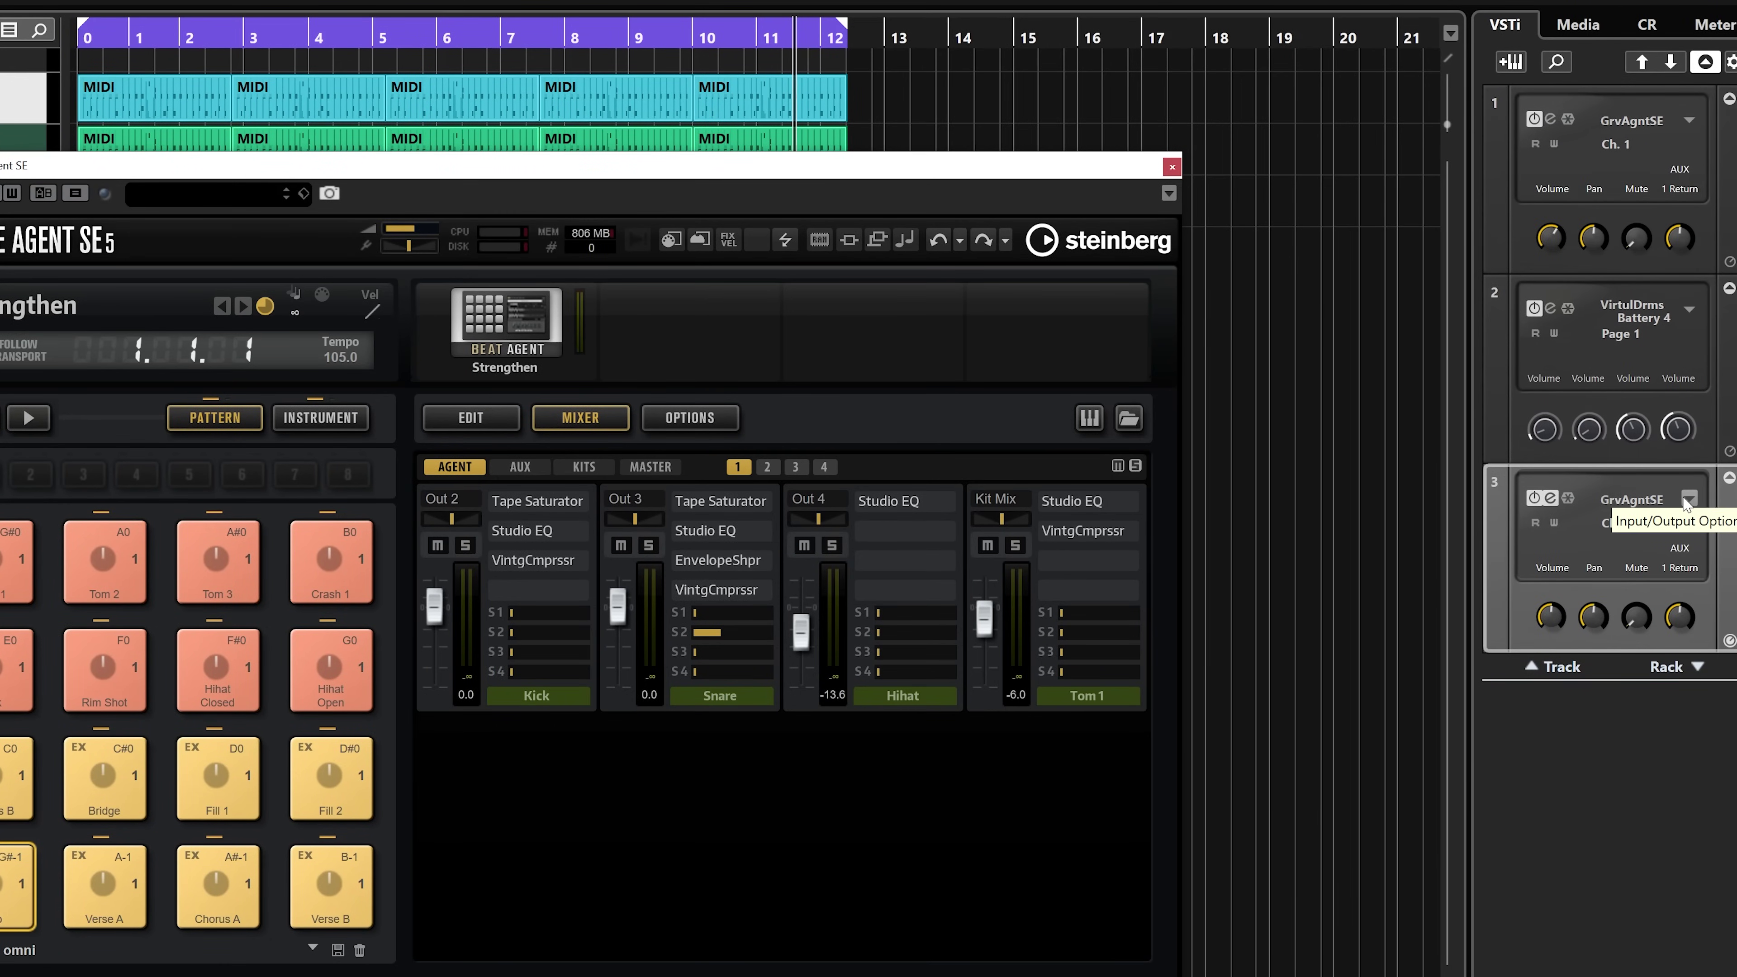
- Activate the Kick - Out 2, Snare - Out 3 and Hihat - Out 4 outputs of the third rack instrument and close its plug-in window
left_click(1686, 502)
left_click(1681, 487)
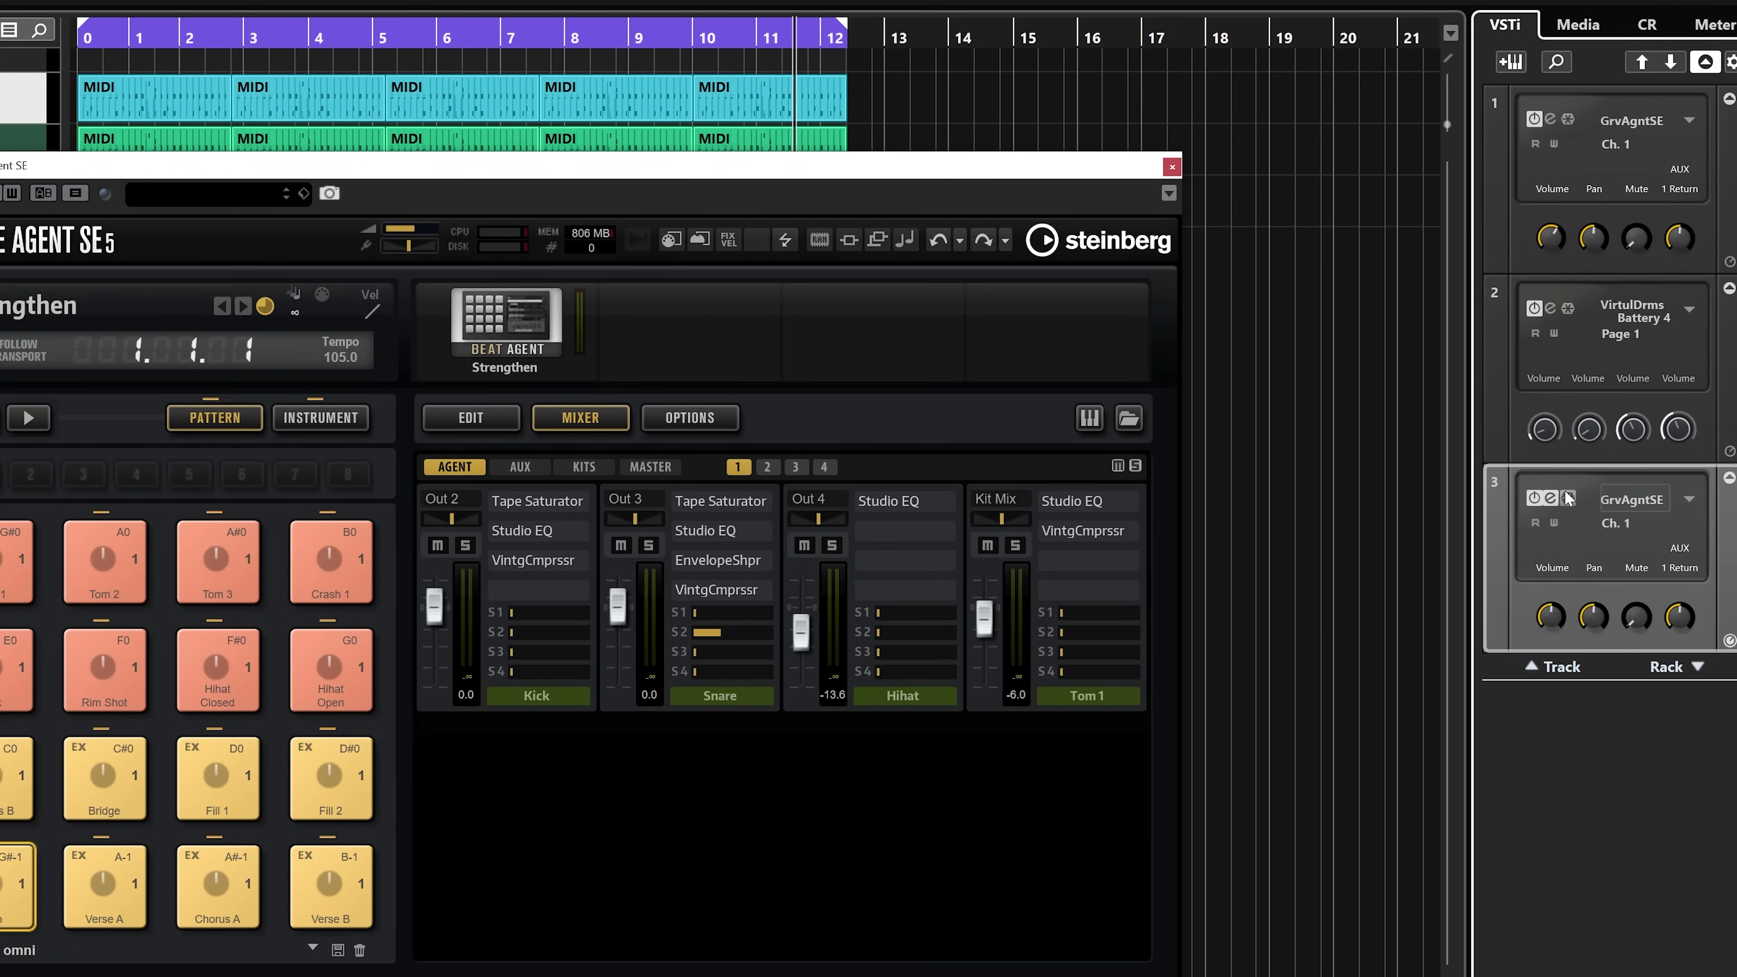
left_click(1689, 497)
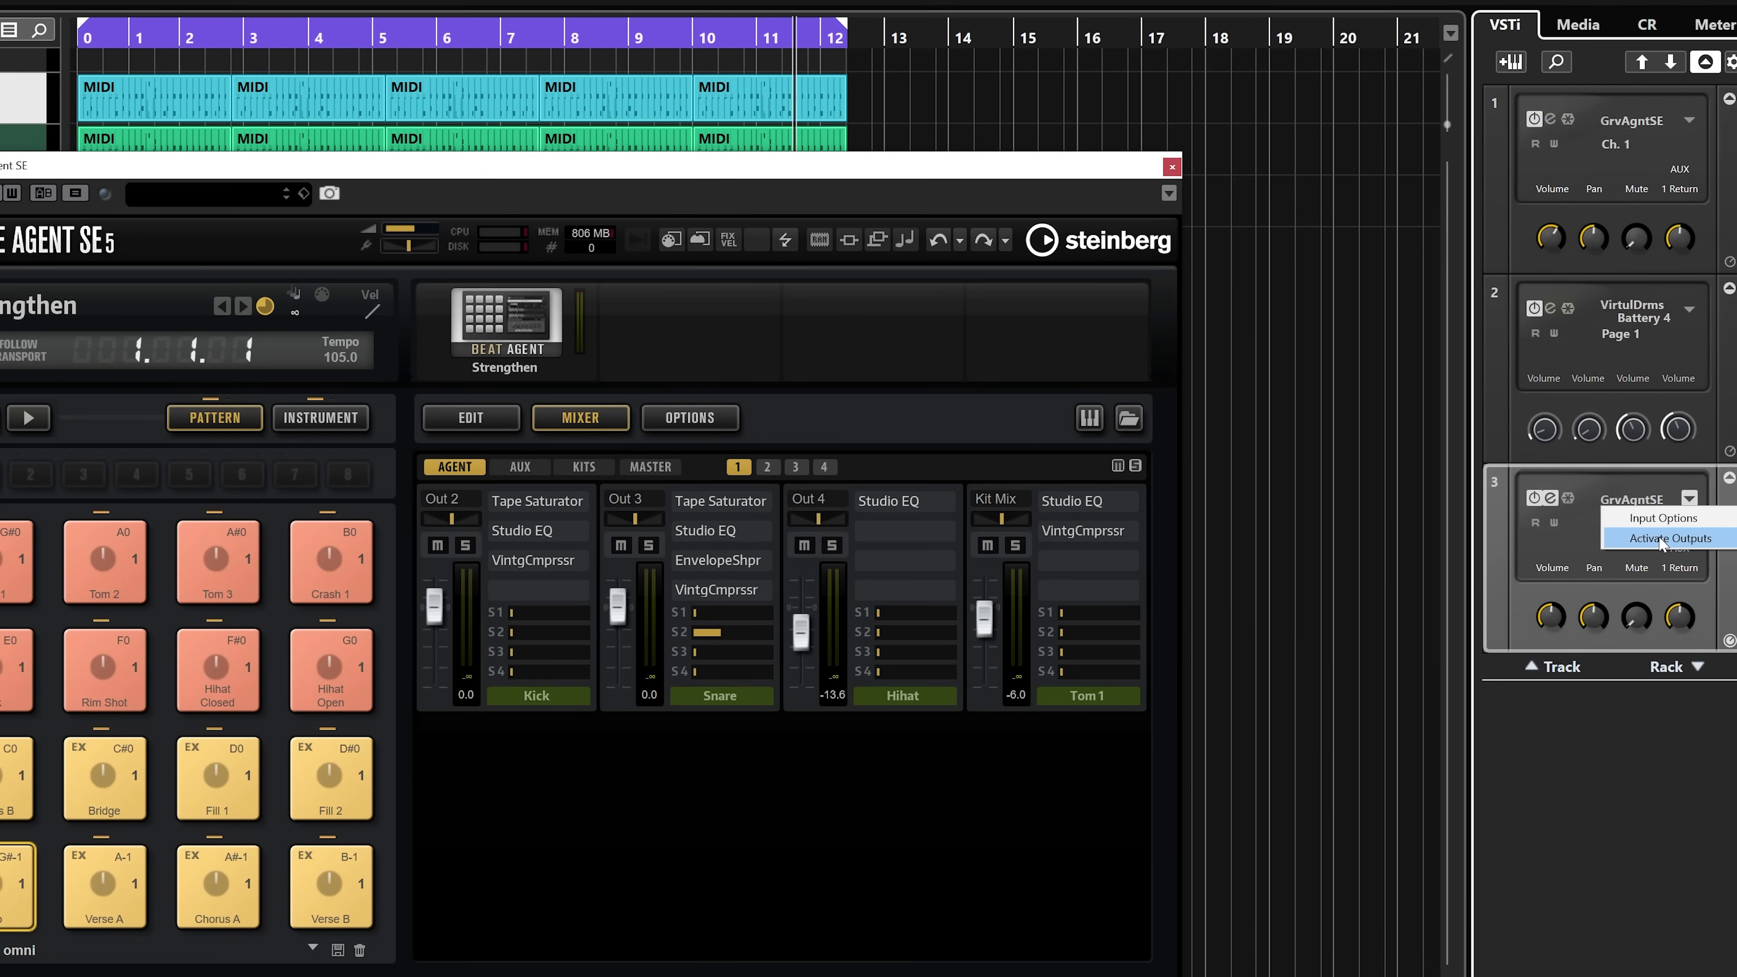
left_click(1660, 539)
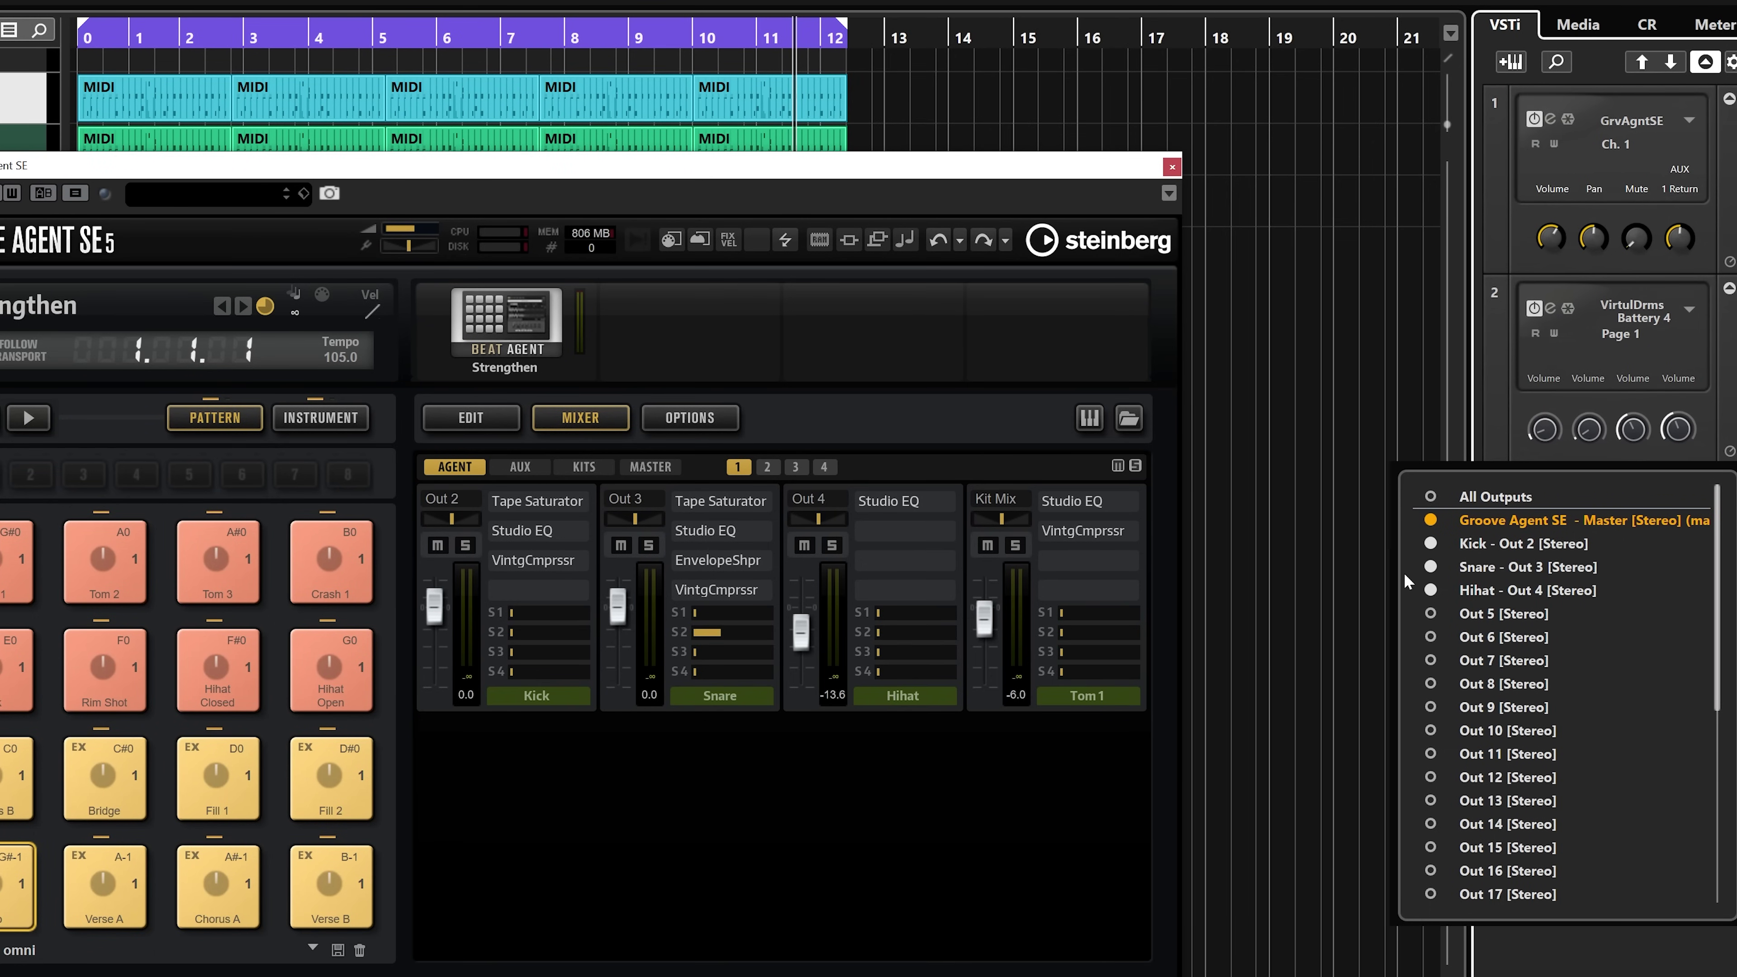
left_click(1013, 164)
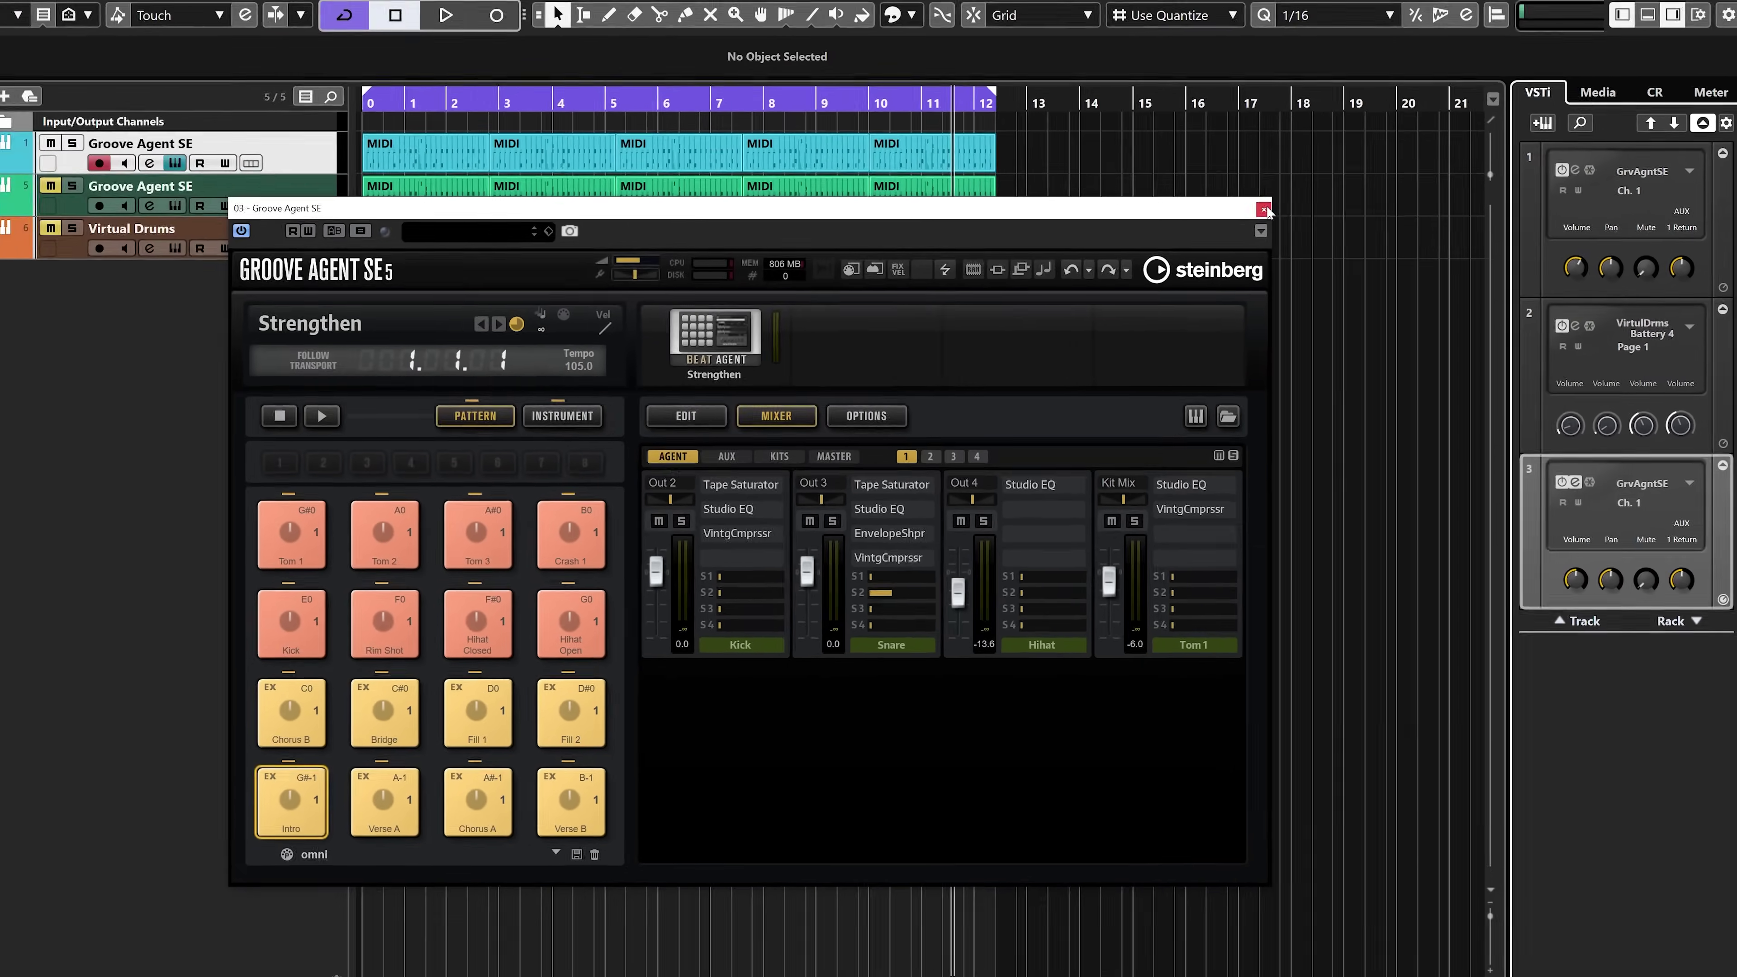
left_click(1264, 209)
- Inspect the full MixConsole with the Kick, Snare and Hihat output channels selected, and close it
key("F3")
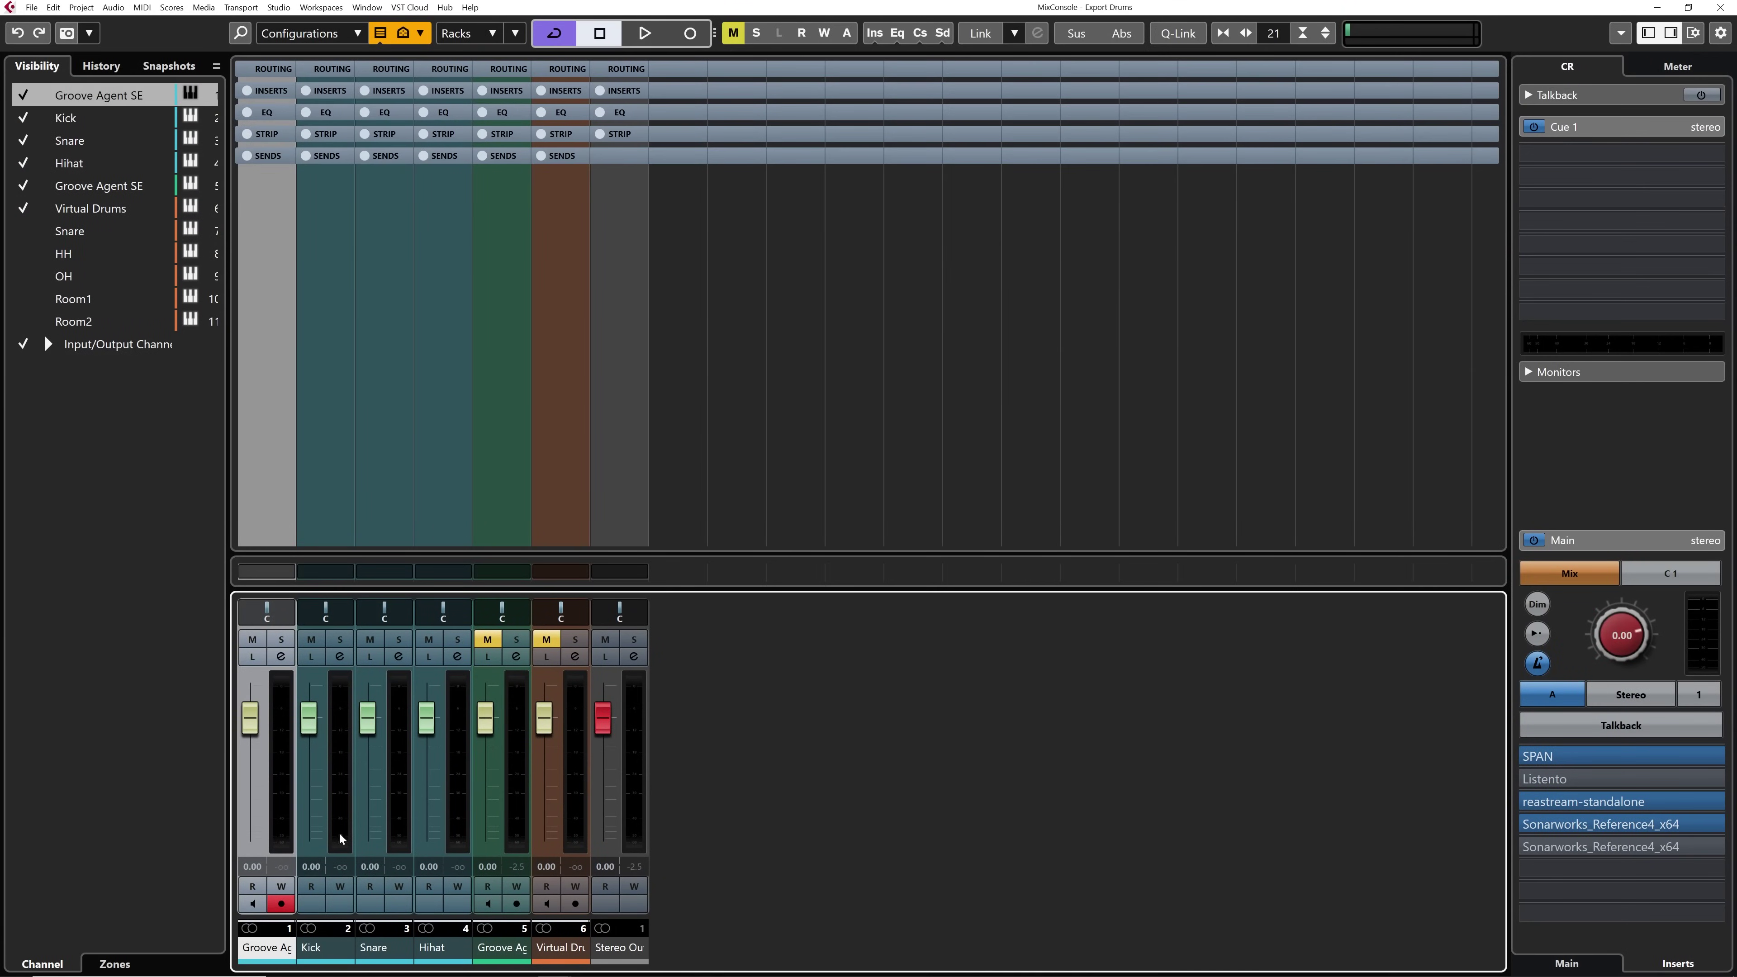
left_click(312, 948)
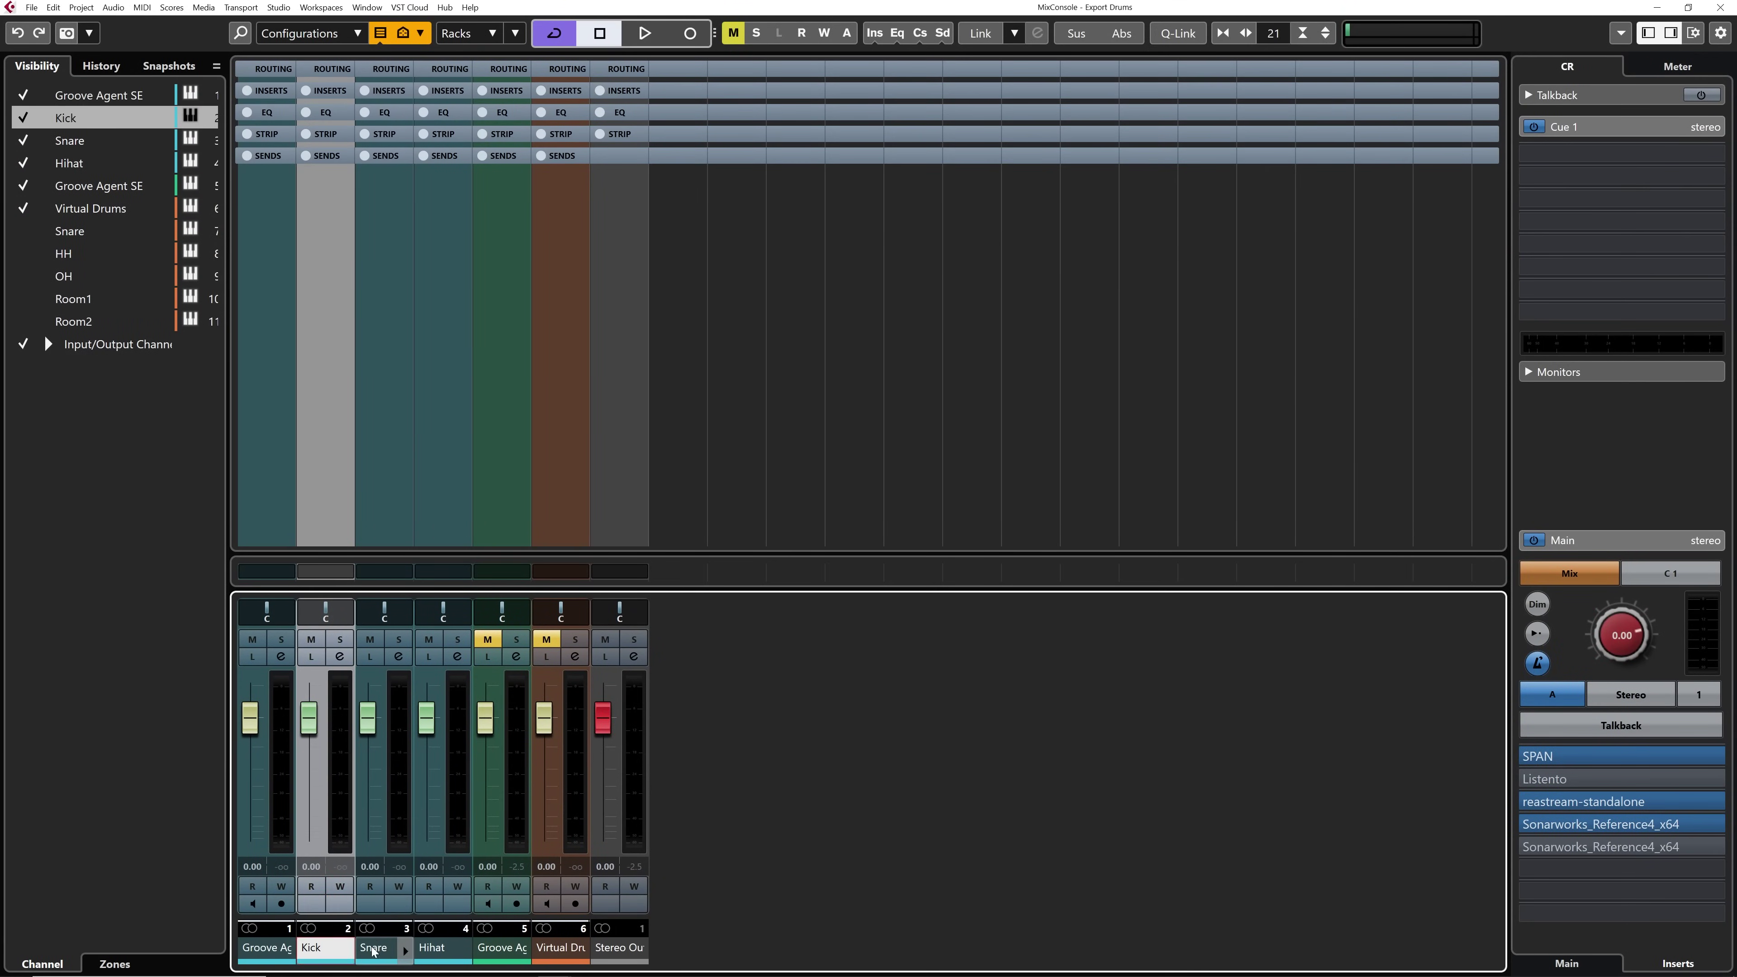
left_click(374, 948, "ctrl")
left_click(429, 952, "ctrl")
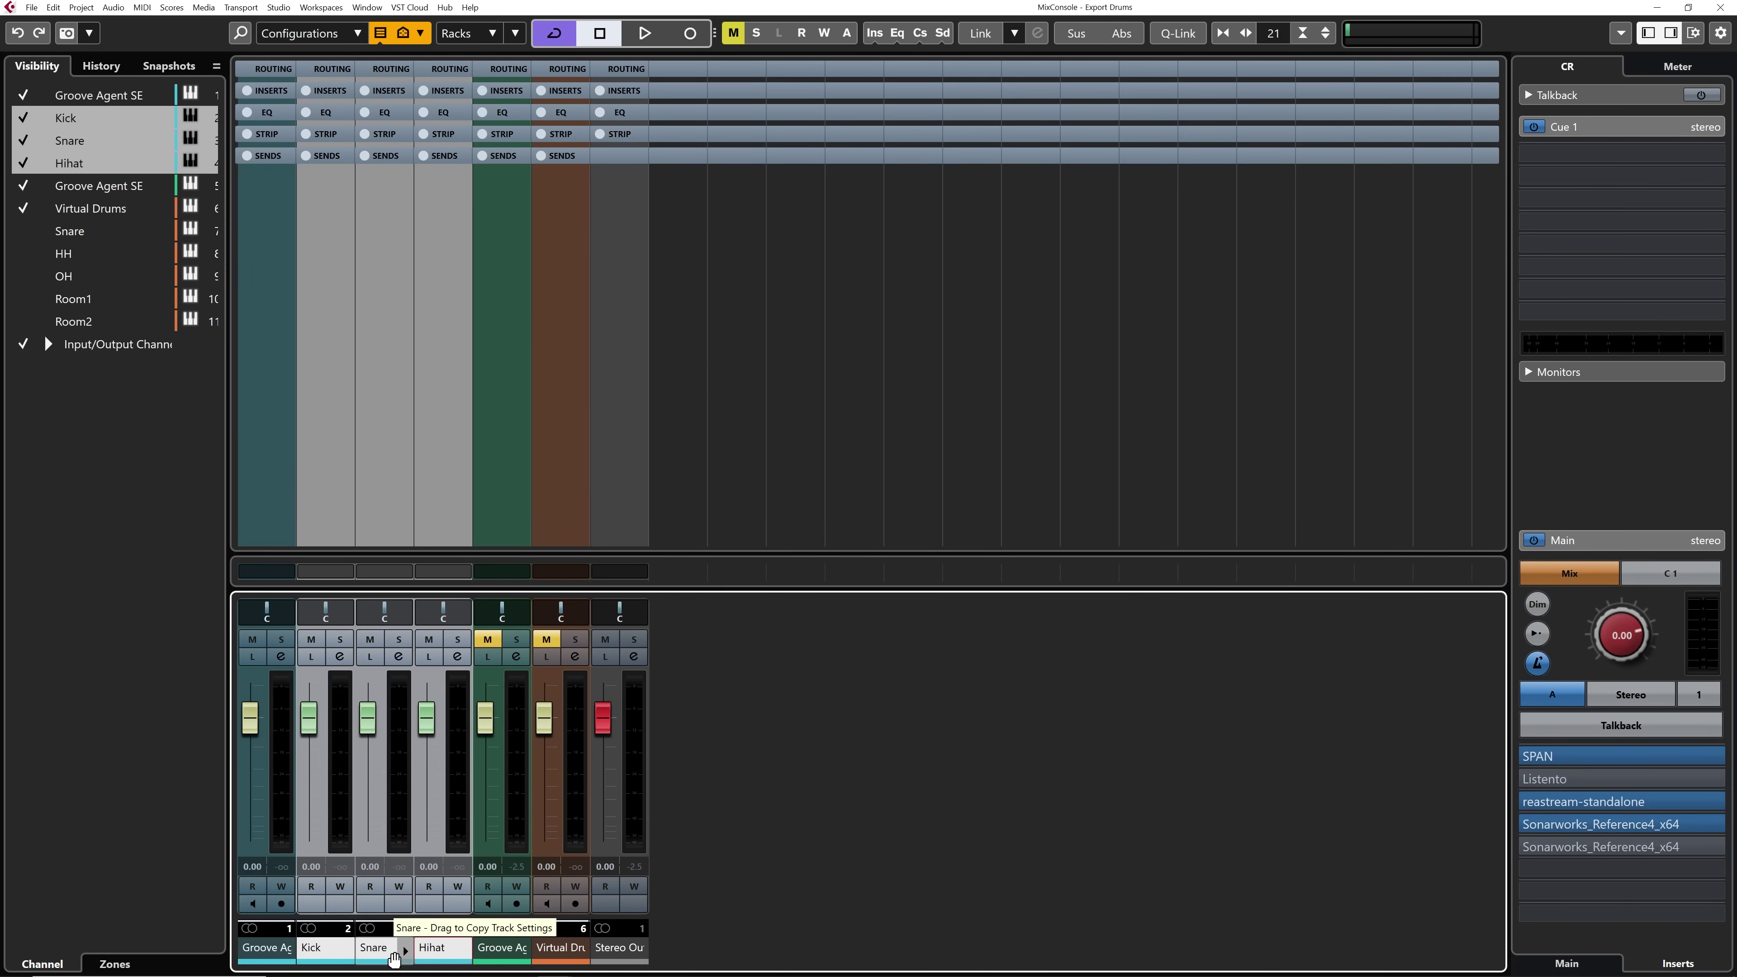
key("F3")
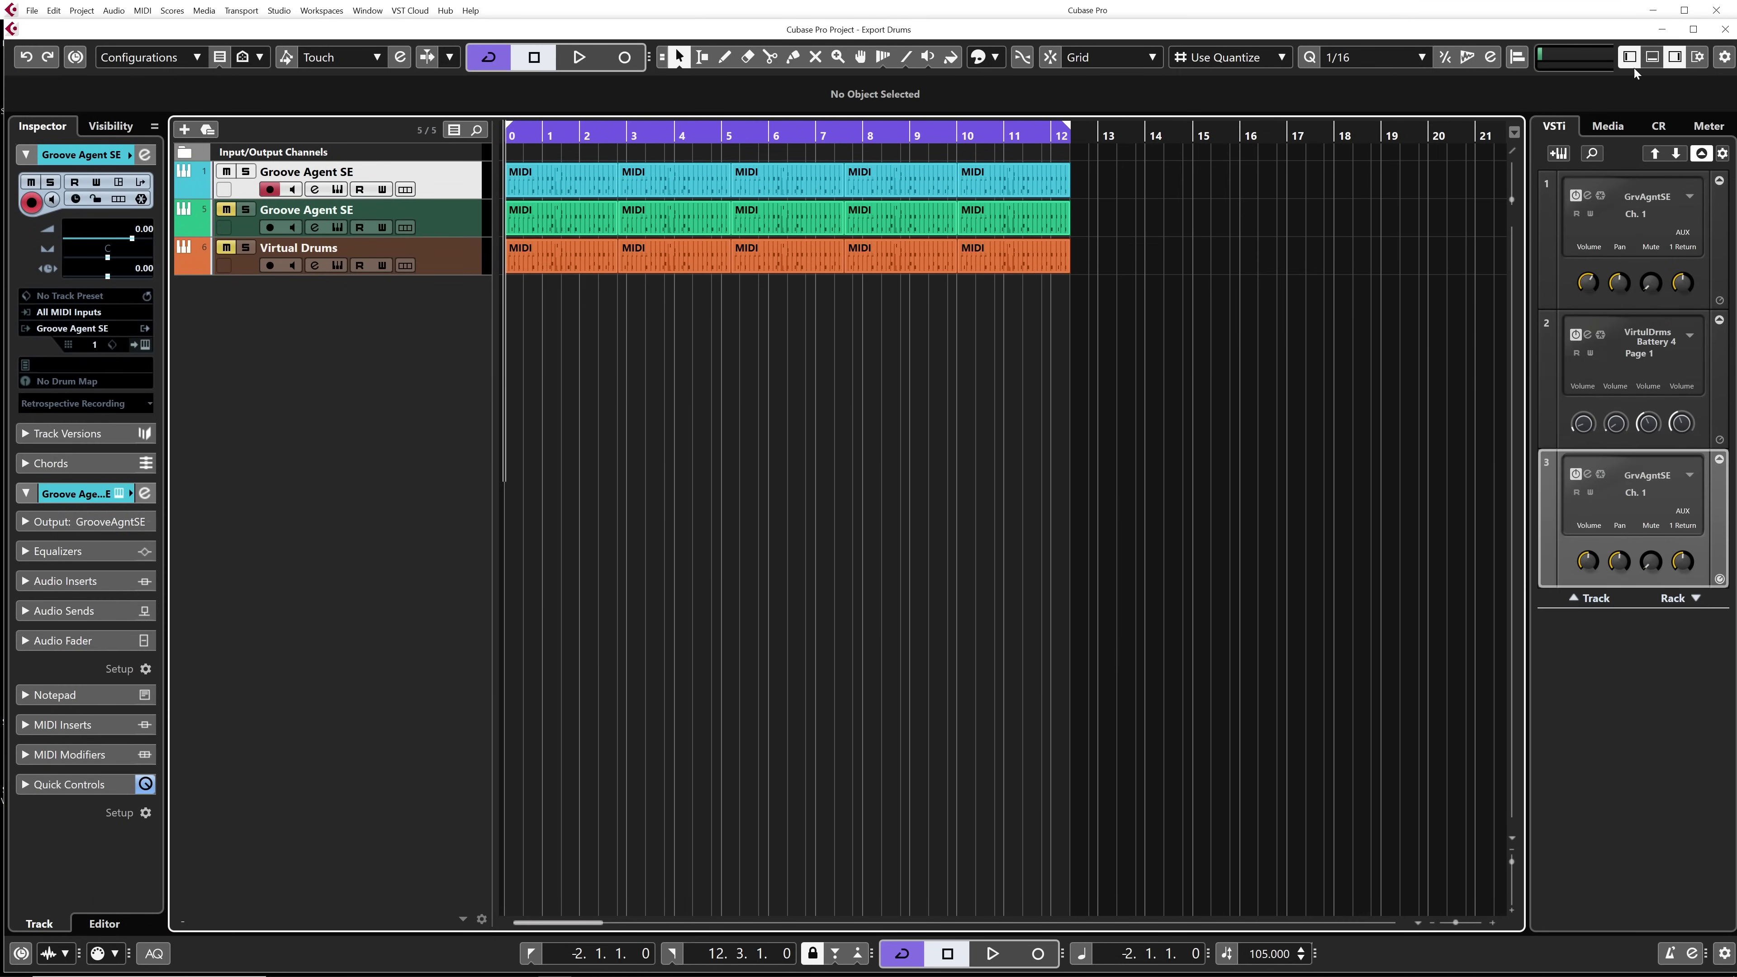
- Show the MixConsole in the project window's lower zone and start playback
left_click(1653, 57)
left_click(233, 924)
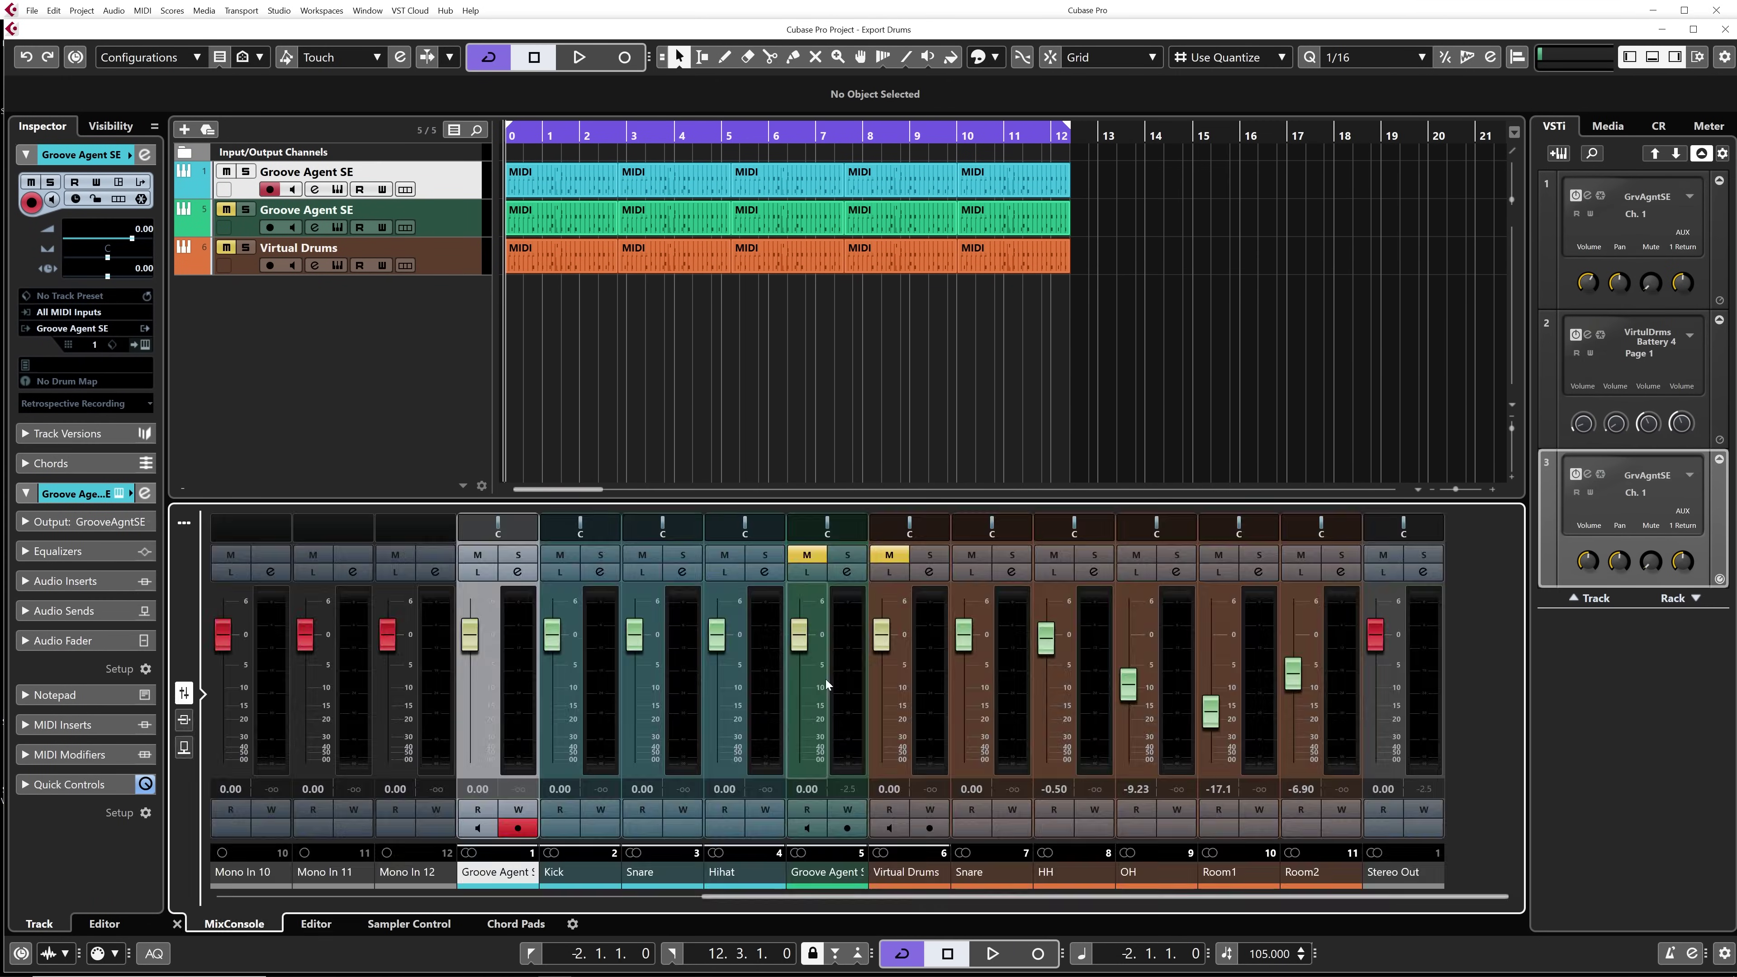
key("space")
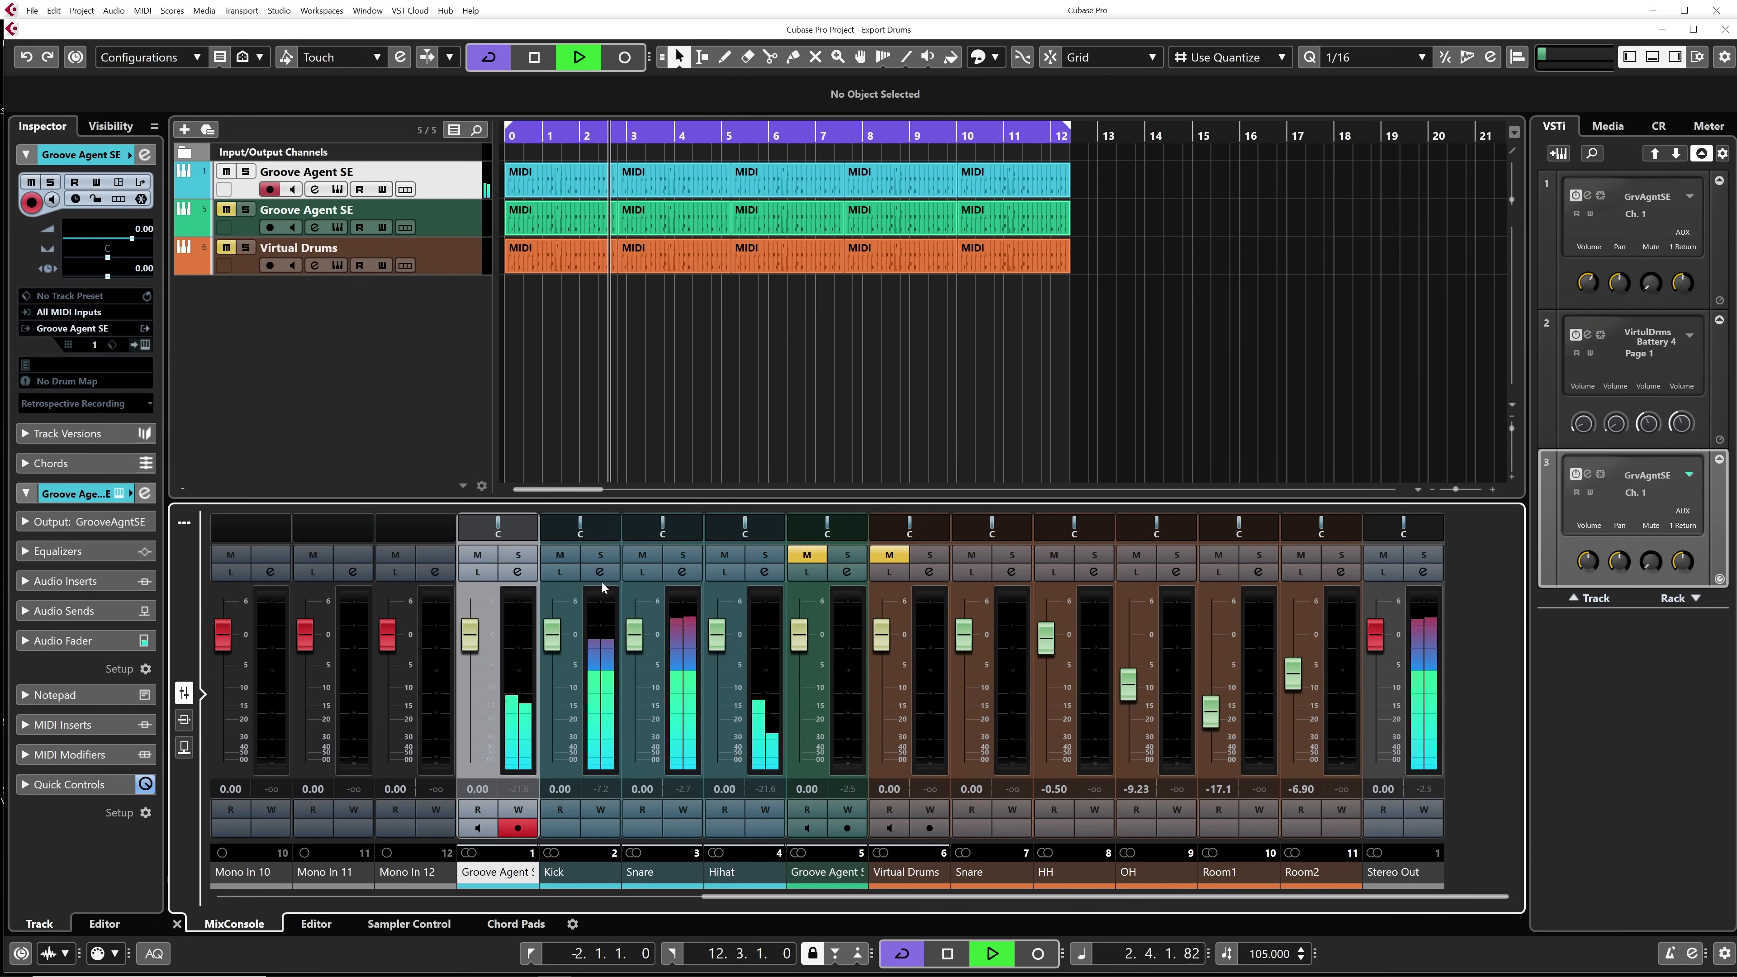
- Audition the Kick, Snare and Hihat channels in solo, stop playback and clear the three solos
left_click(601, 554)
left_click(683, 554)
left_click(765, 555)
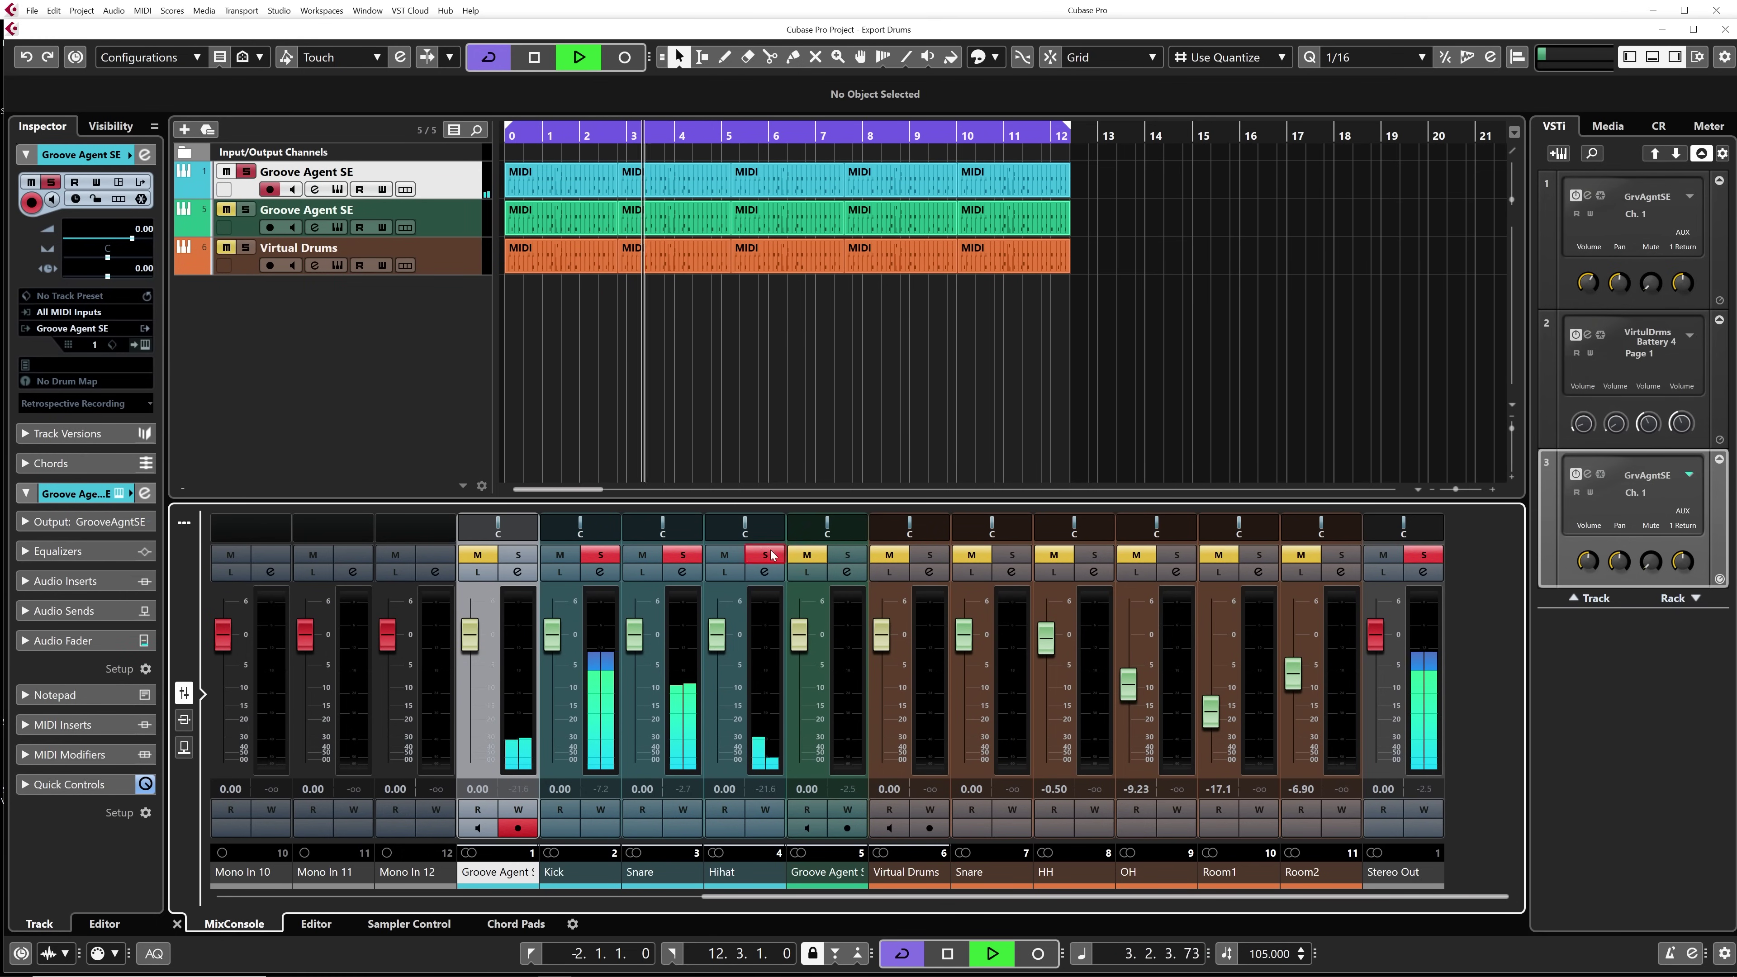
key("space")
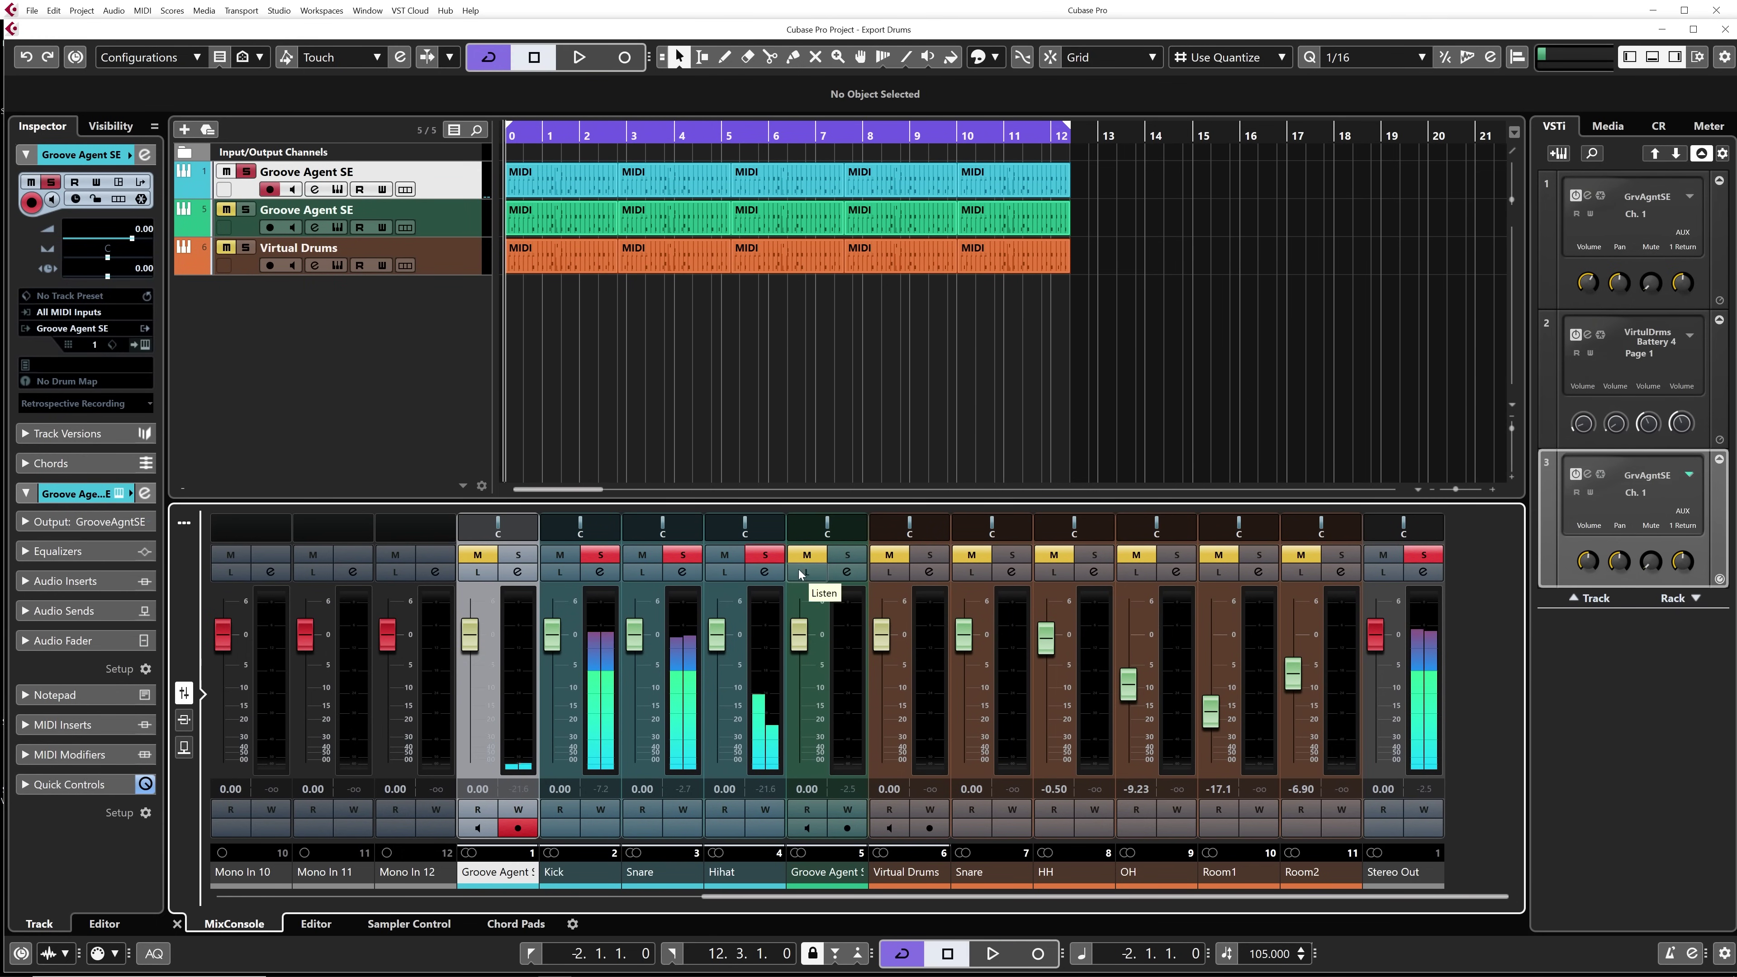
left_click(765, 554)
left_click(683, 555)
left_click(600, 554)
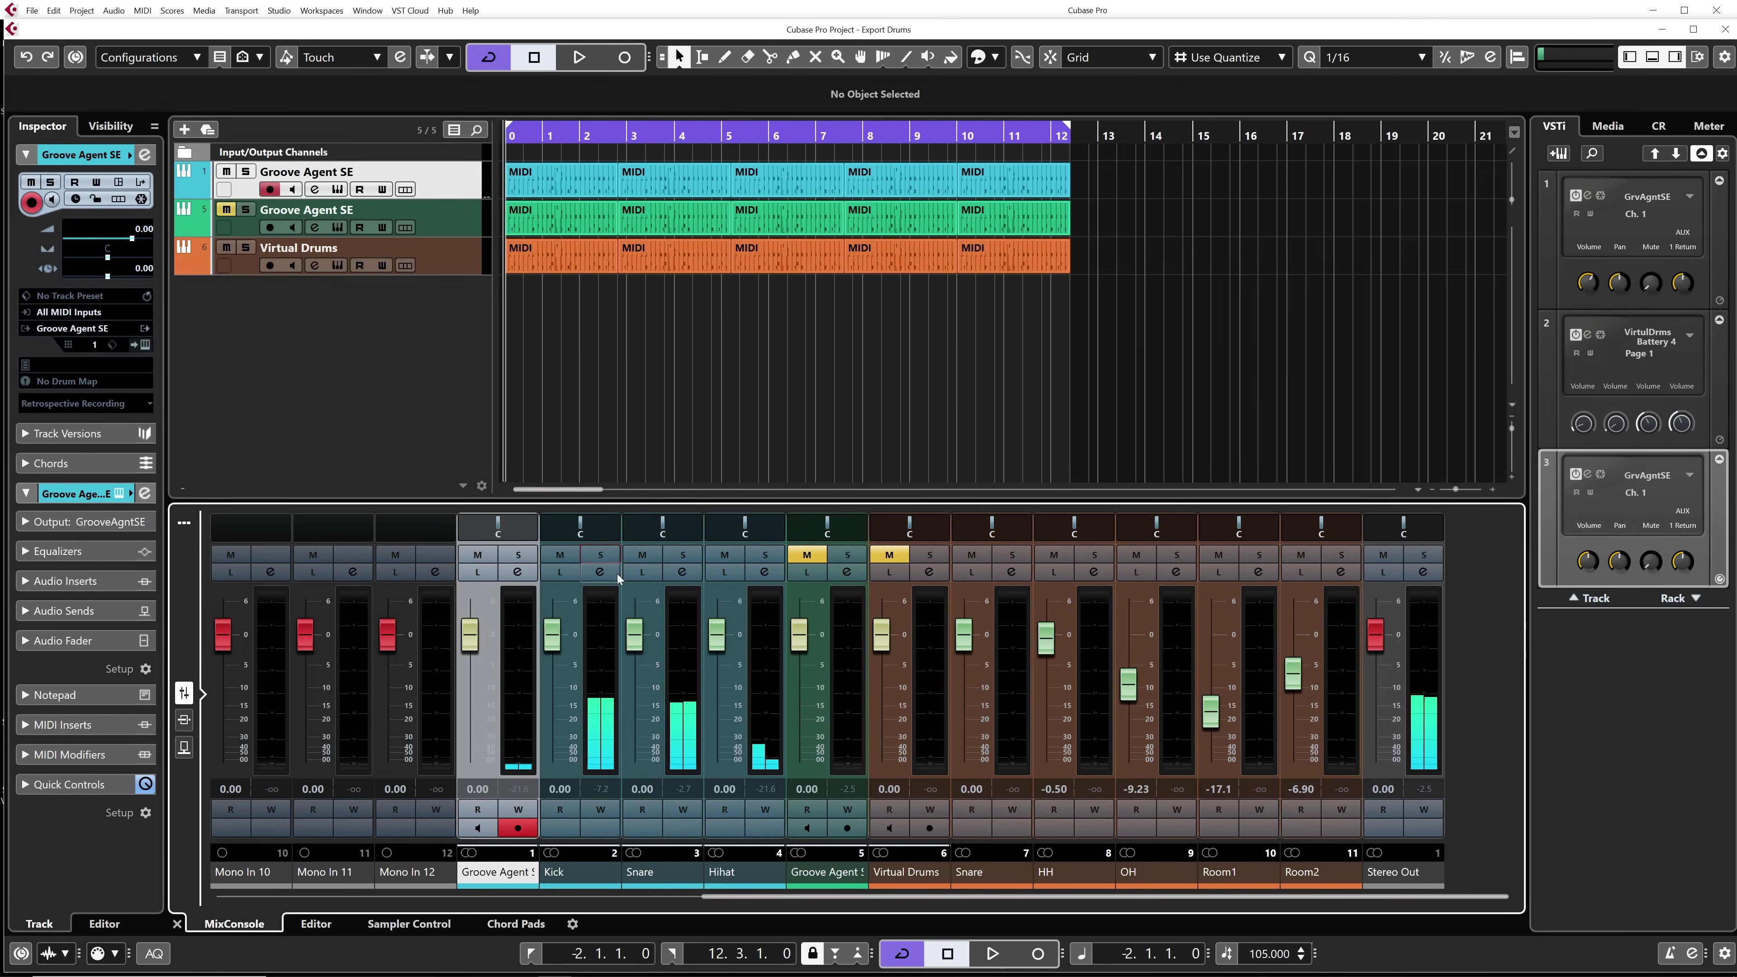
- View the channel inserts in the lower-zone MixConsole and return to the faders
left_click(183, 720)
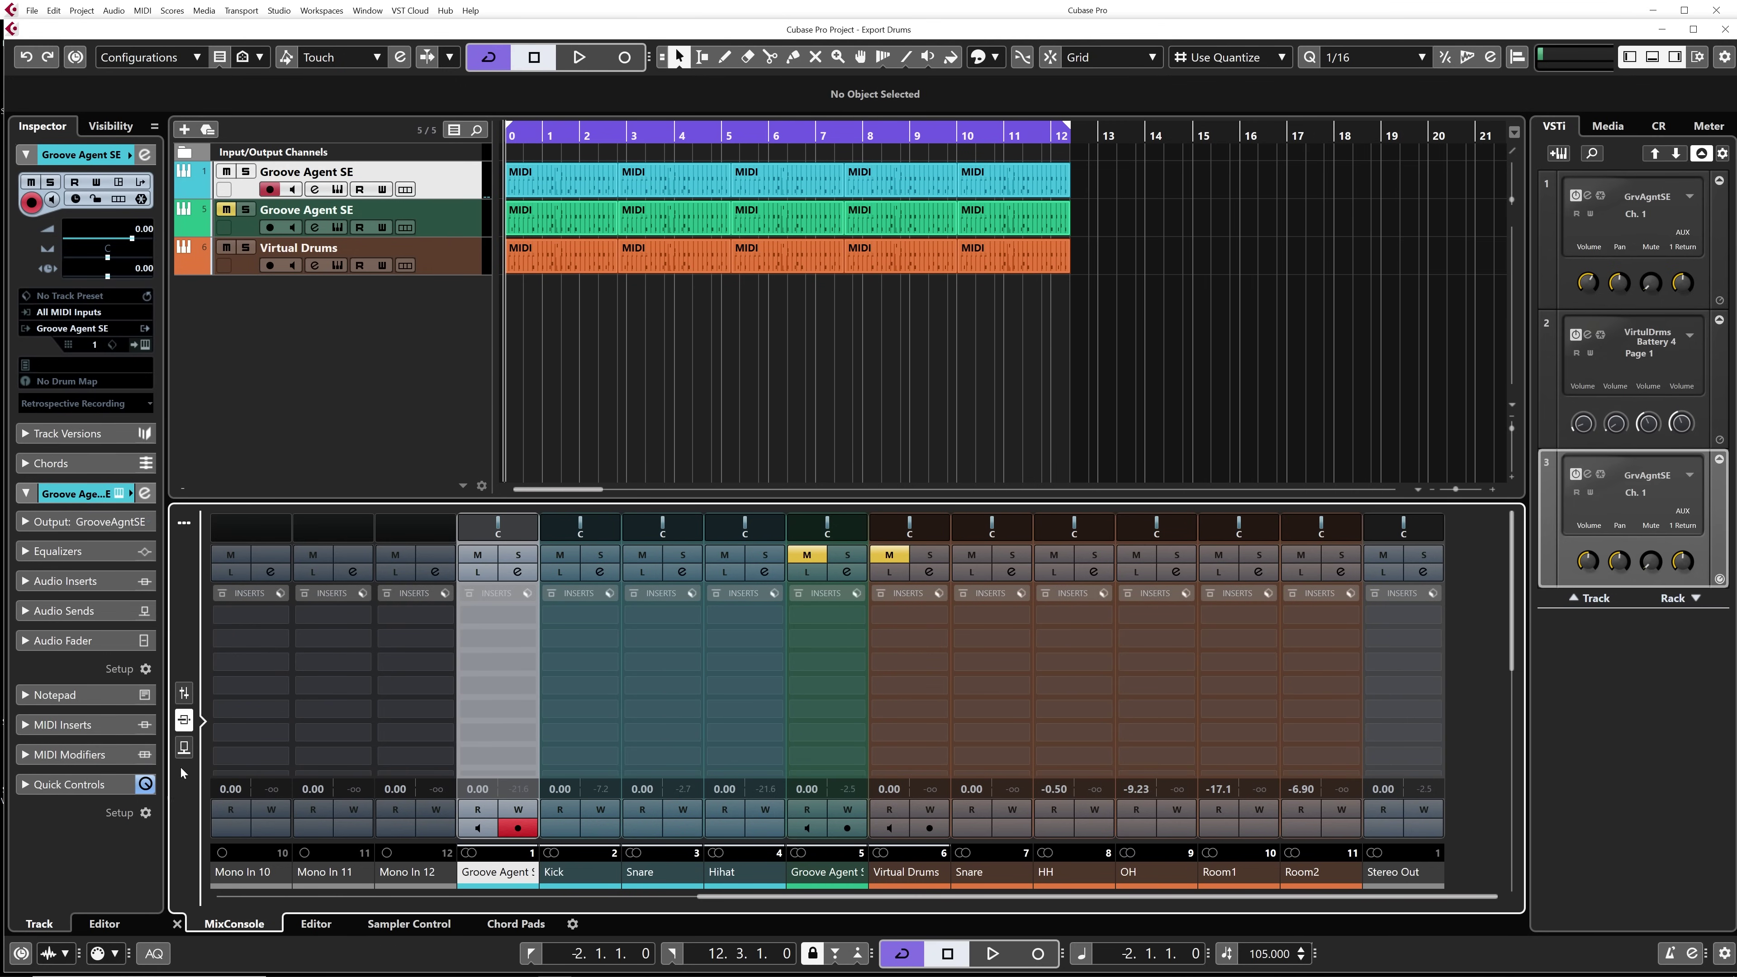
left_click(190, 692)
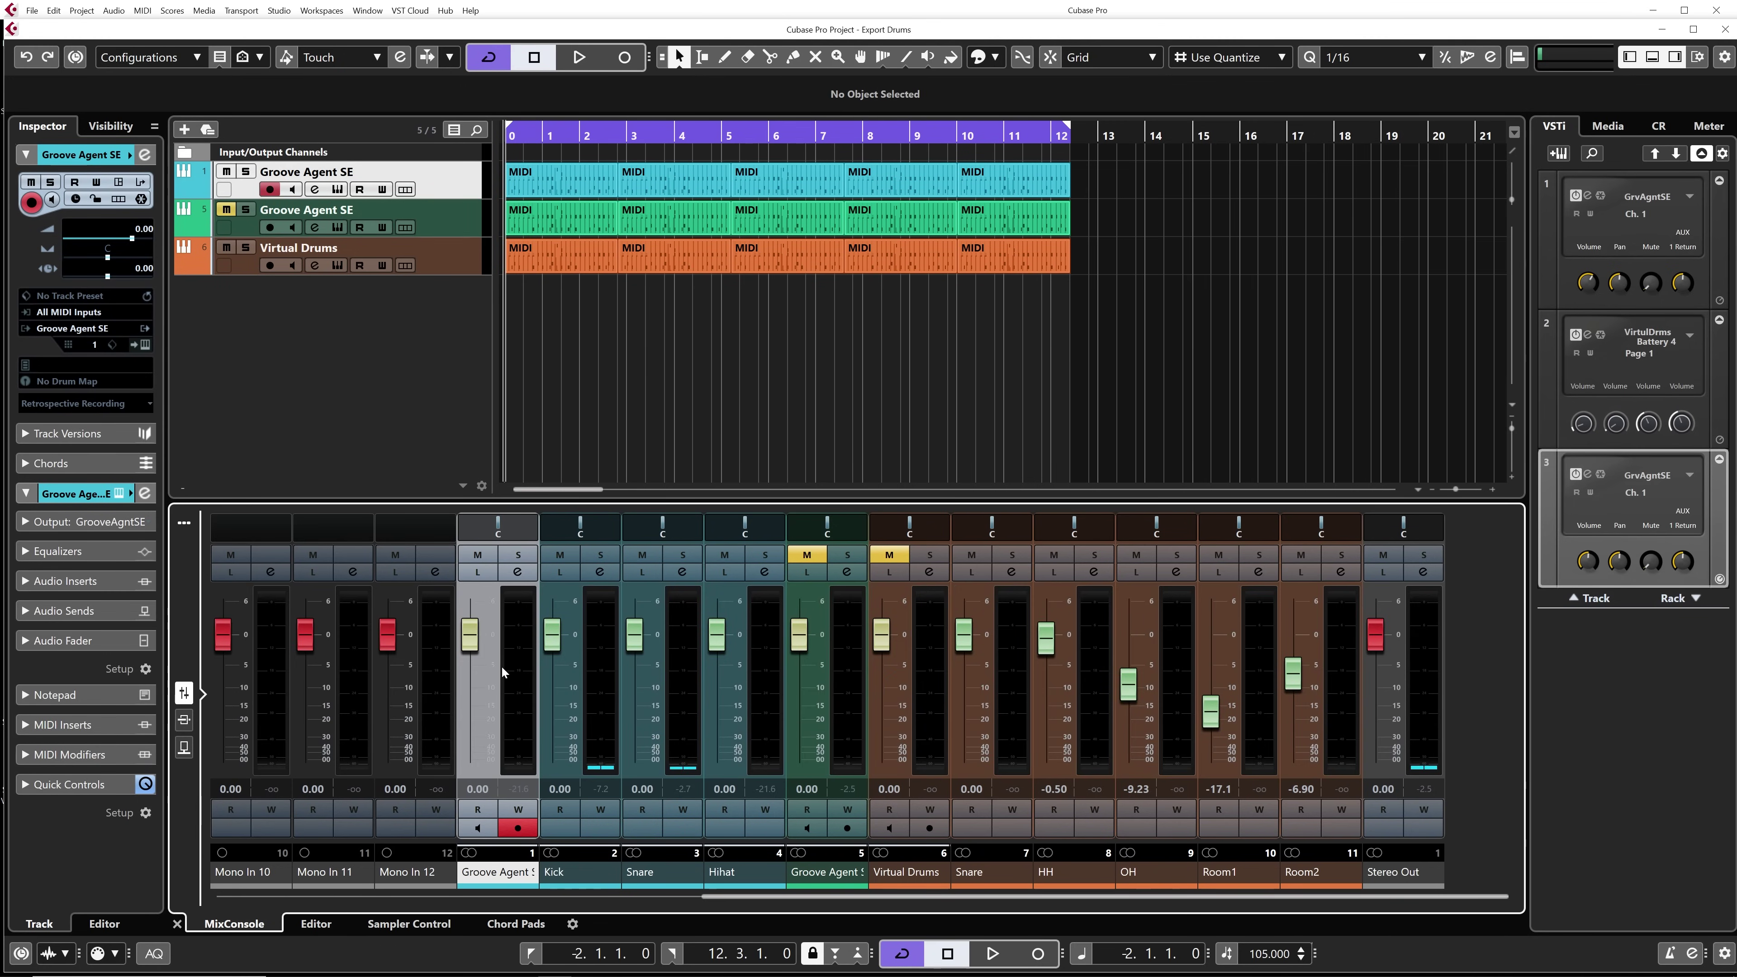
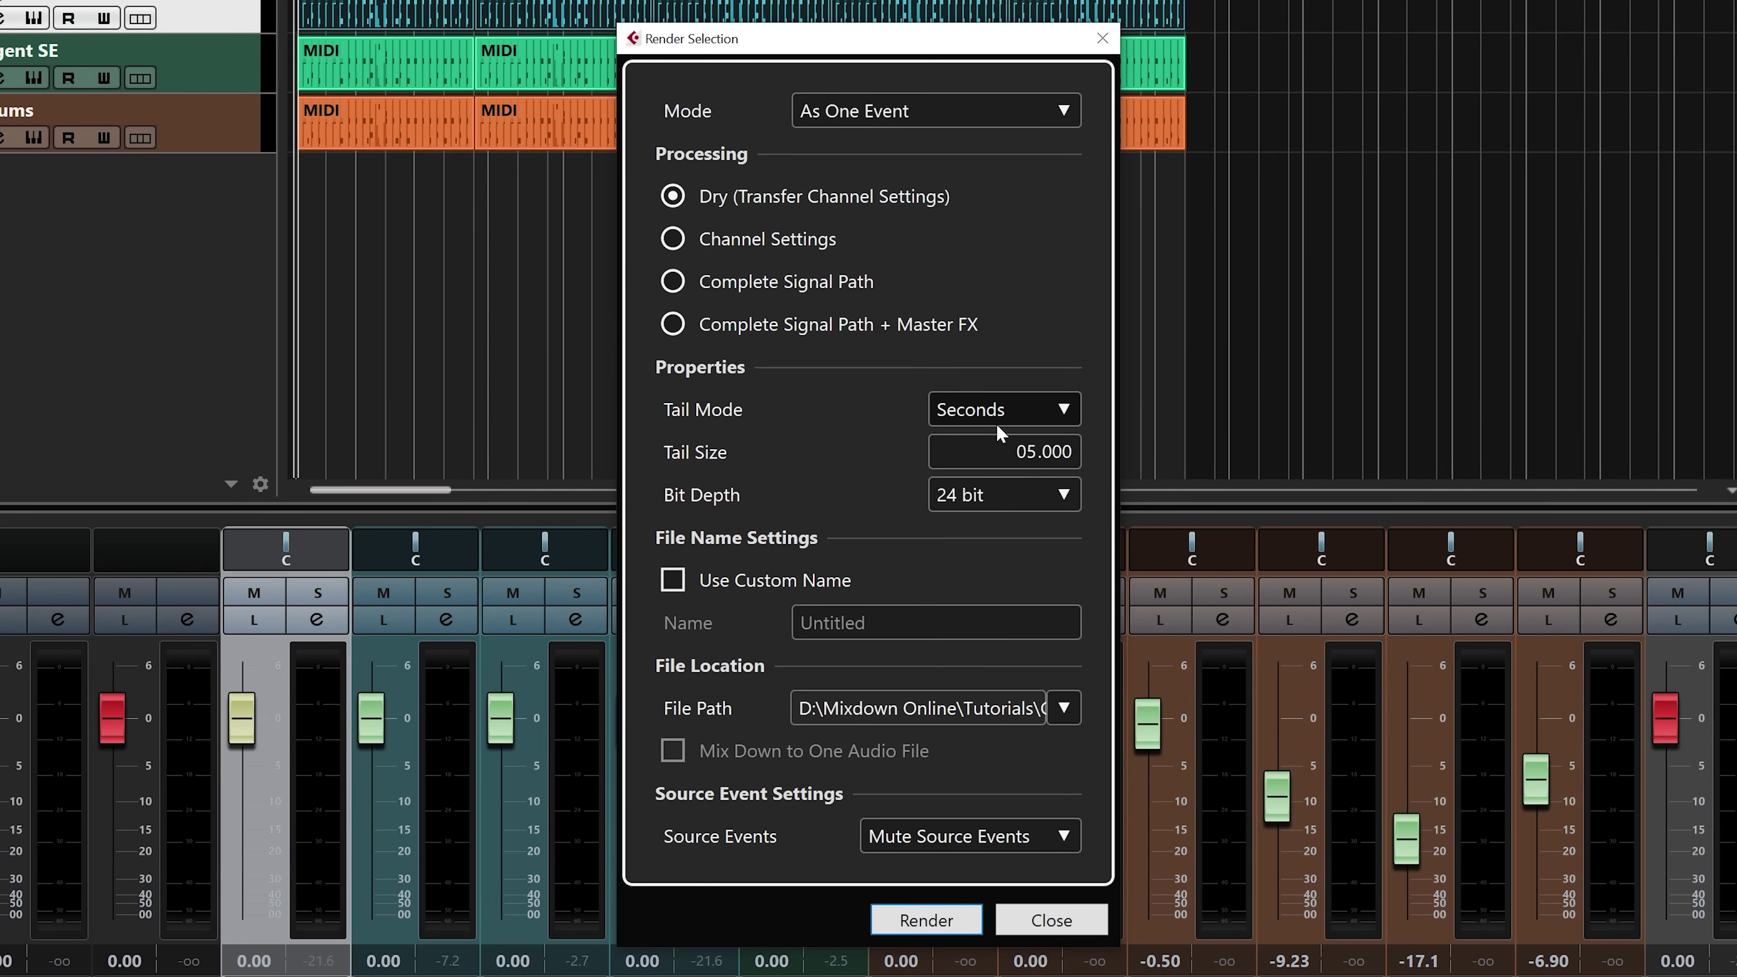
- Render the Groove Agent SE track as one event, dry with transferred channel settings, a 5-second tail and 24 bit, muting the source events
left_click(751, 585)
left_click(751, 585)
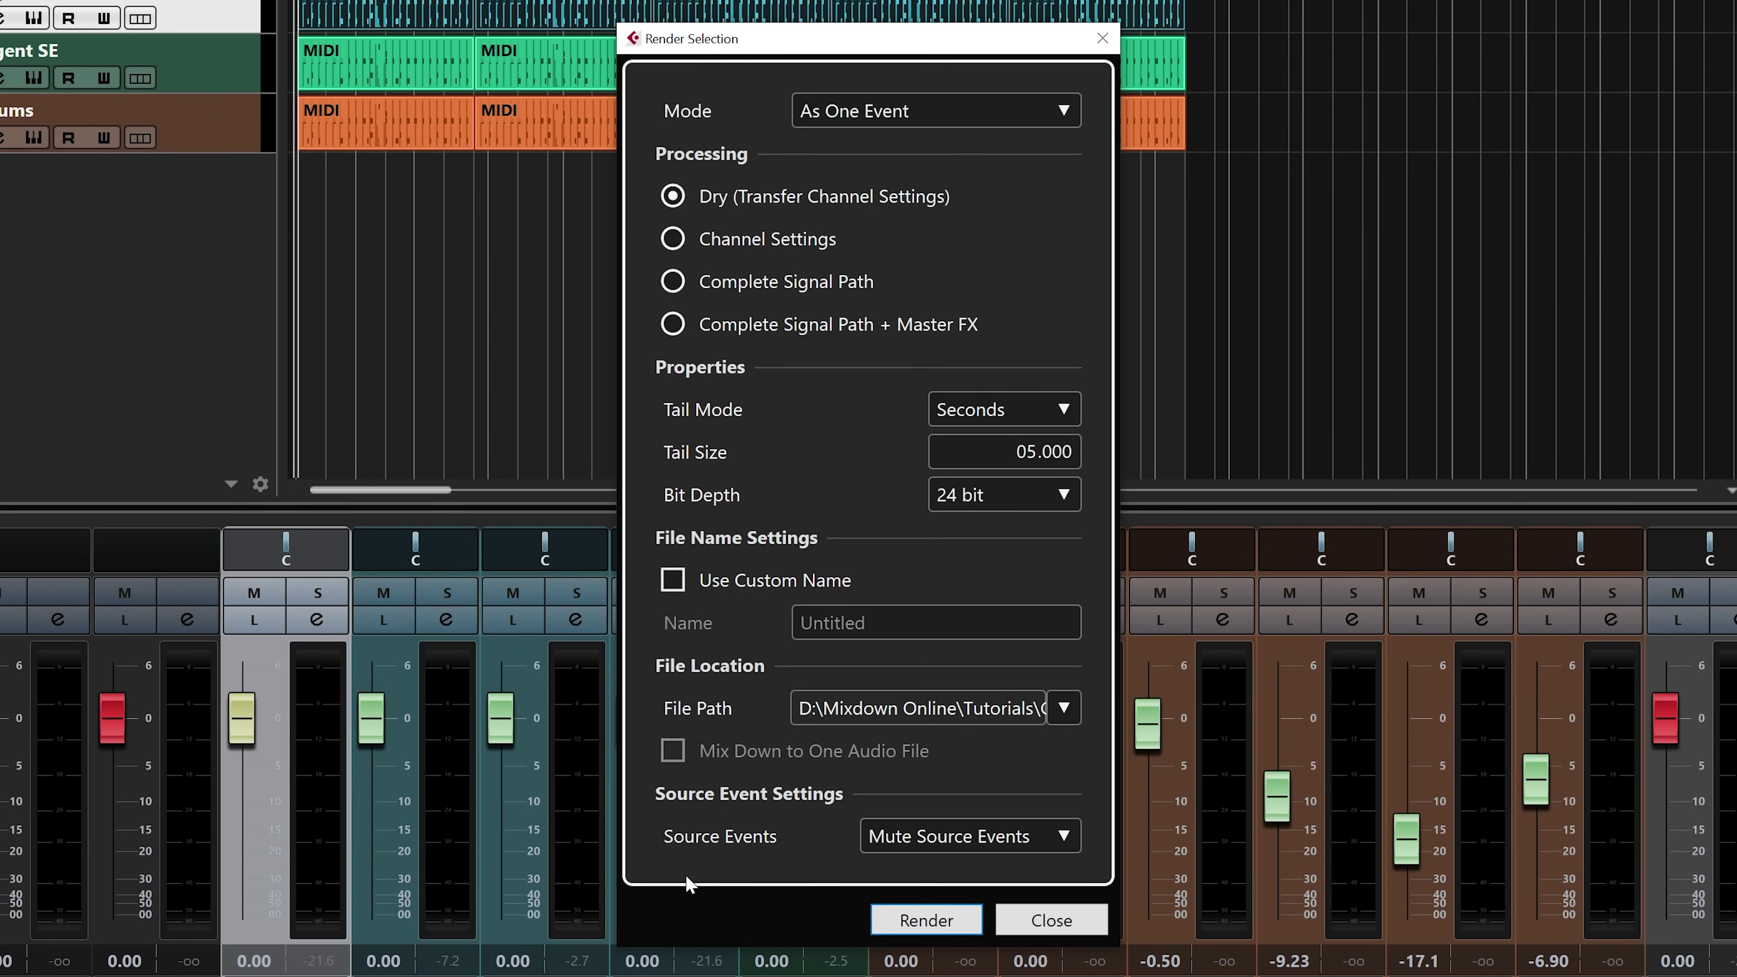
left_click(941, 920)
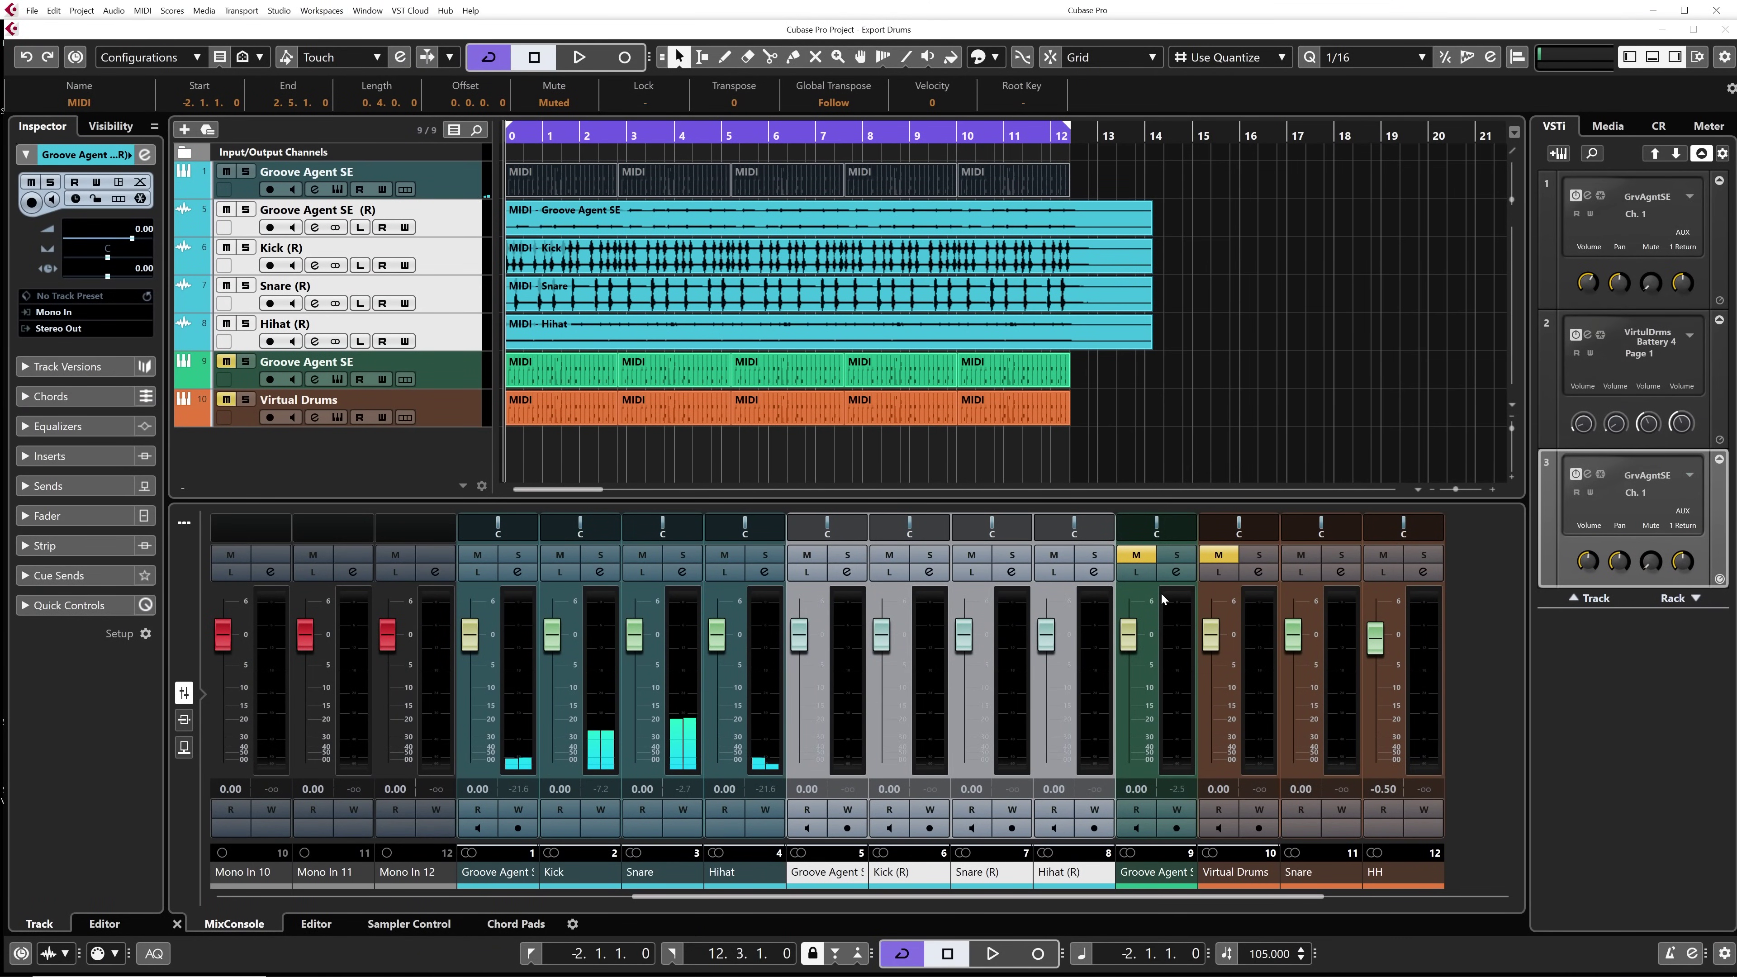
- Select the rendered Kick (R), Snare (R), Hihat (R) and Groove Agent SE (R) tracks one at a time to review them
left_click(426, 262)
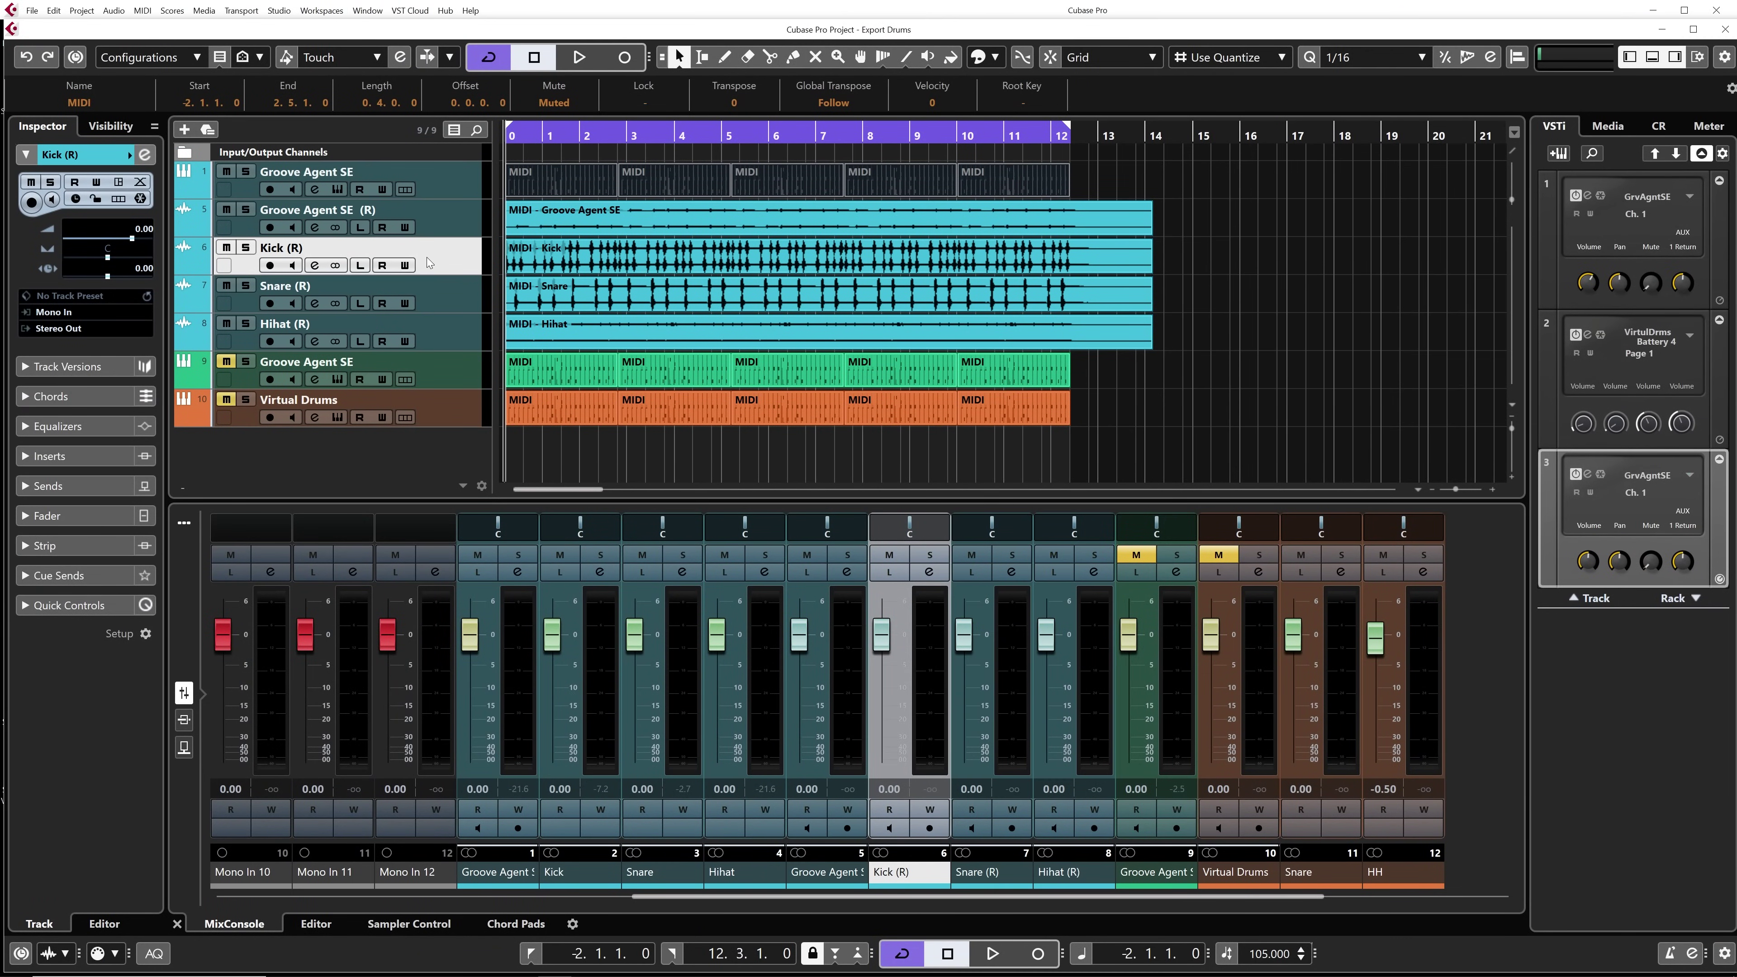
left_click(443, 302)
left_click(451, 341)
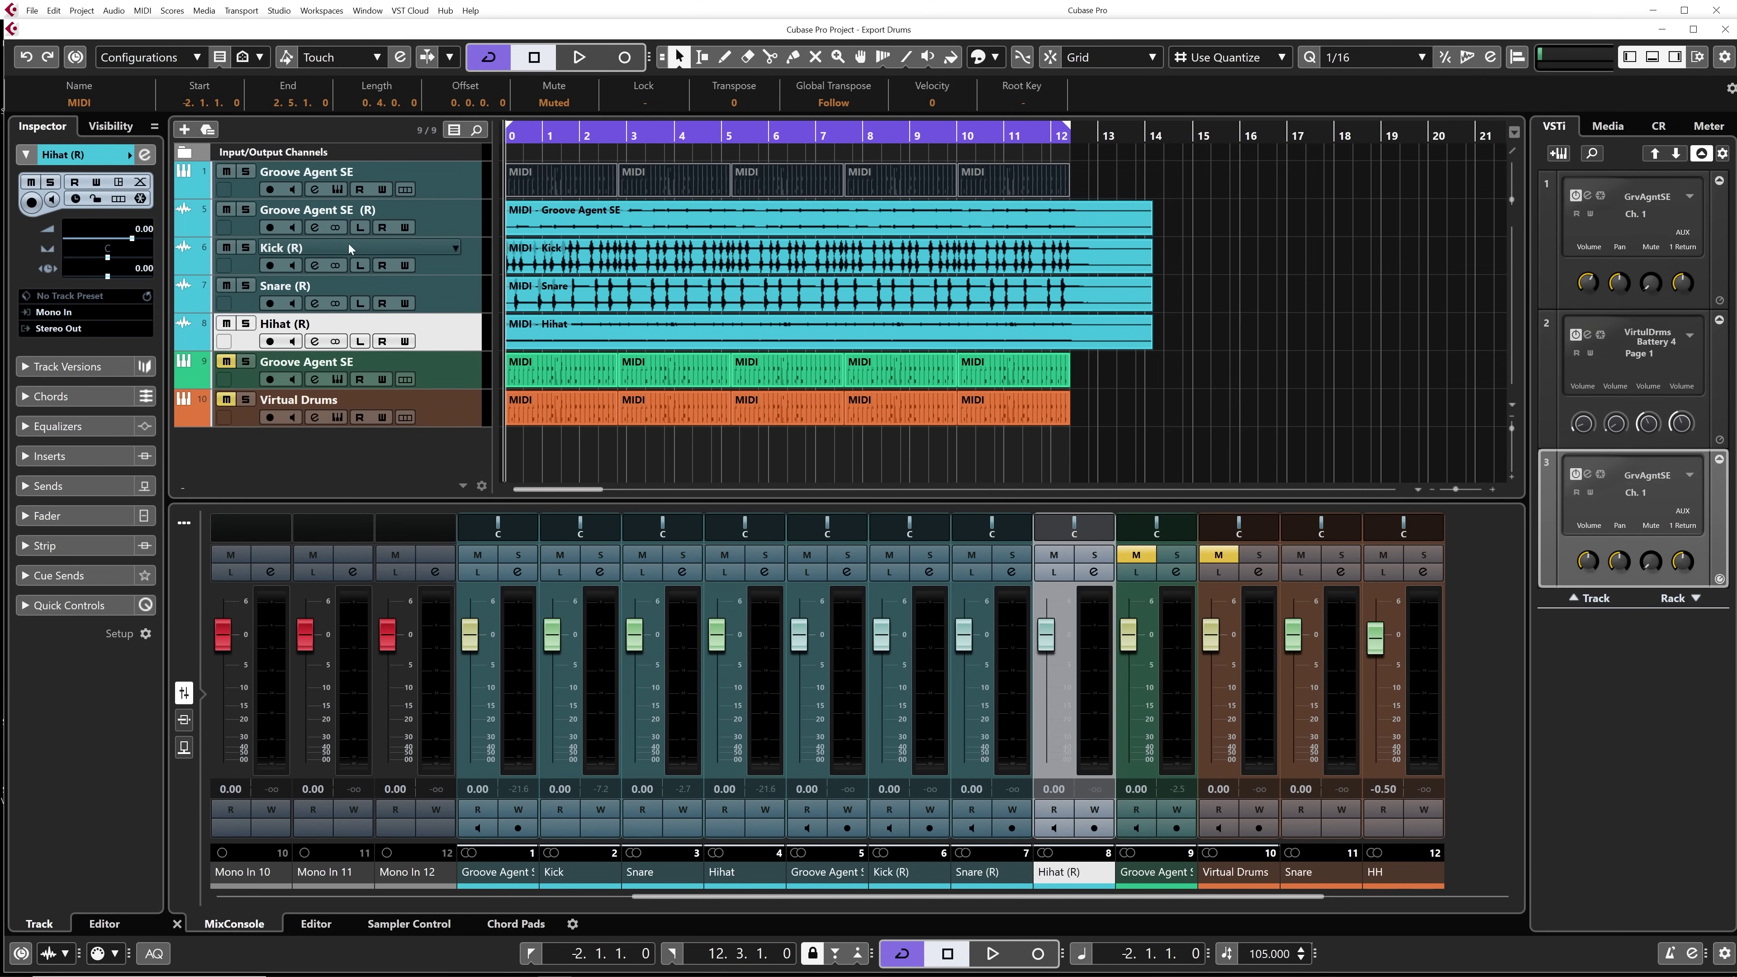
left_click(466, 265)
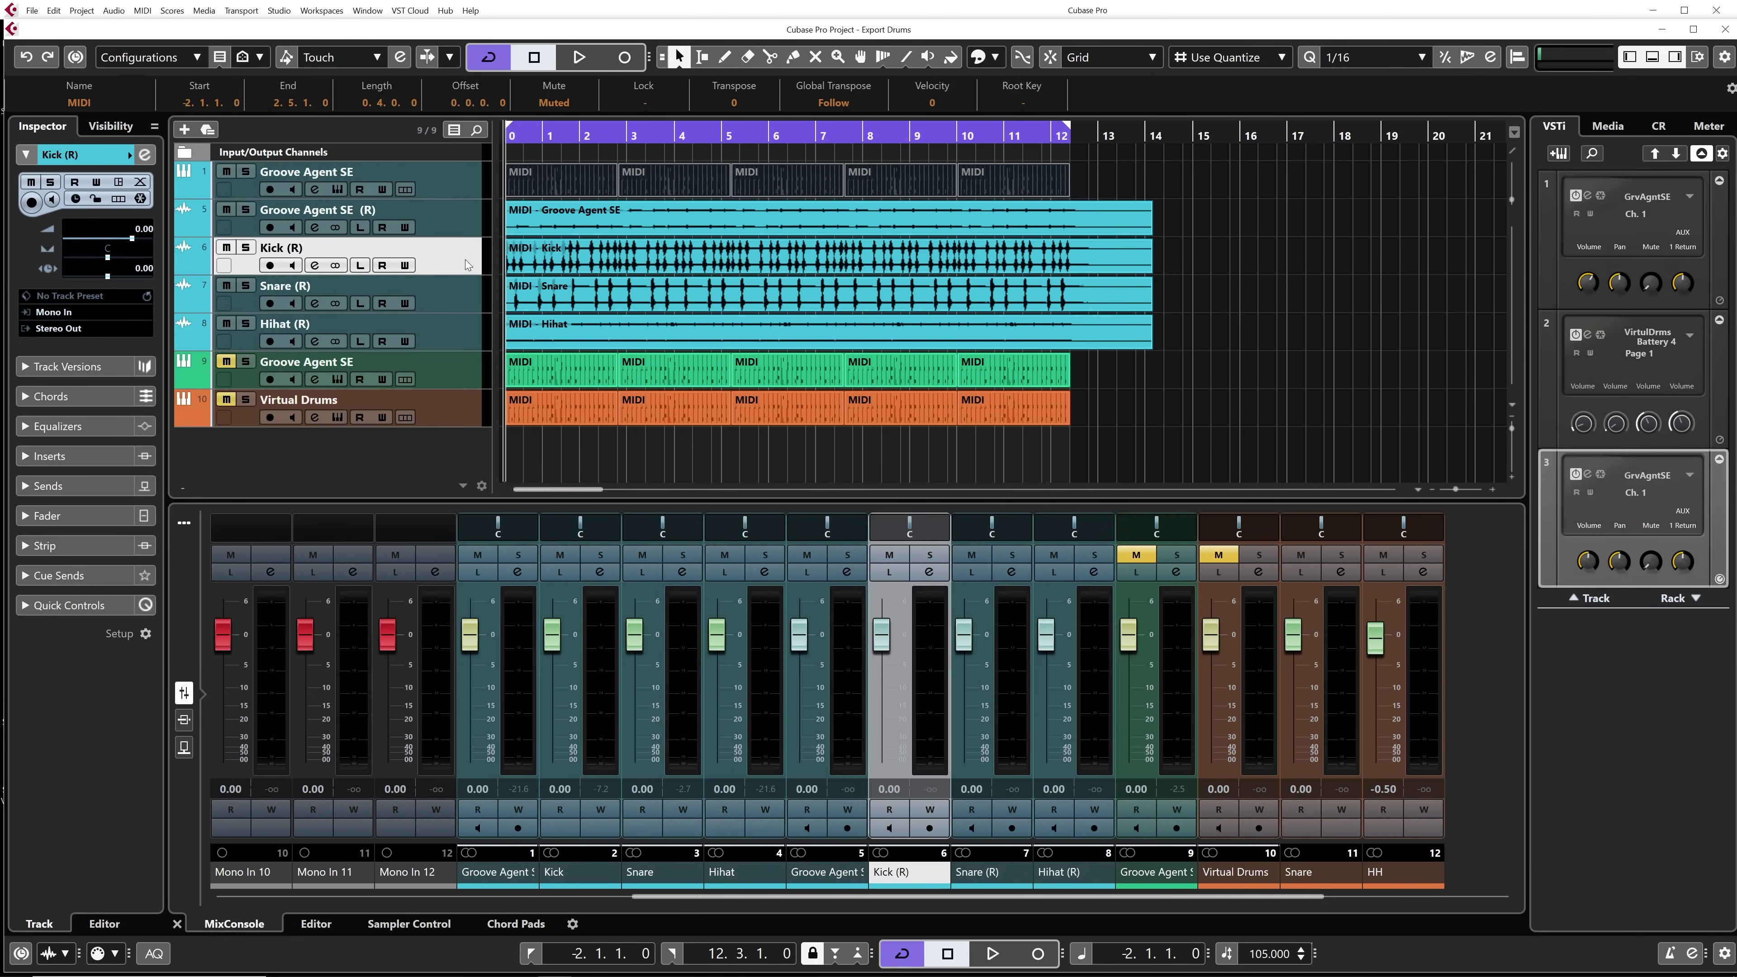
left_click(267, 293)
left_click(445, 332)
left_click(446, 216)
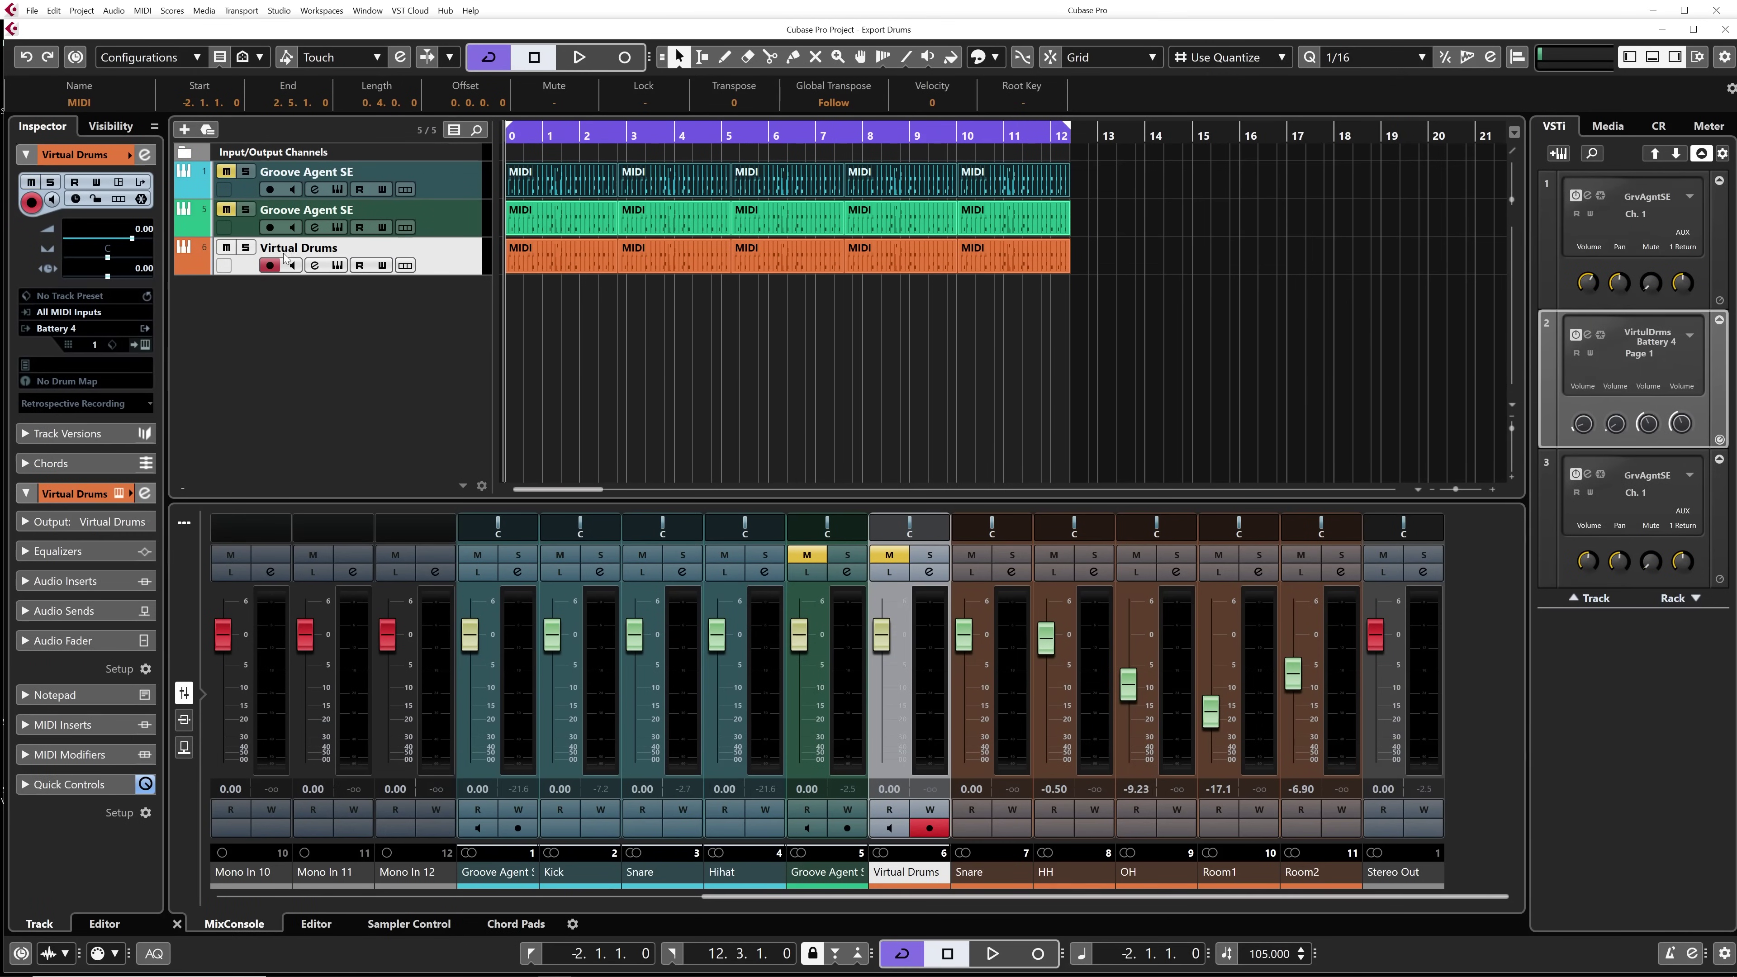
- Open Battery 4 on the Virtual Drums track, view a cell's direct output options and check the instrument's outputs in the rack
left_click(524, 216)
left_click(143, 342)
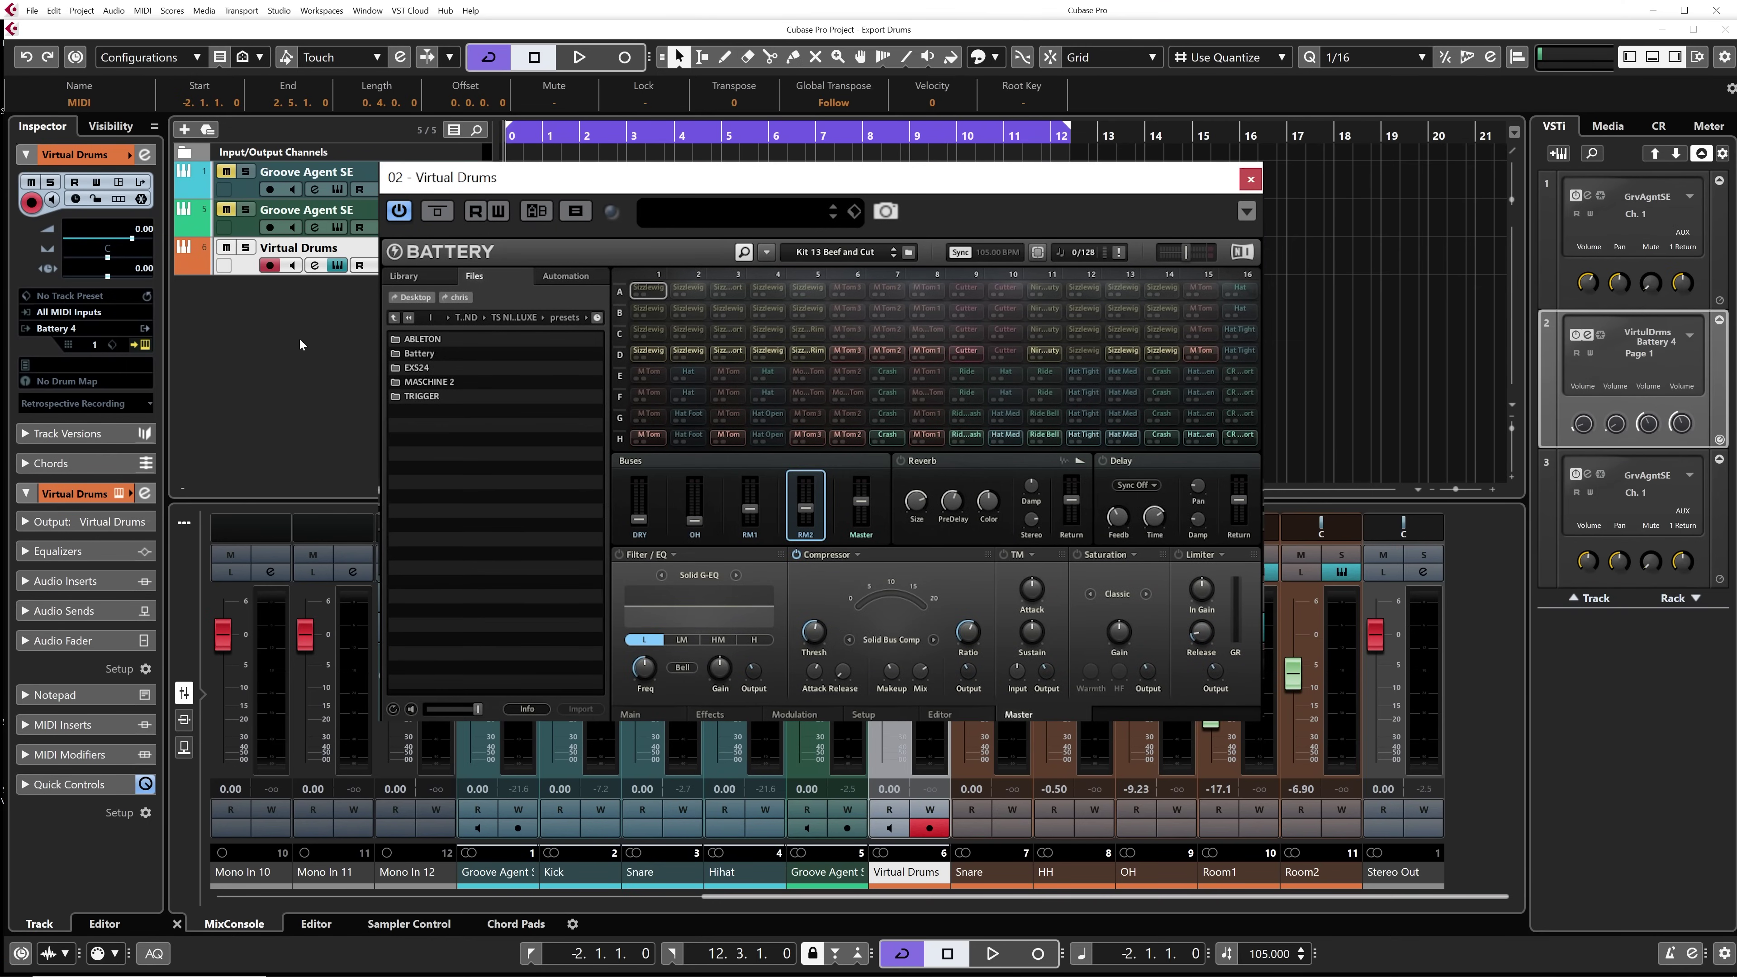
right_click(1003, 291)
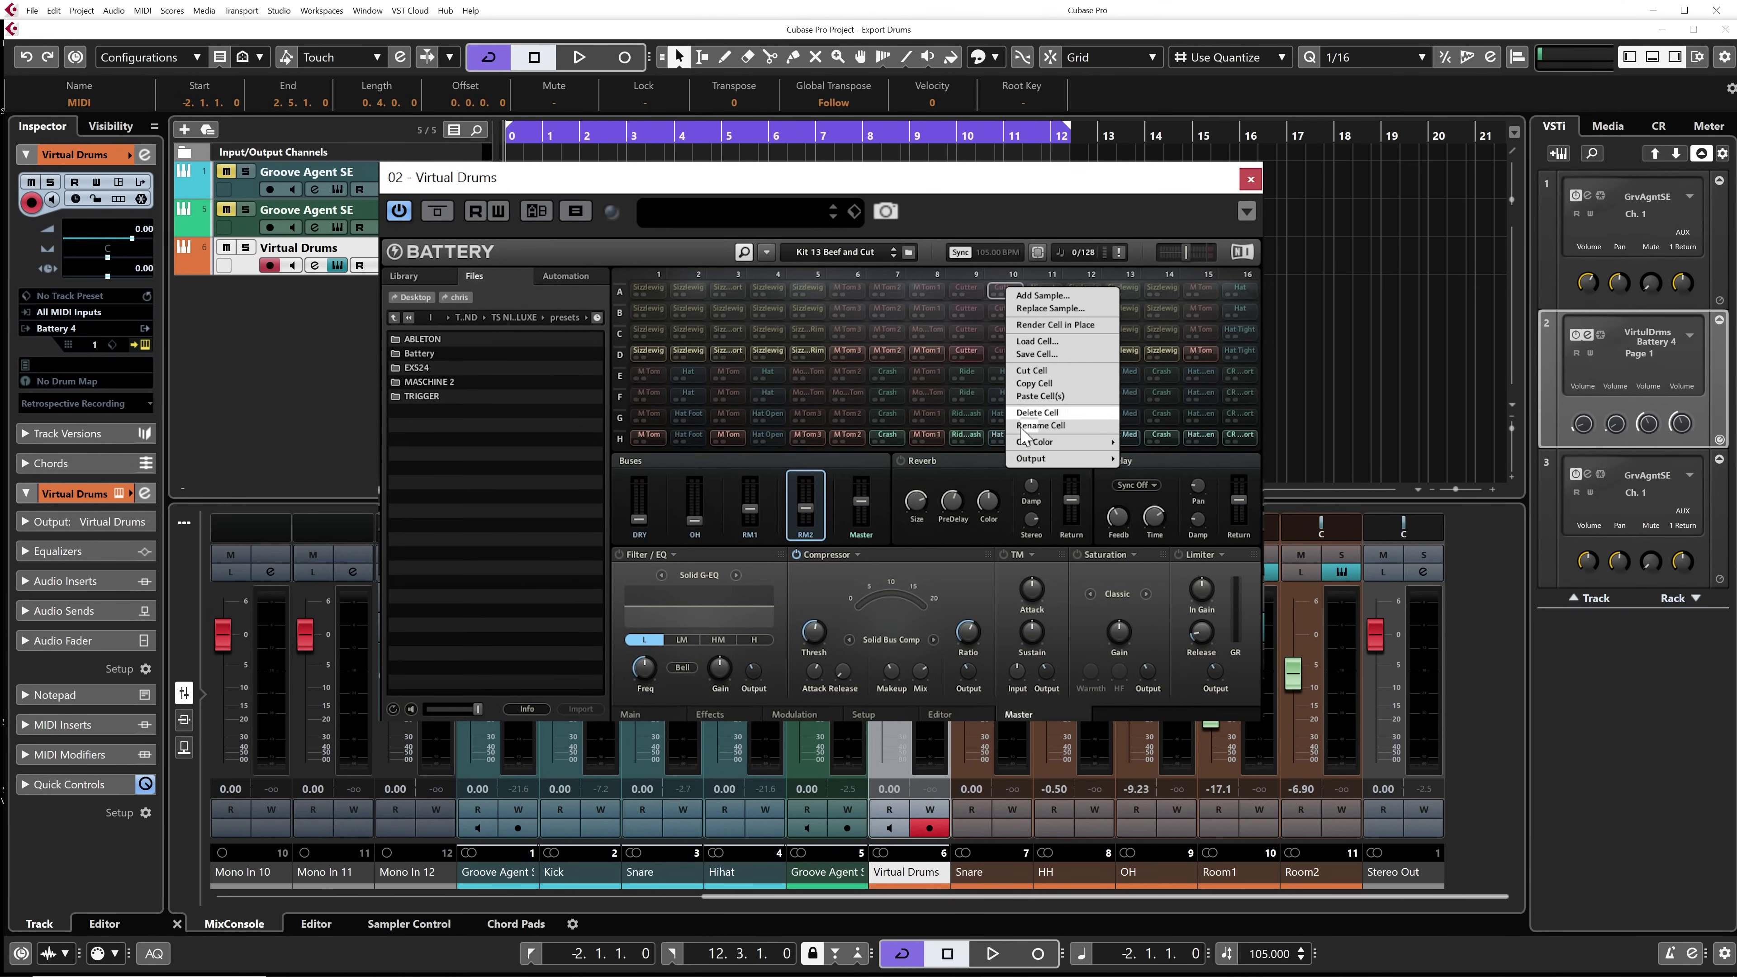
mouse_move(1033, 467)
mouse_move(1154, 486)
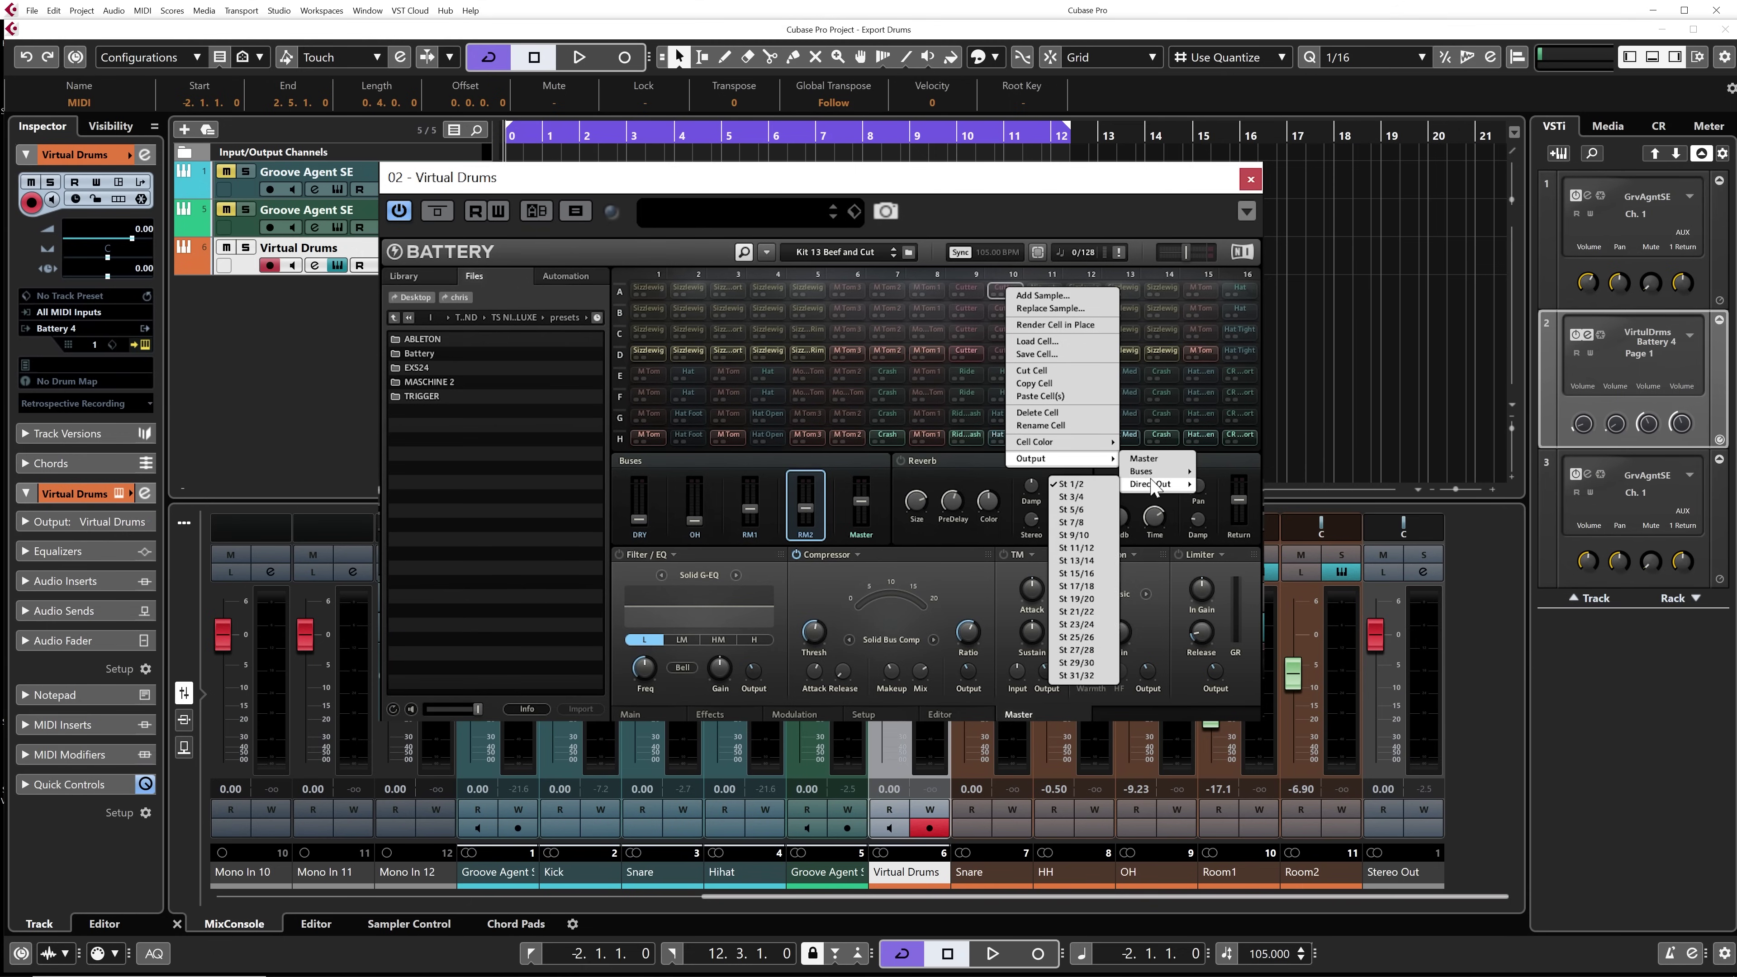
left_click(1251, 179)
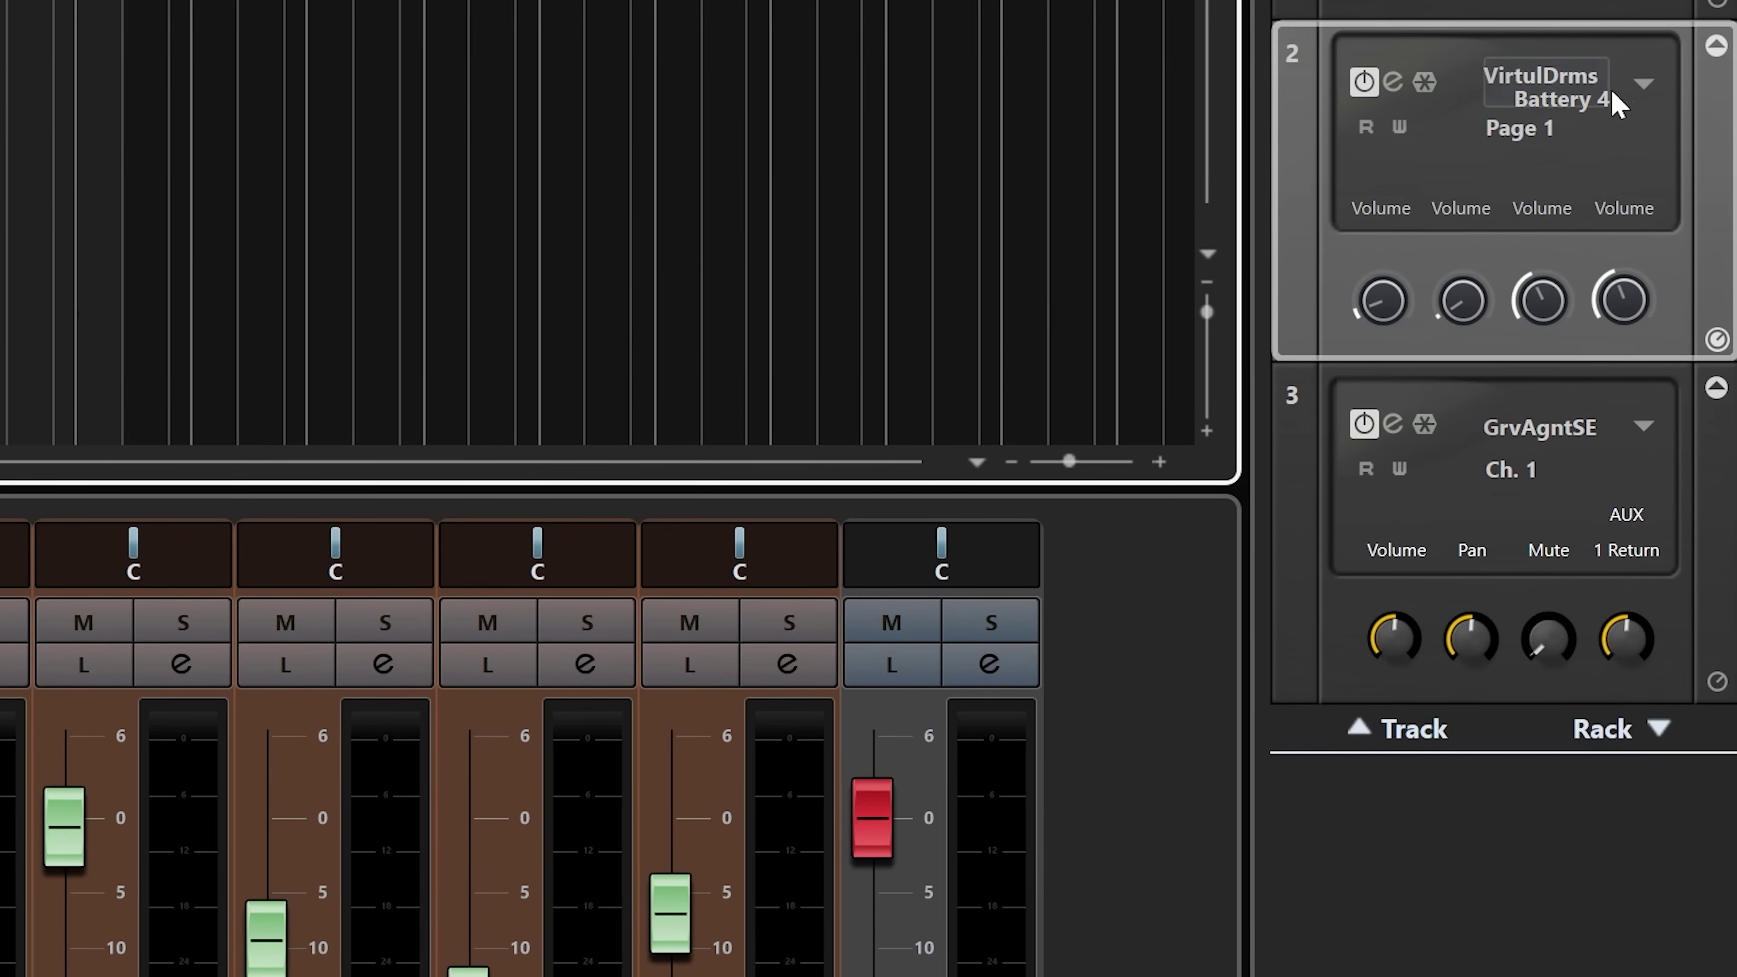
left_click(1645, 84)
left_click(1655, 155)
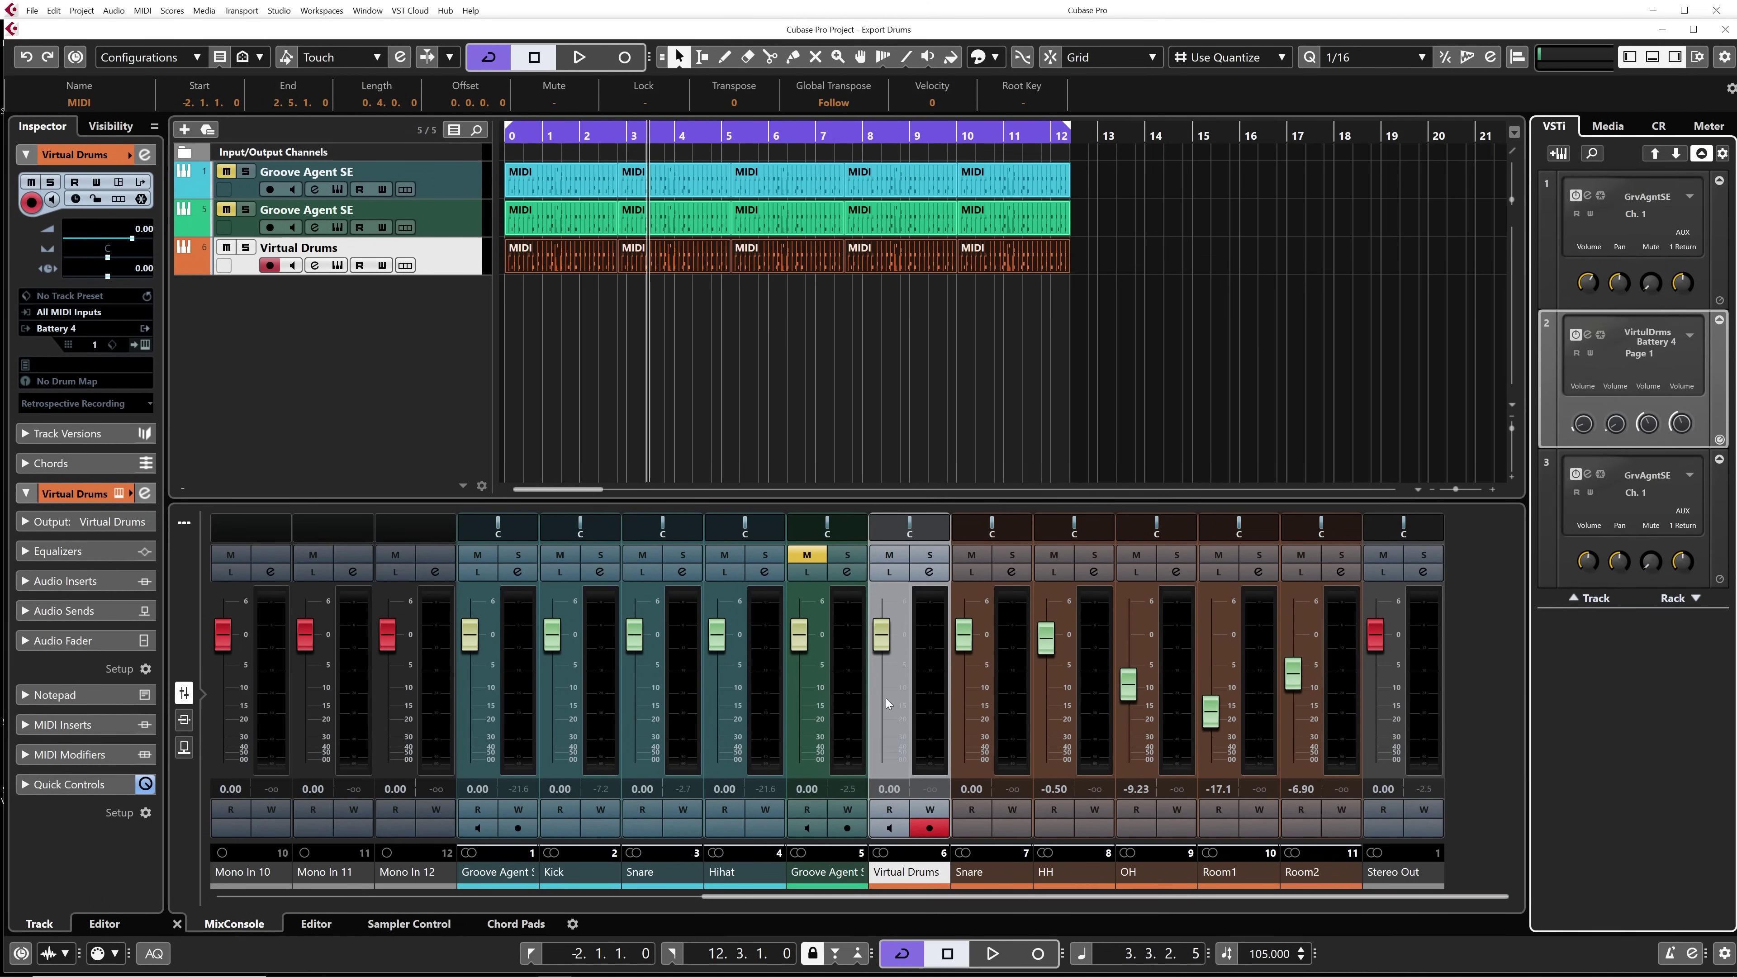
- Render the Virtual Drums events as one event, dry with transferred channel settings, 5-second tail and 24 bit, muting source events, and review the rendered tracks
left_click_drag(1198, 287, 547, 260)
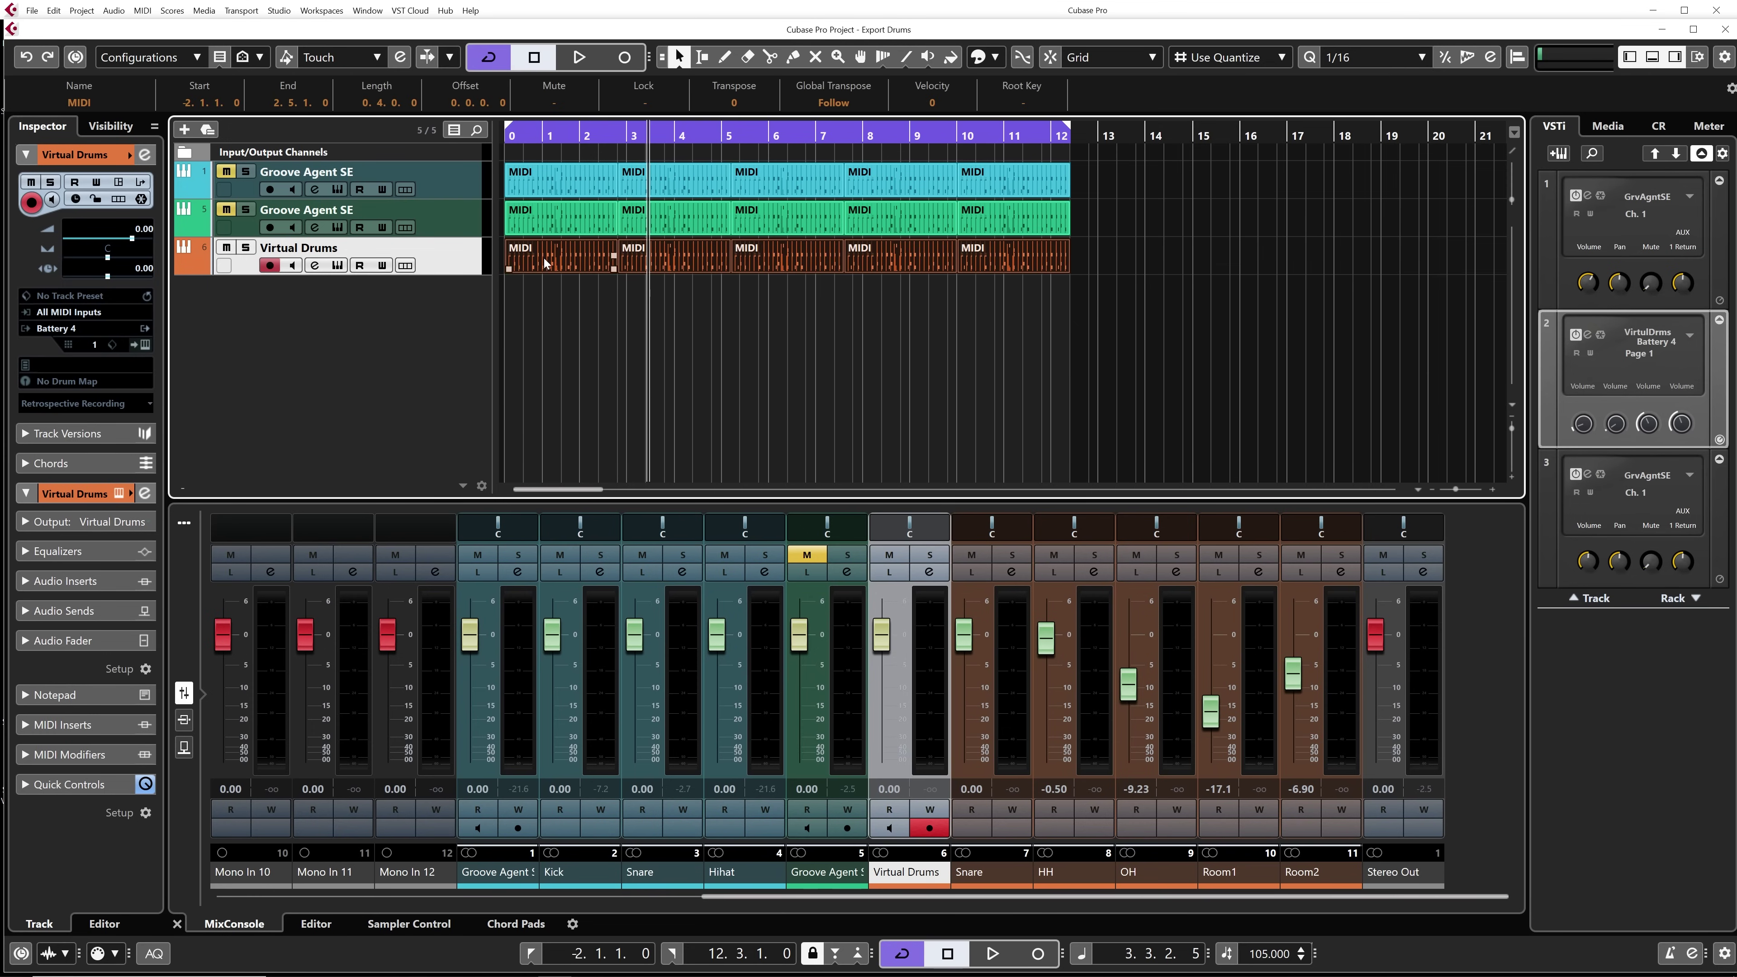
left_click(53, 10)
mouse_move(89, 150)
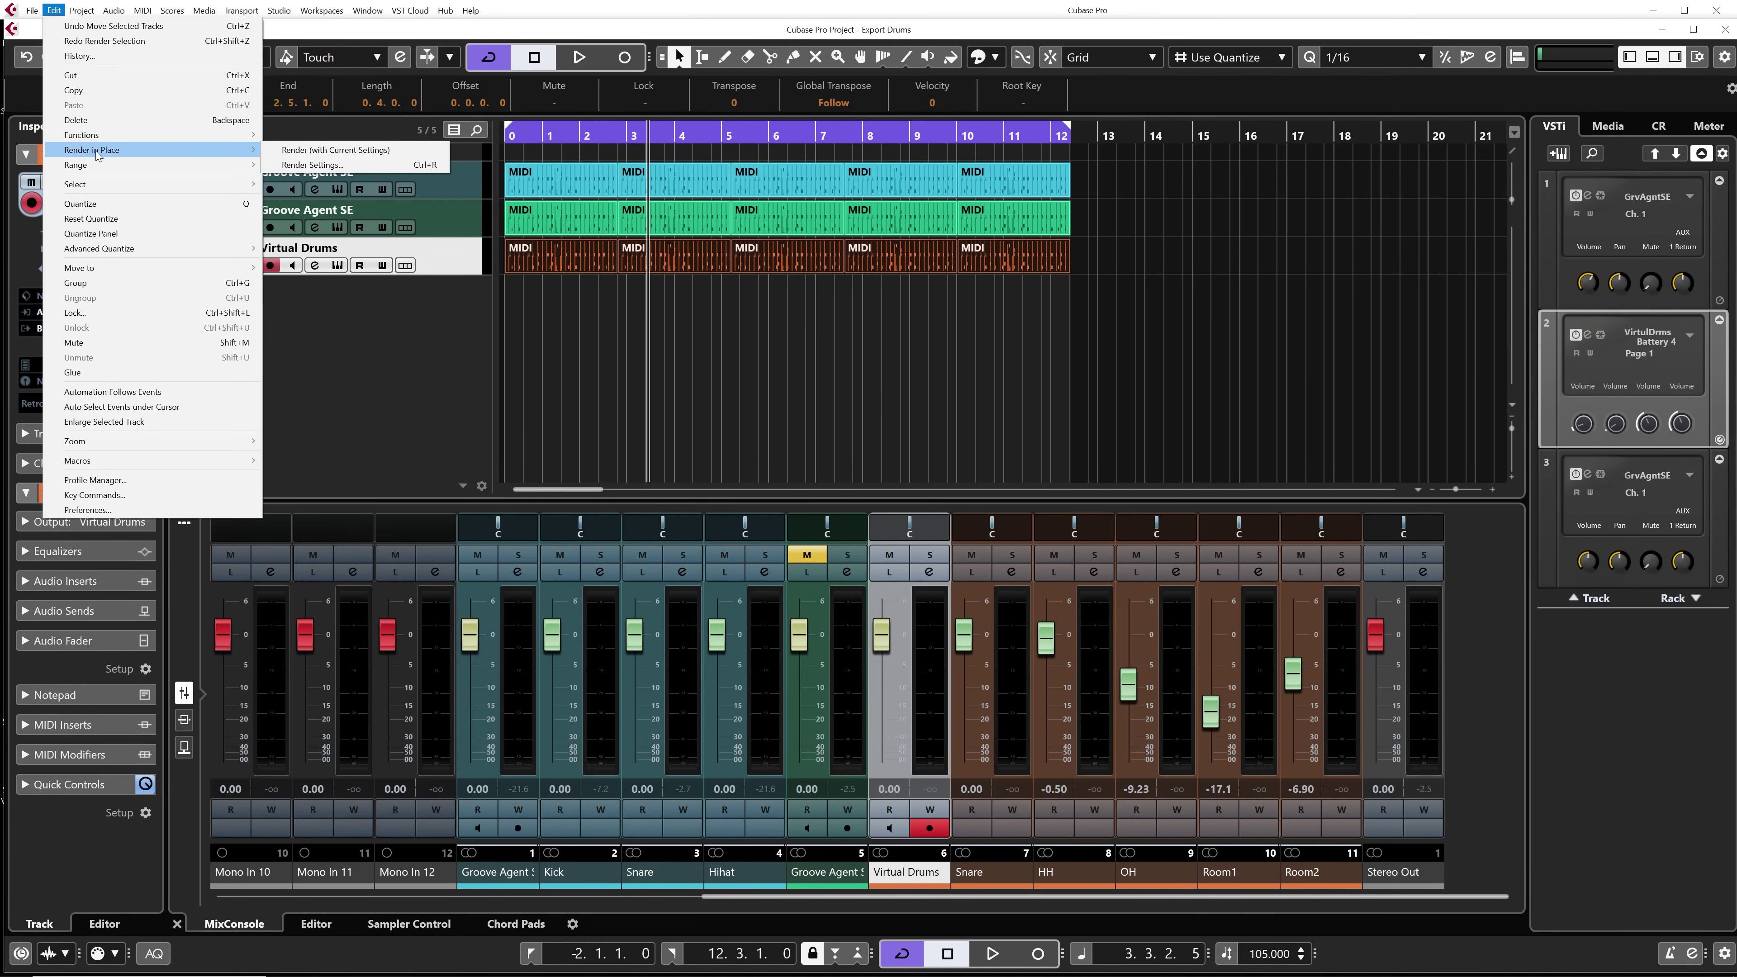
left_click(308, 167)
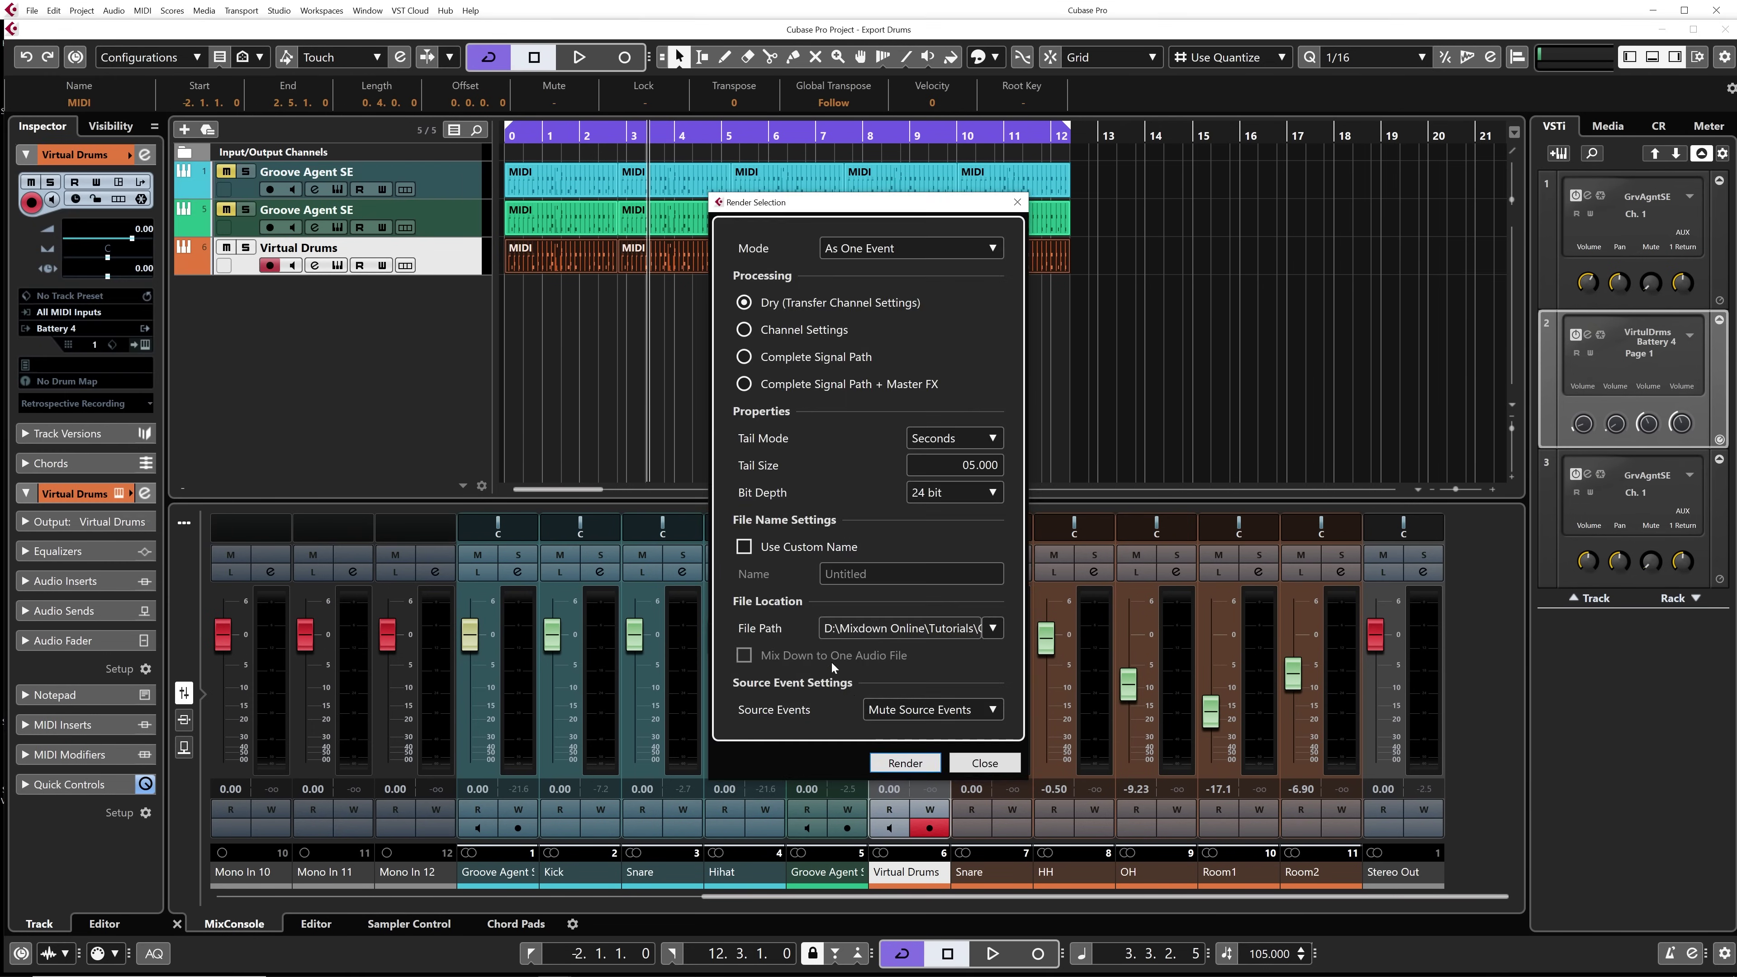
left_click(903, 751)
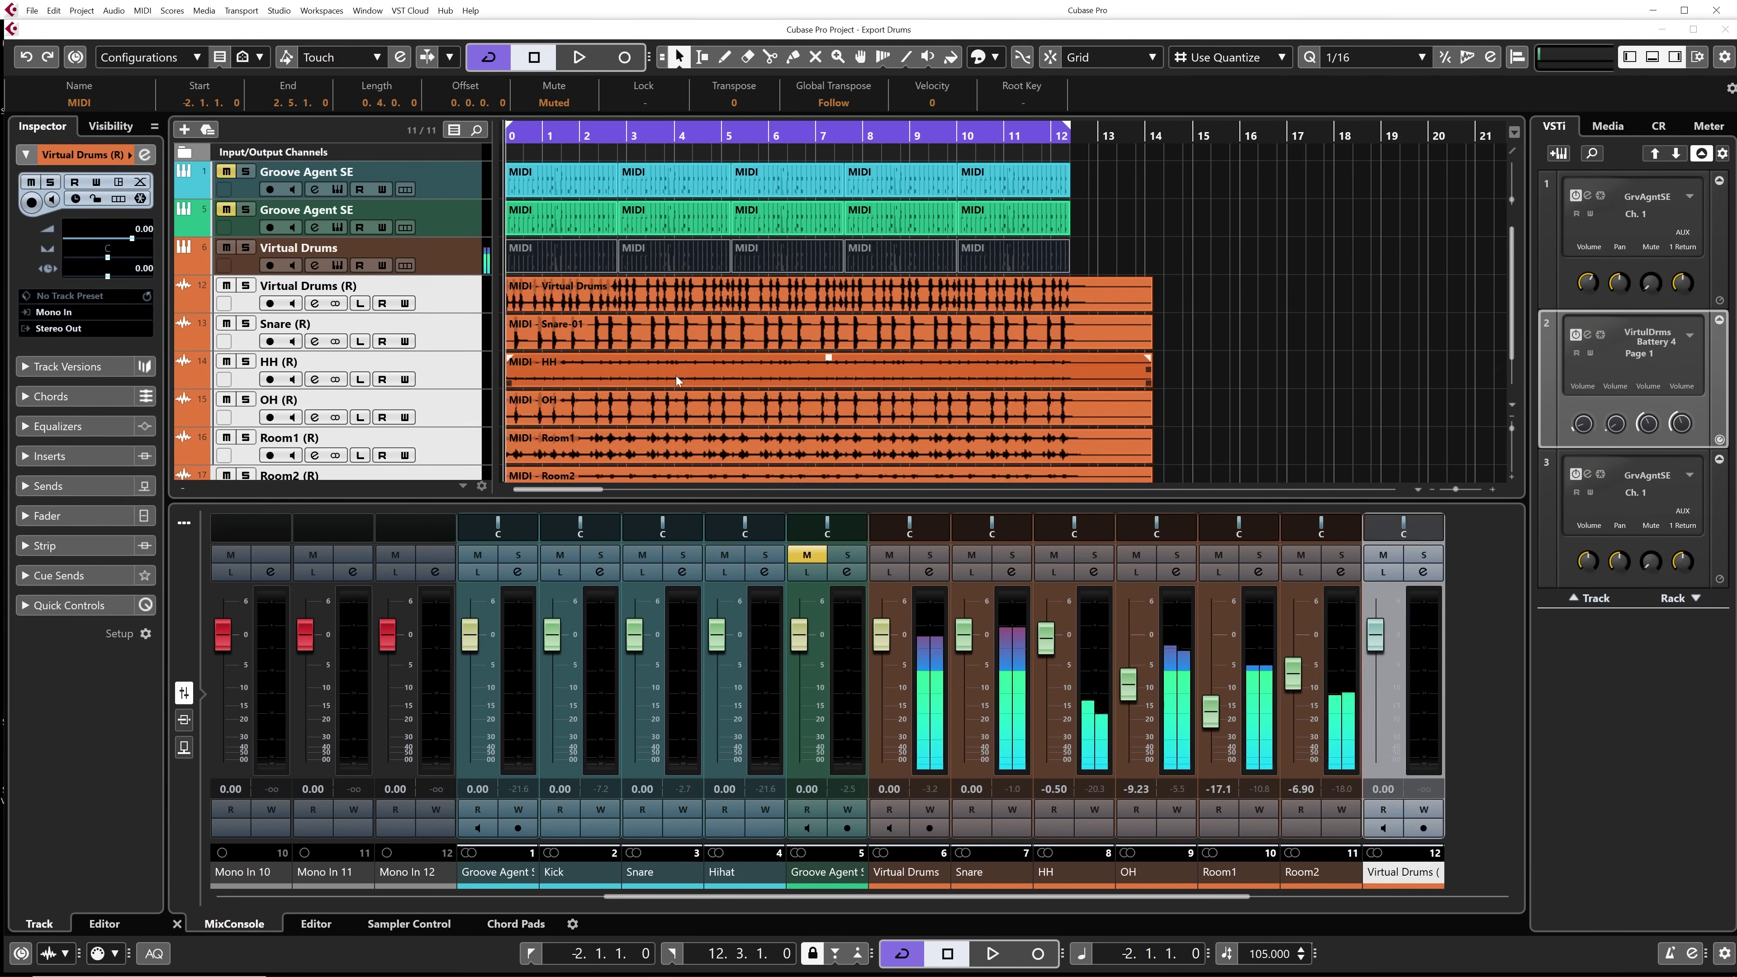
scroll(616, 342, "down", 1)
left_click(453, 234)
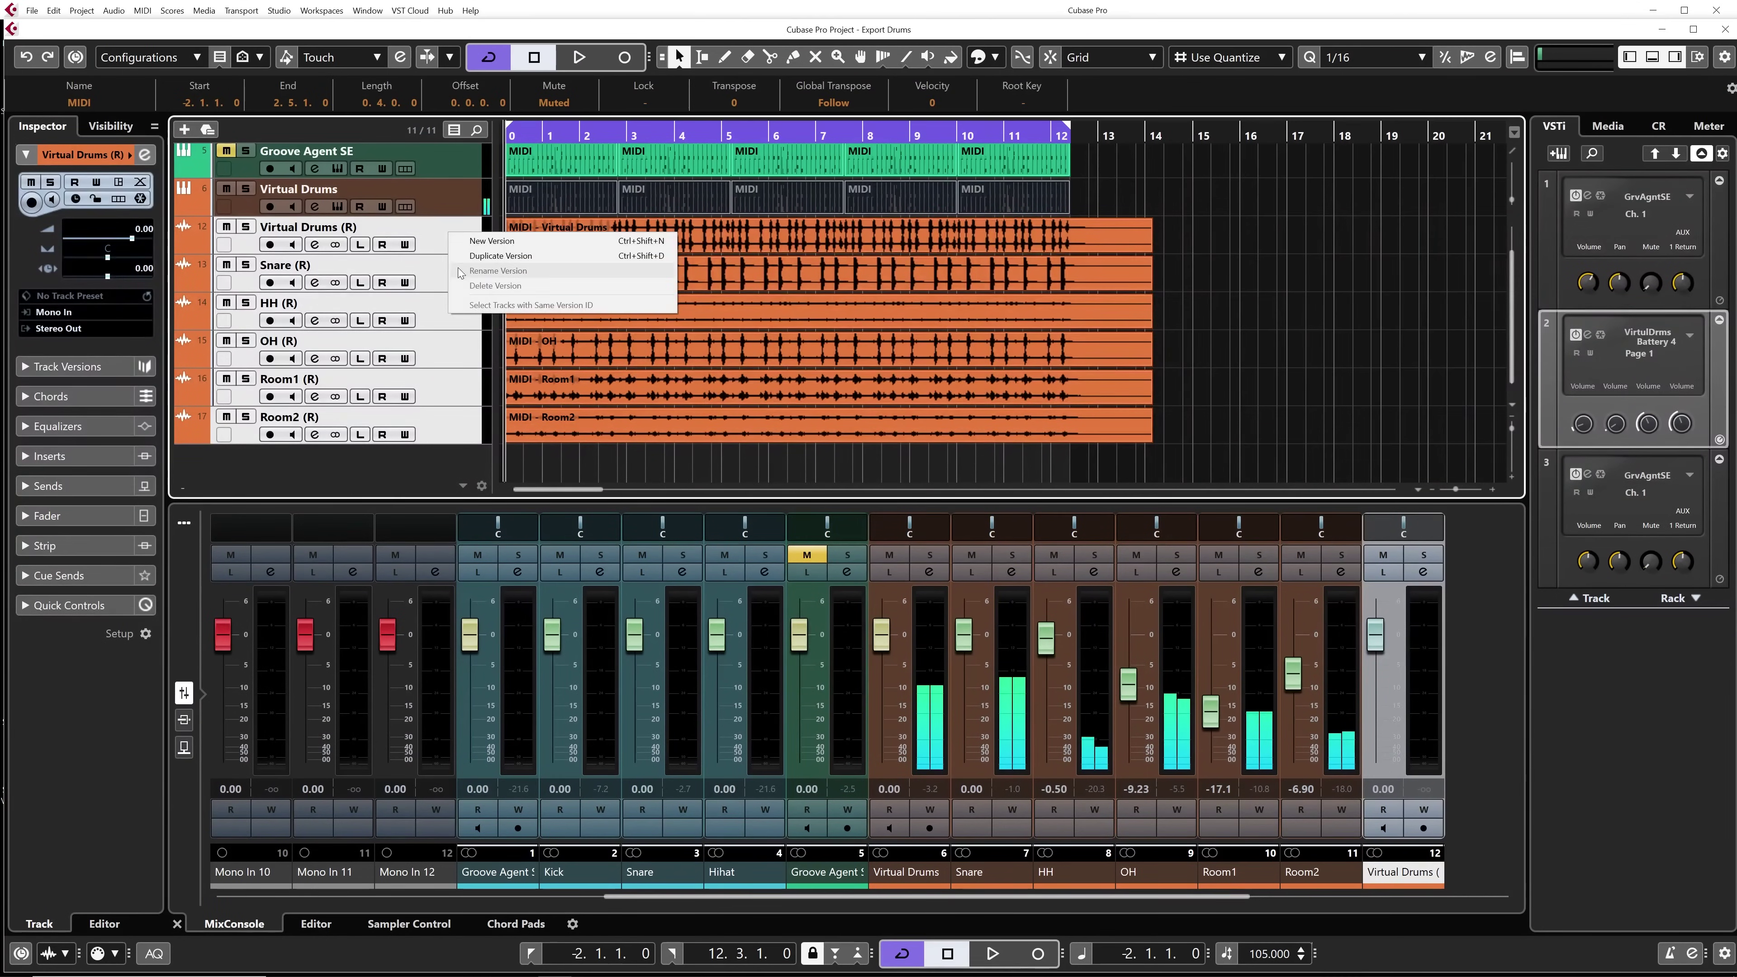
left_click(429, 275)
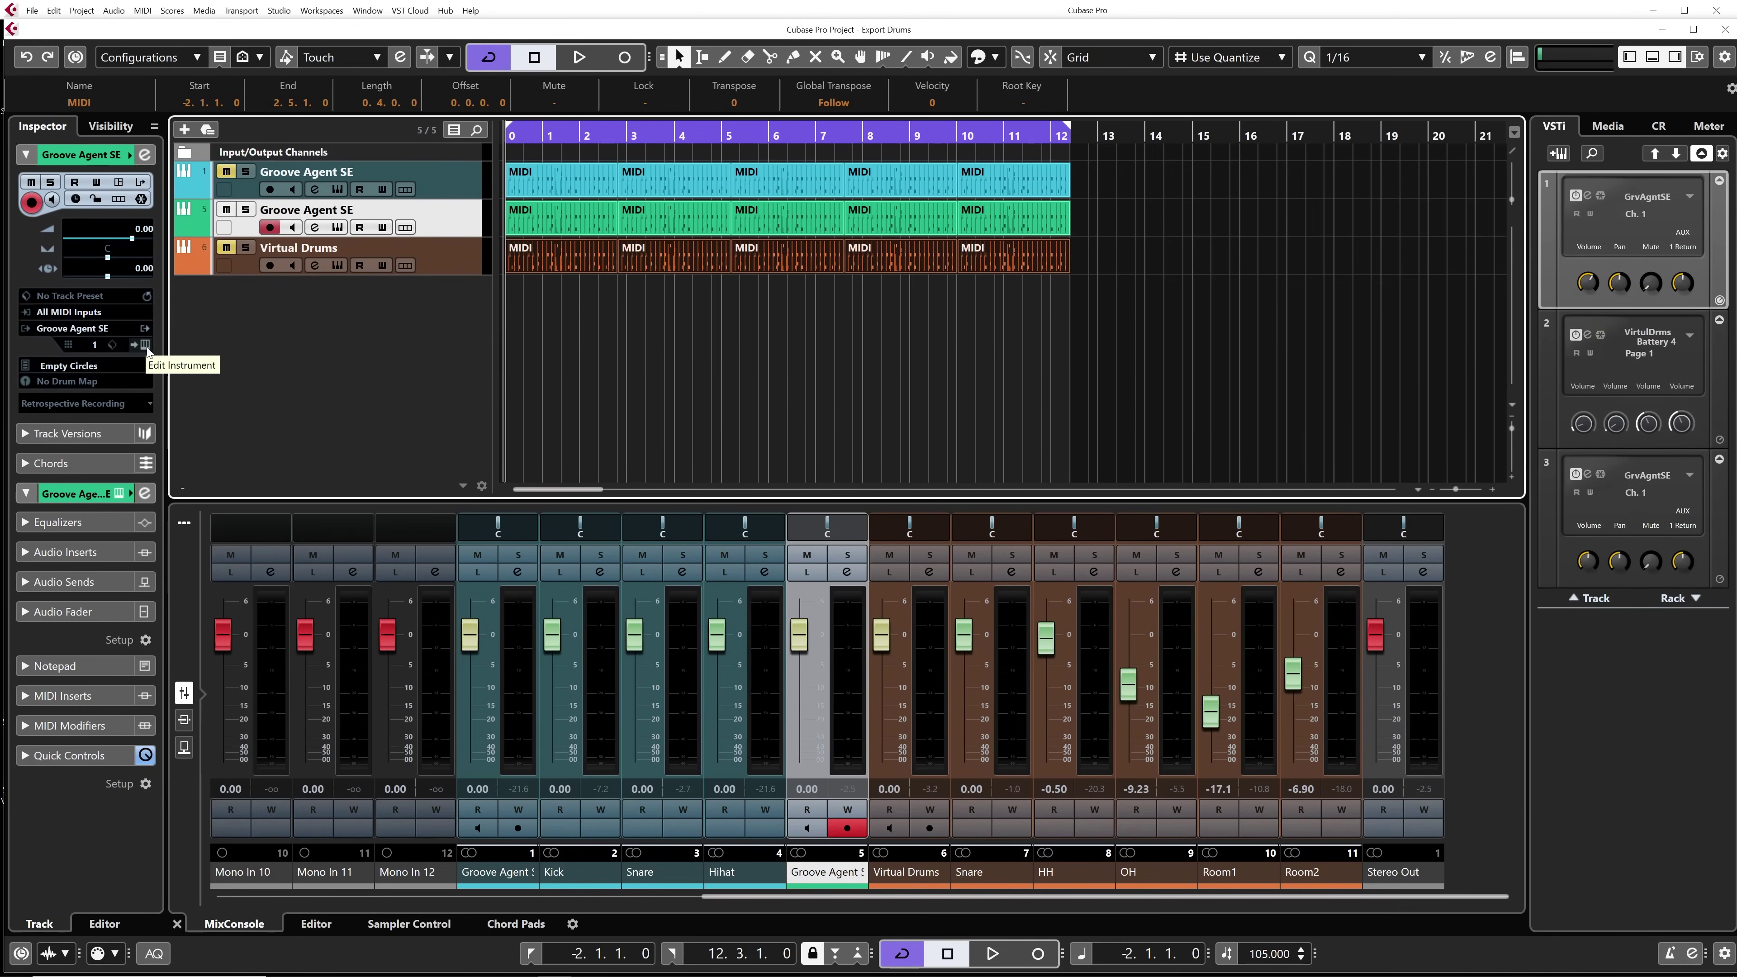
- Open the green track's Groove Agent SE and examine the Kick and Snares mixer channels, including the snares' equalizer, compressor and tape saturation
left_click(145, 344)
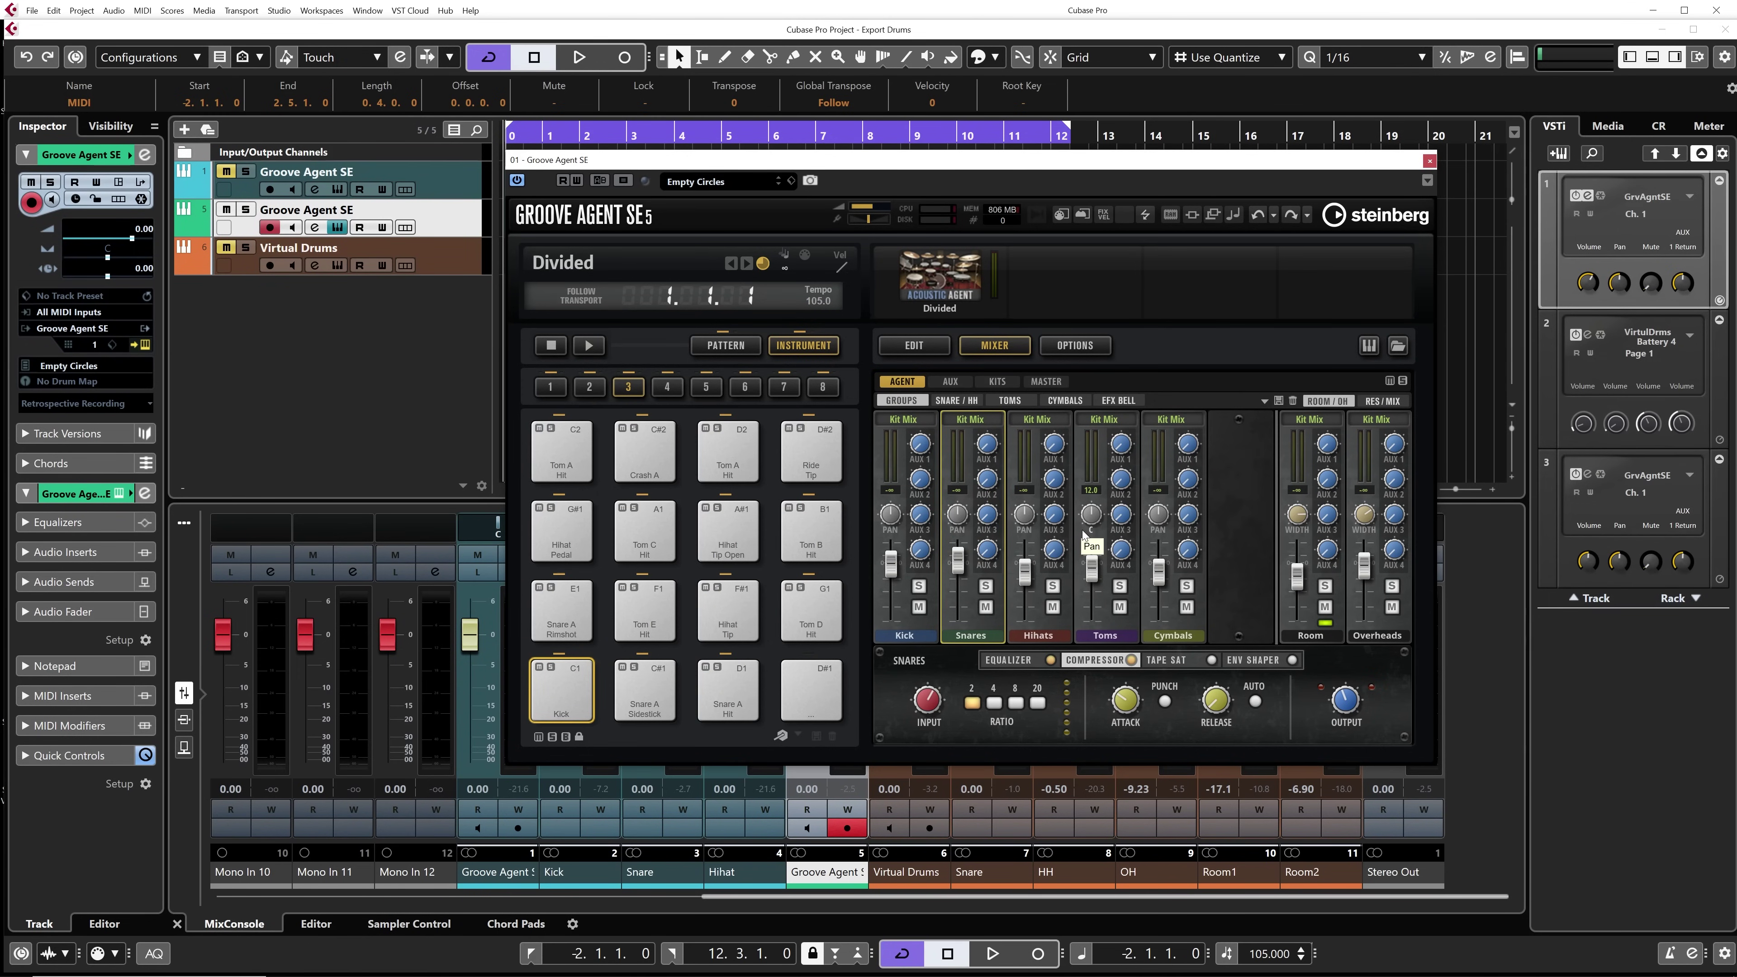
left_click(914, 635)
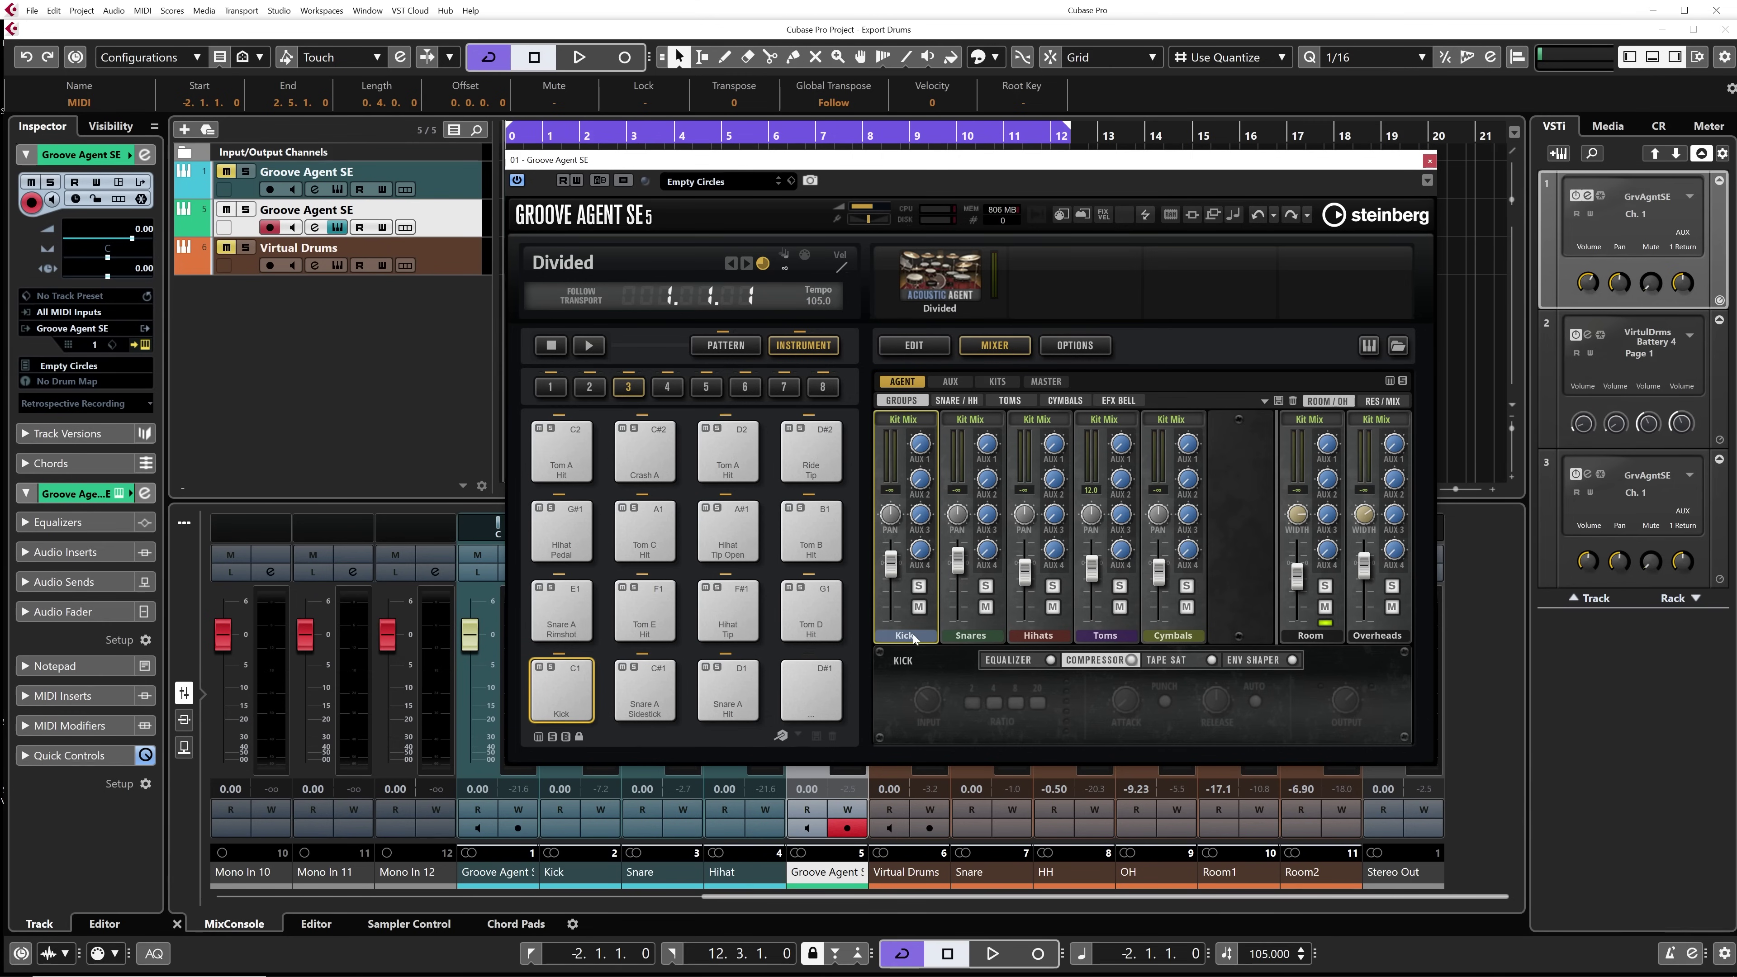
left_click(971, 634)
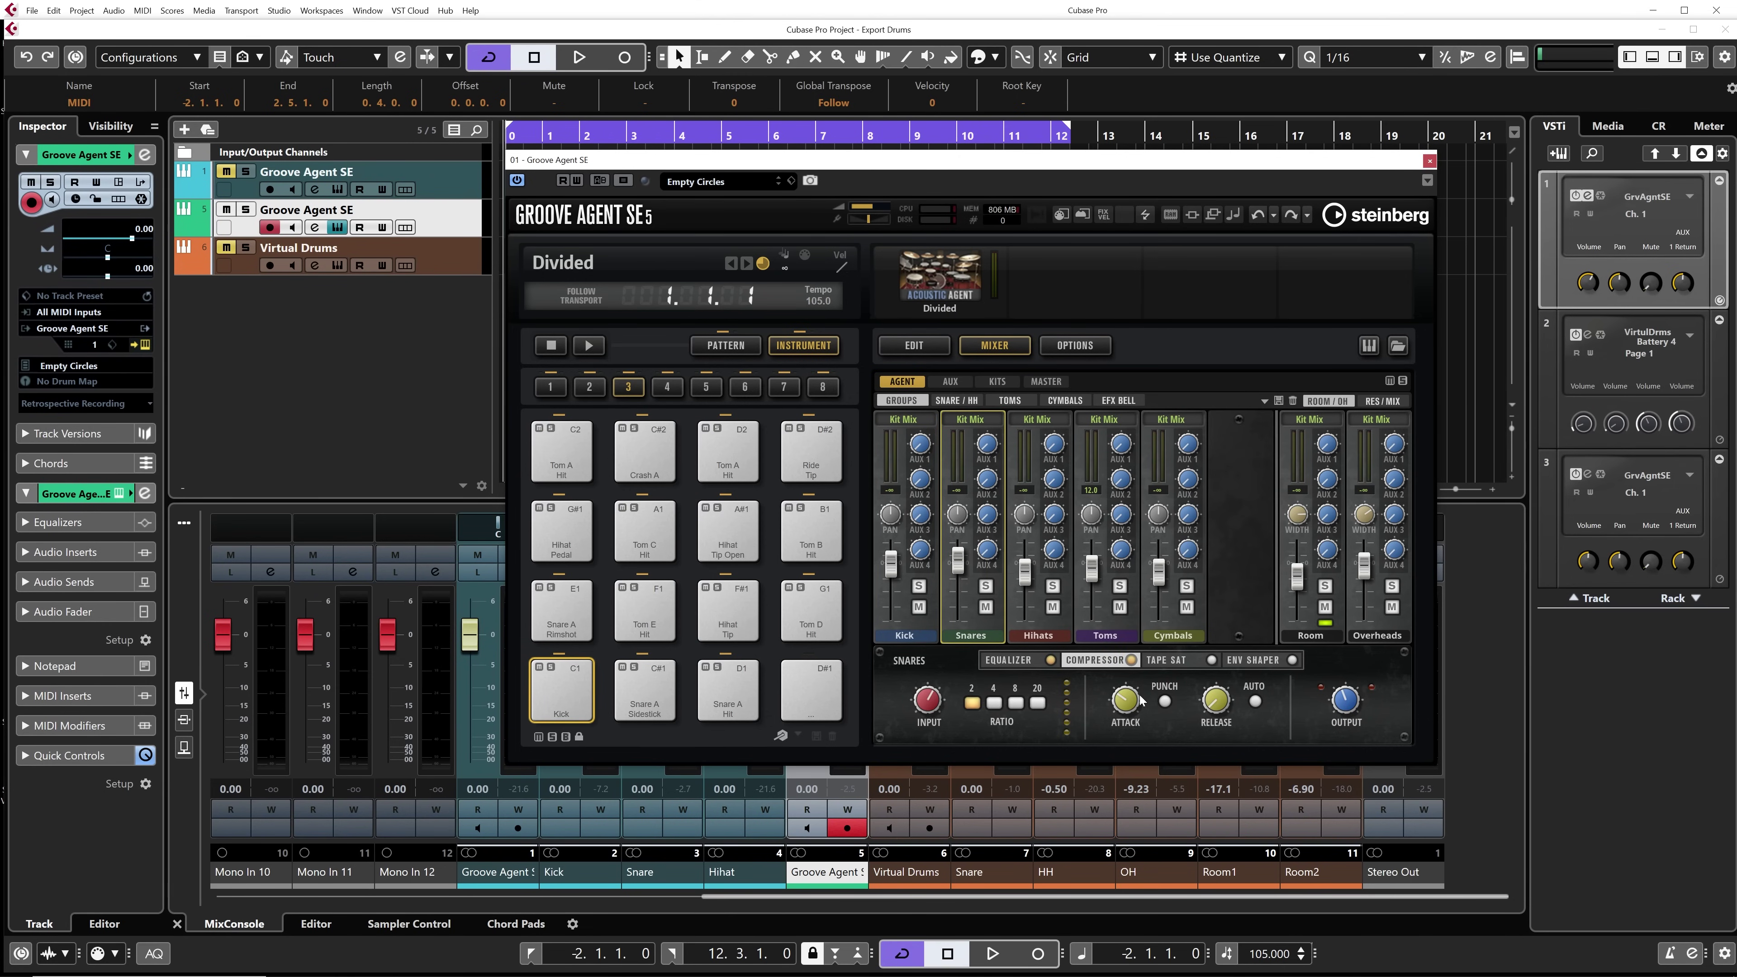
left_click(1022, 662)
left_click(1050, 658)
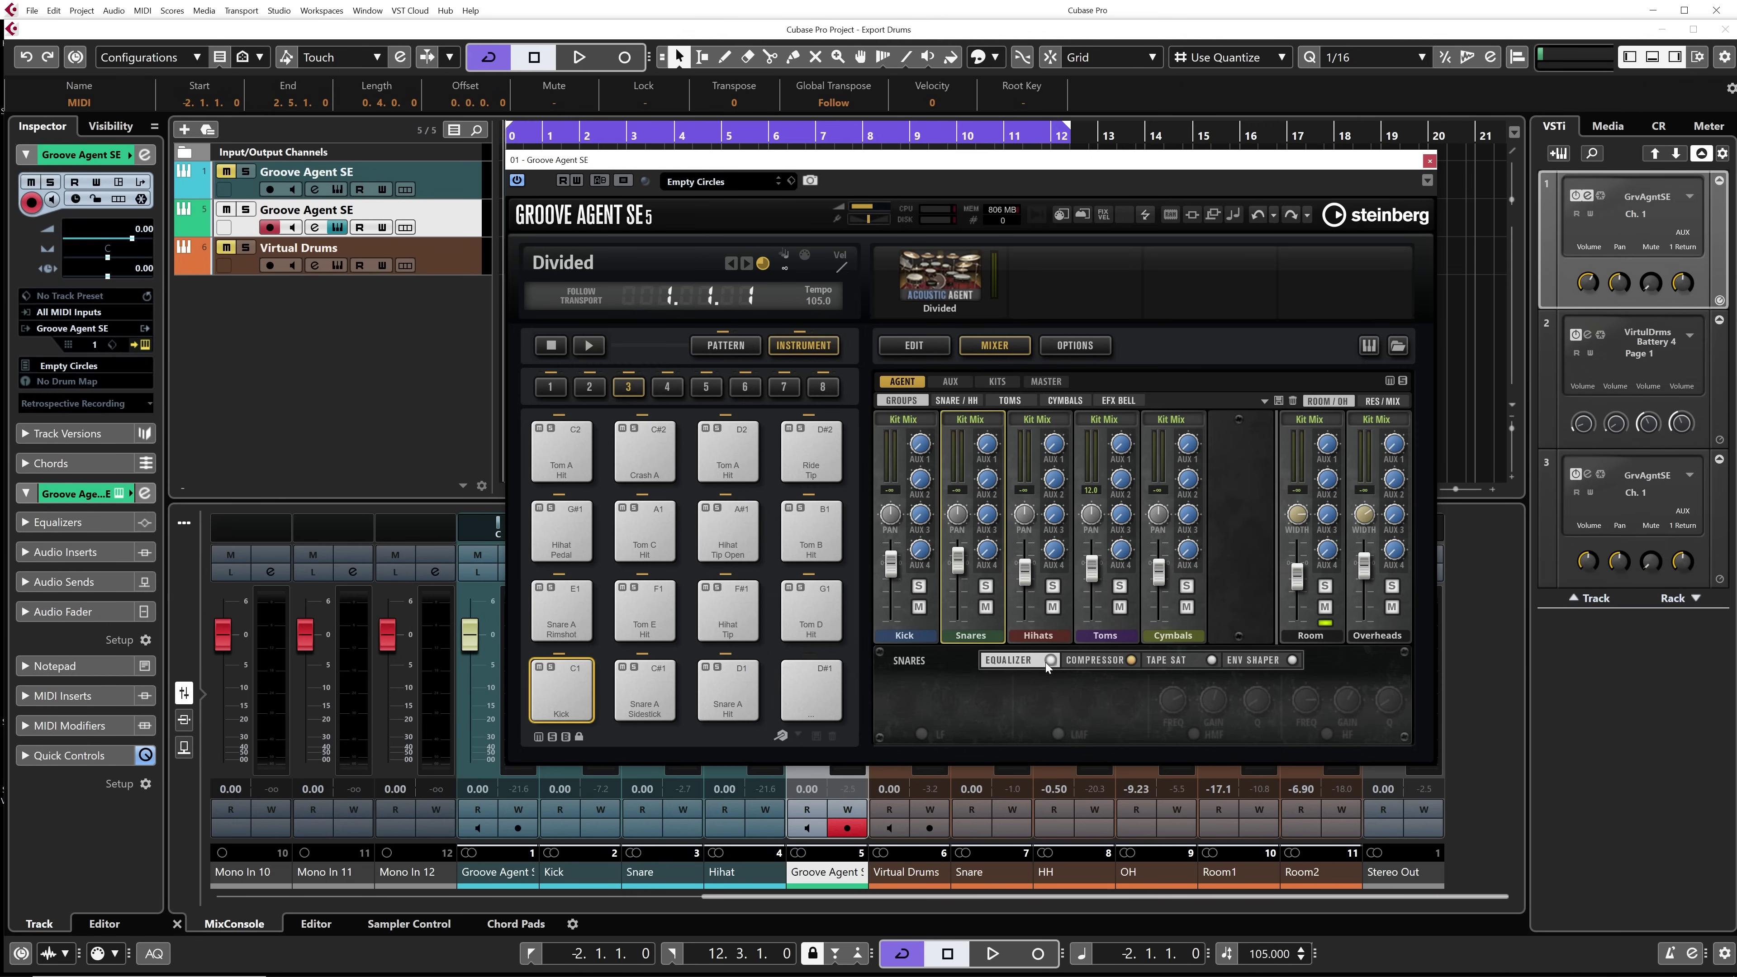
left_click(1055, 660)
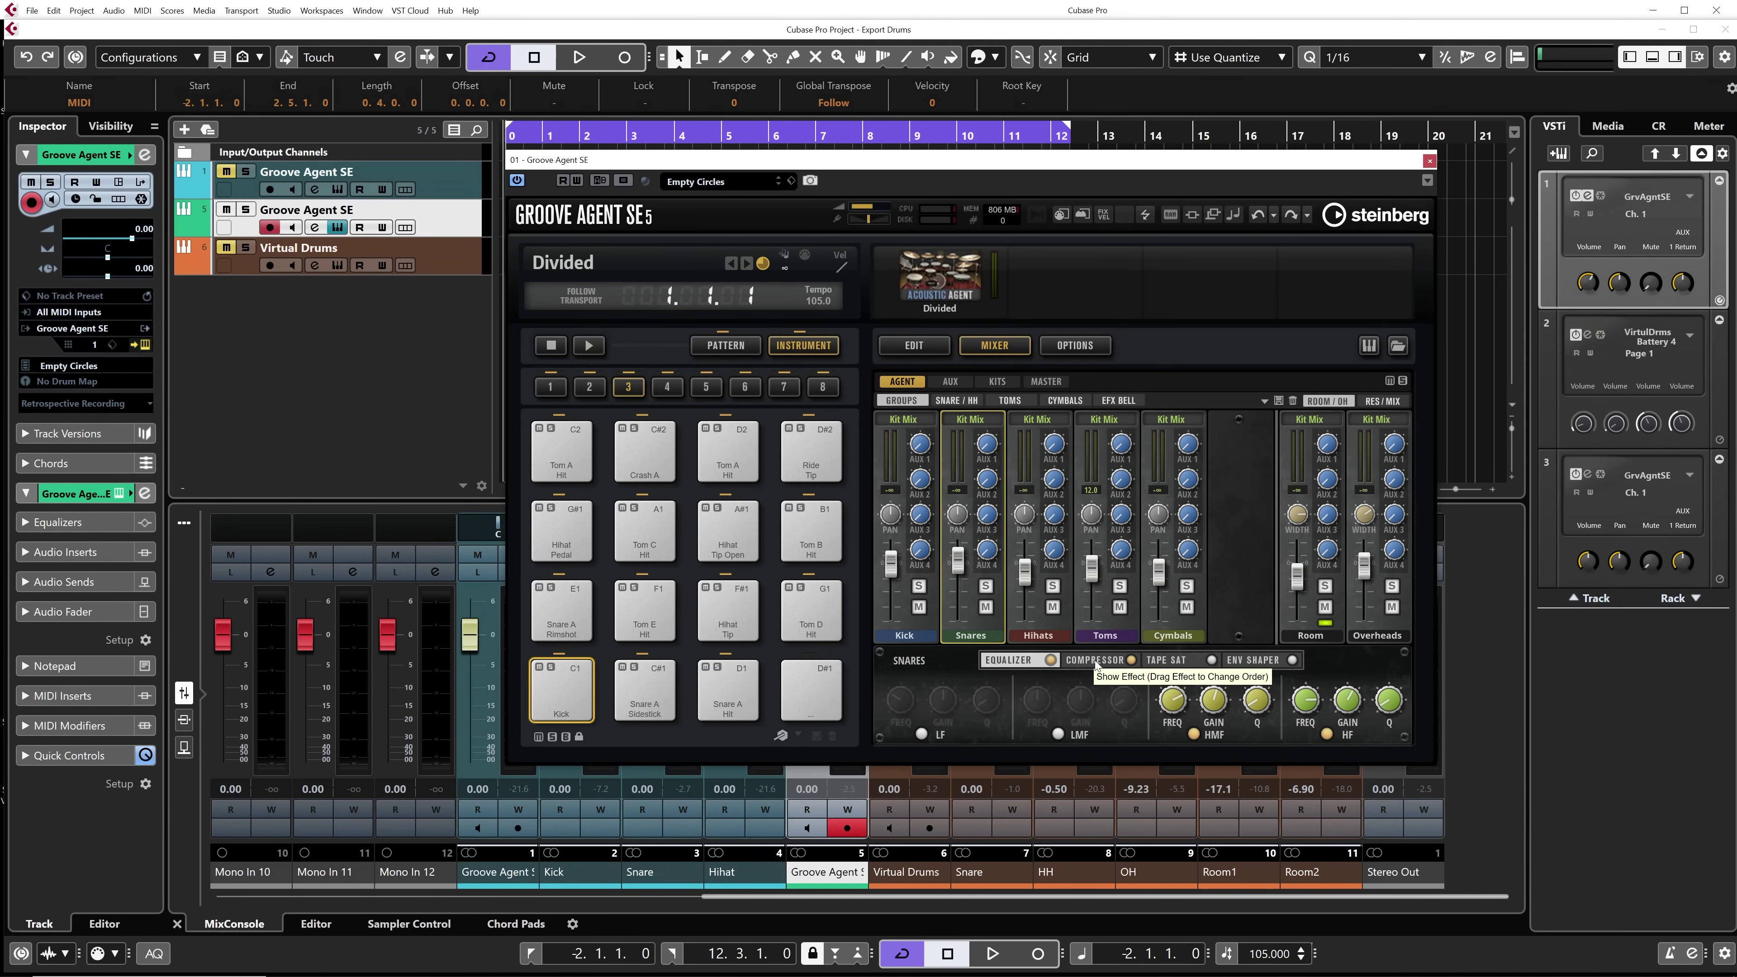
left_click(1161, 661)
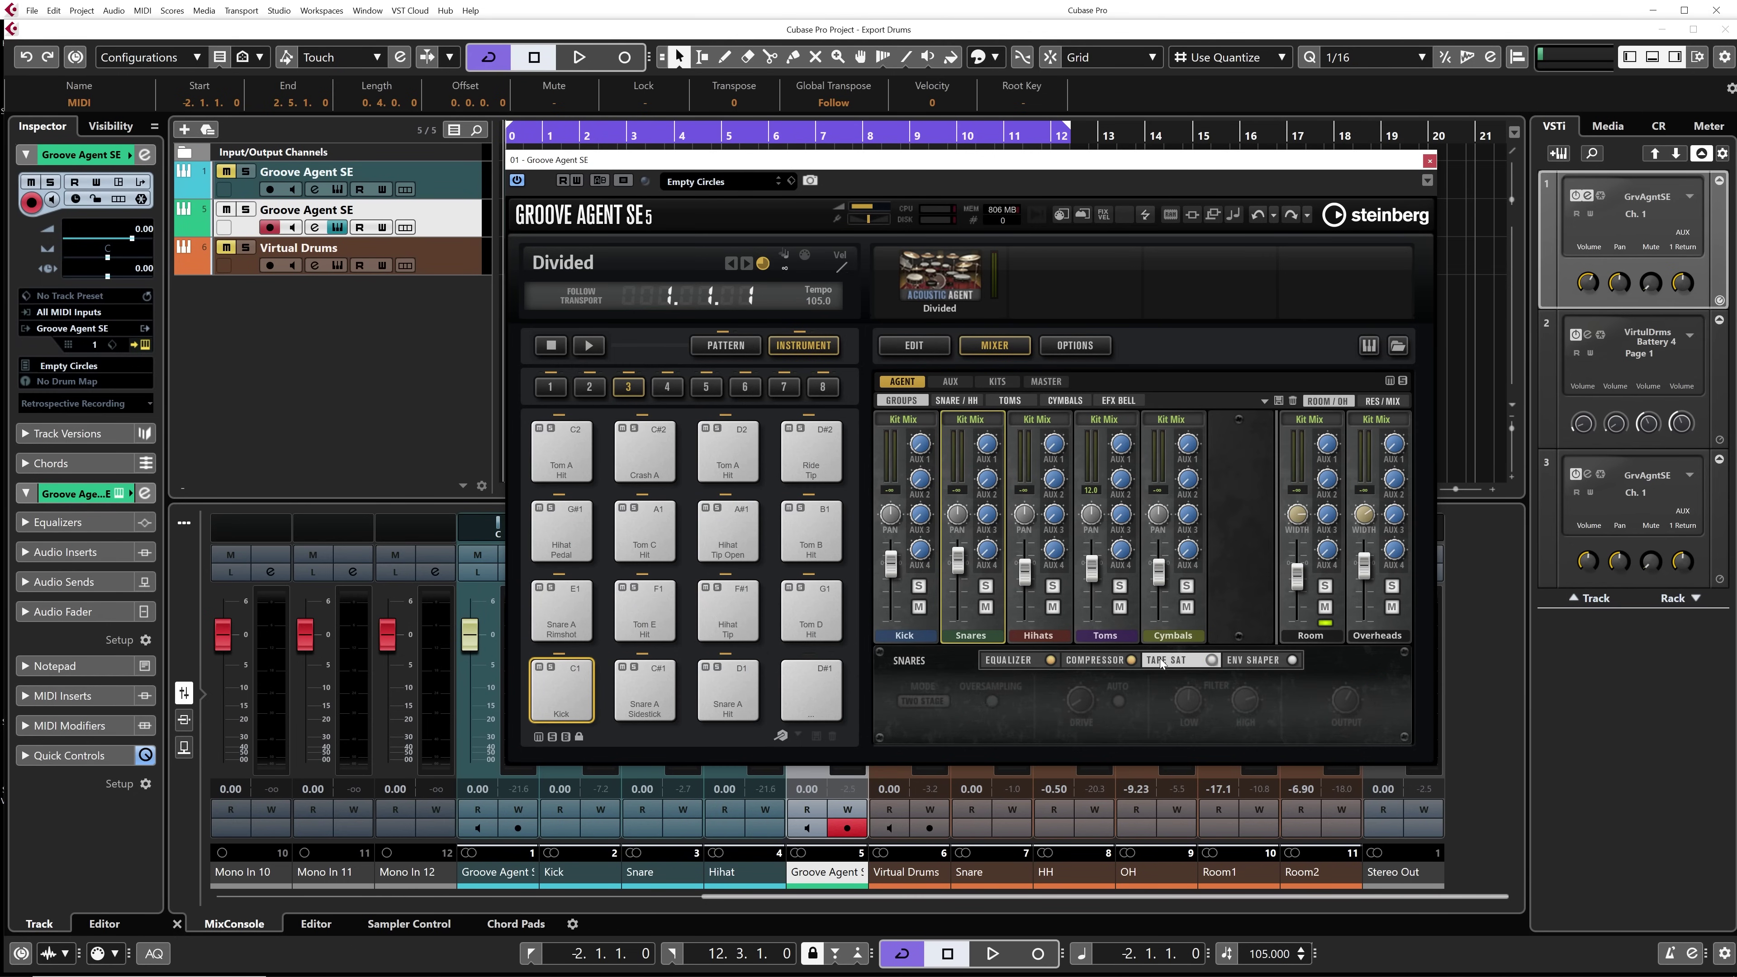
left_click(1114, 661)
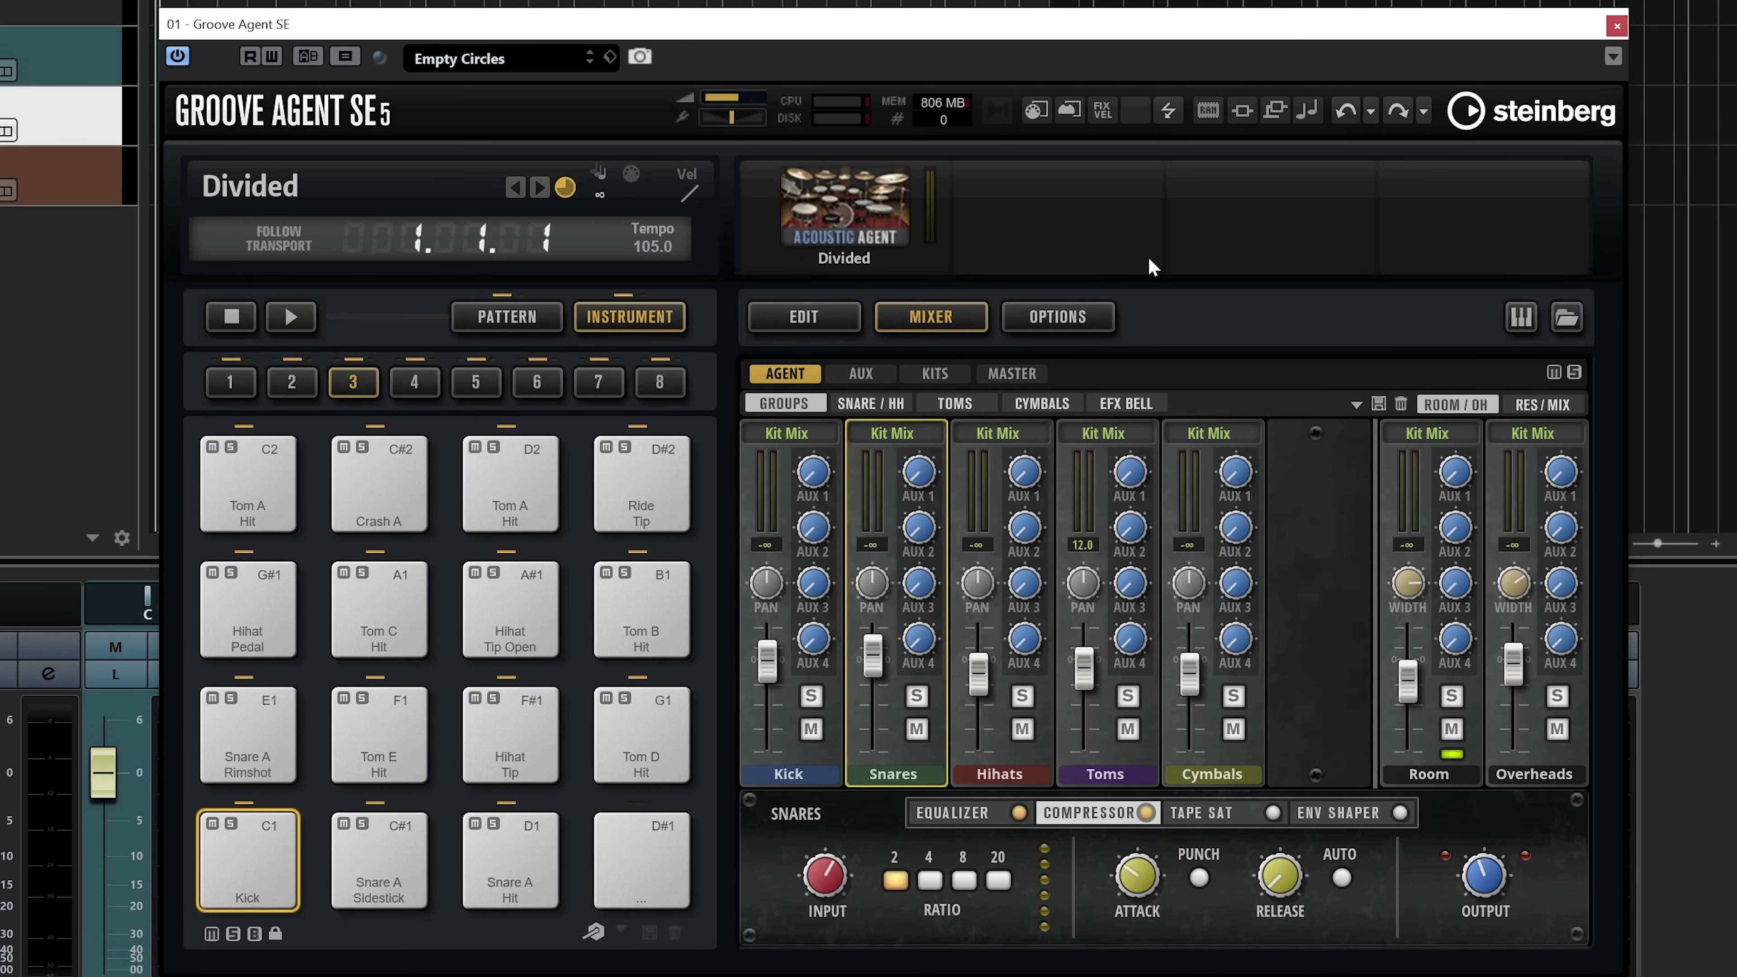
- Export the Divided kit's mixer and FX to Cubase and close the Groove Agent SE window
right_click(842, 201)
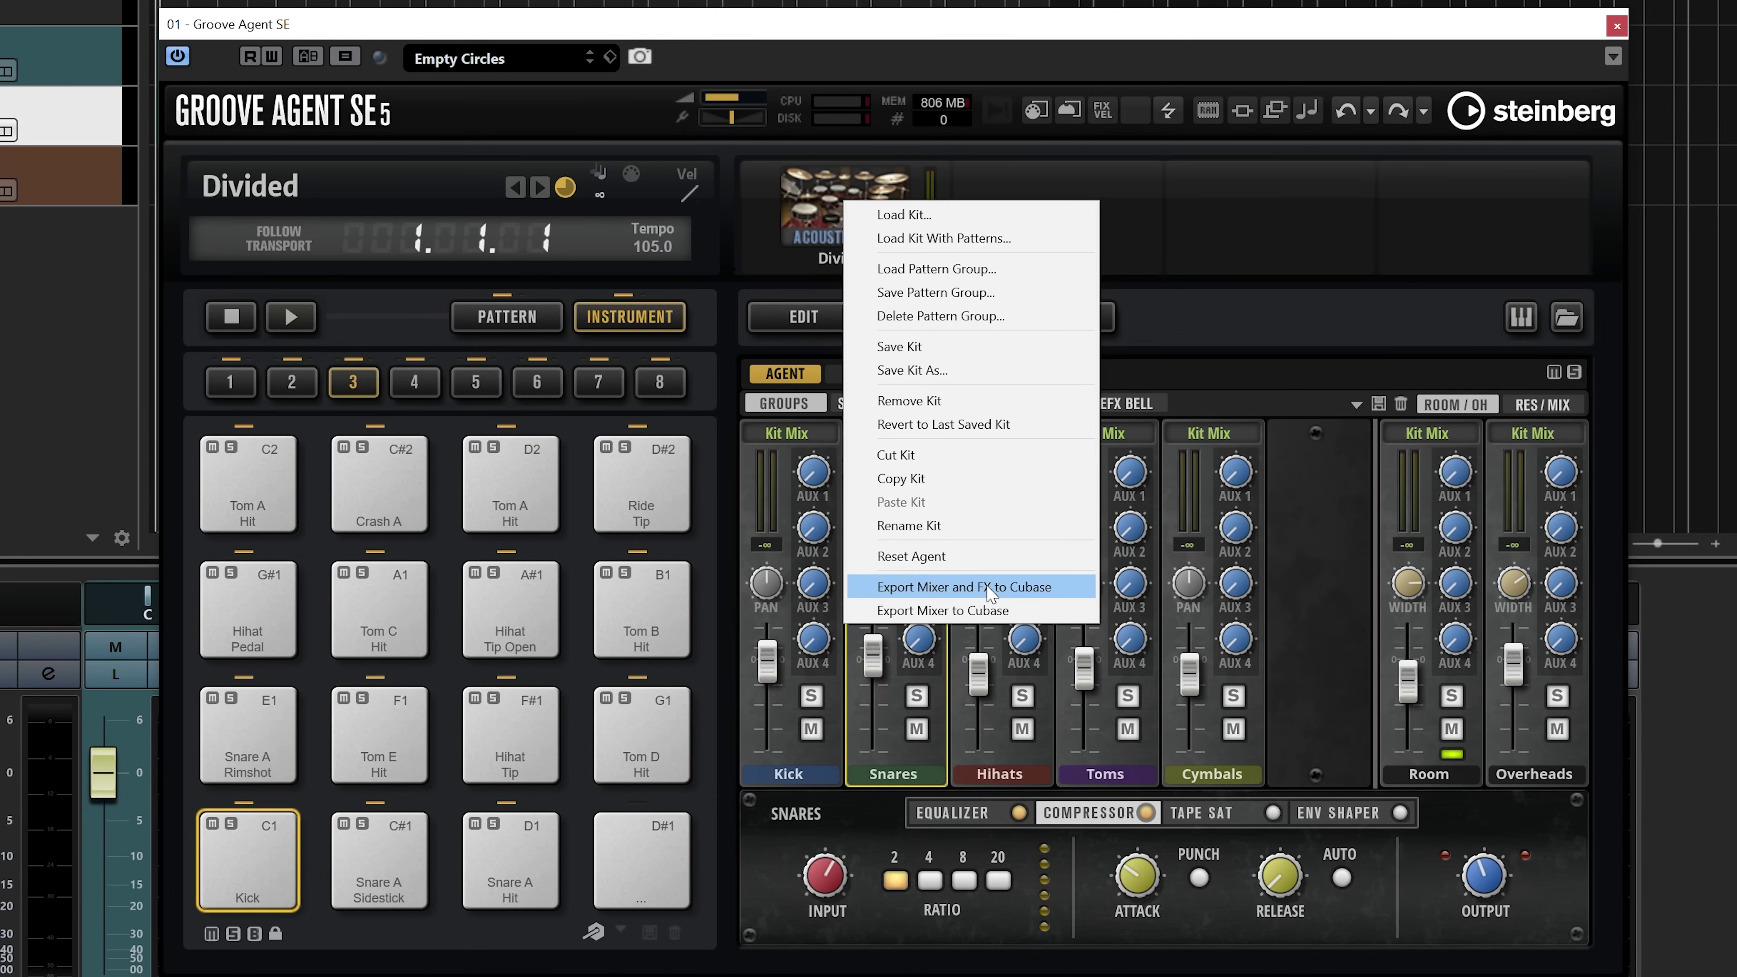
left_click(989, 590)
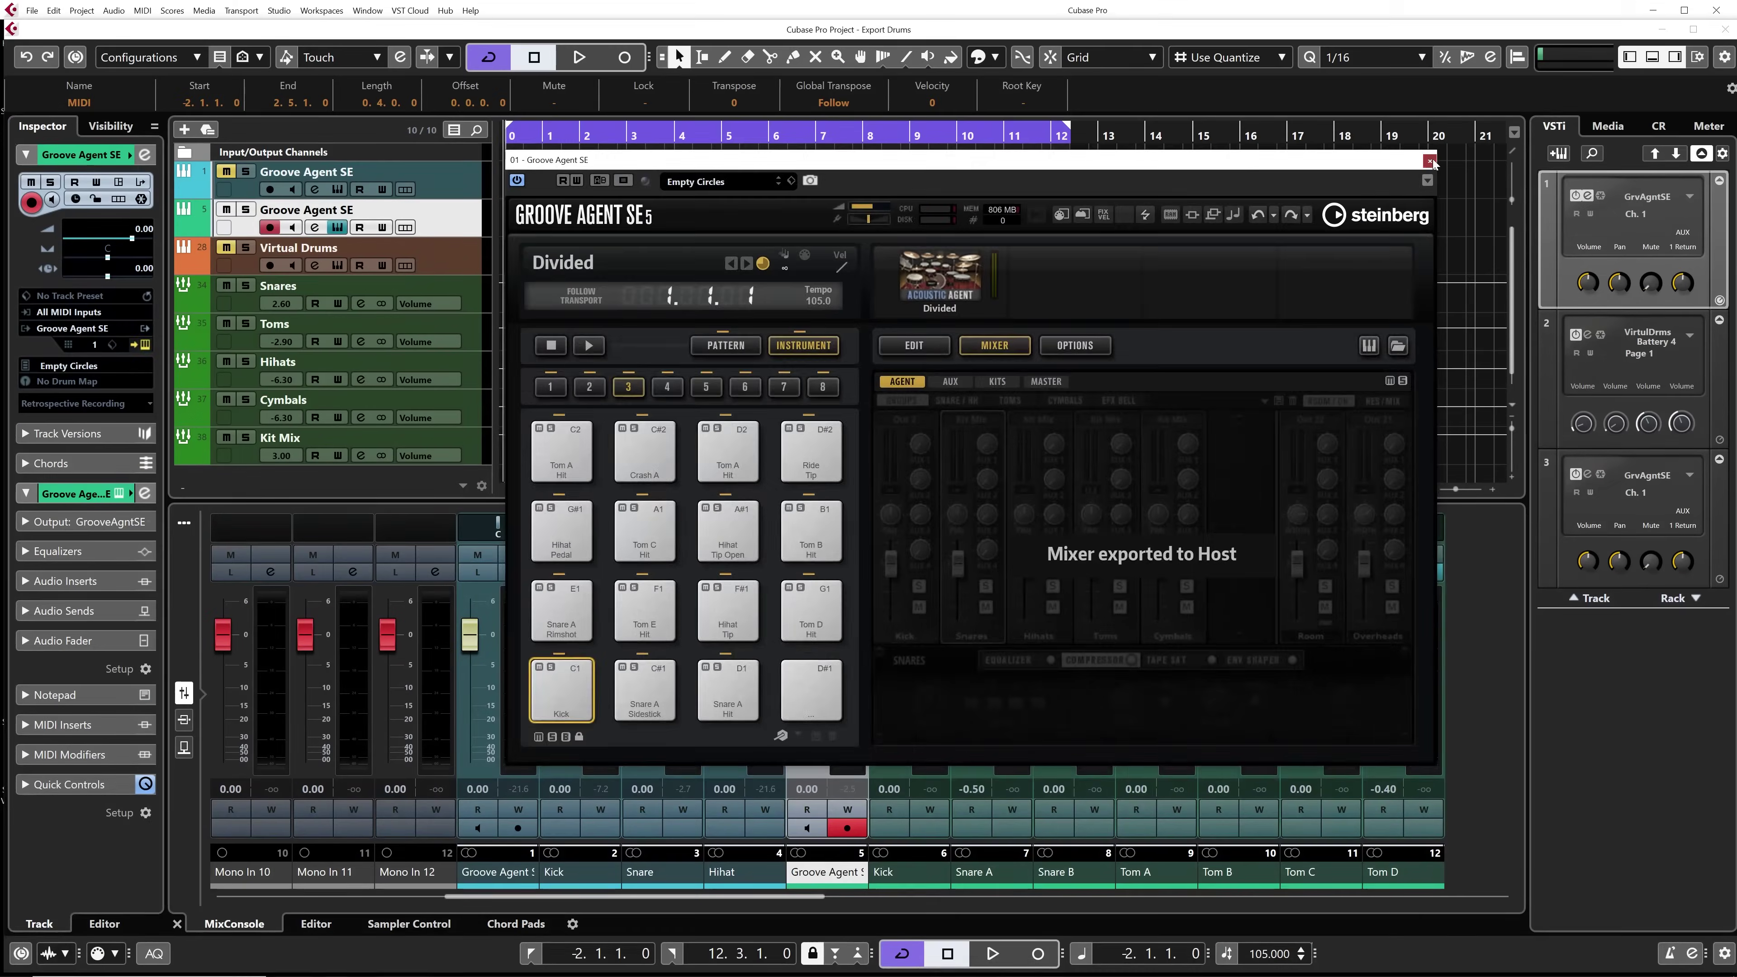
left_click(1618, 26)
- Hide the lower zone, open the full MixConsole and examine the EQ and channel strip racks of the exported drum channels
left_click(1653, 57)
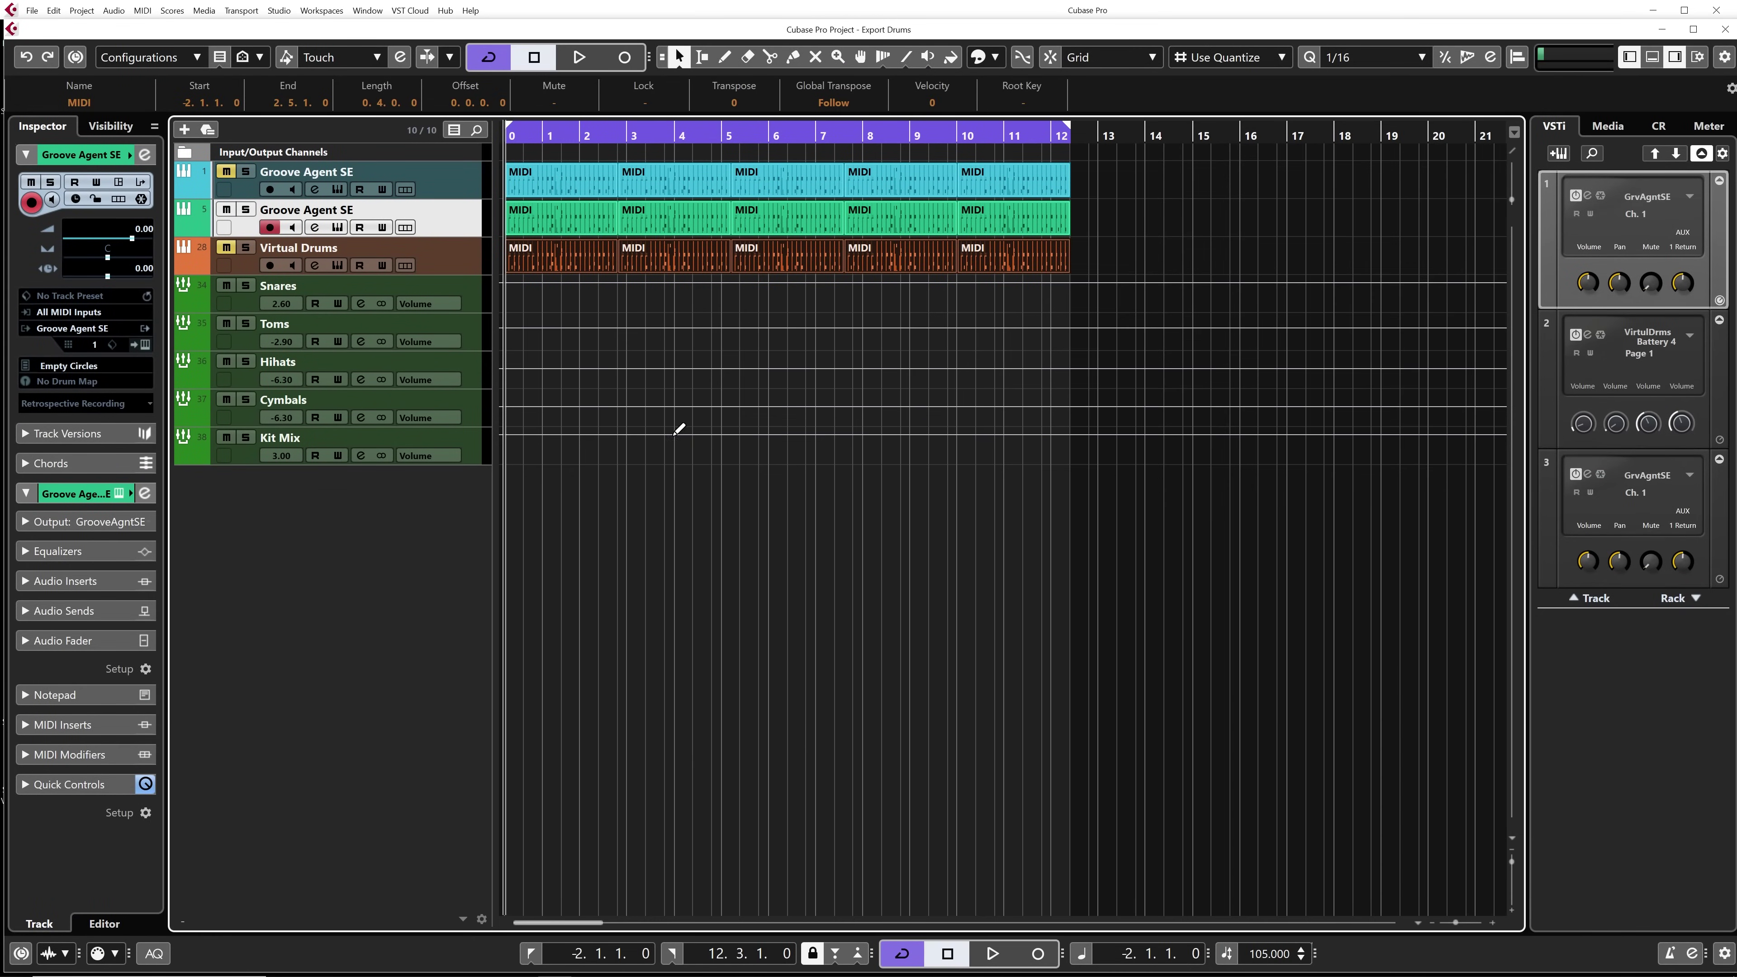
key("F3")
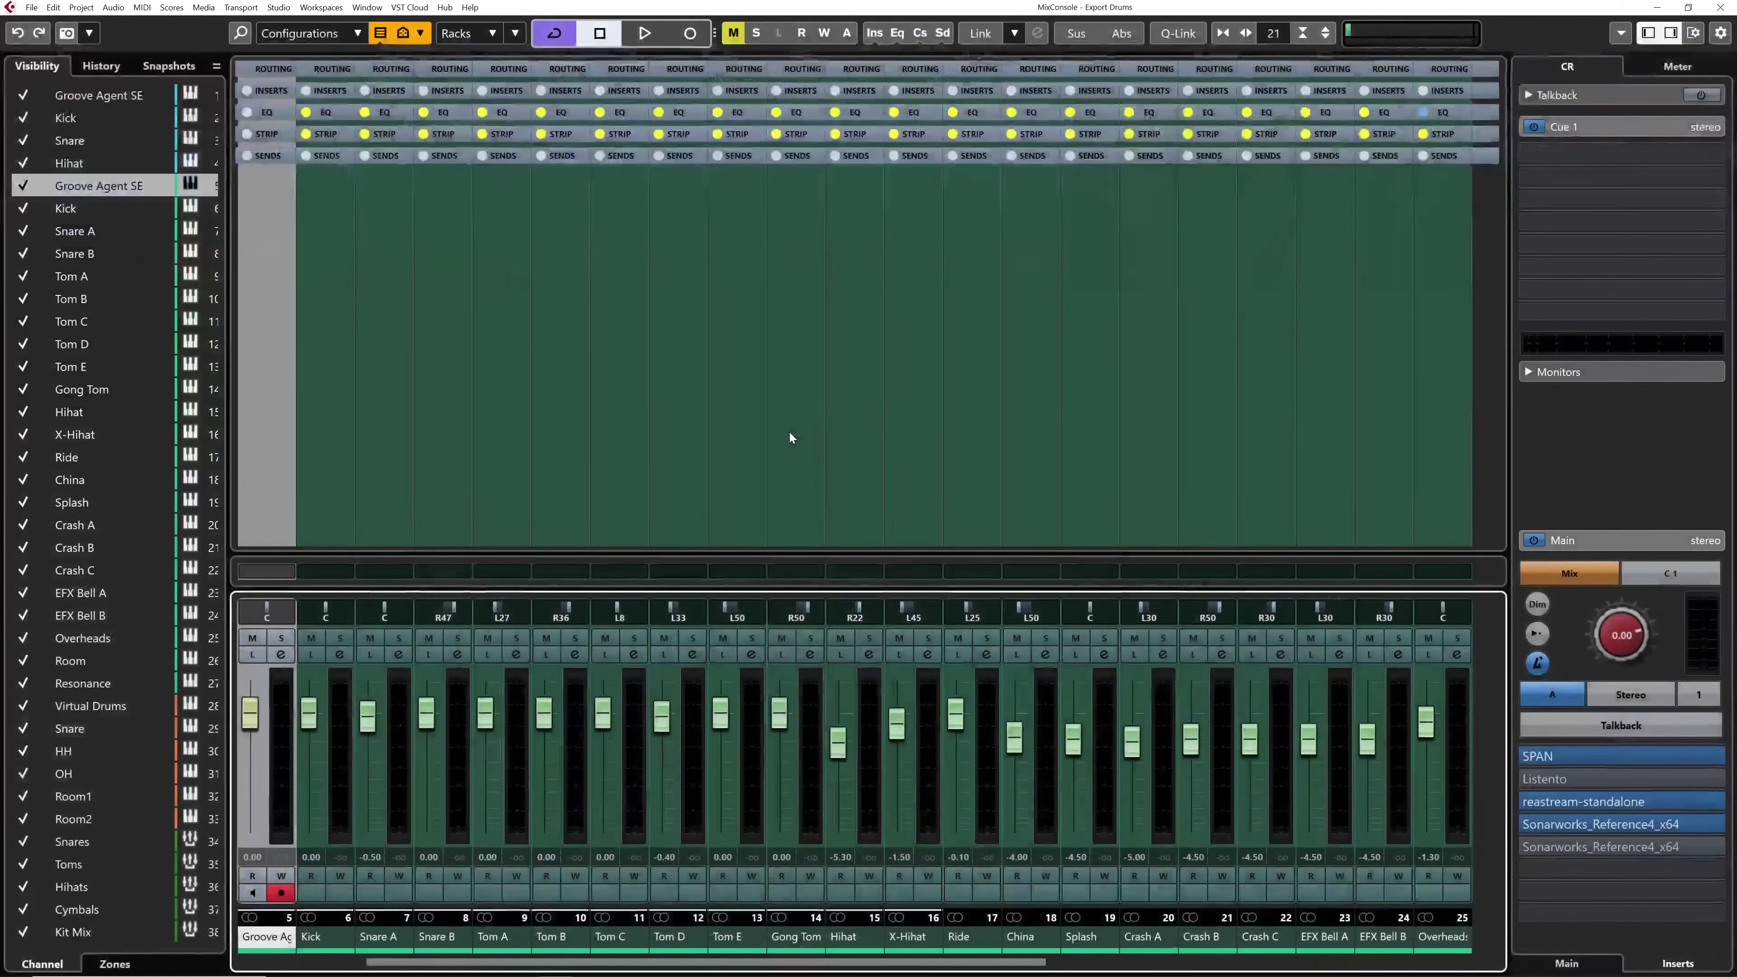
left_click(679, 113)
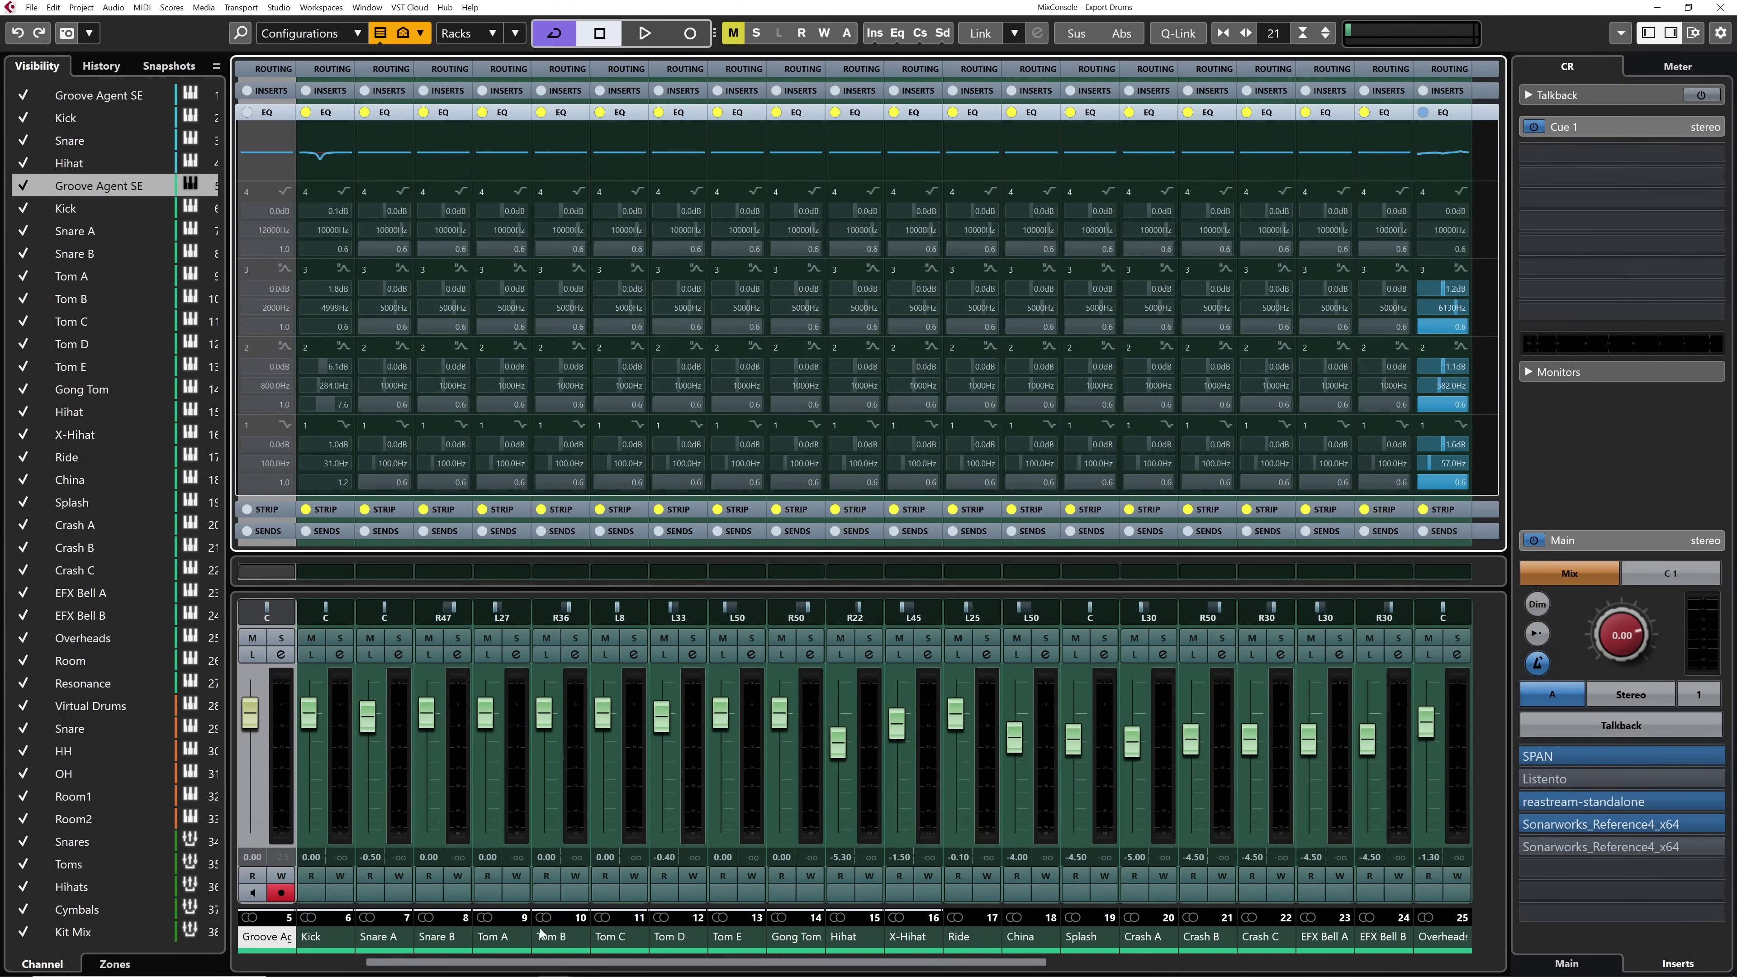
left_click_drag(452, 957, 746, 959)
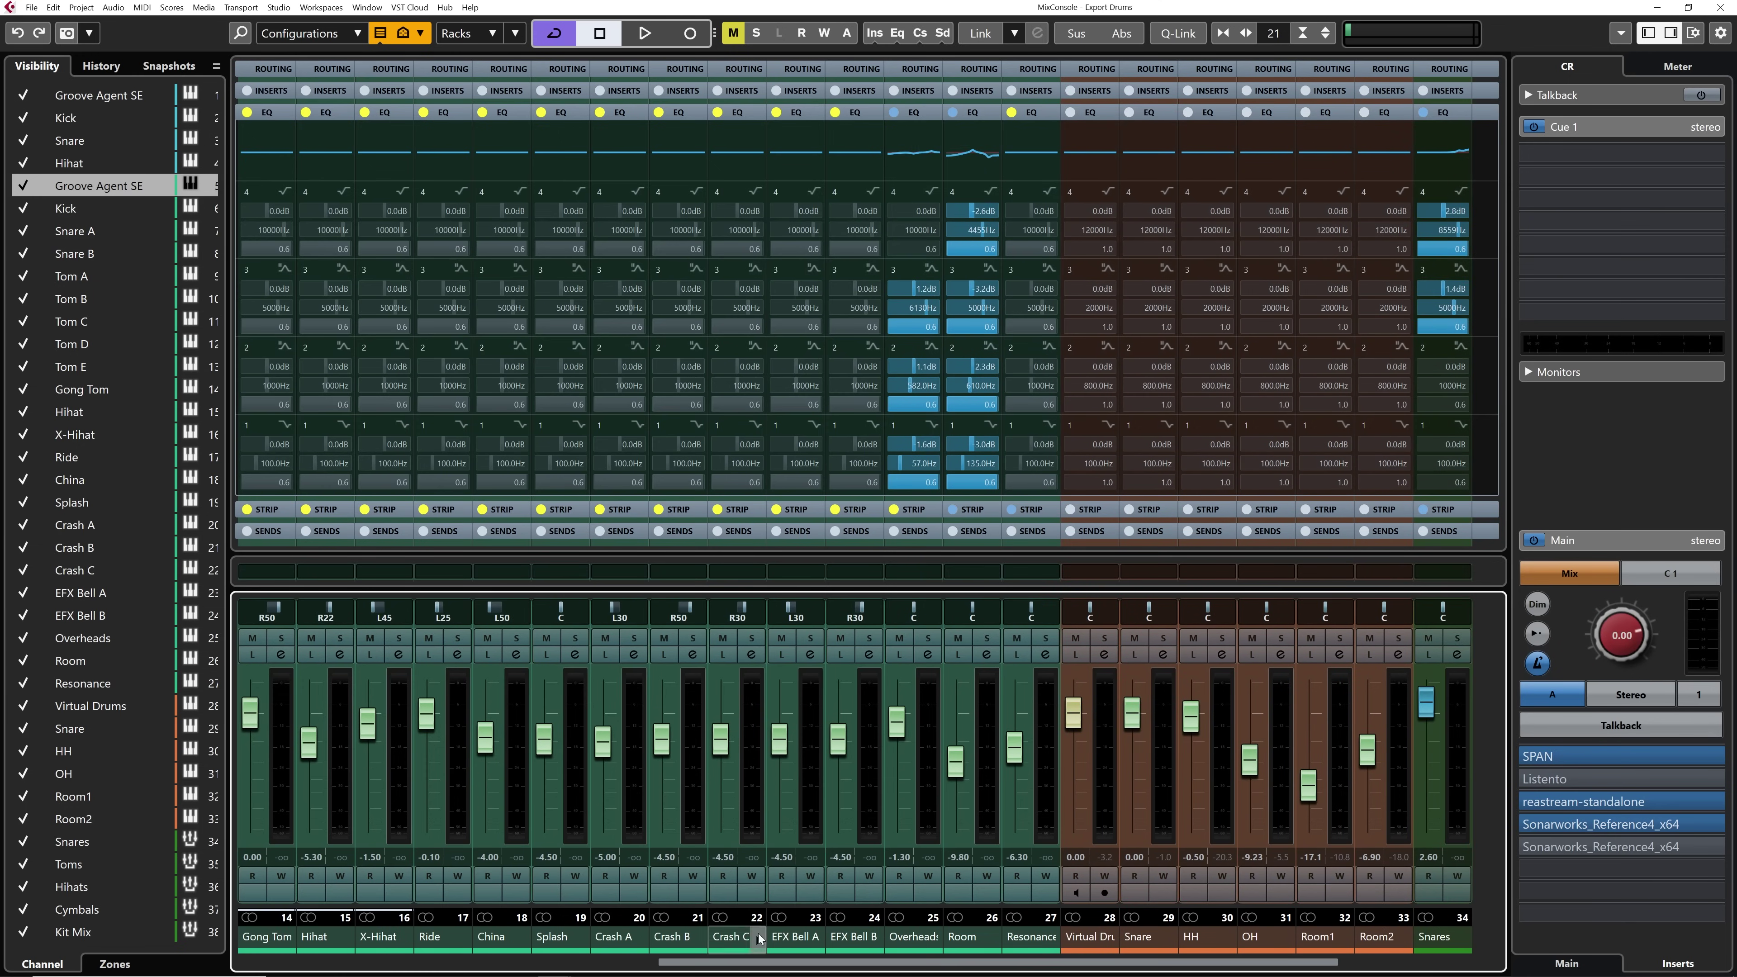
left_click(855, 509)
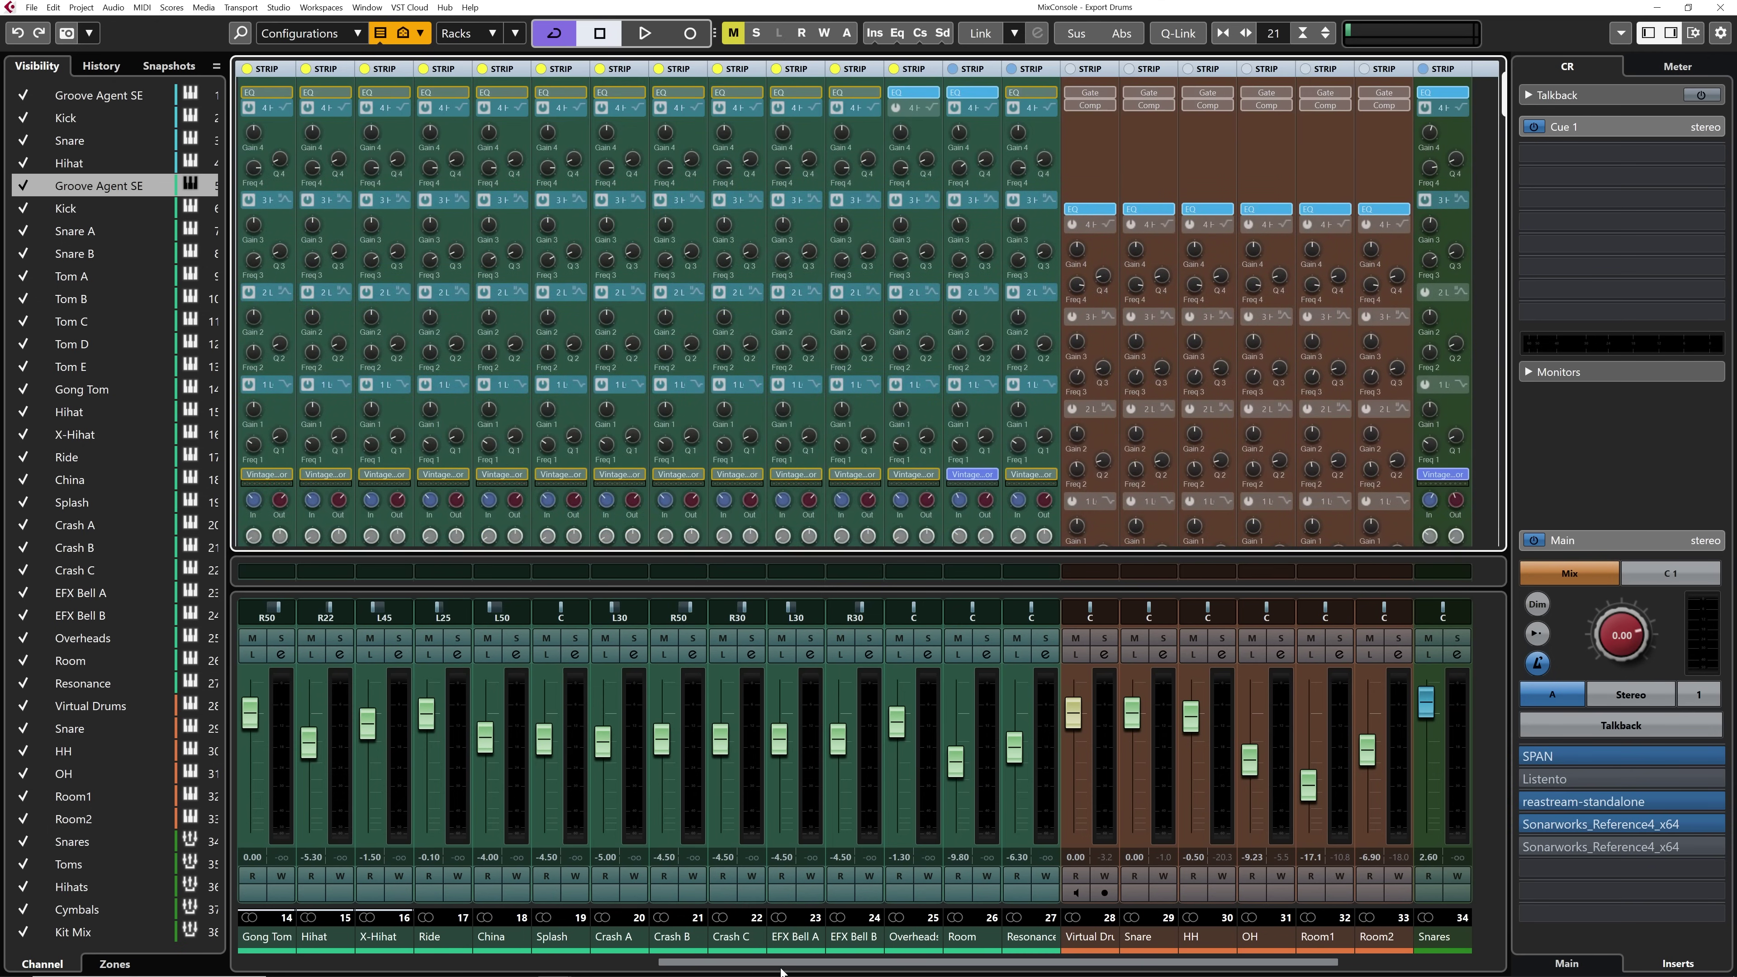
left_click(718, 964)
left_click_drag(677, 963, 329, 967)
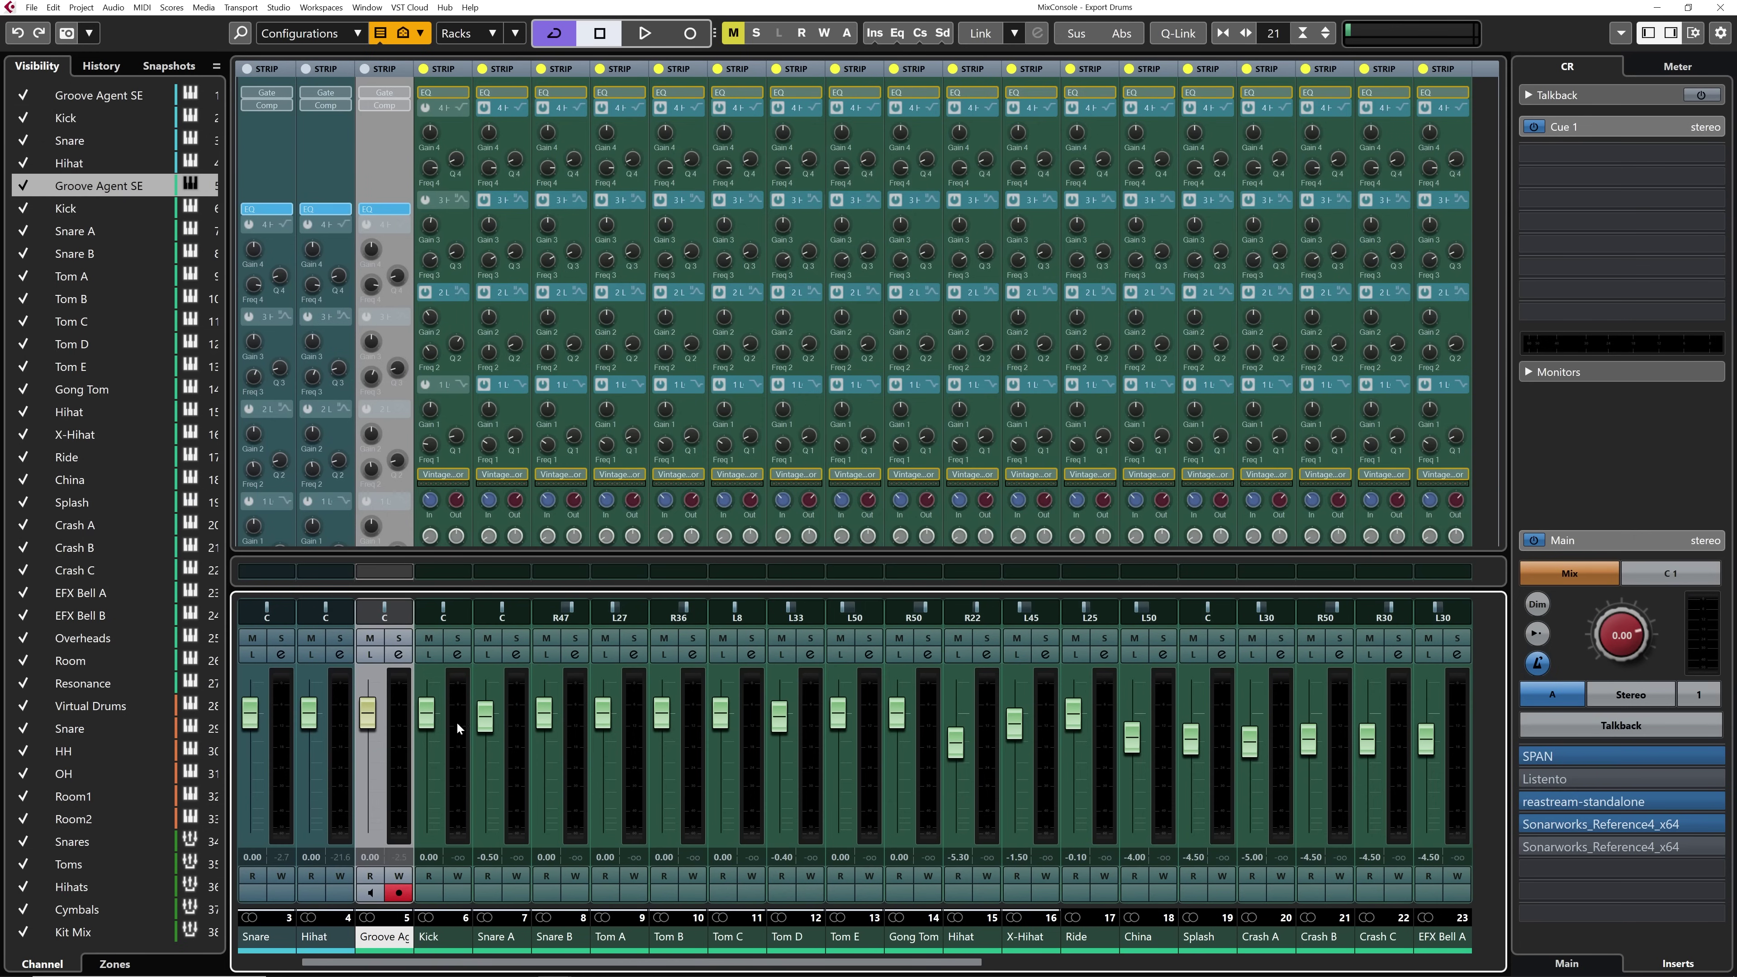
- Turn off the channel strip and equalizer bypass in the exported Kick channel's settings and close the settings window
left_click(456, 655)
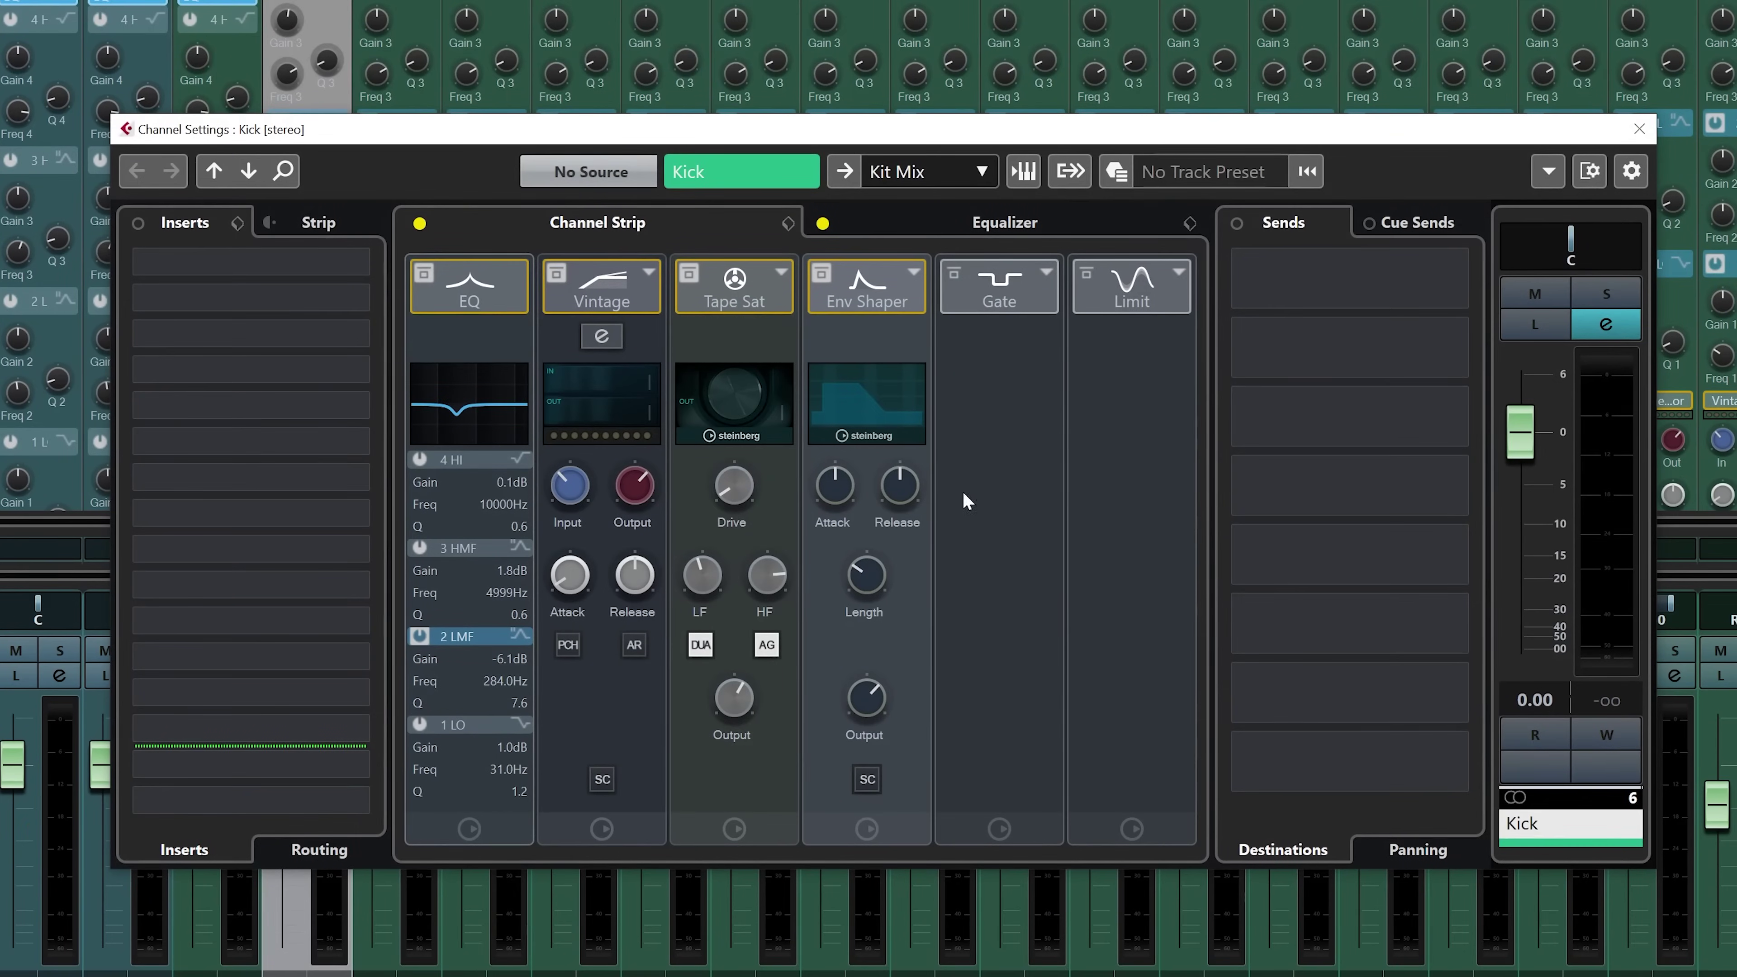
left_click(419, 224)
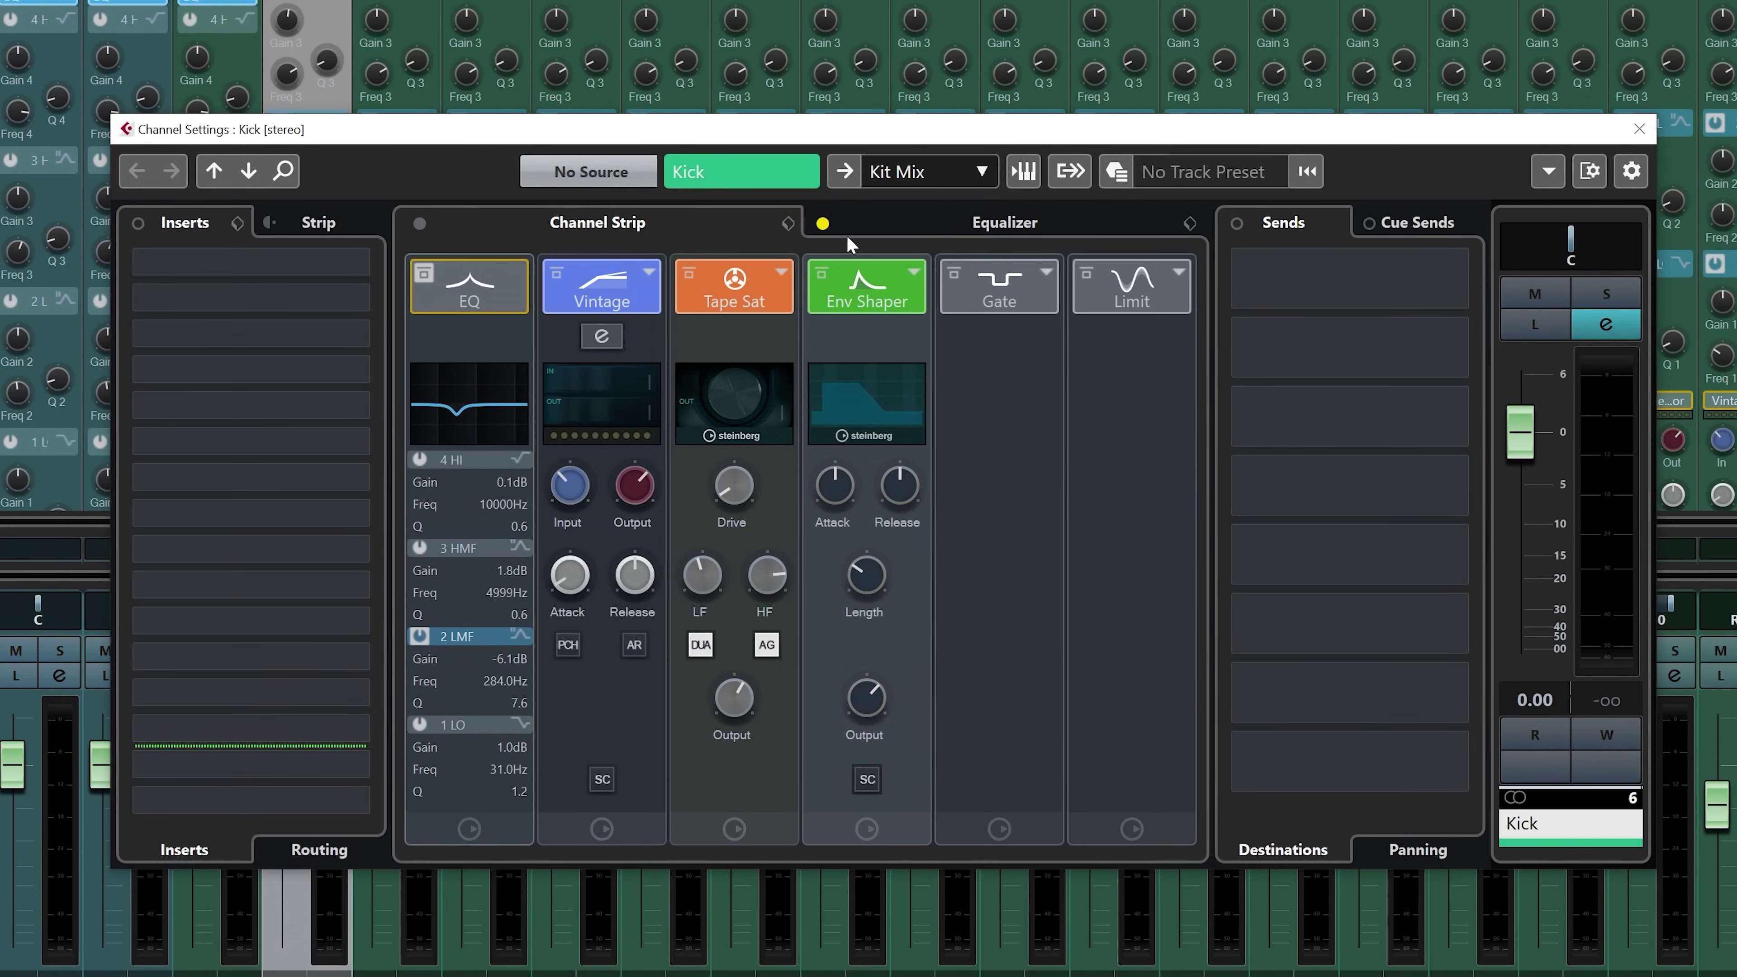
left_click(889, 224)
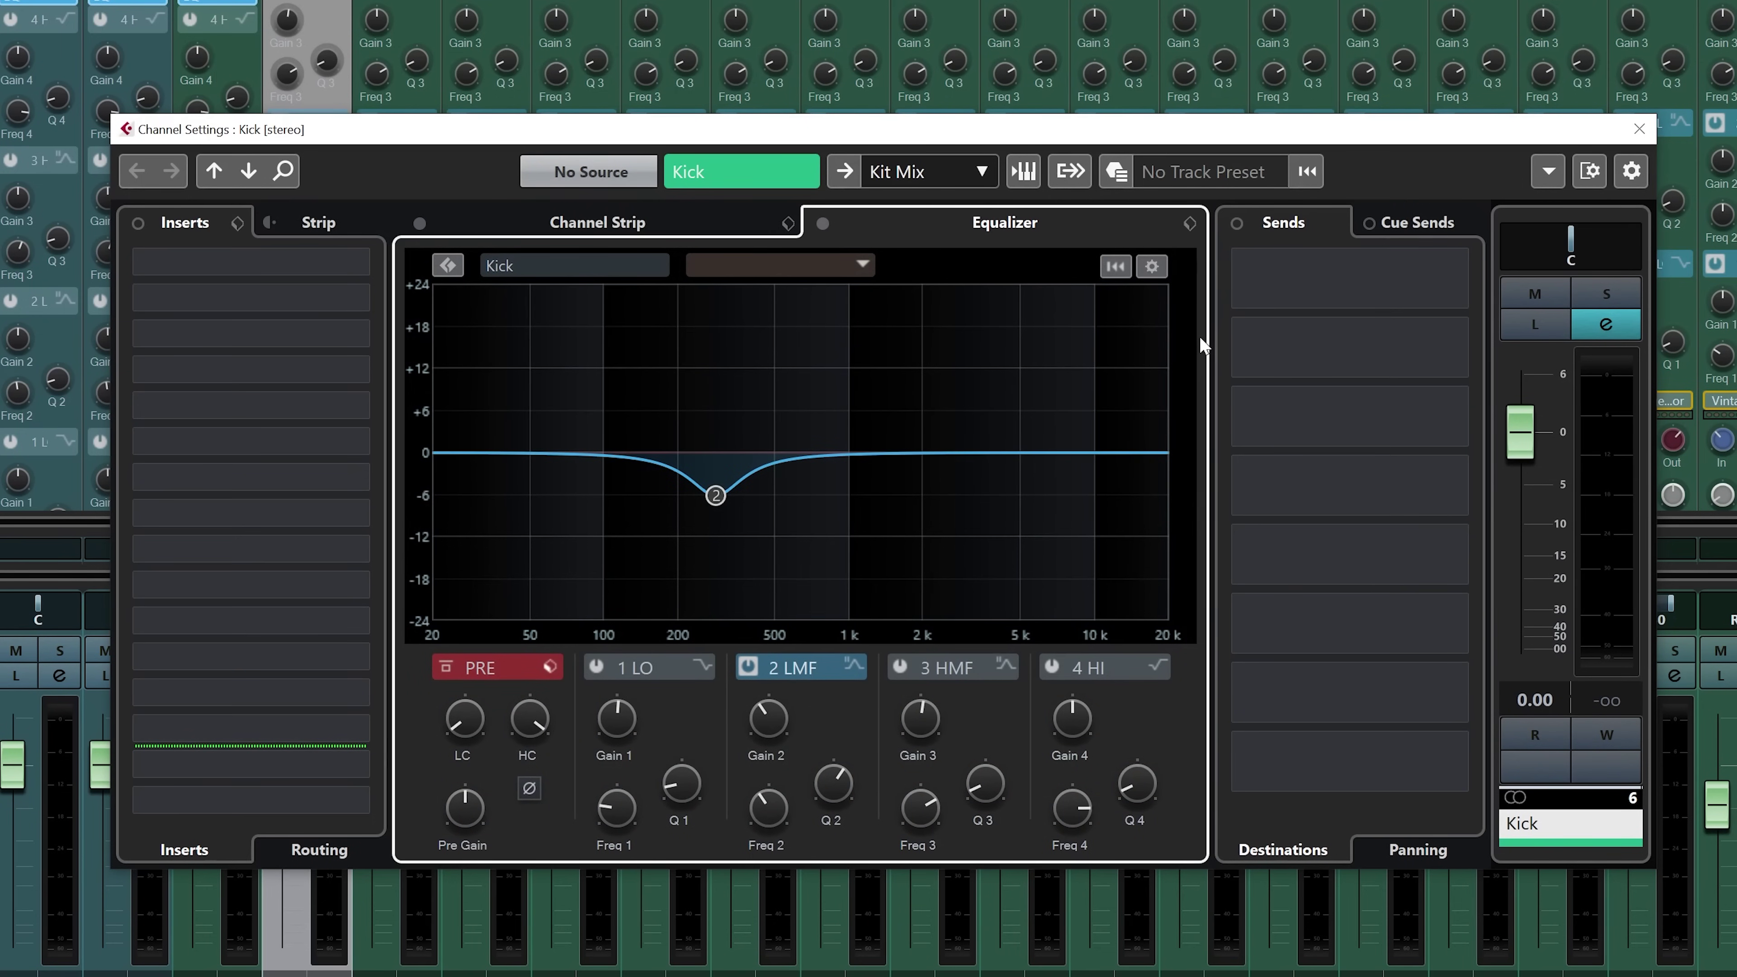
left_click(592, 233)
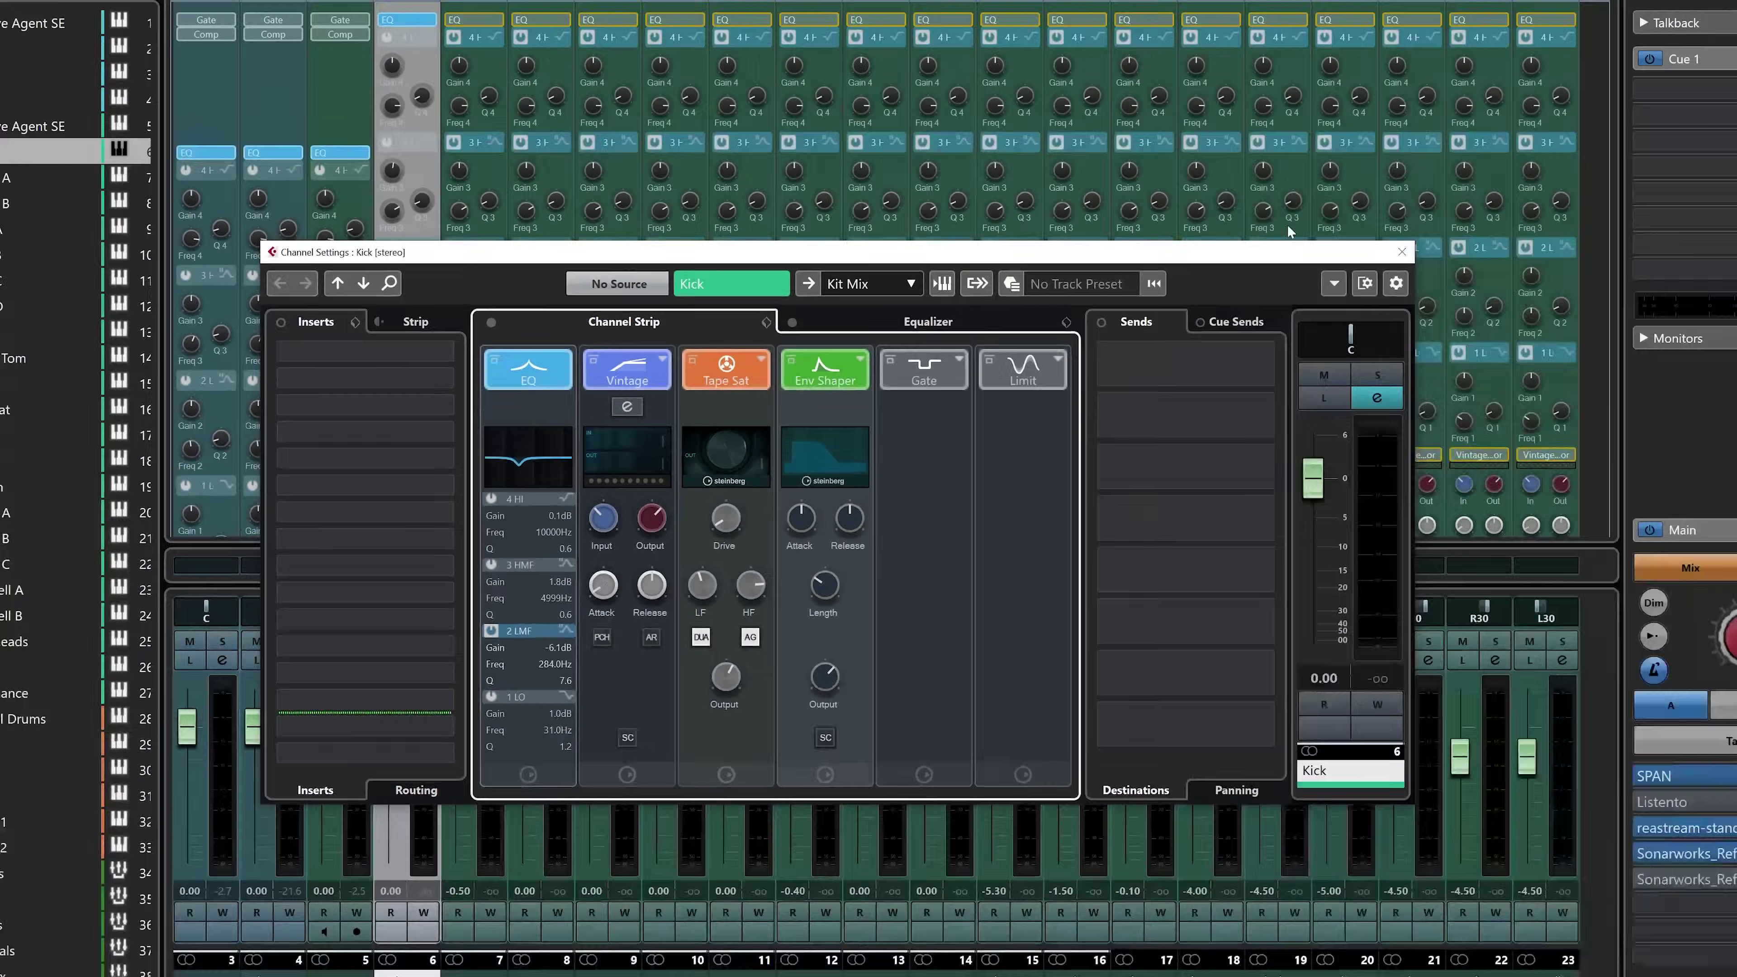
key("Escape")
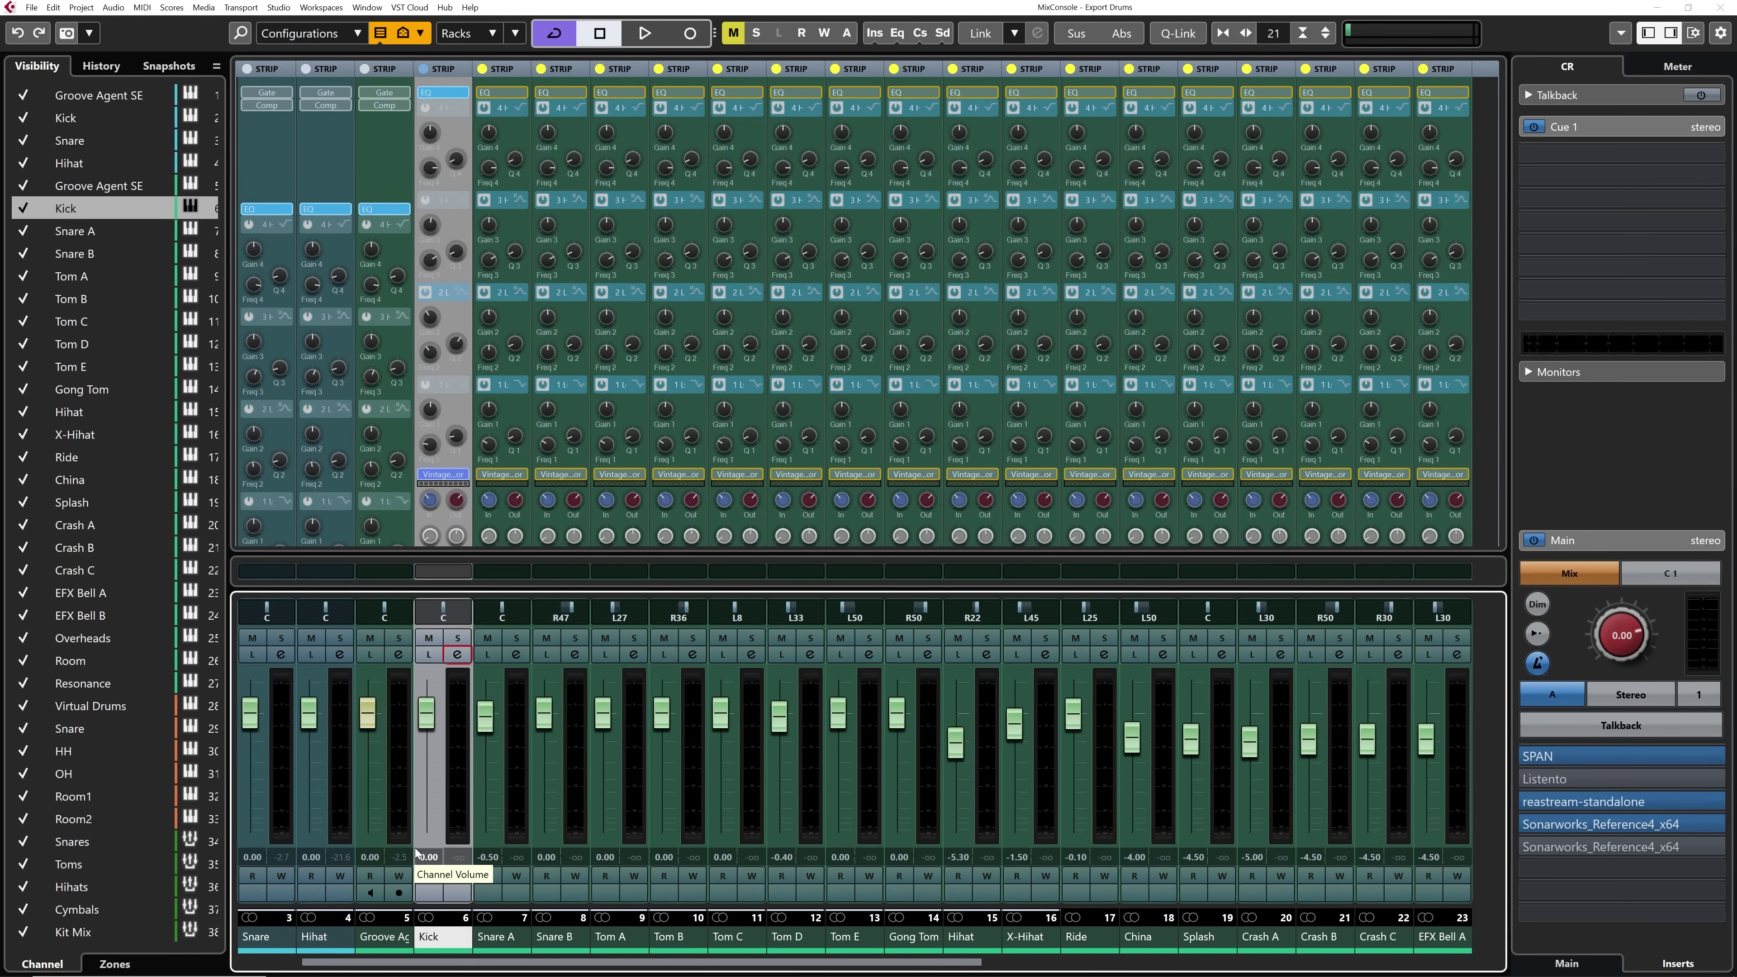
- Examine the insert, send and routing racks of the exported drum channels and the Kick's output choices, then close the MixConsole
left_click(441, 68)
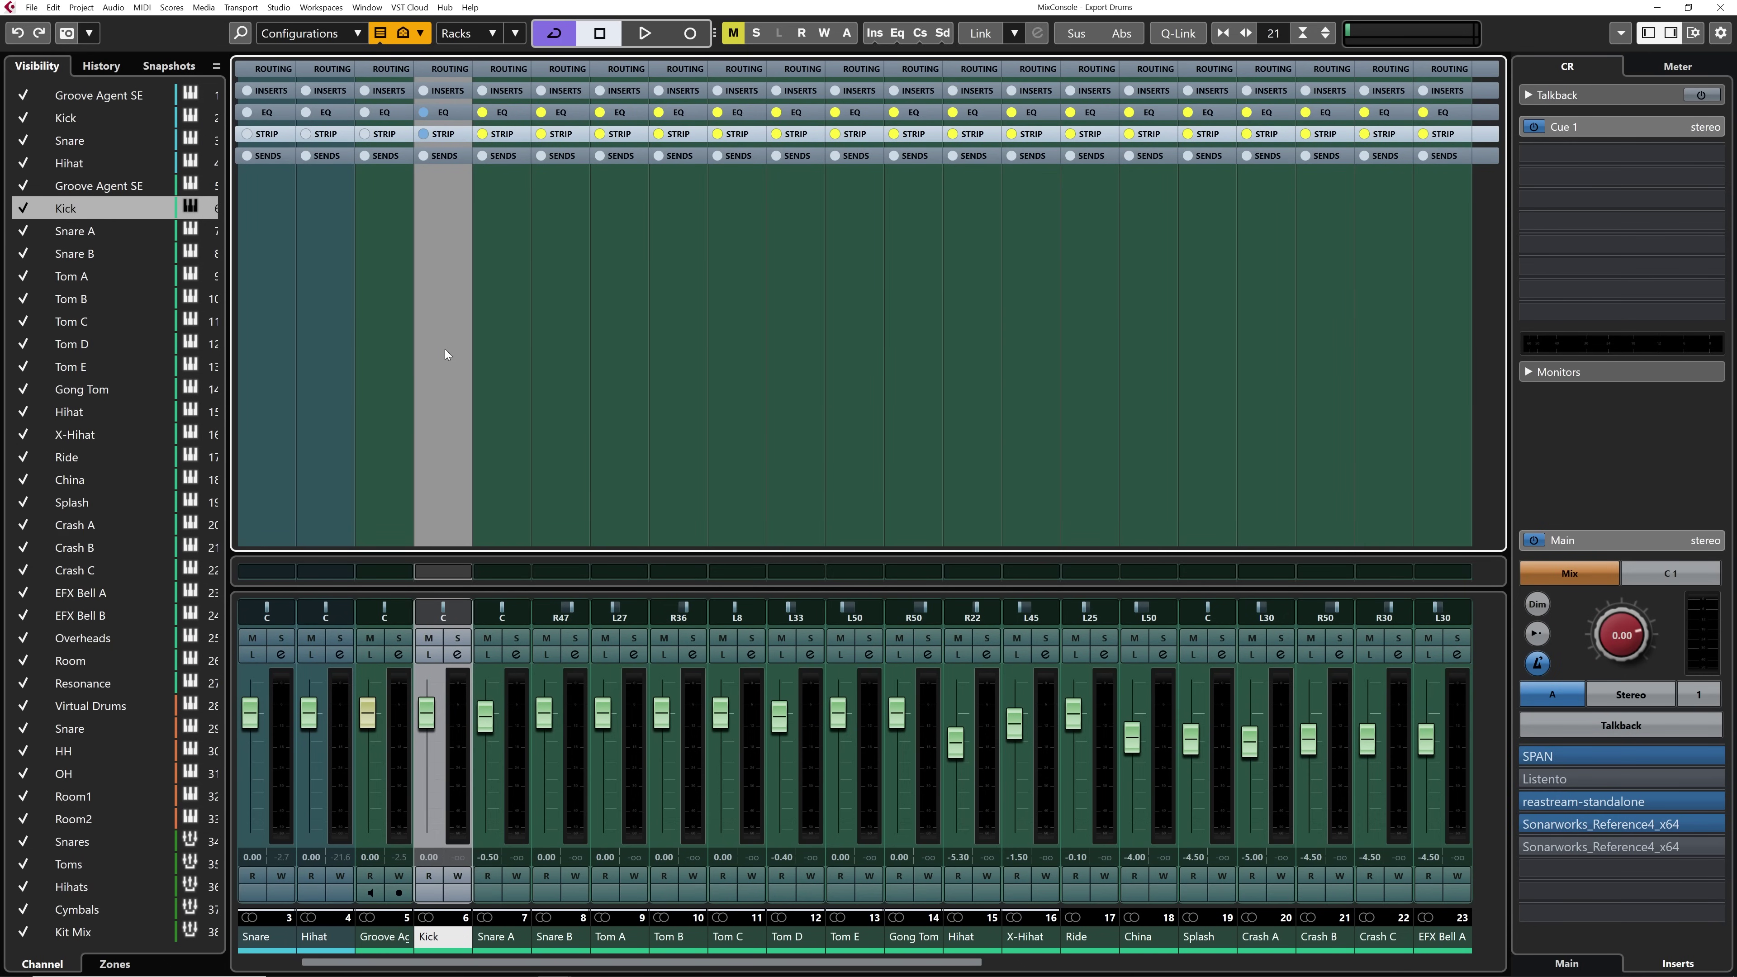
left_click(446, 92)
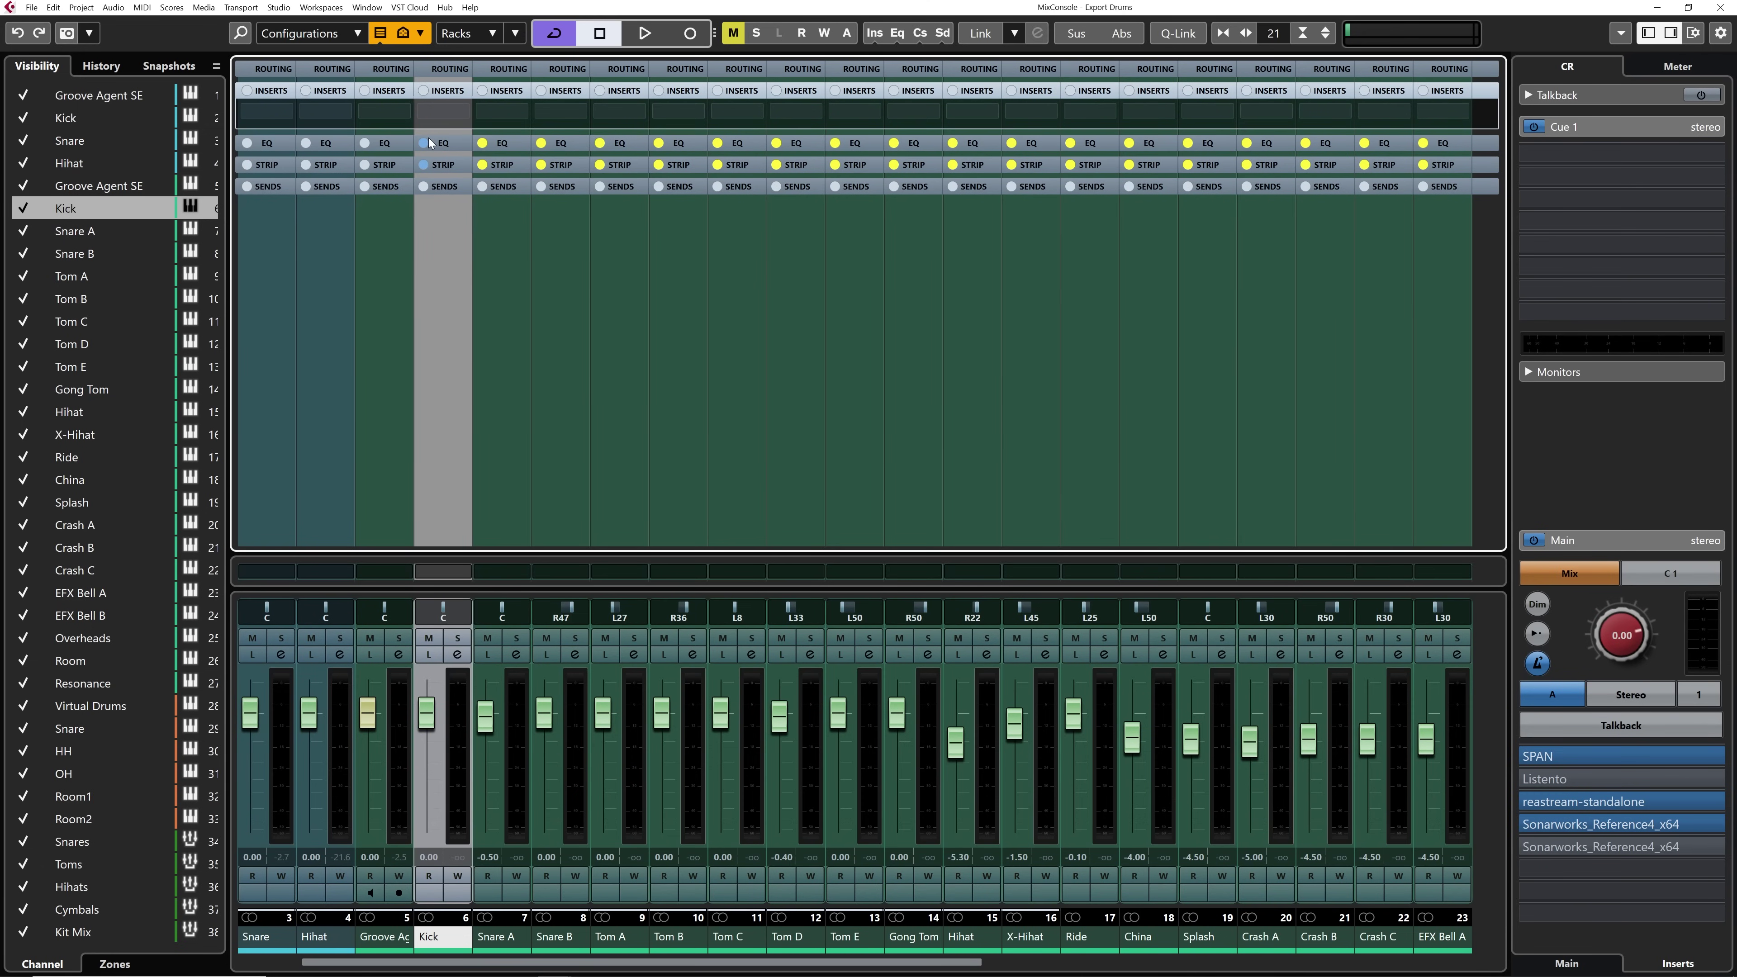
left_click(438, 186)
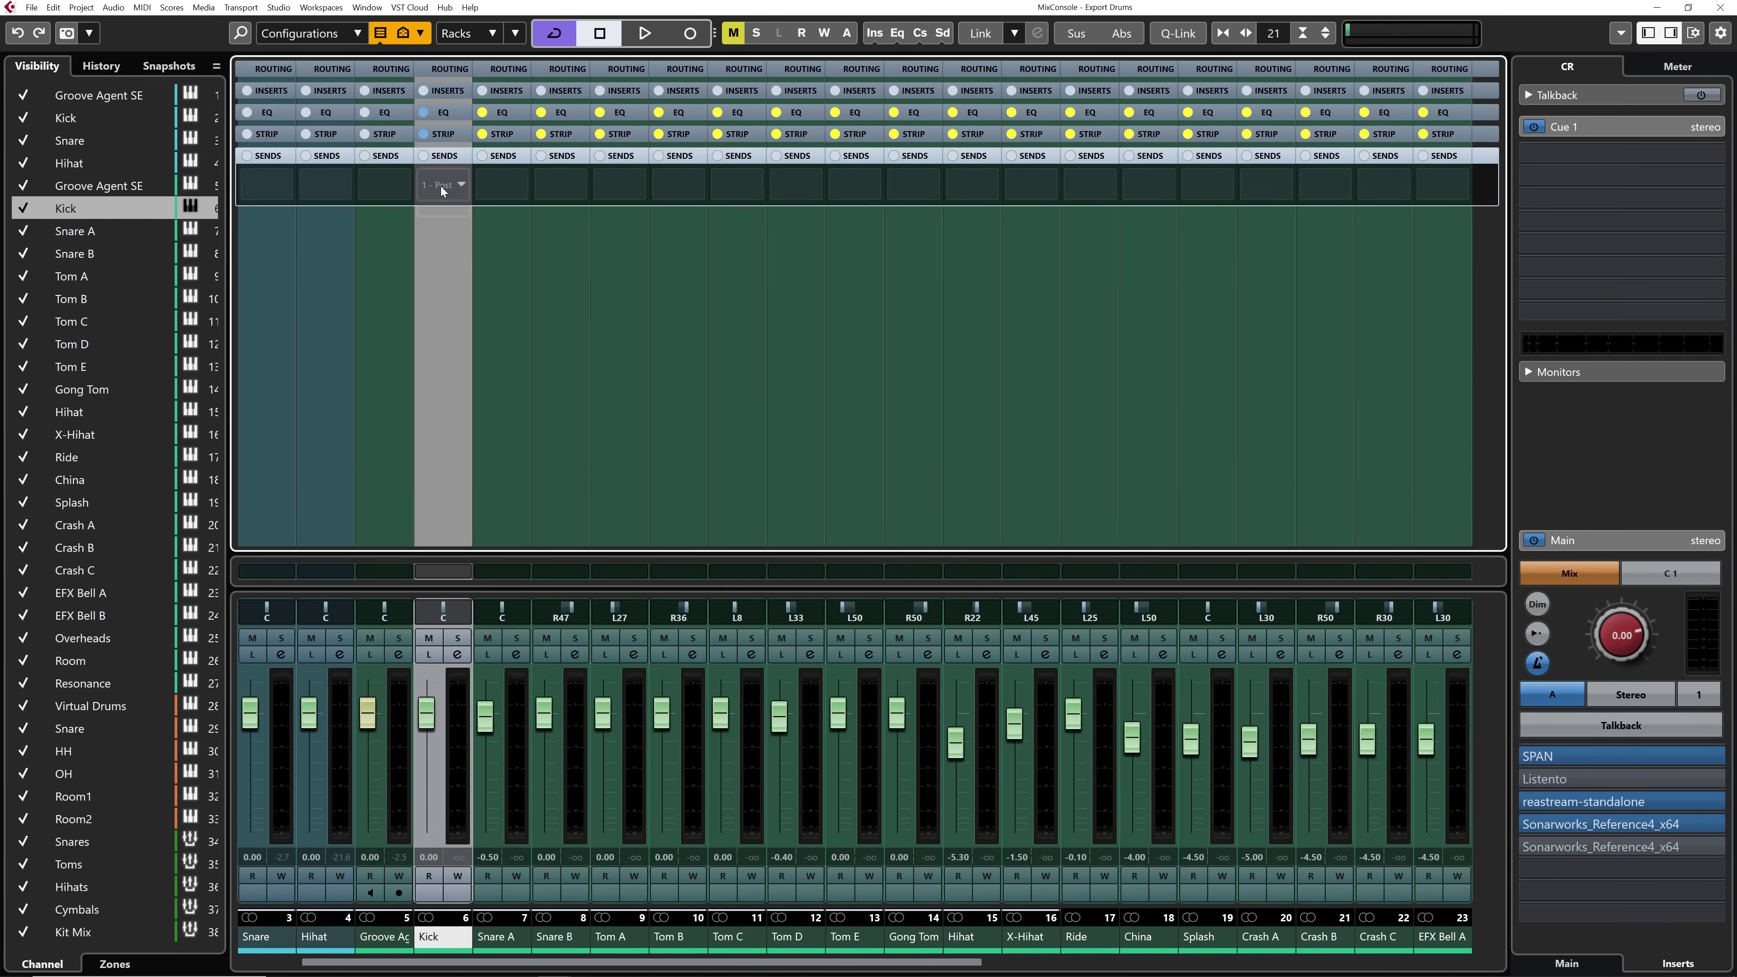
left_click(451, 68)
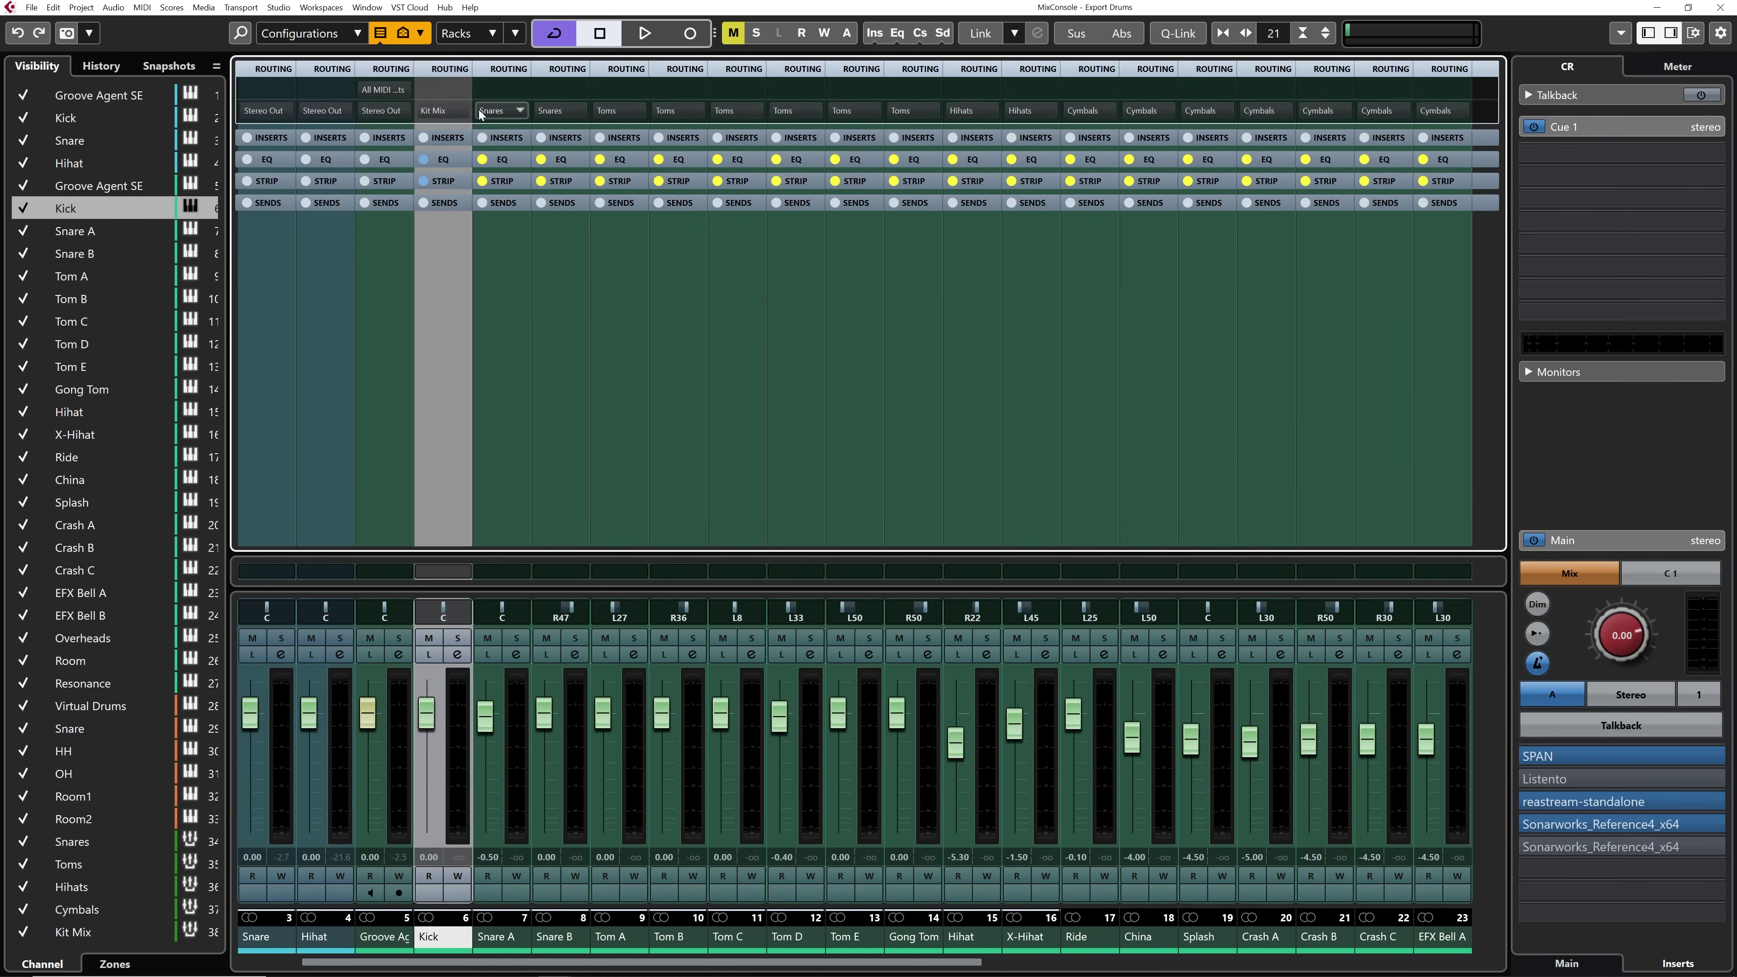
left_click(462, 113)
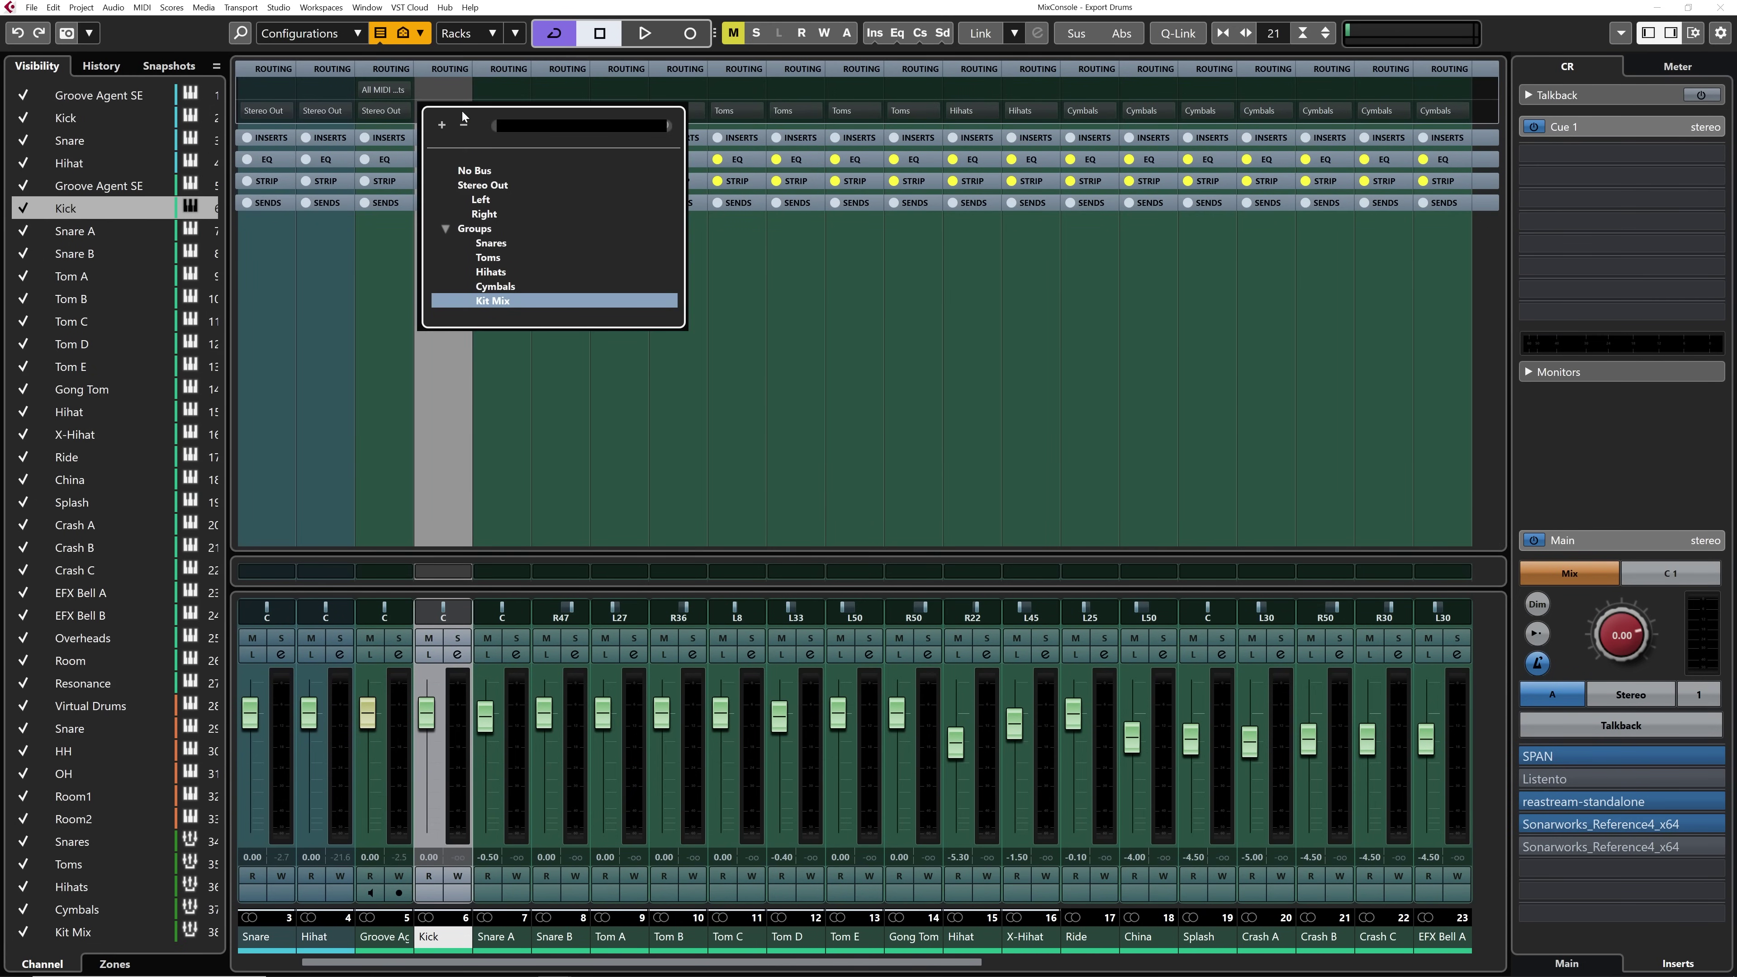
left_click(653, 6)
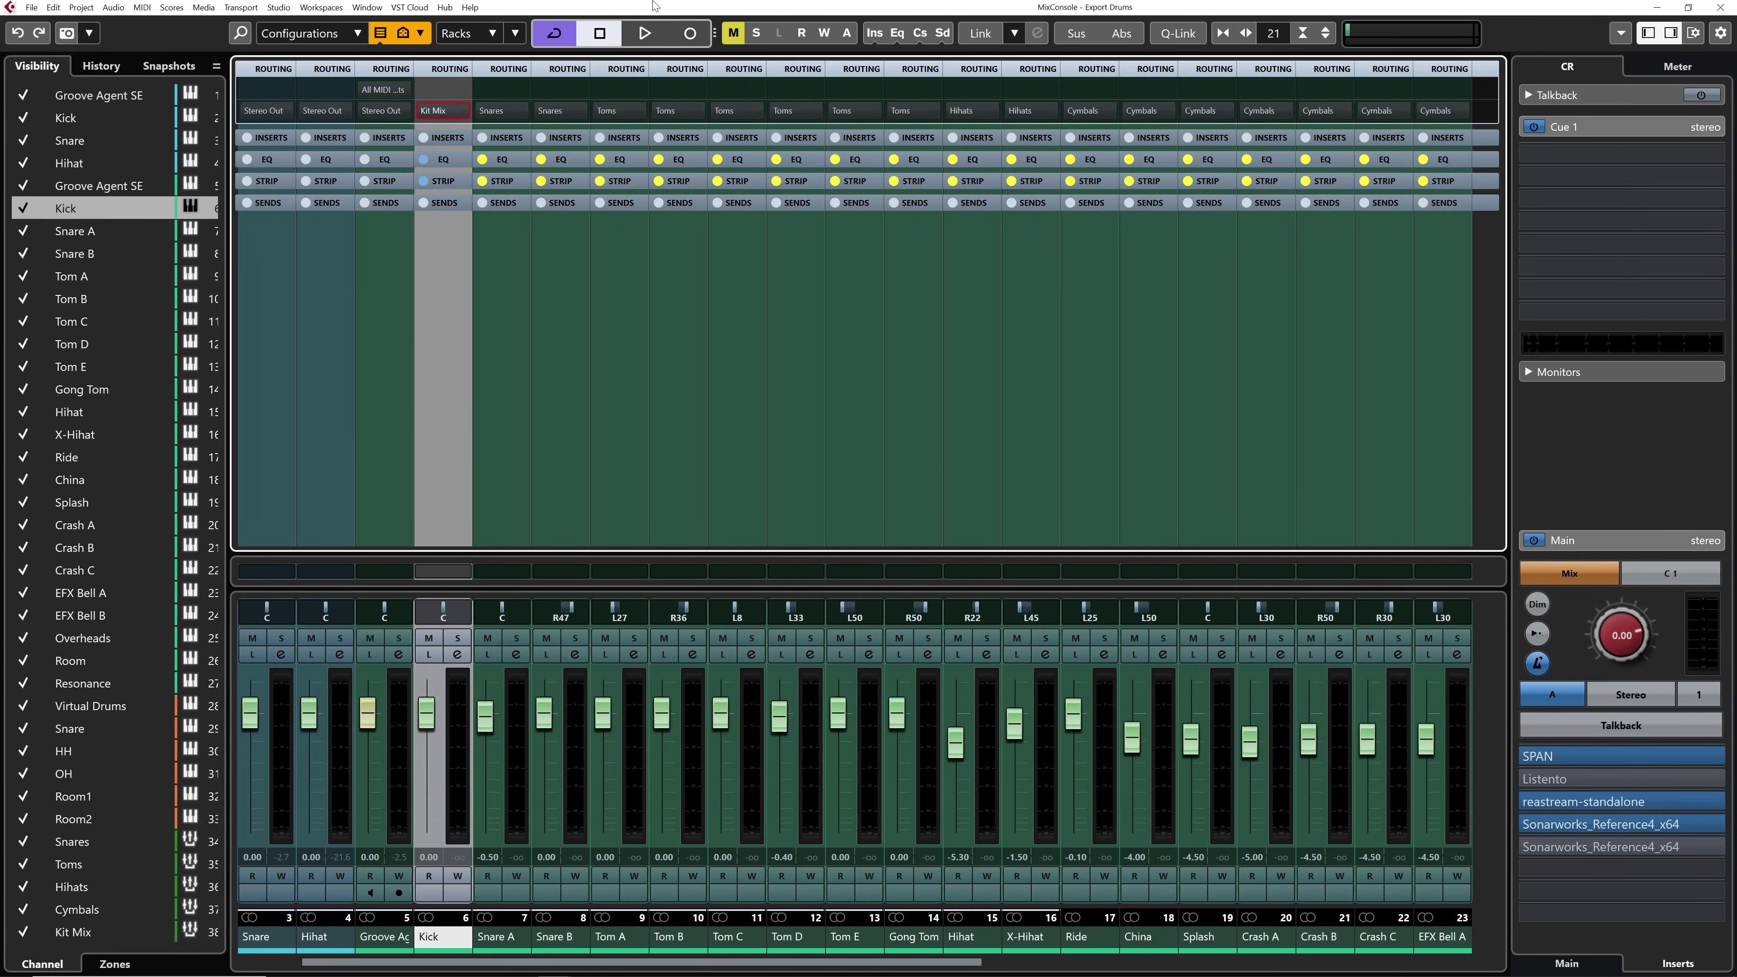
key("F3")
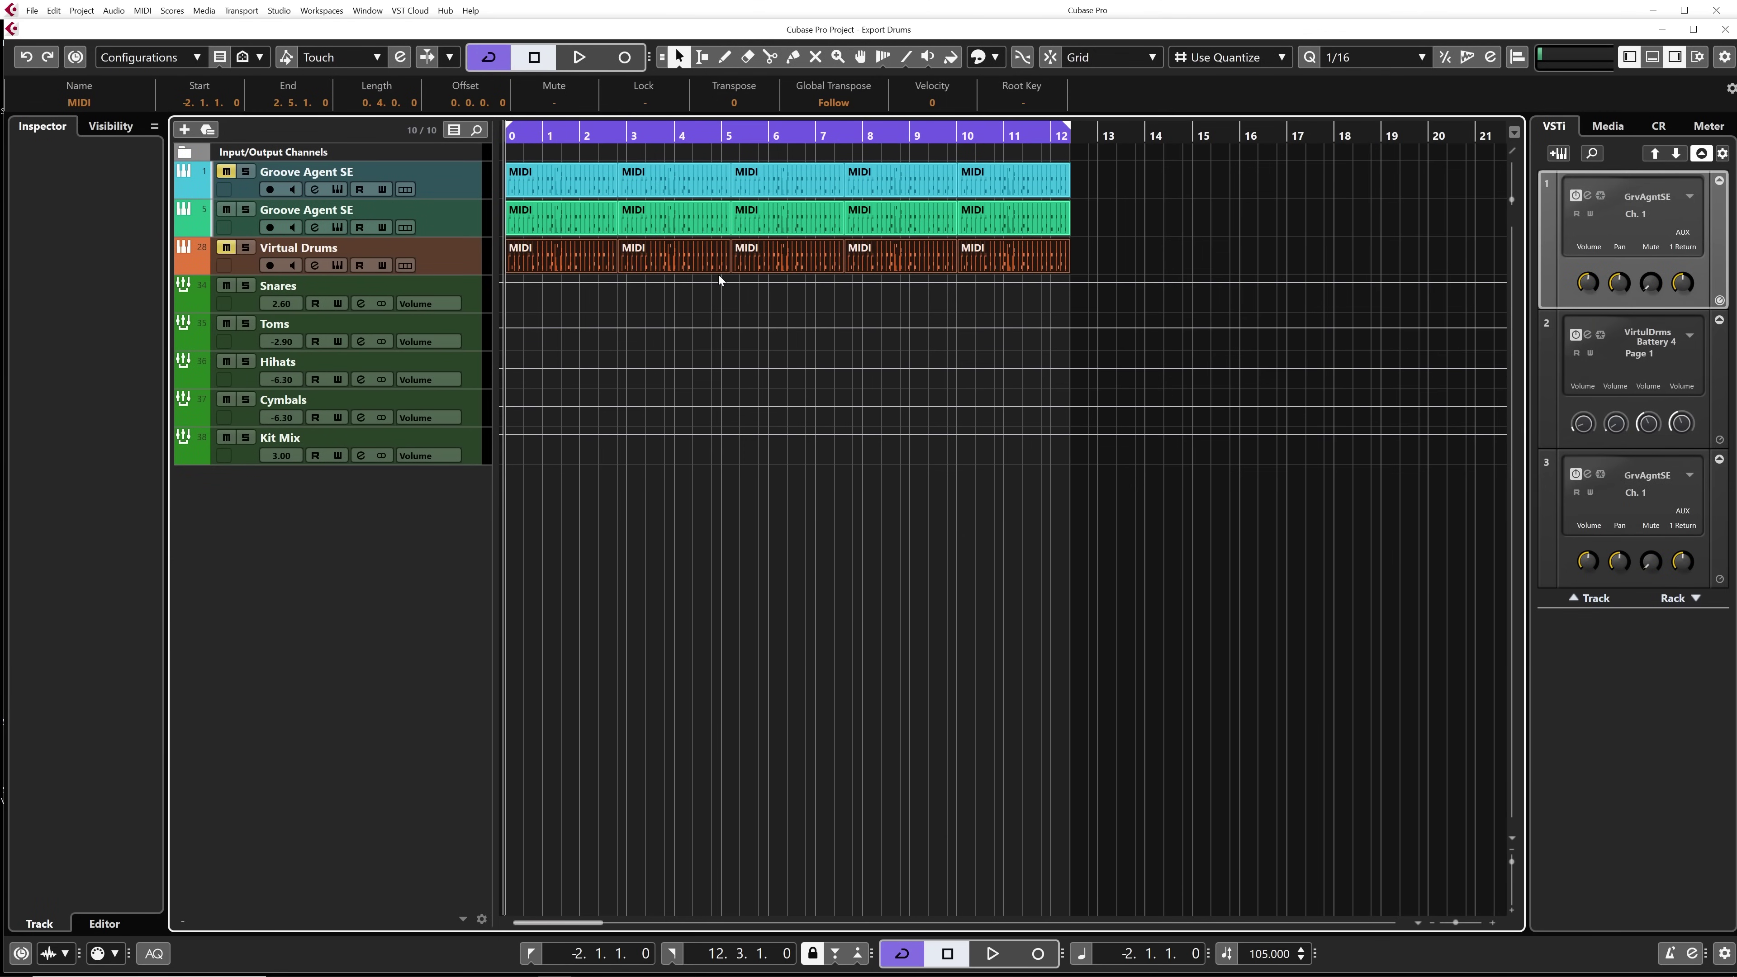
- Render all MIDI events of the green Groove Agent SE track in place as one event, using Dry (Transfer Channel Settings) processing
left_click(1141, 216)
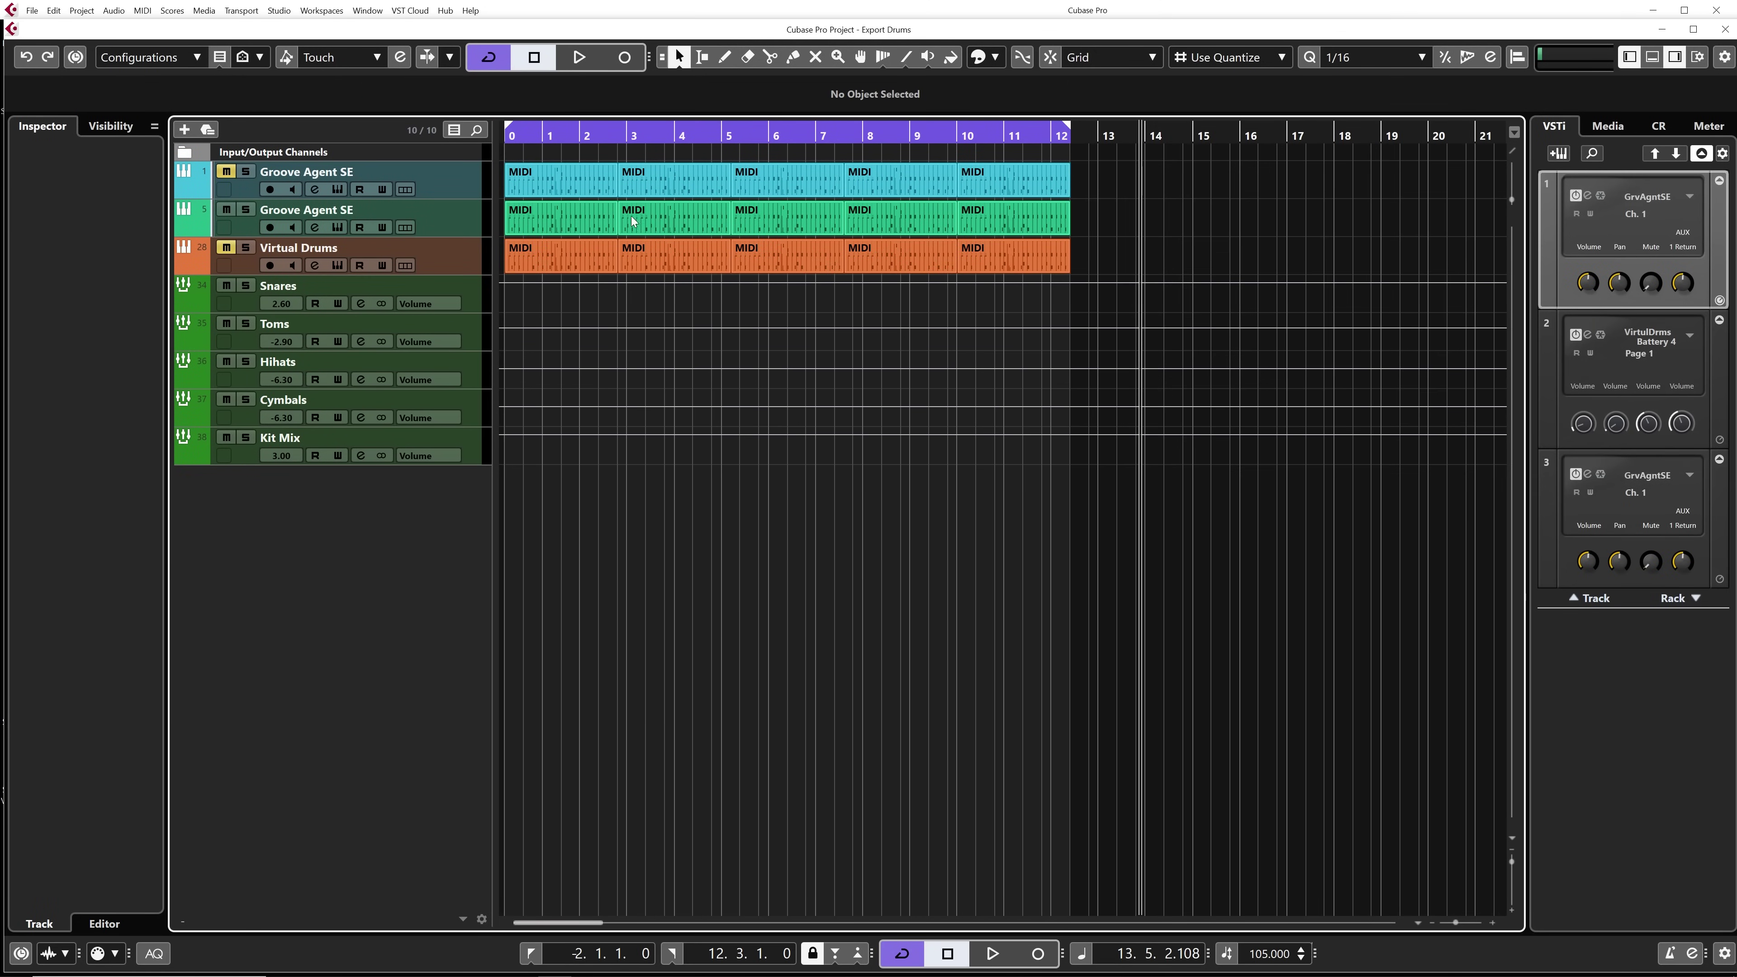
left_click_drag(1155, 215, 577, 220)
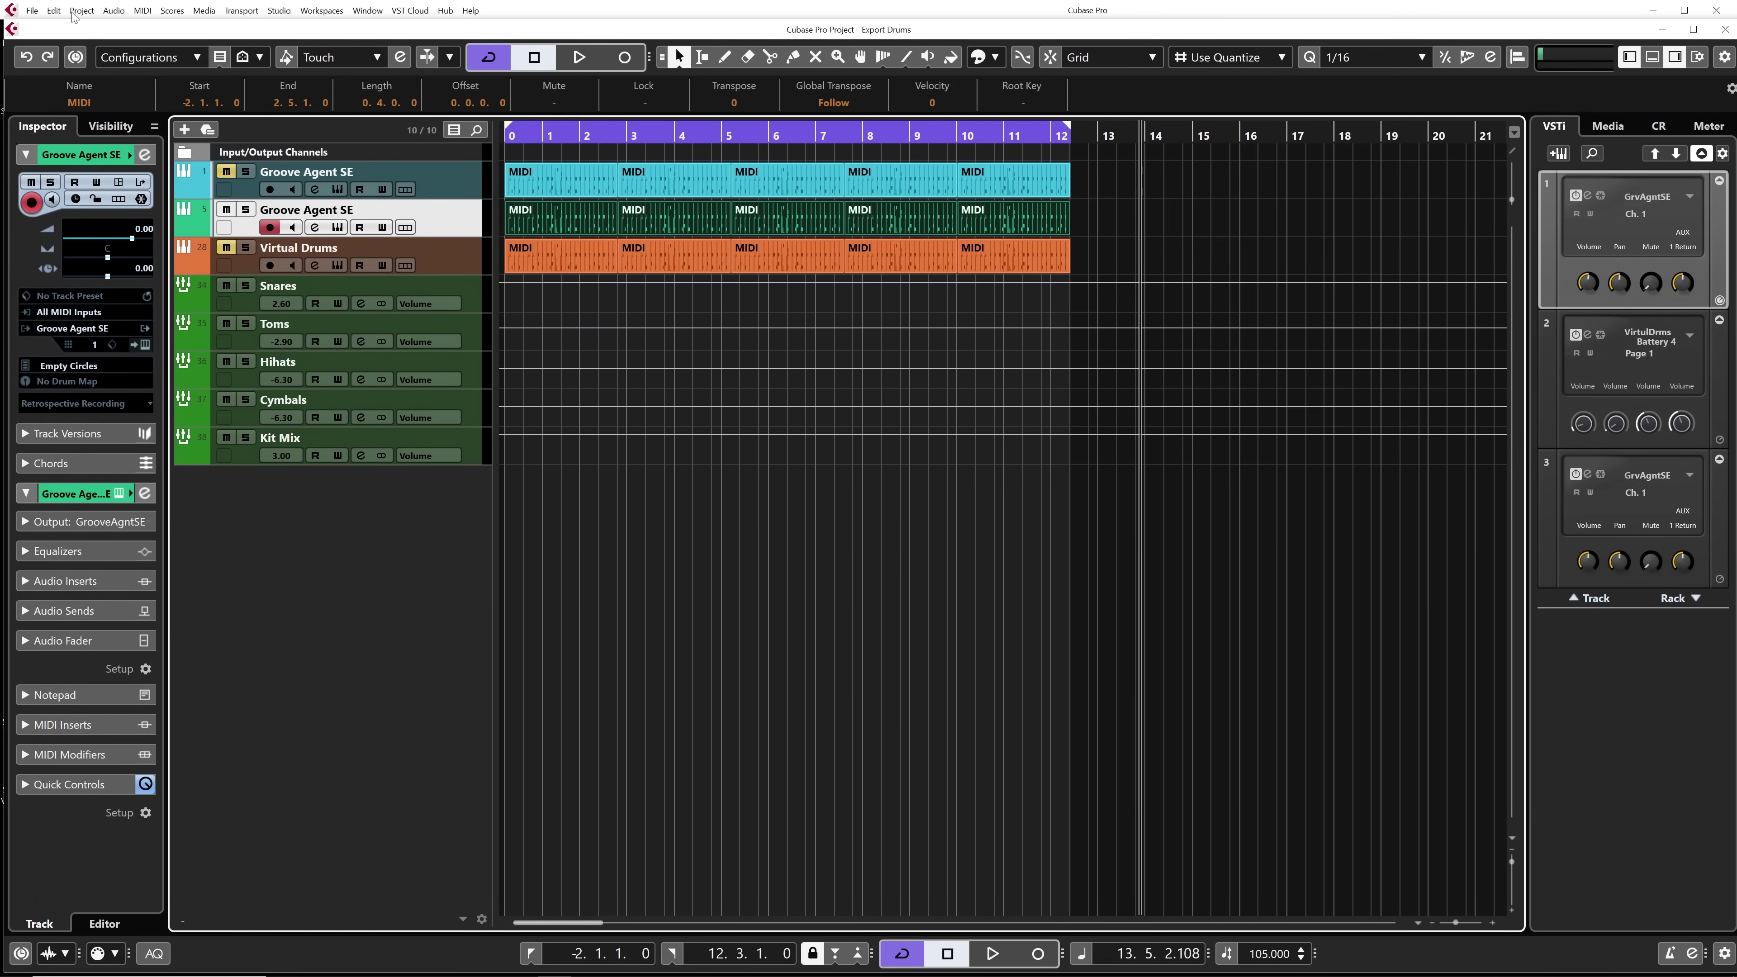
left_click(55, 11)
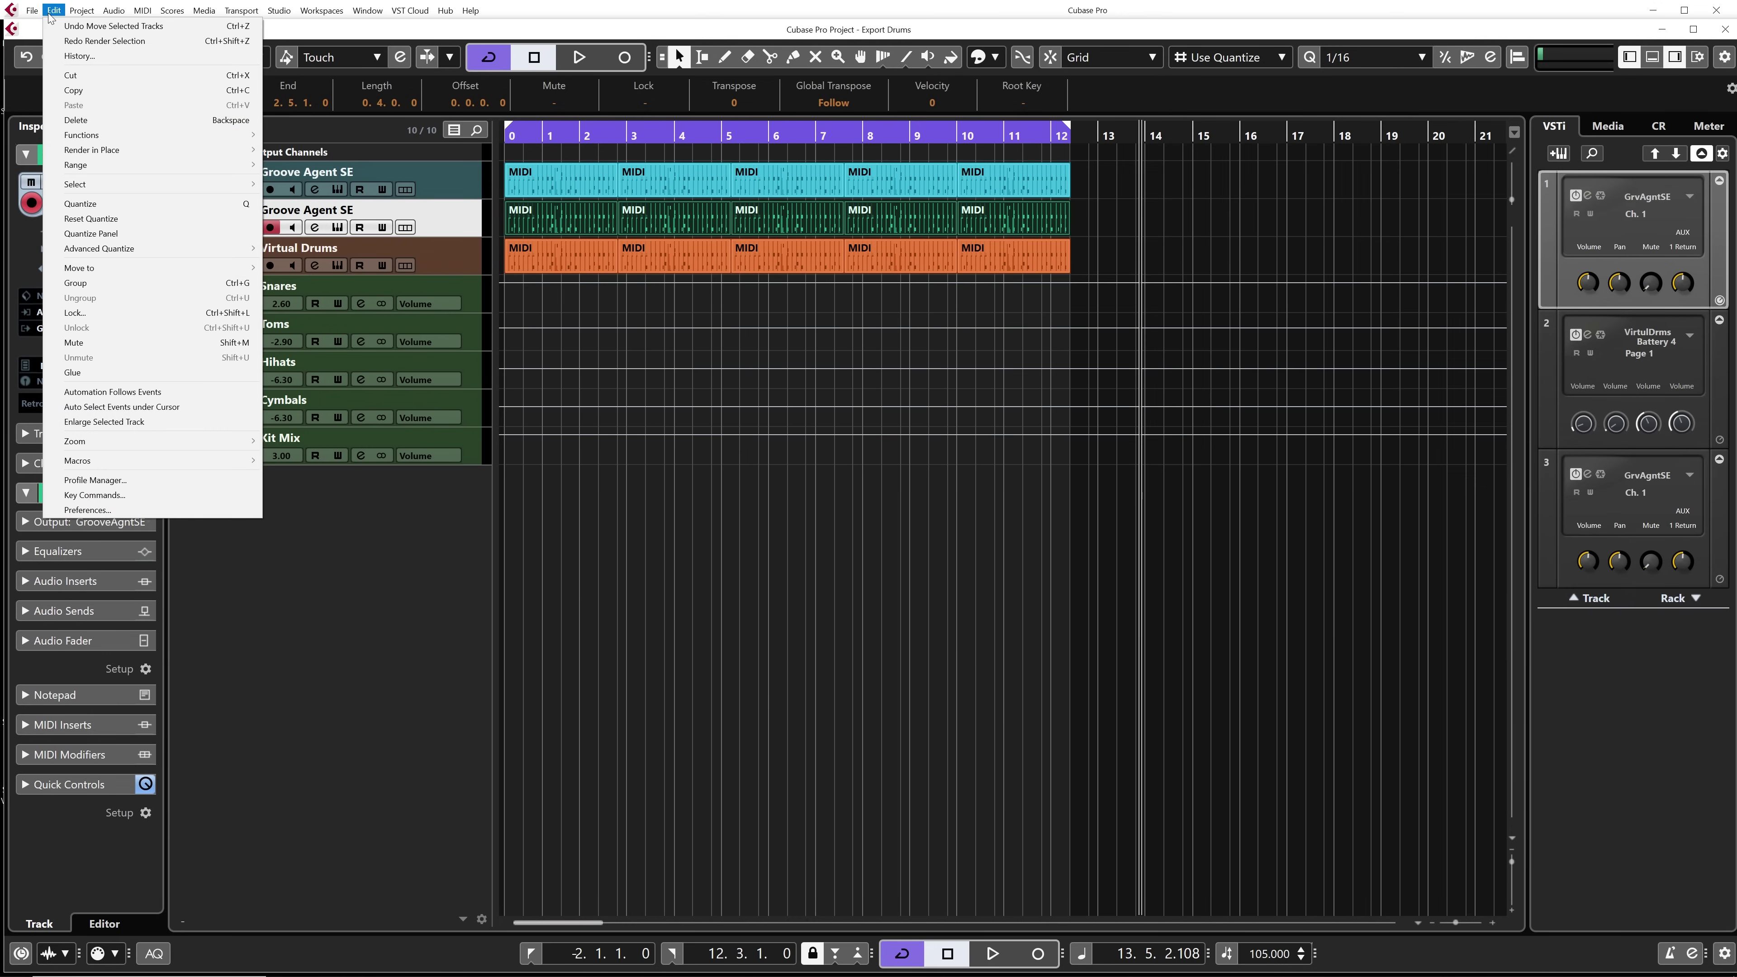
mouse_move(92, 150)
left_click(301, 166)
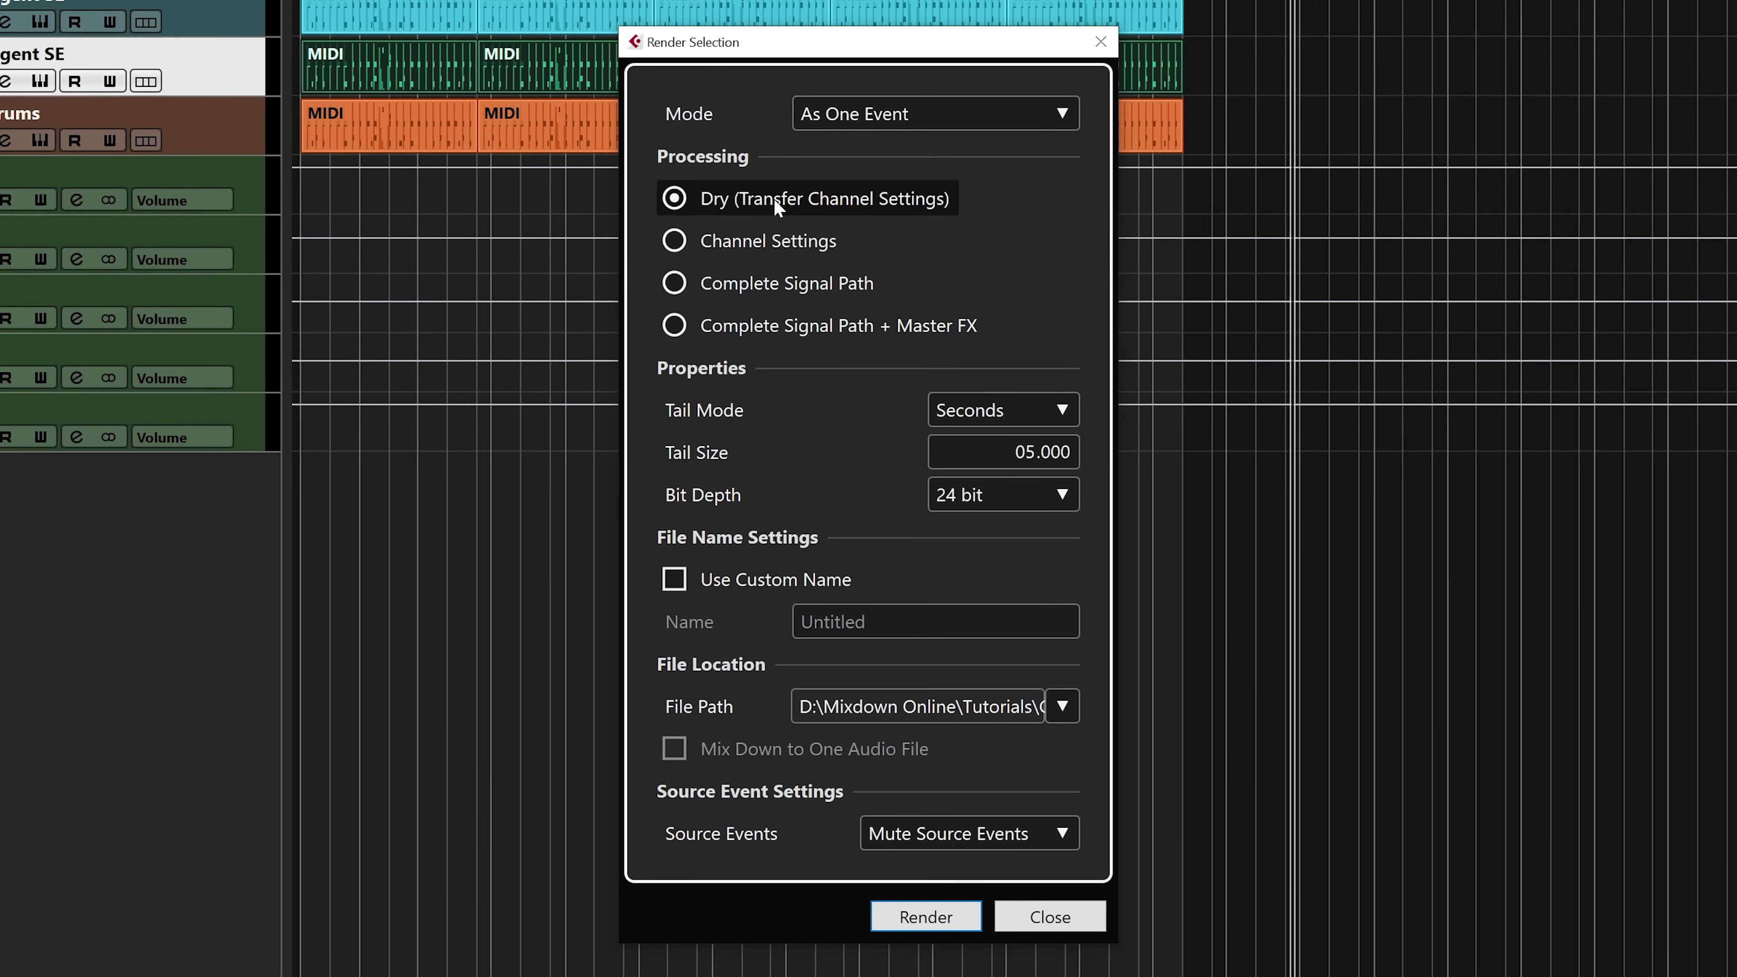
left_click(732, 249)
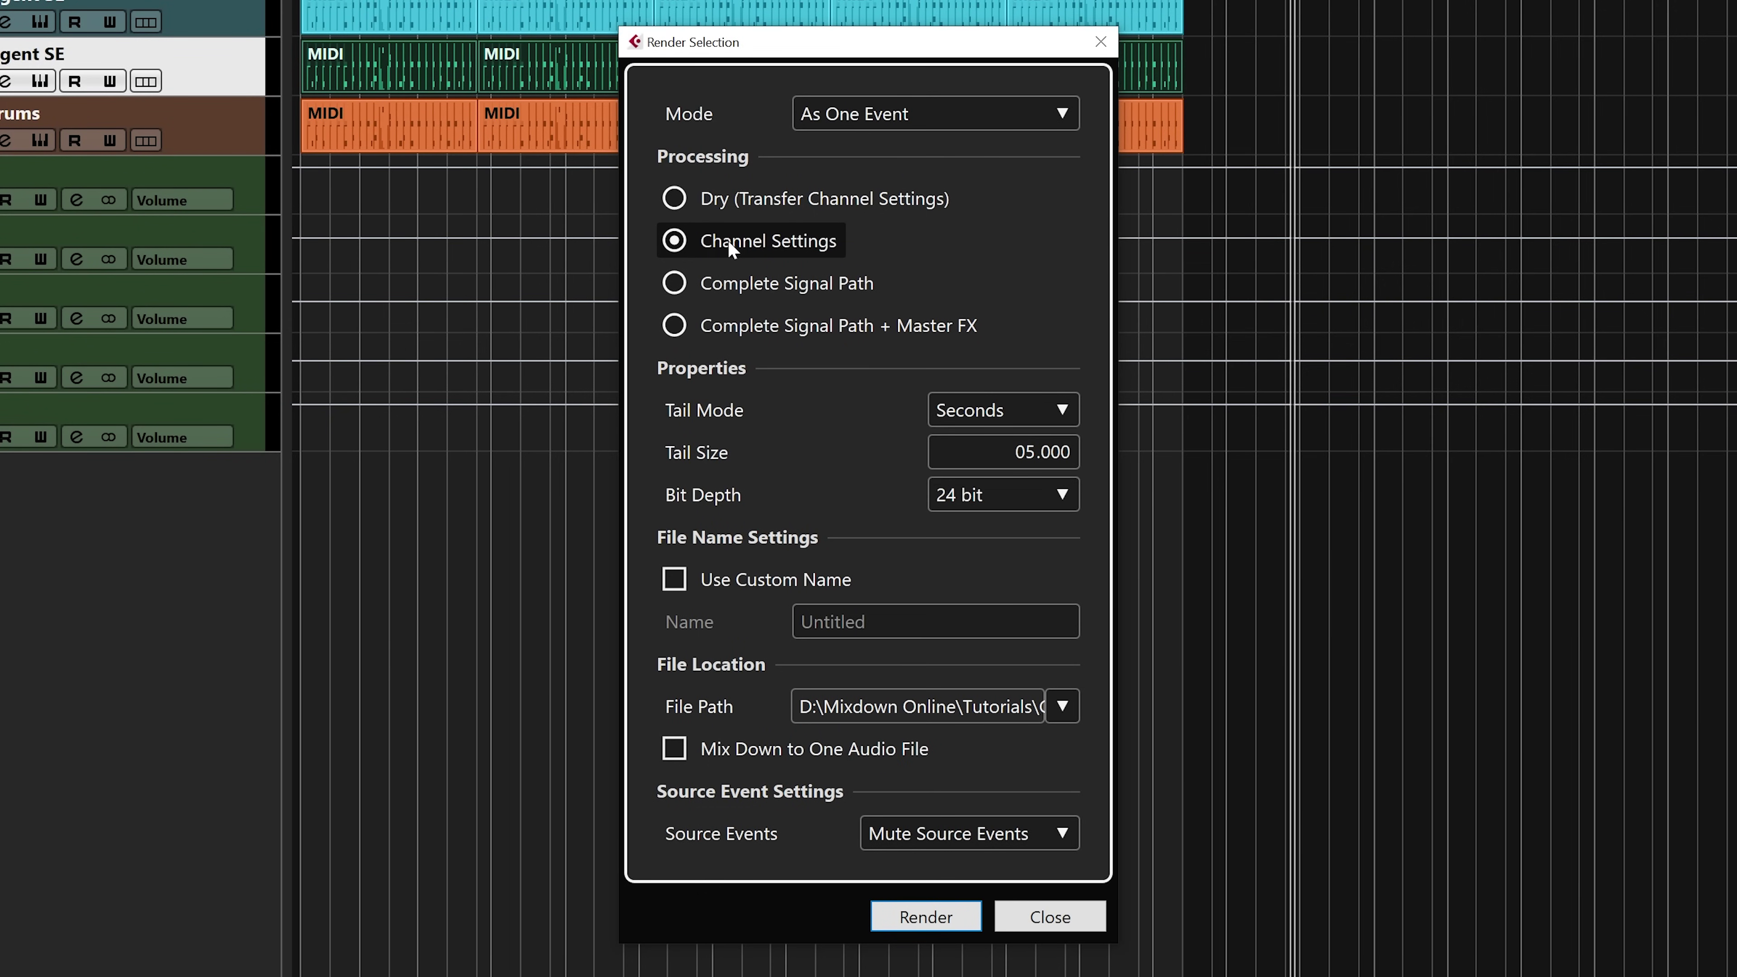
left_click(703, 201)
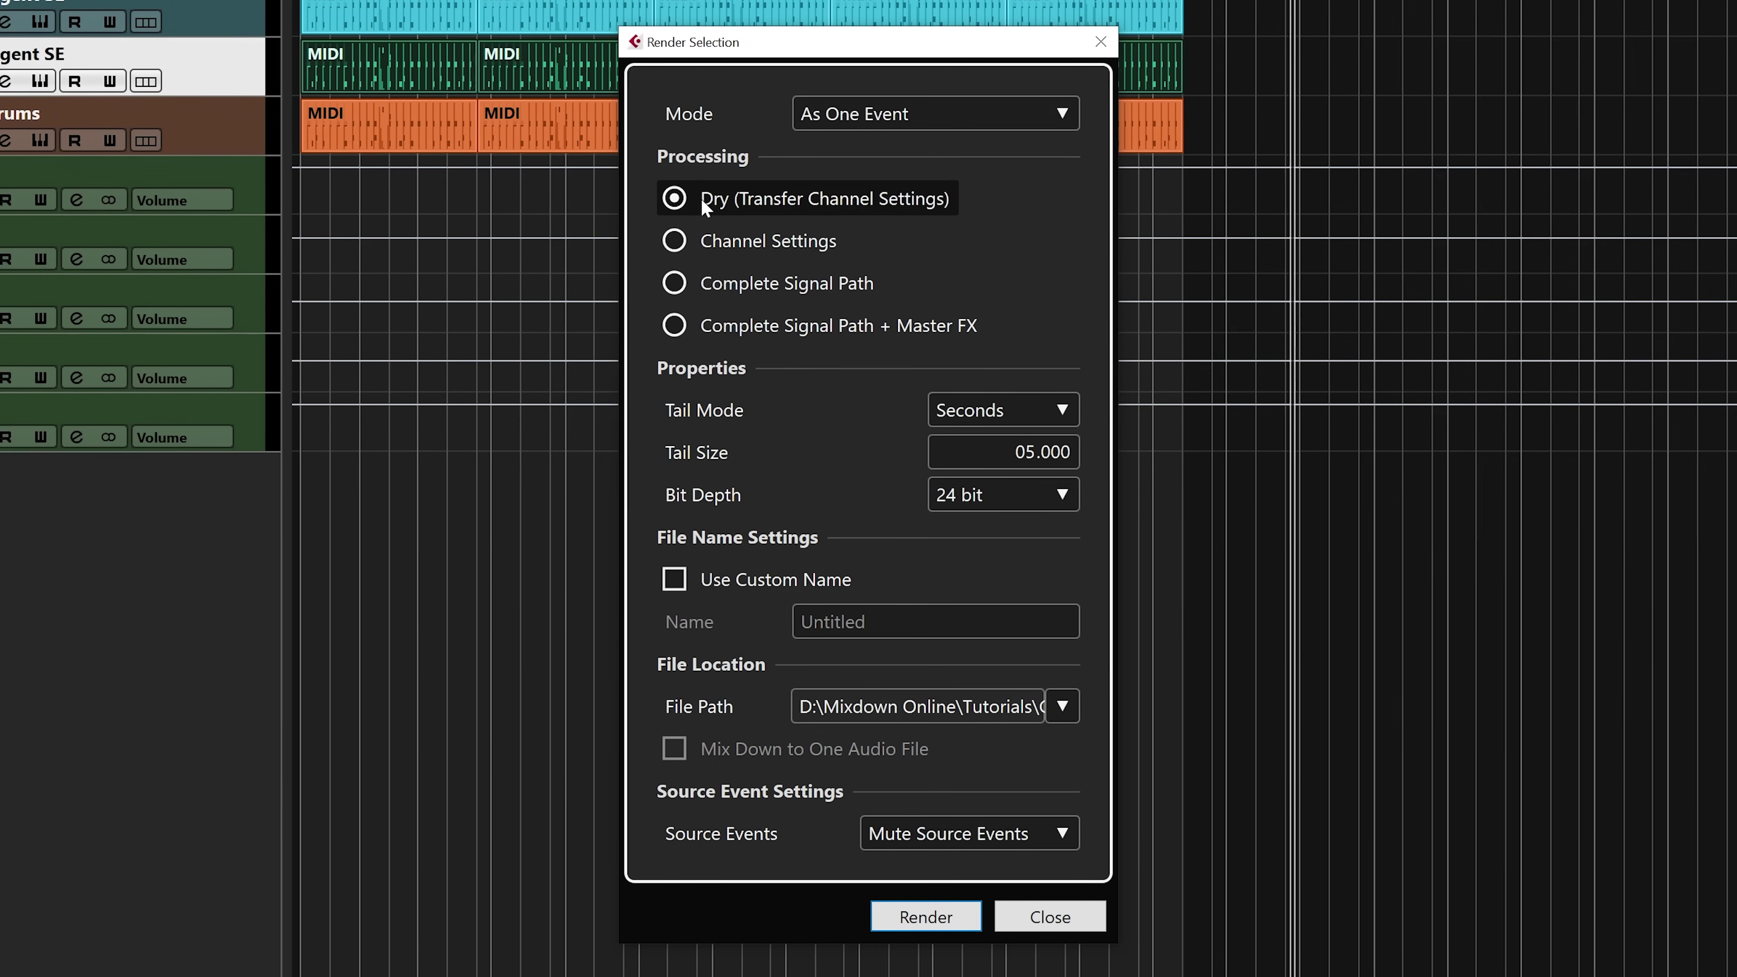
left_click(926, 917)
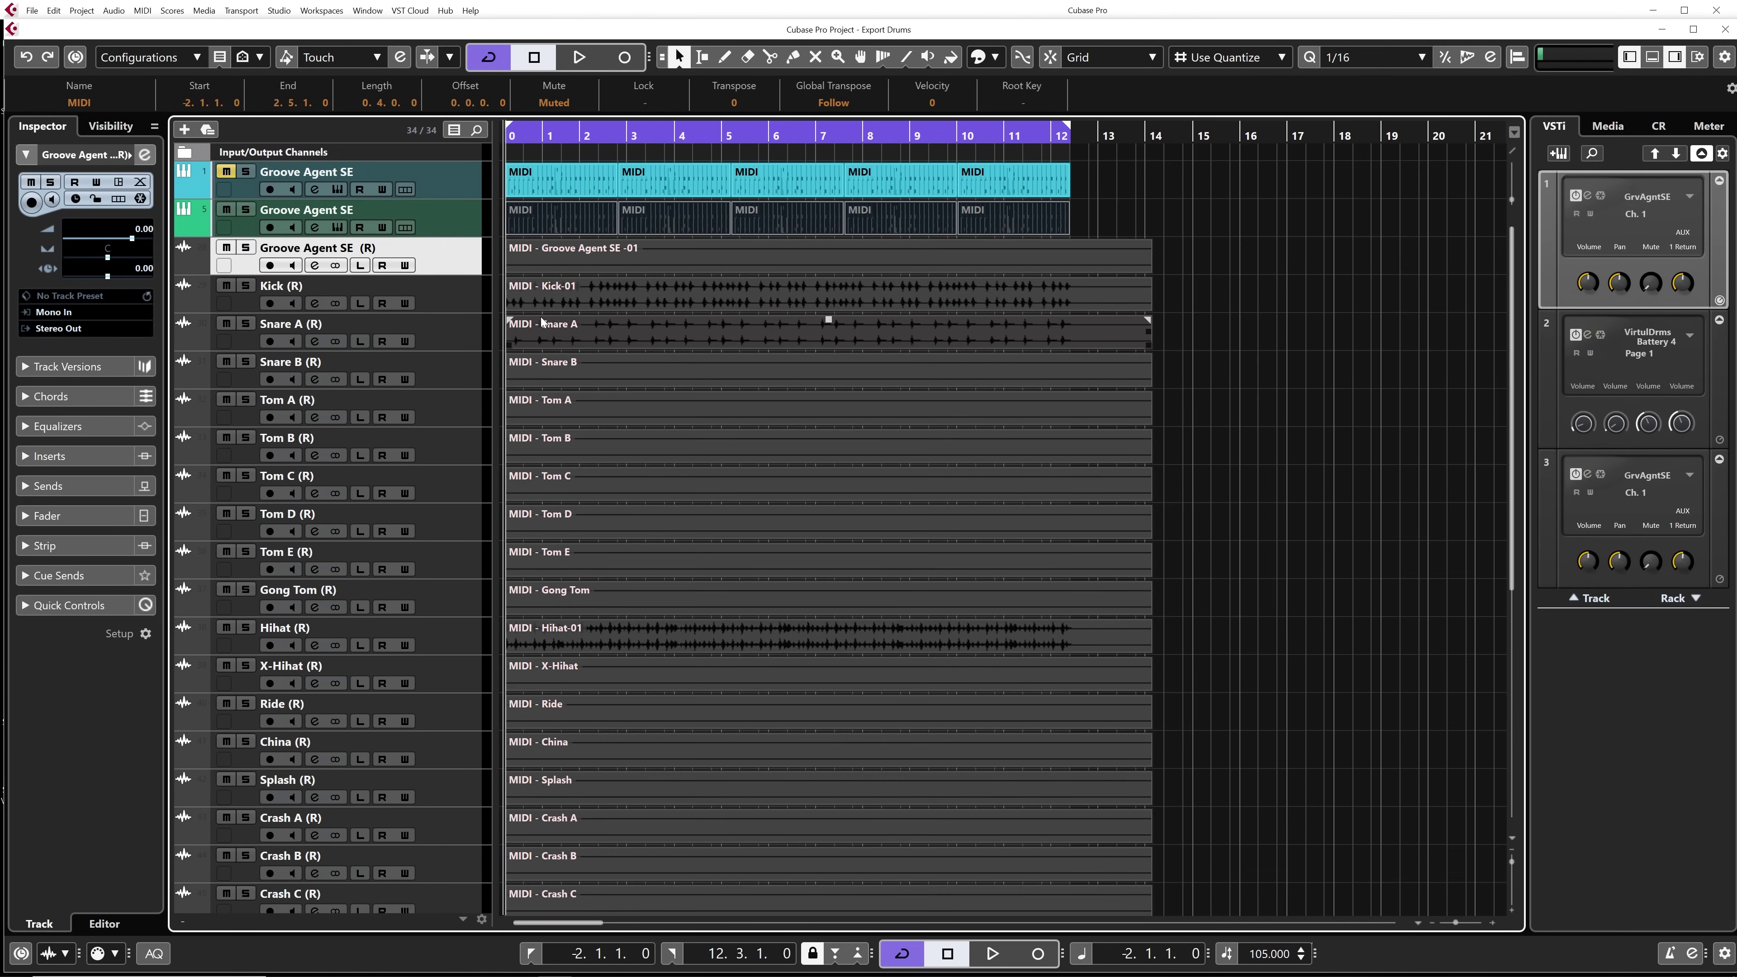
- Remove the empty rendered tracks: Groove Agent SE (R), Snare B through Gong Tom, and X-Hihat through EFX Bell B
left_click(622, 383)
scroll(621, 383, "down", 5)
scroll(622, 384, "up", 5)
left_click(452, 375, "ctrl")
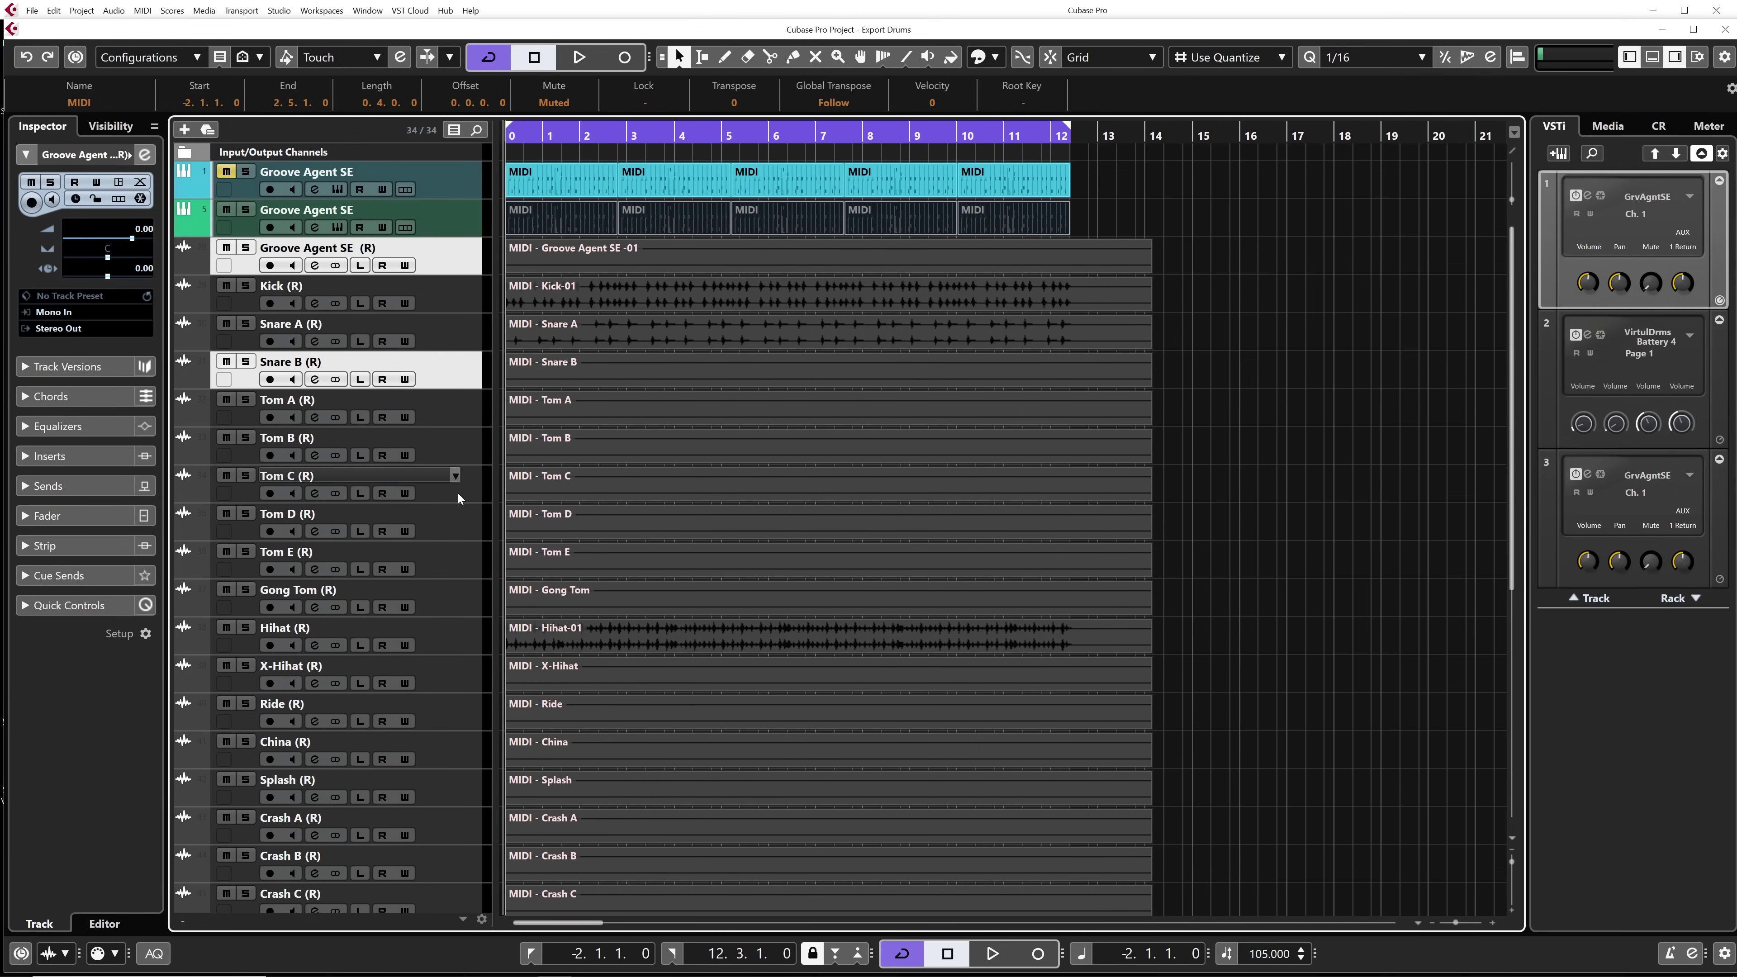
left_click(451, 600)
left_click(460, 373, "shift")
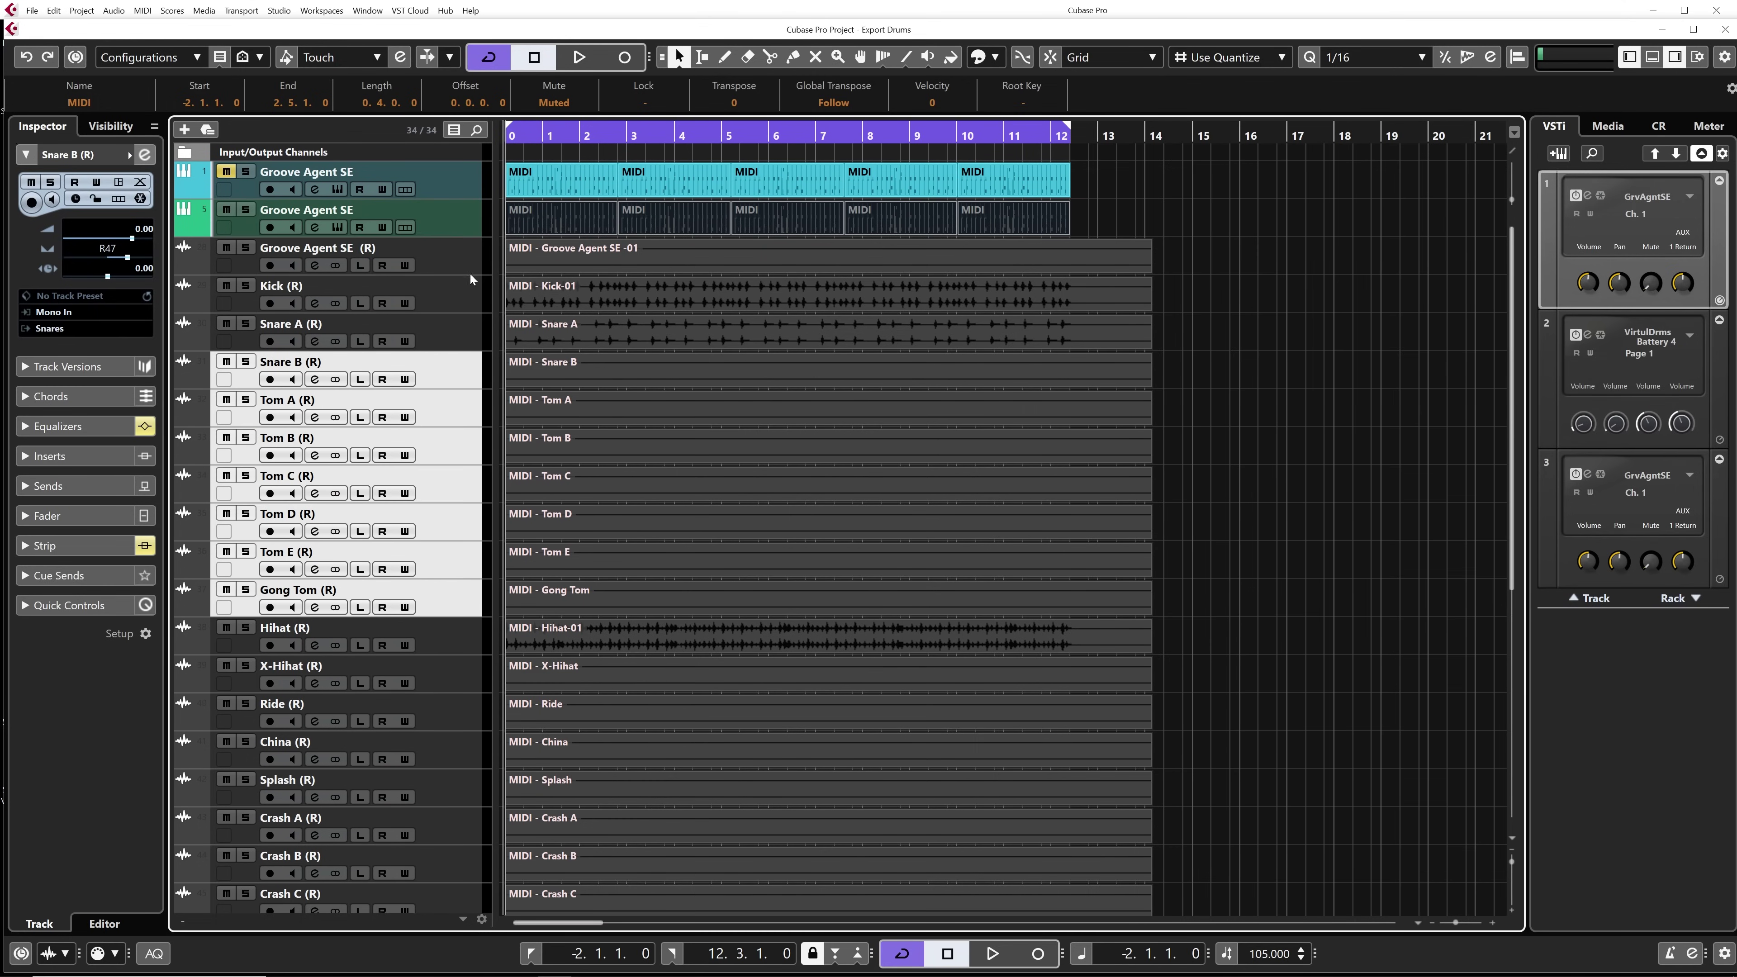
left_click(468, 263, "ctrl")
left_click(456, 688, "ctrl")
left_click(452, 715, "ctrl")
left_click(450, 751, "ctrl")
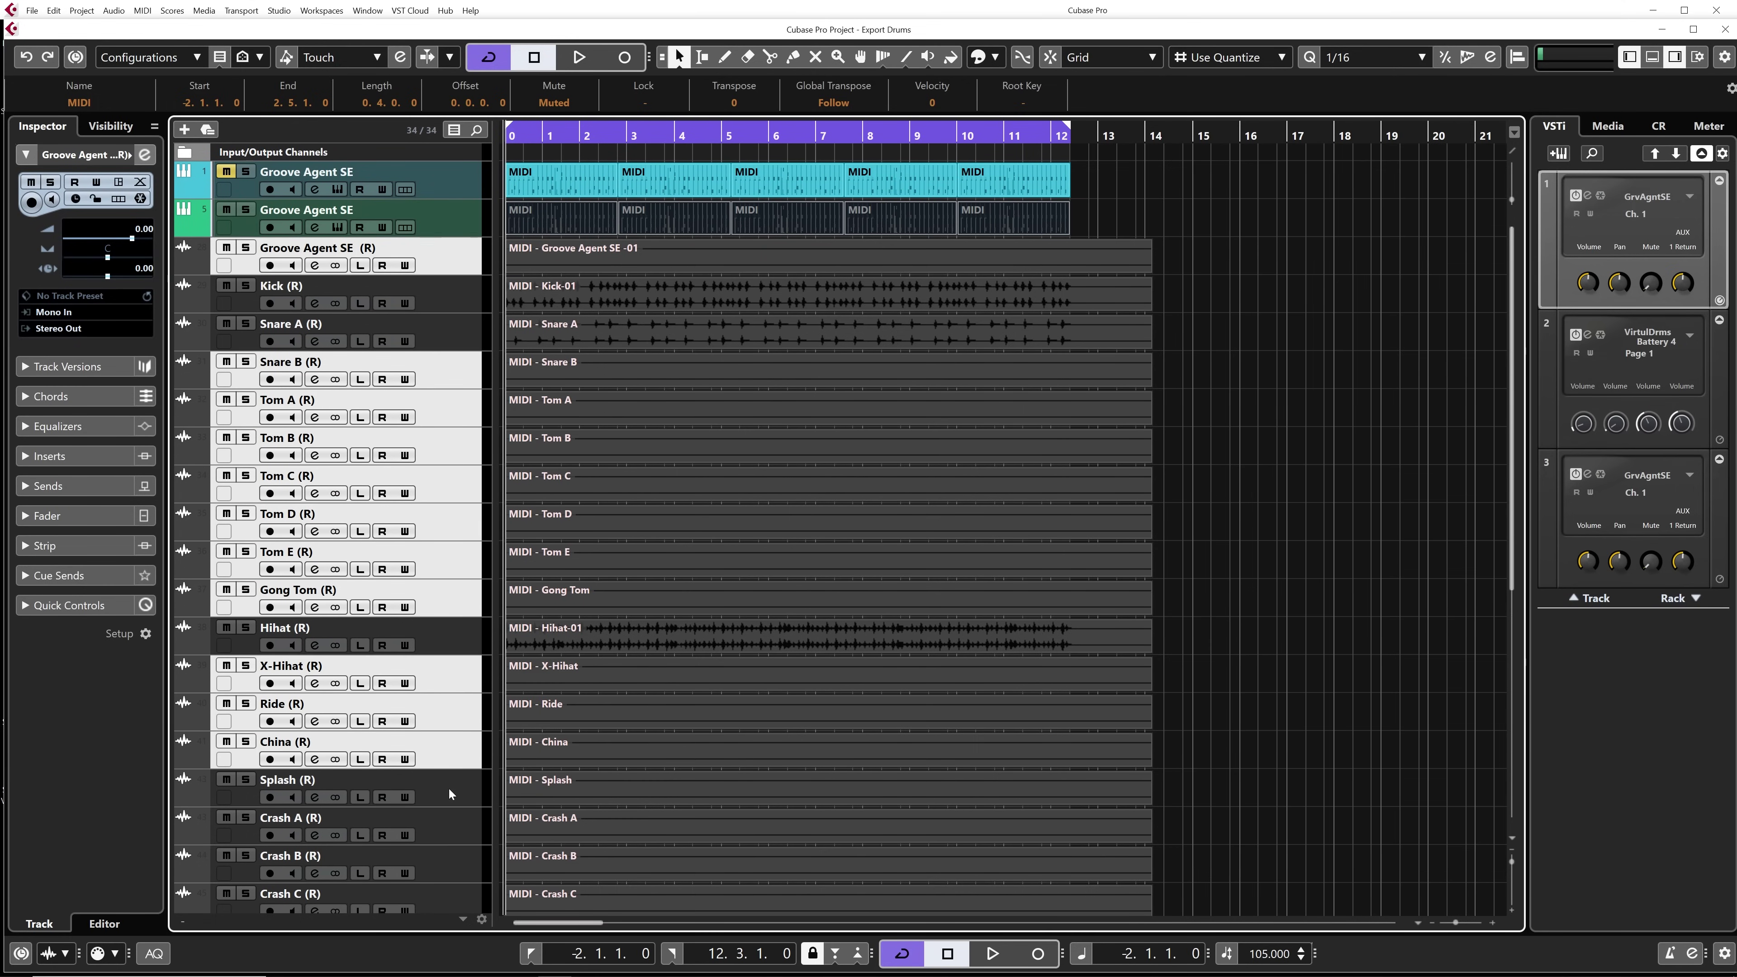
left_click(450, 795, "ctrl")
left_click(444, 829, "ctrl")
left_click(451, 857, "ctrl")
scroll(479, 822, "down", 5)
left_click(438, 672, "ctrl")
left_click(440, 636, "ctrl")
left_click(440, 600, "ctrl")
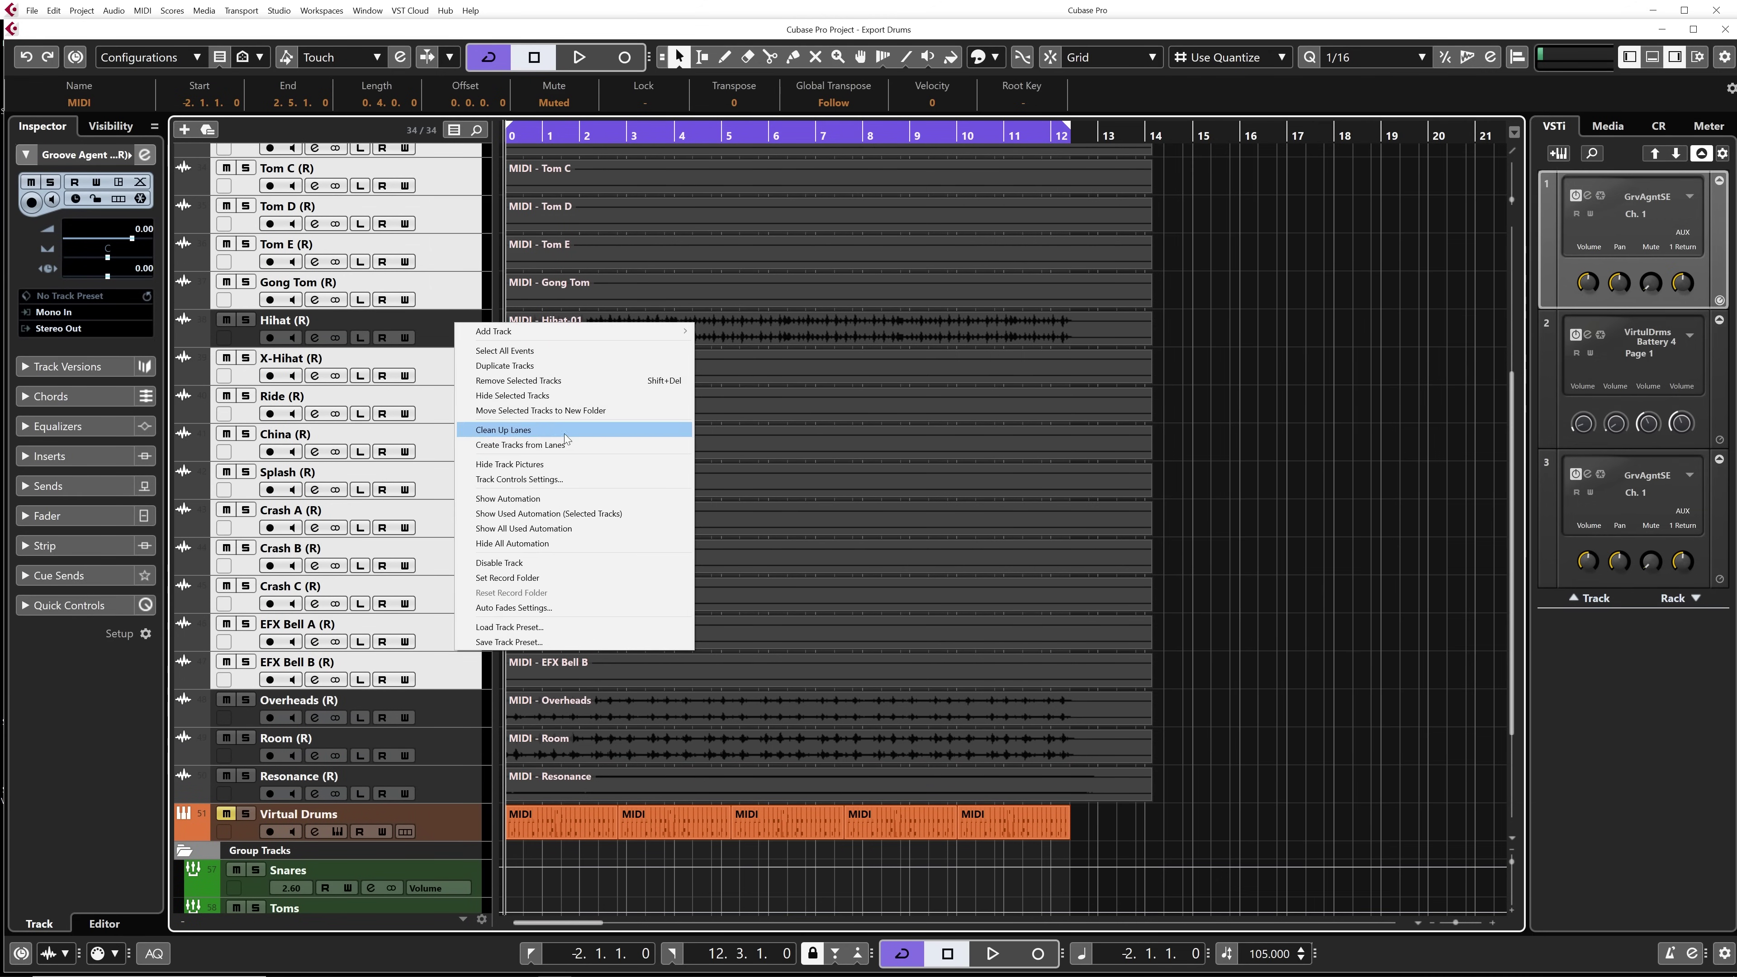
left_click(557, 381)
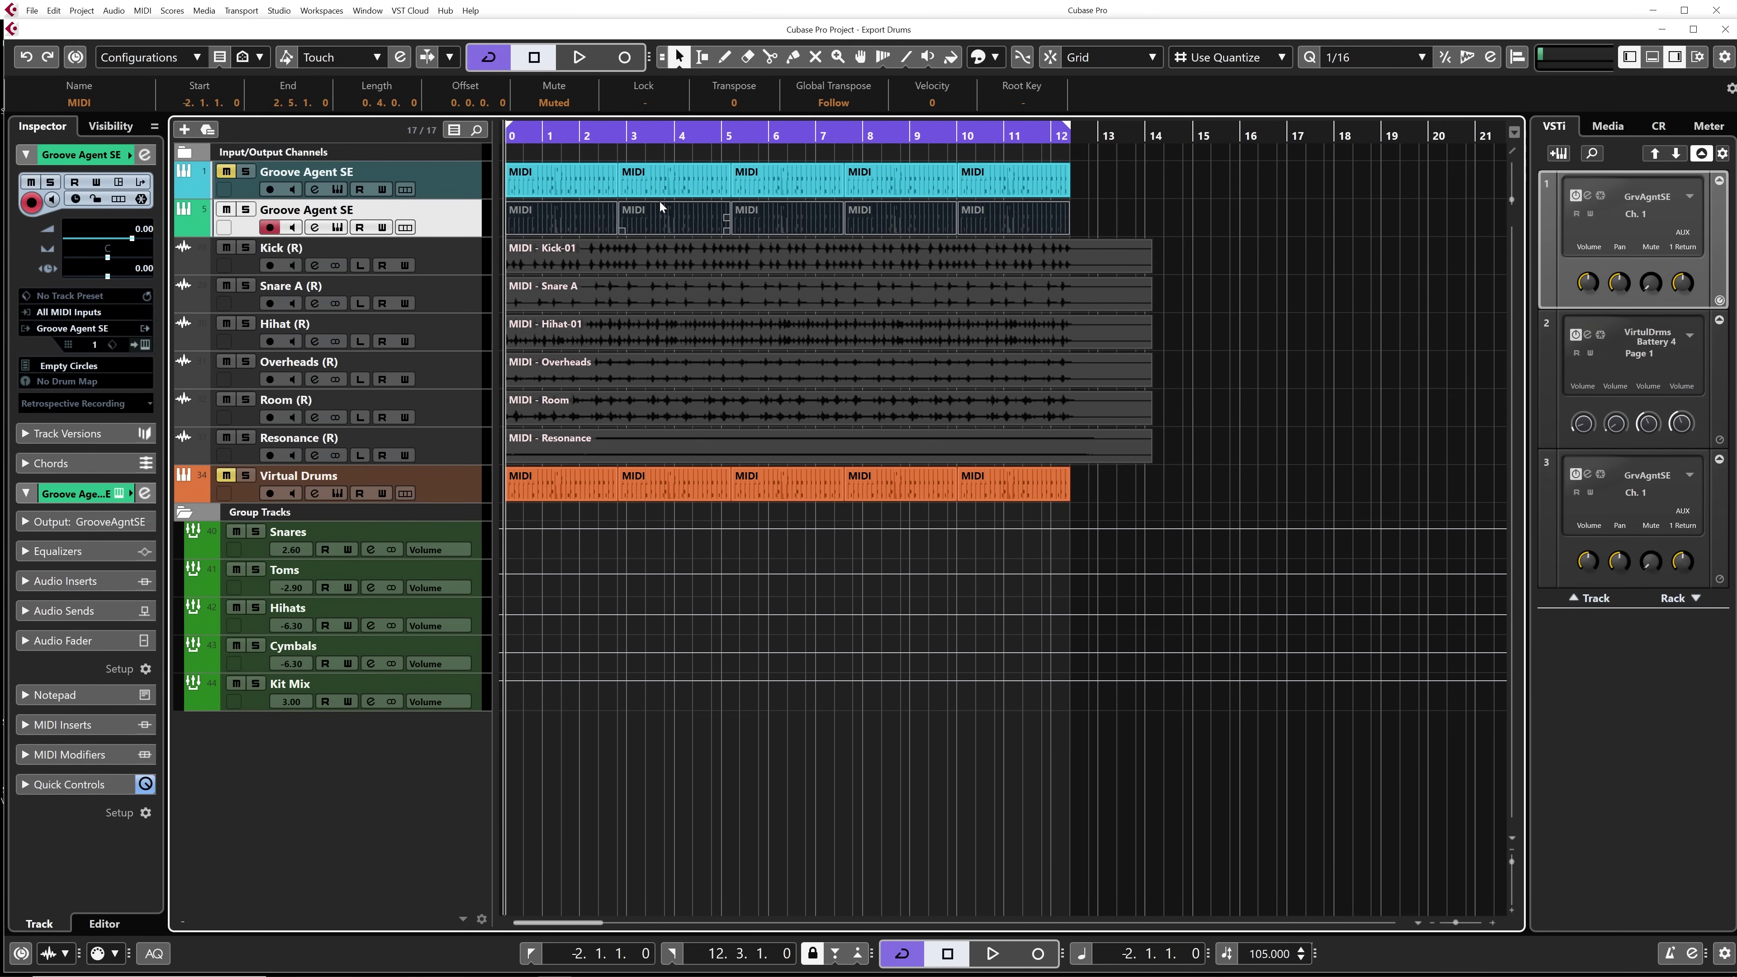
- Play back the rendered drum tracks, examine the levels and routing of their channels in the MixConsole, and stop playback
key("space")
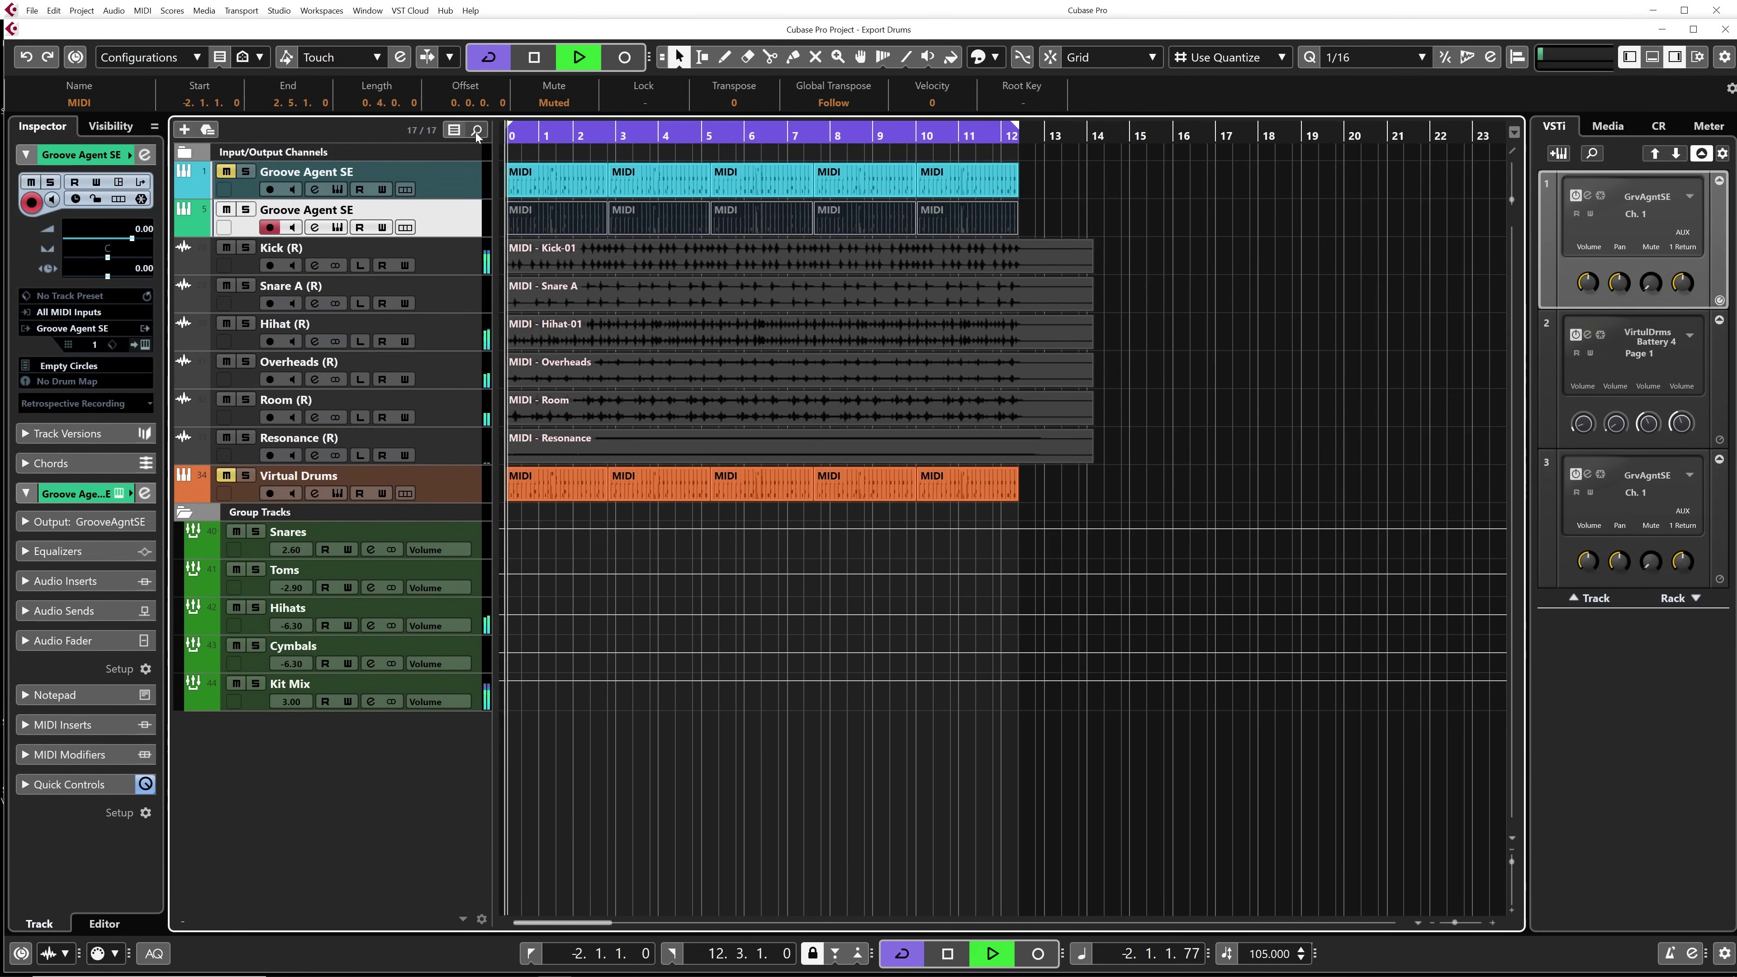
key("F3")
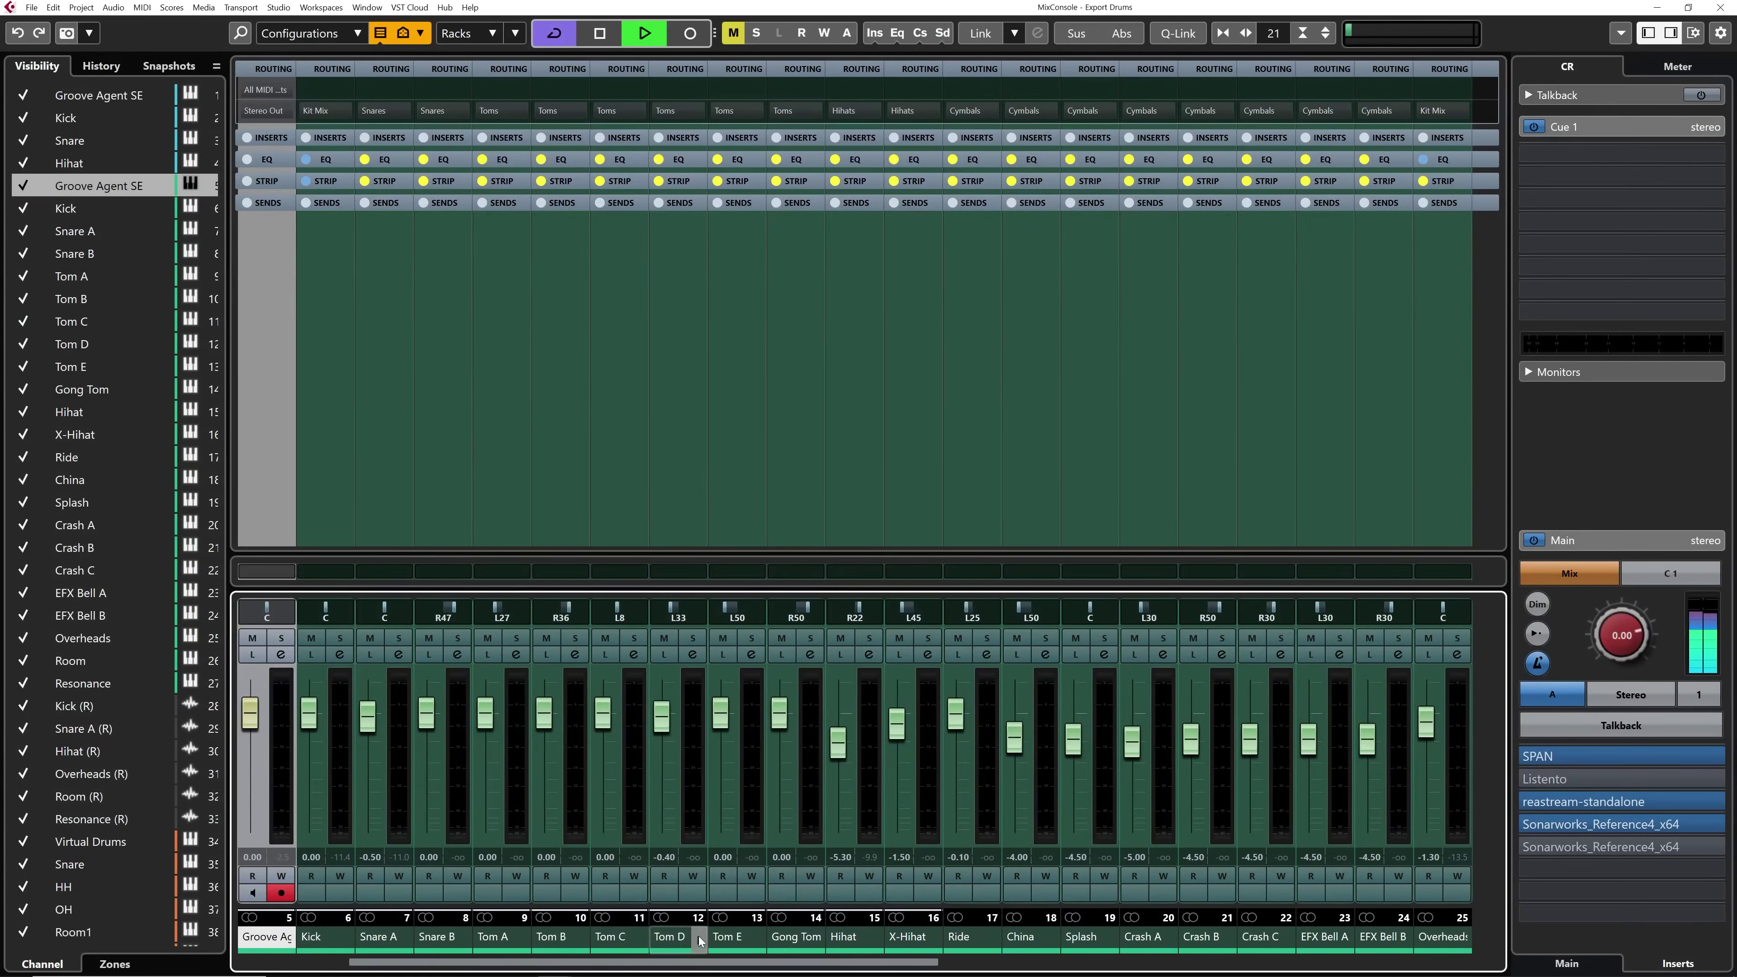
left_click_drag(703, 958, 1165, 971)
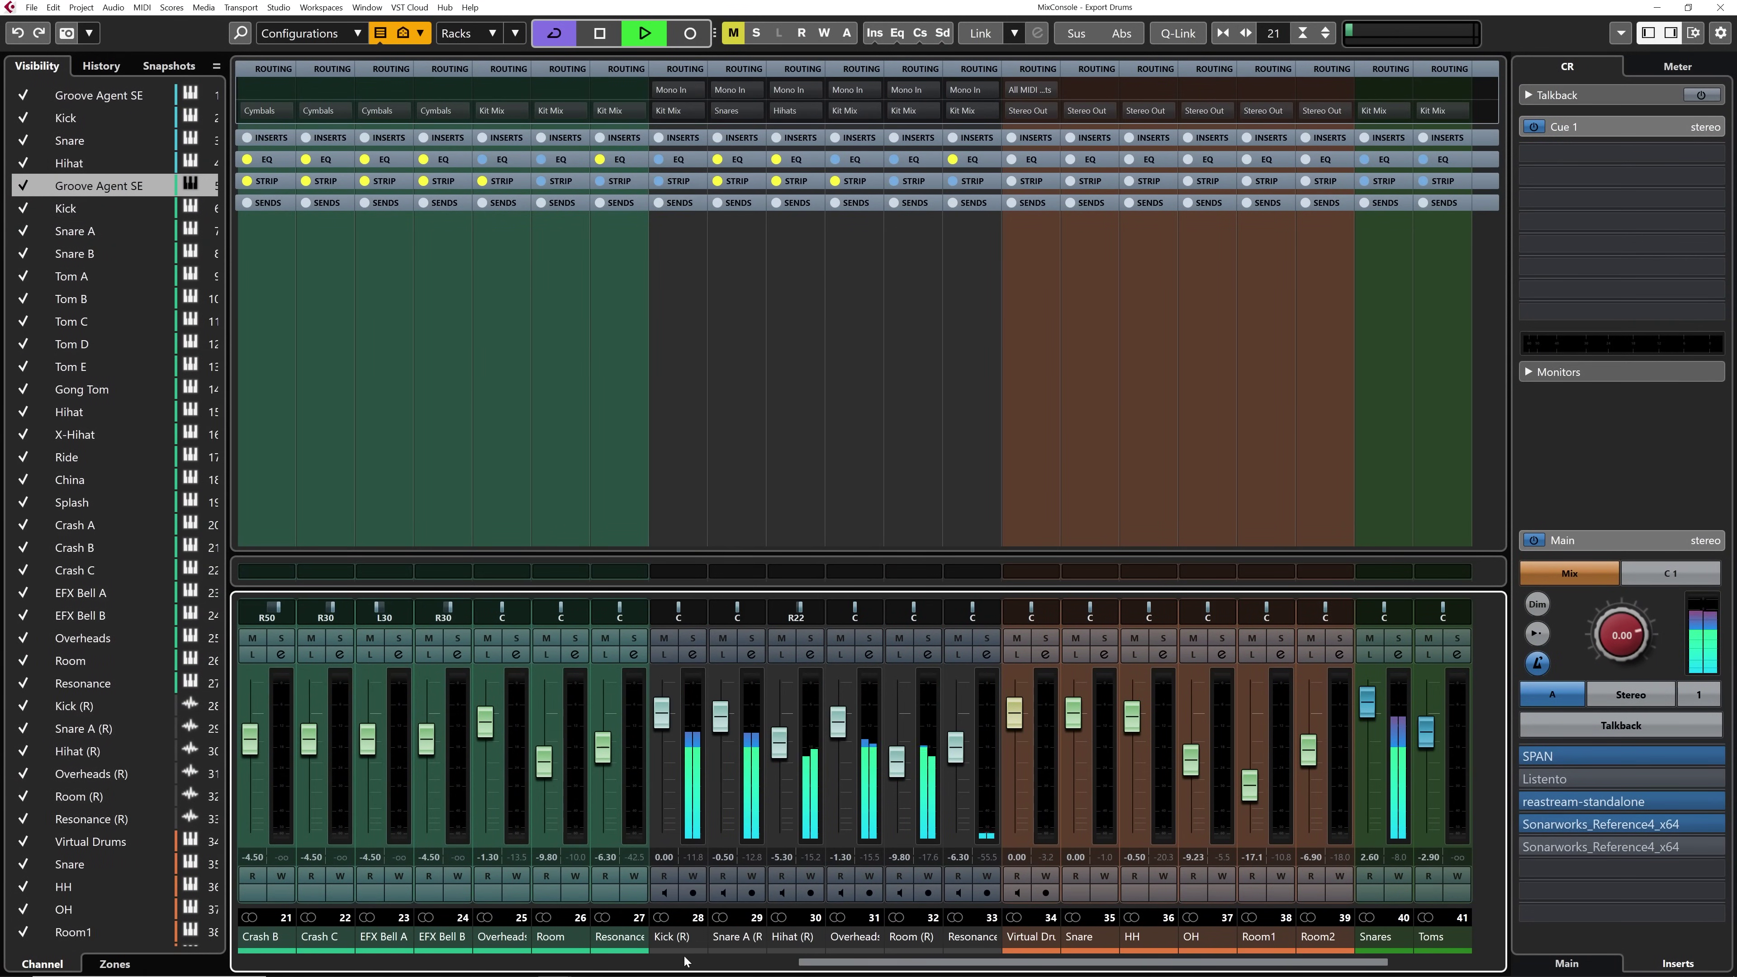
left_click(684, 936)
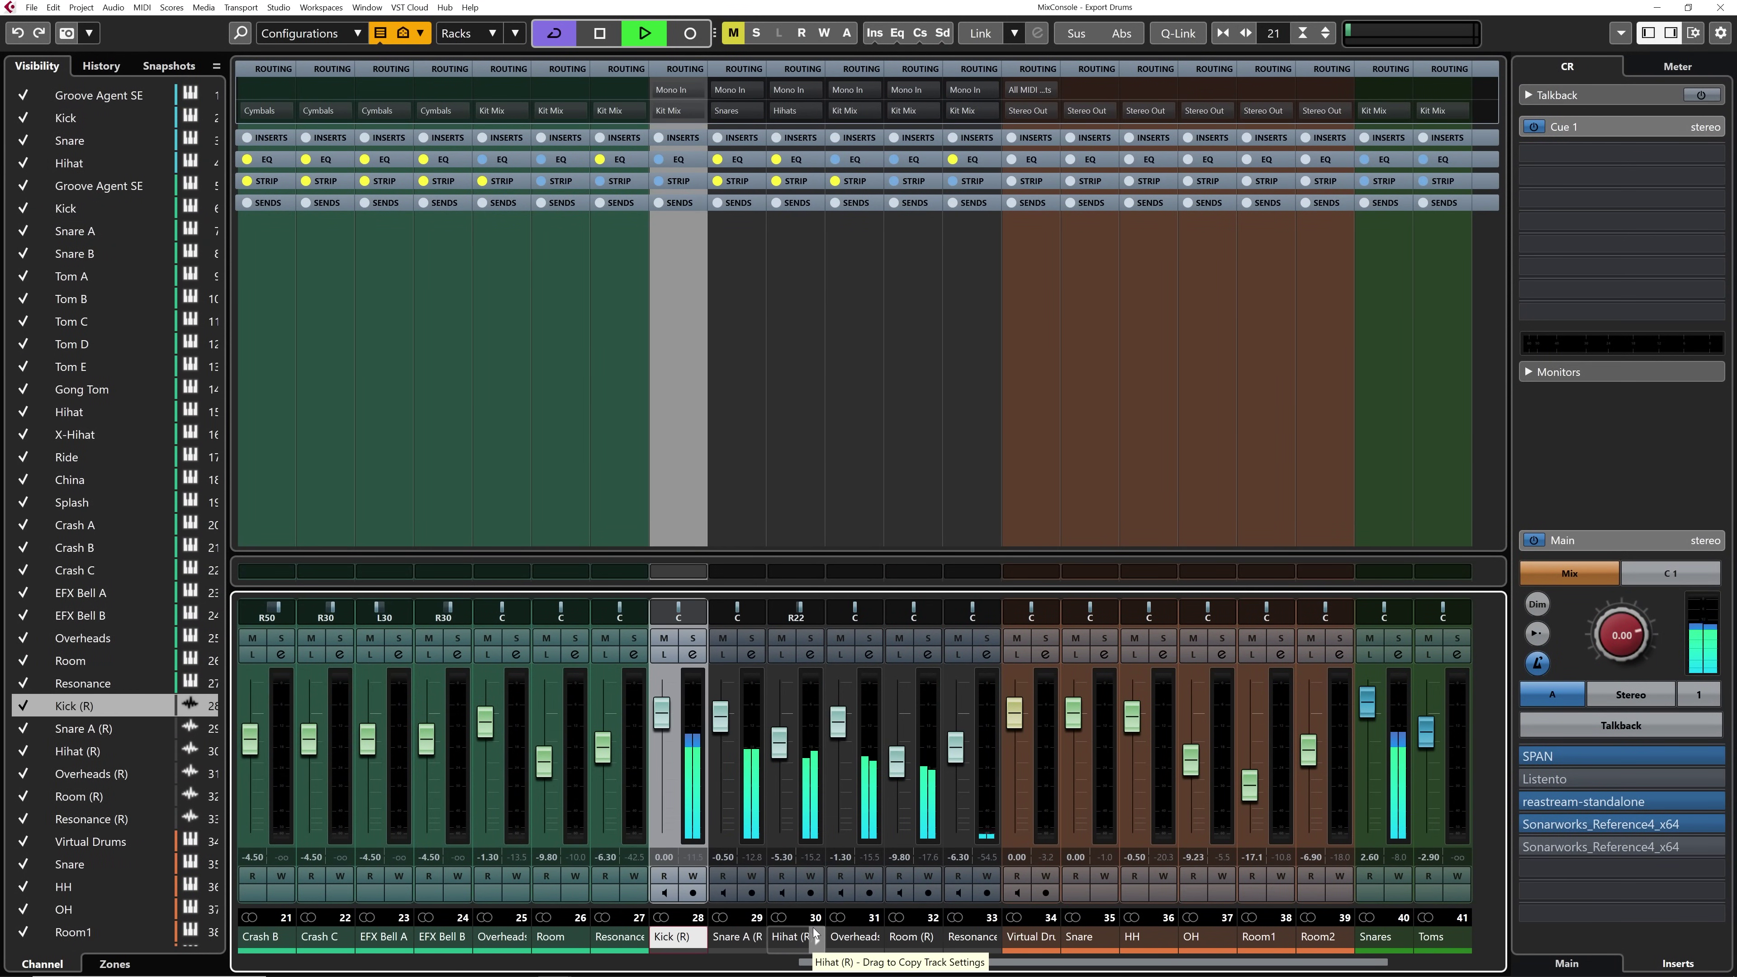
key("space")
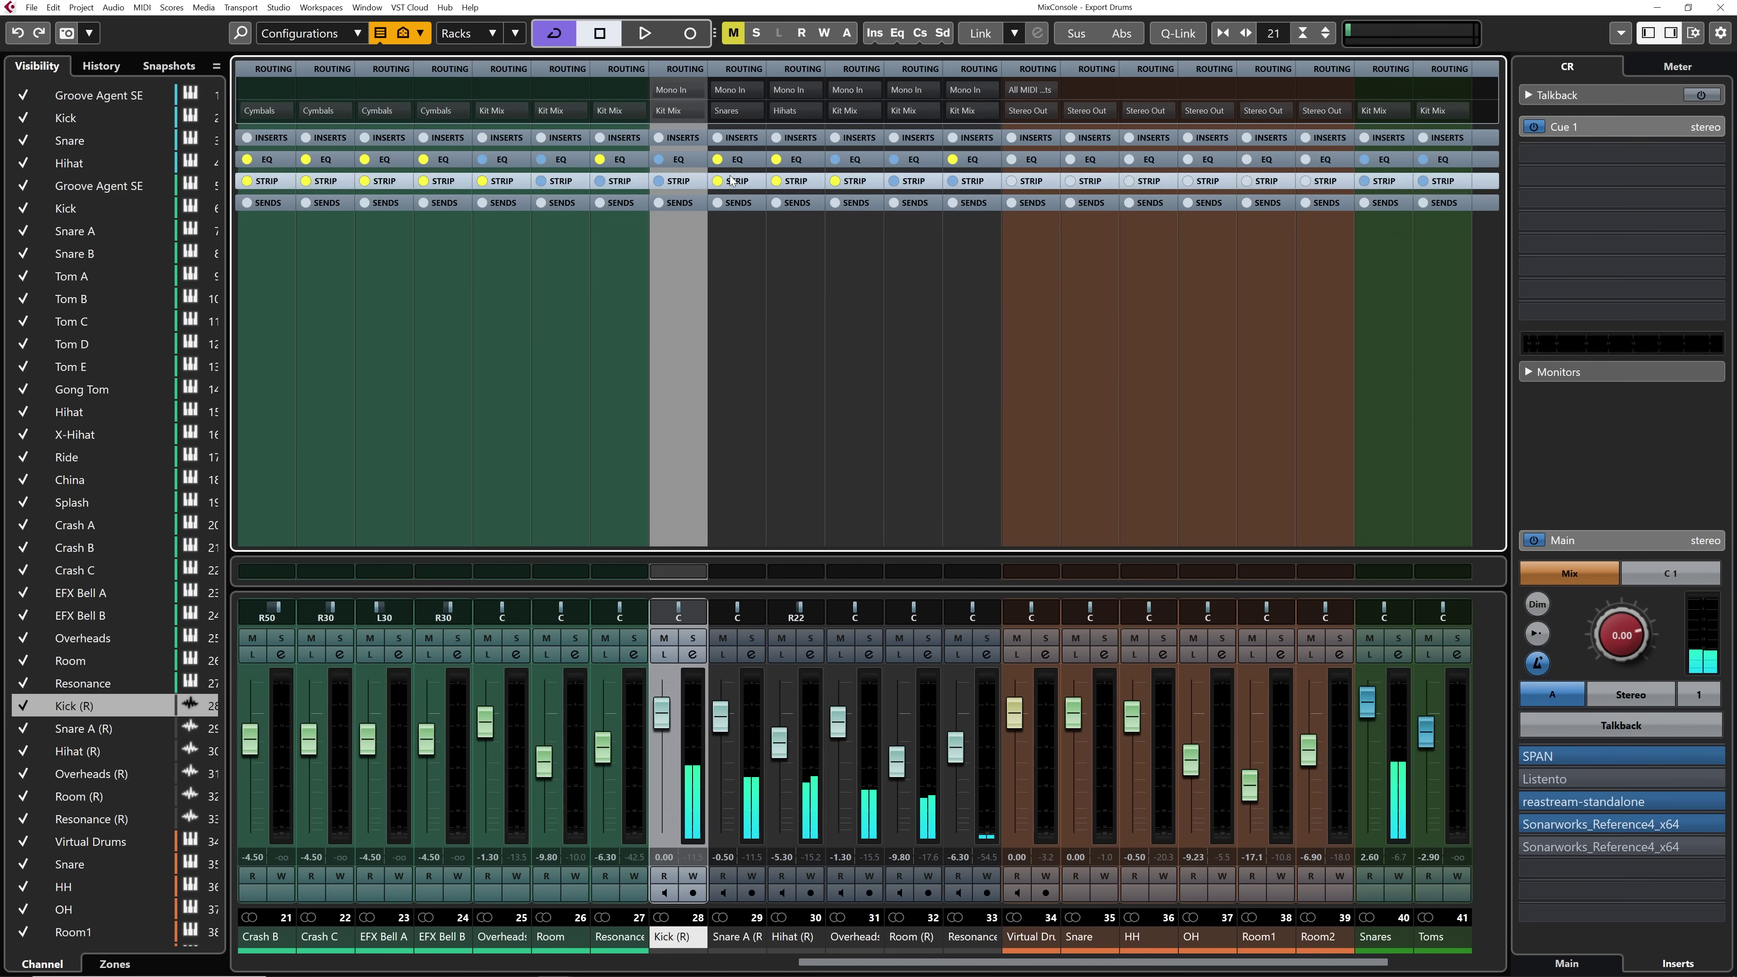
- Turn off the channel strip and equalizer bypass in the Snare A (R) channel settings, start playback and close the settings window
left_click(677, 180)
left_click(753, 657)
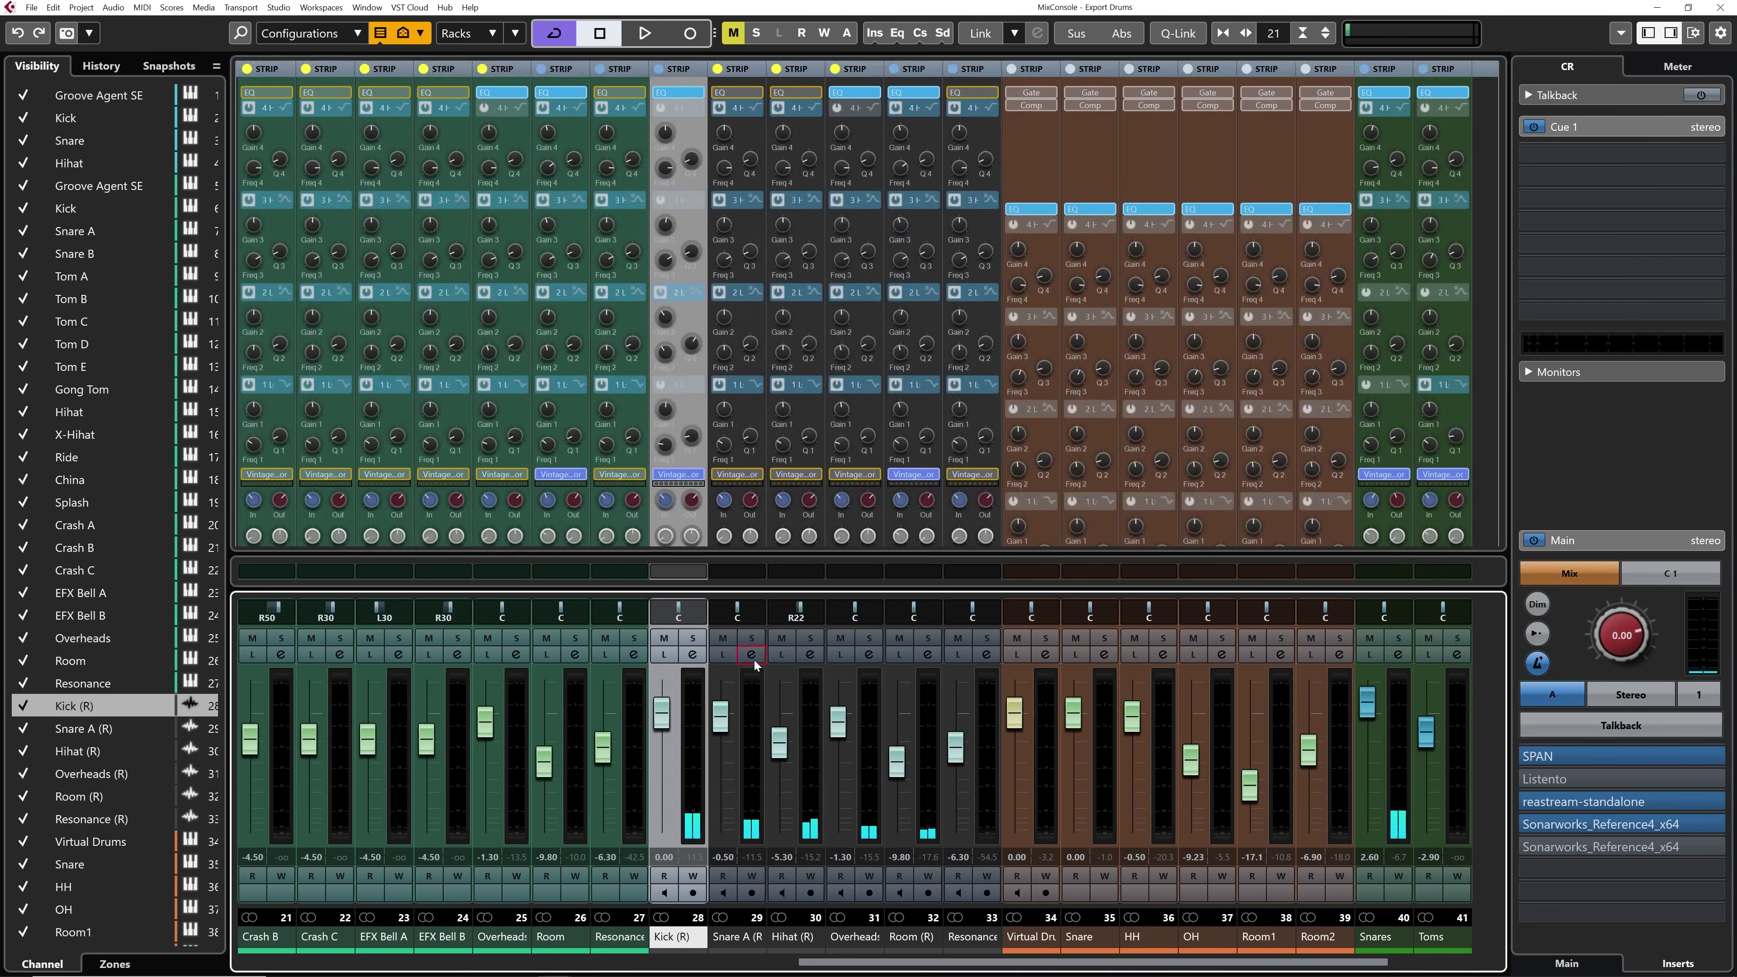
left_click(517, 358)
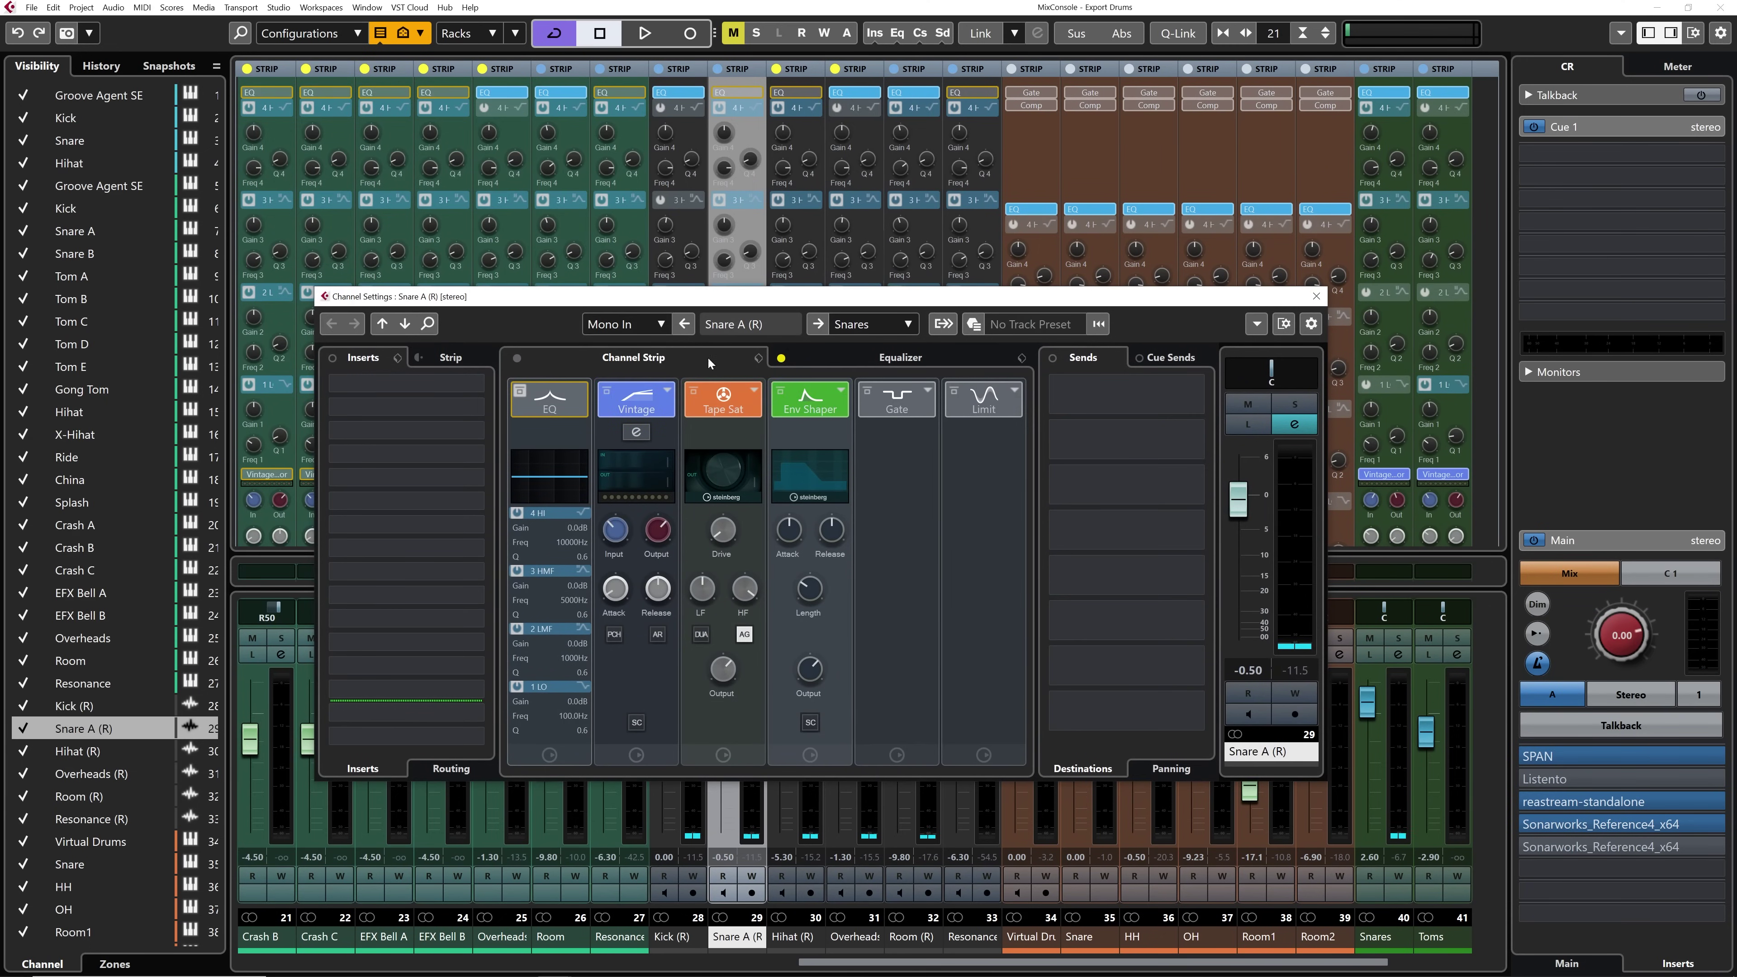
left_click(783, 358)
key("space")
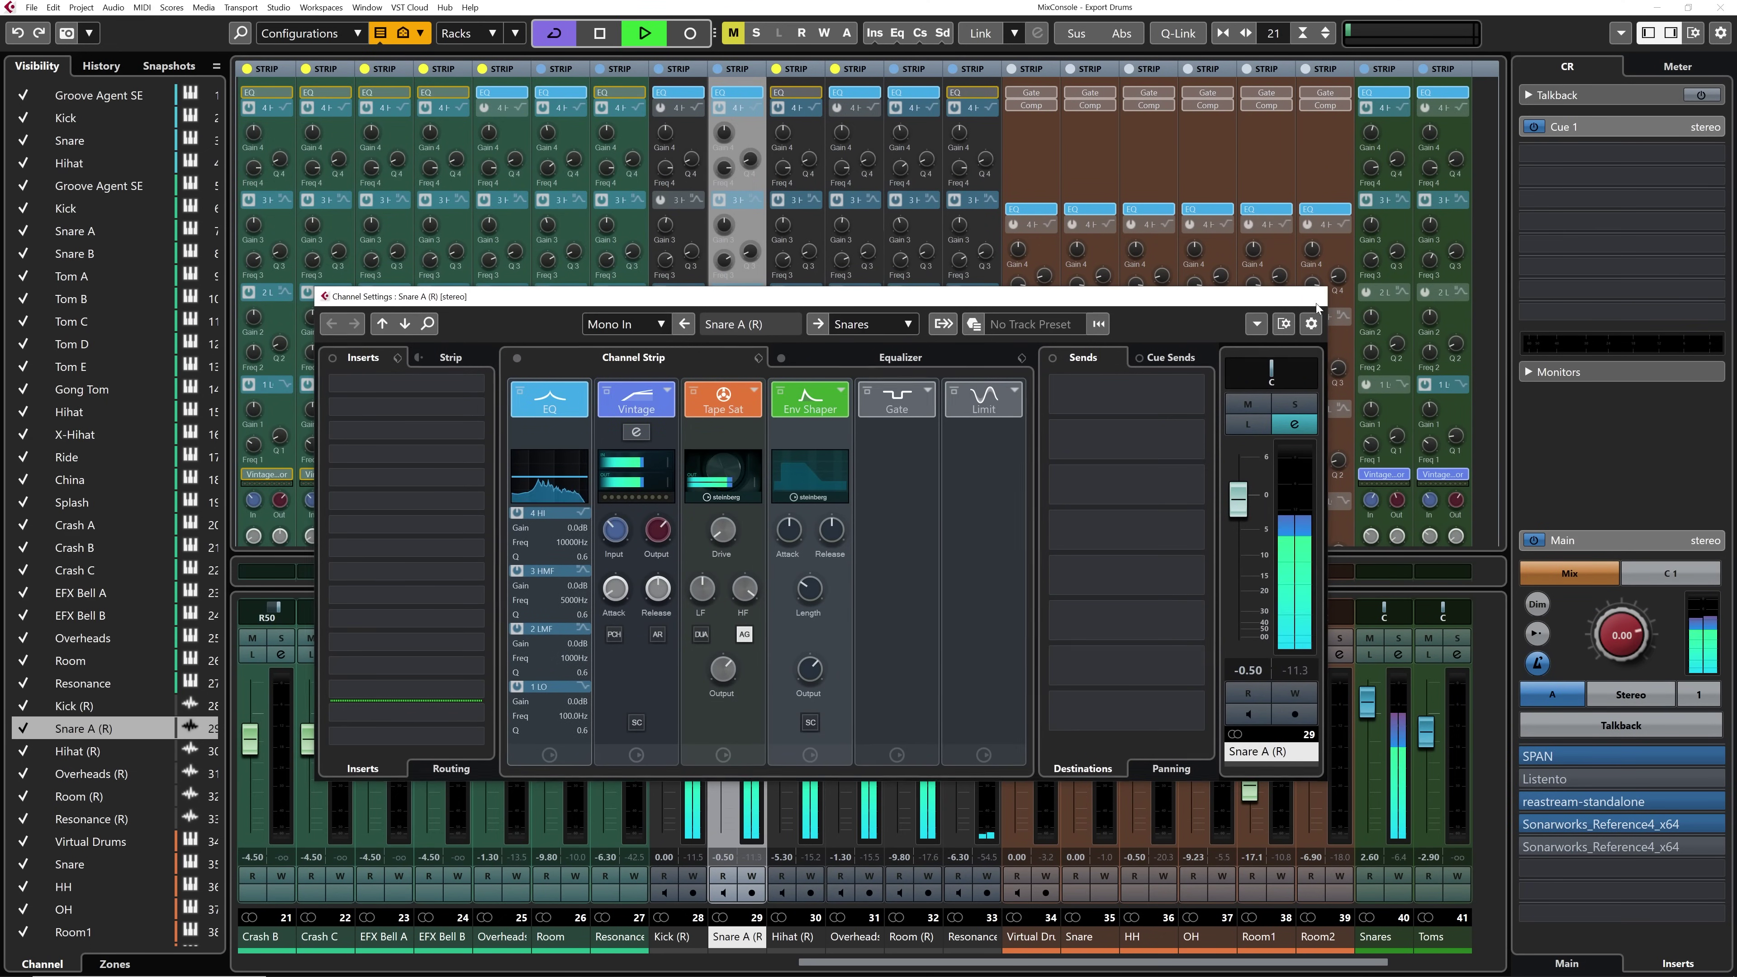
key("Escape")
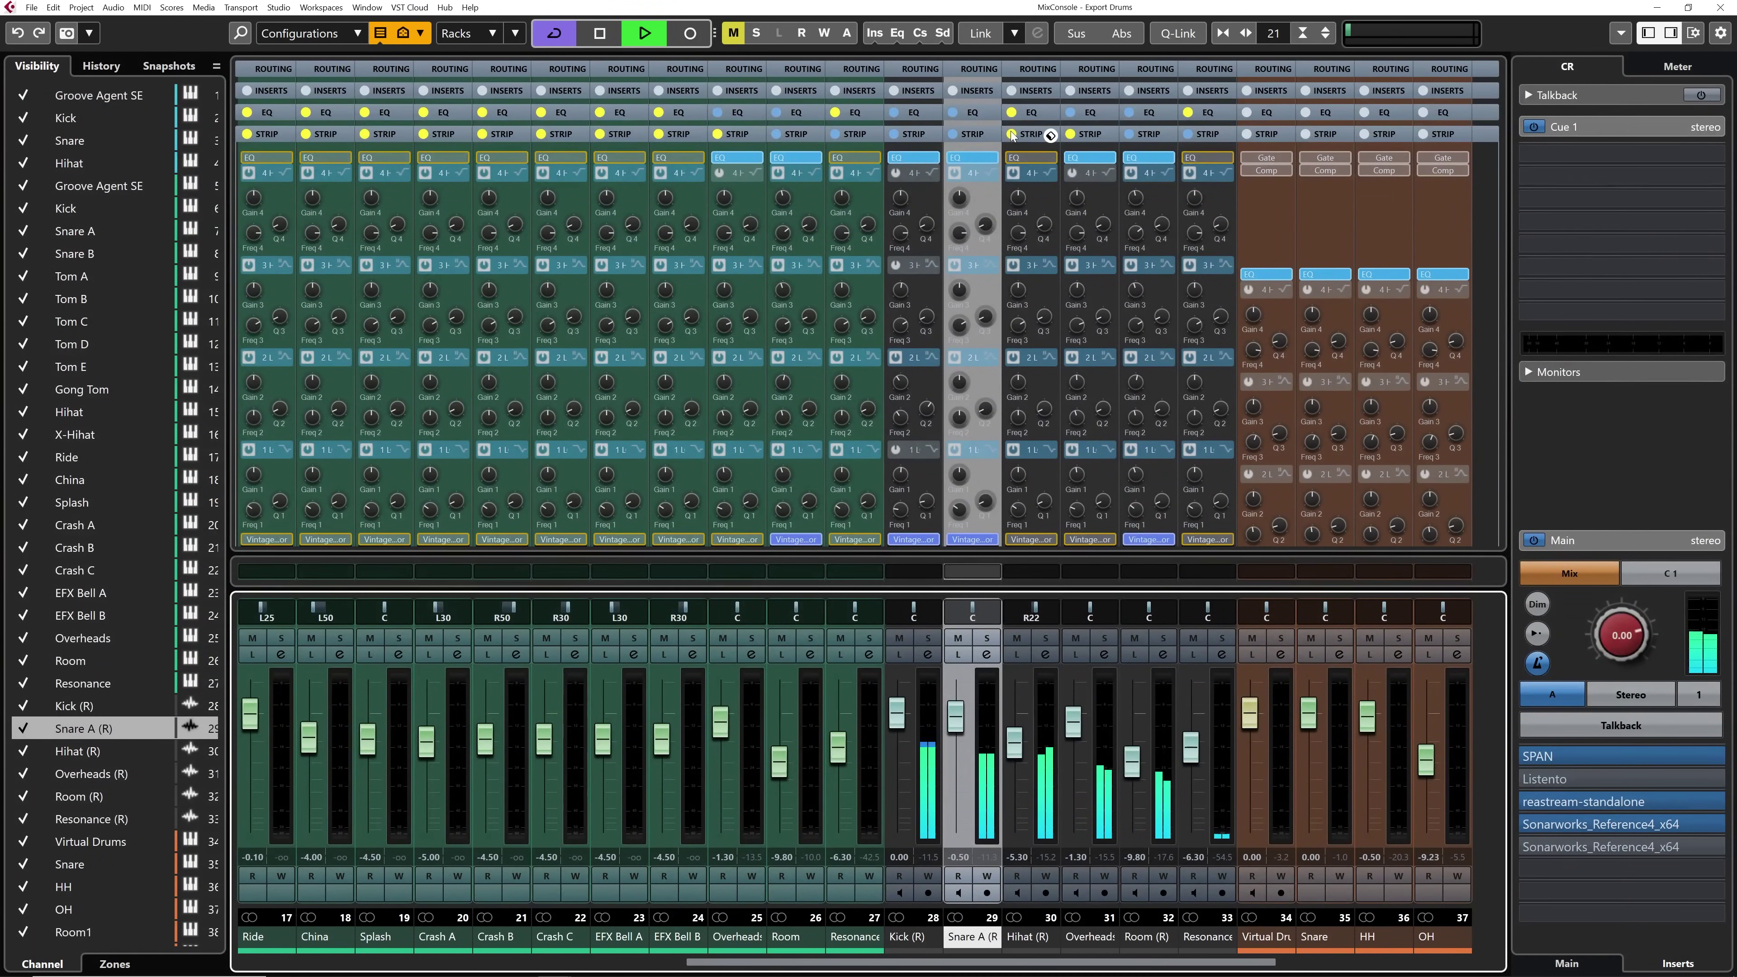
- Turn off the strip and EQ bypass on Hihat (R), the strip bypass on Overheads (R), and the EQ bypass on Resonance (R)
left_click(1013, 134)
left_click(1013, 112)
left_click(1070, 133)
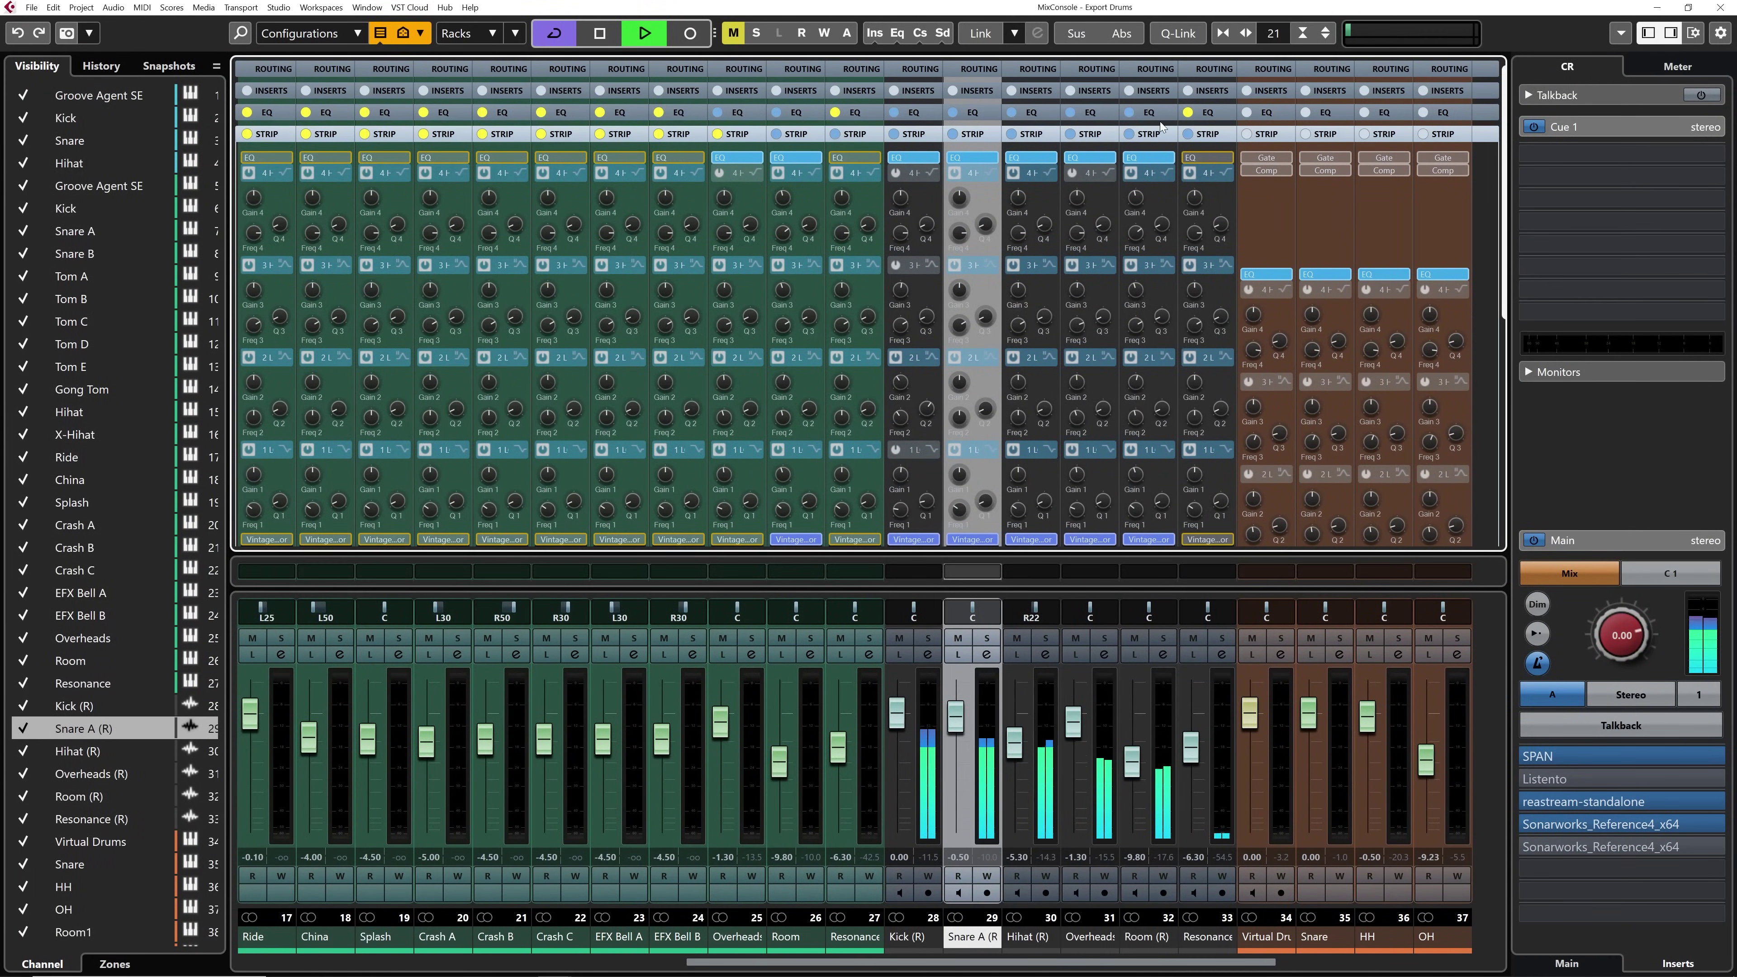
left_click(1188, 112)
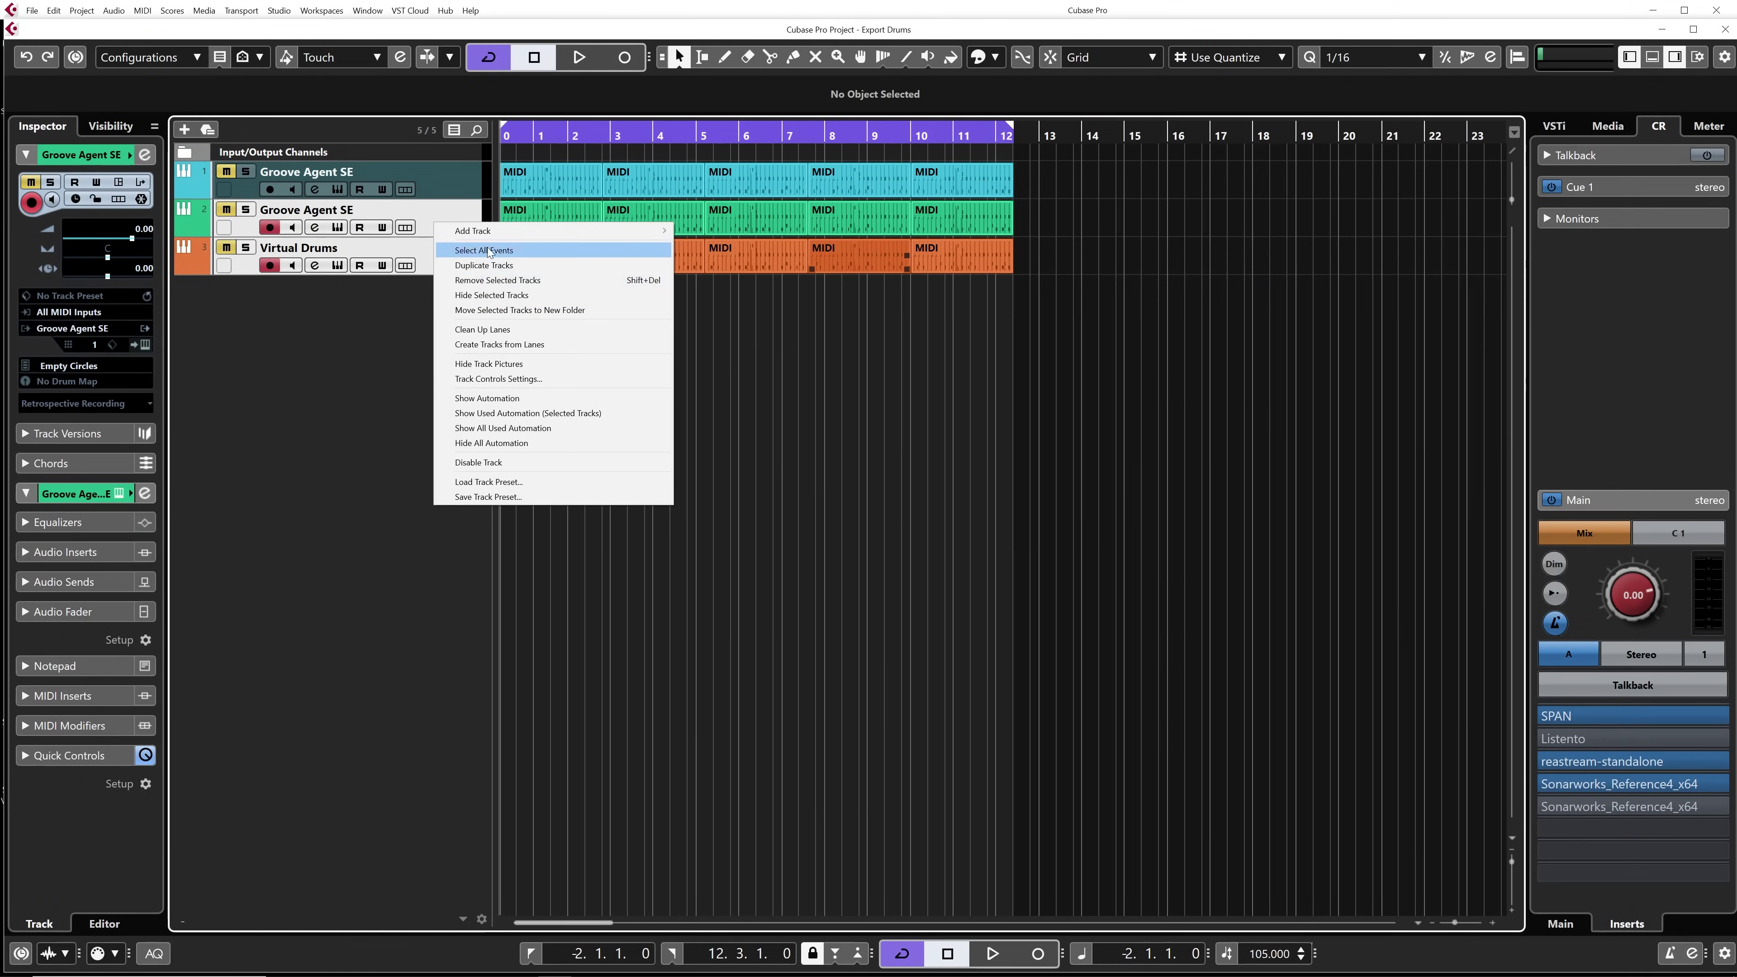
- Remove the green Groove Agent SE and Virtual Drums tracks, show the VST instruments rack and unmute the remaining Groove Agent SE track
left_click(490, 281)
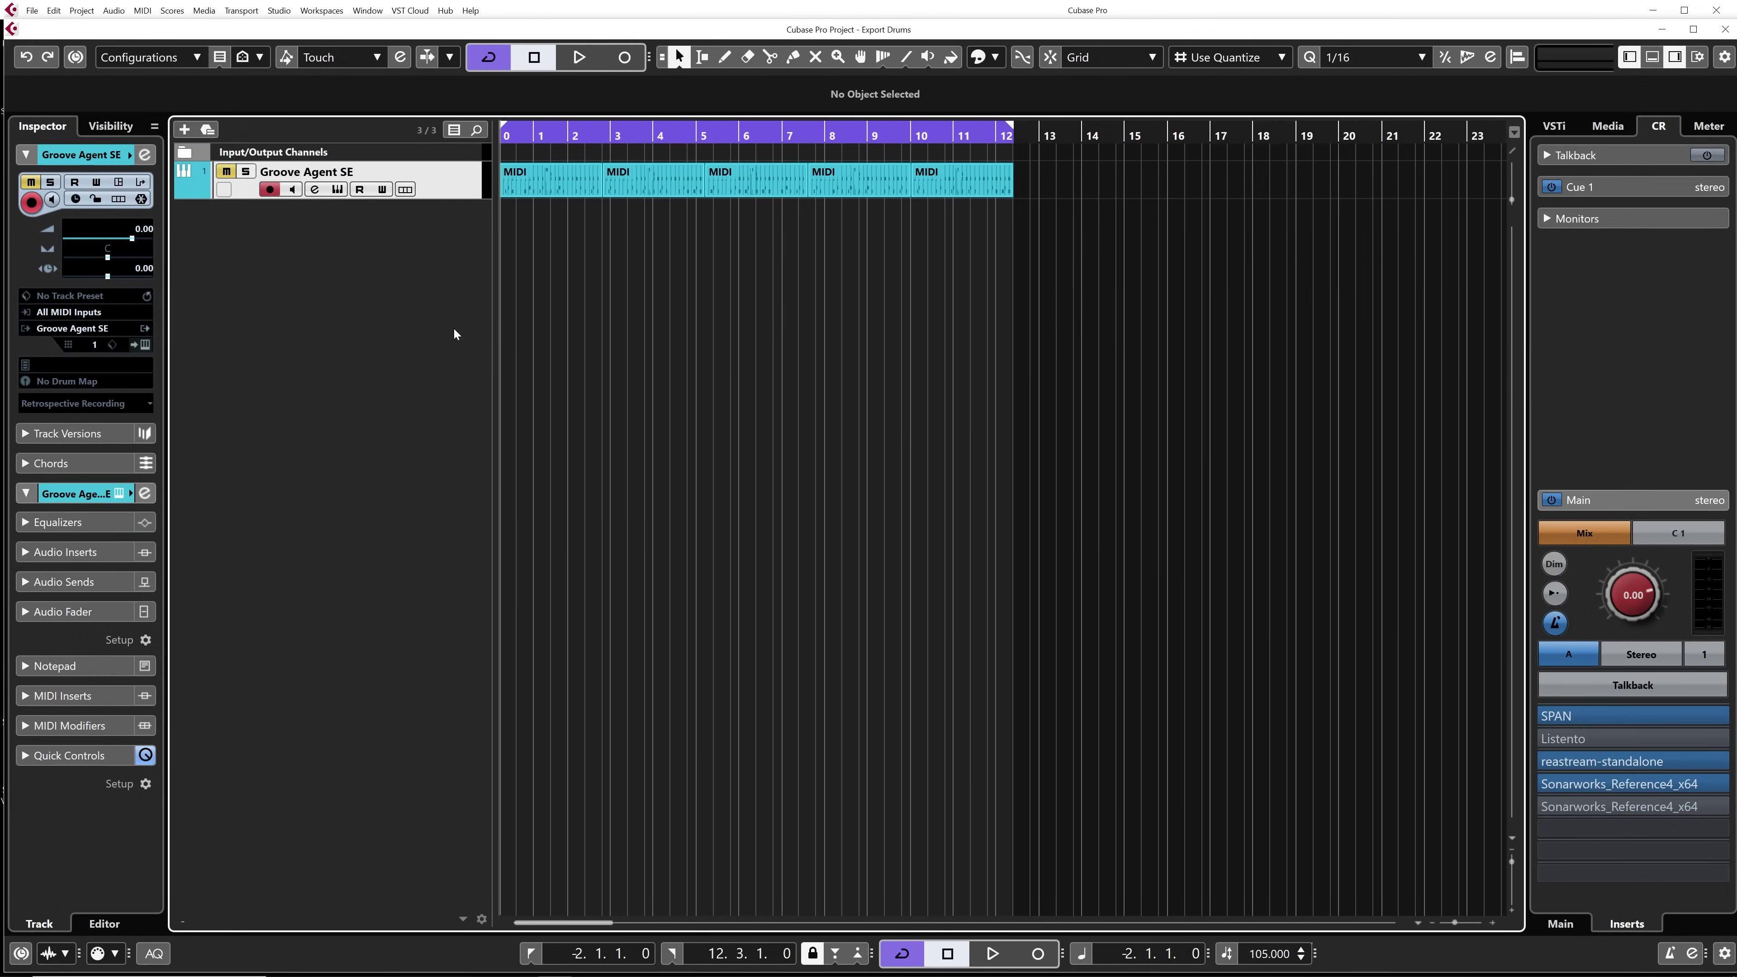
left_click(1553, 126)
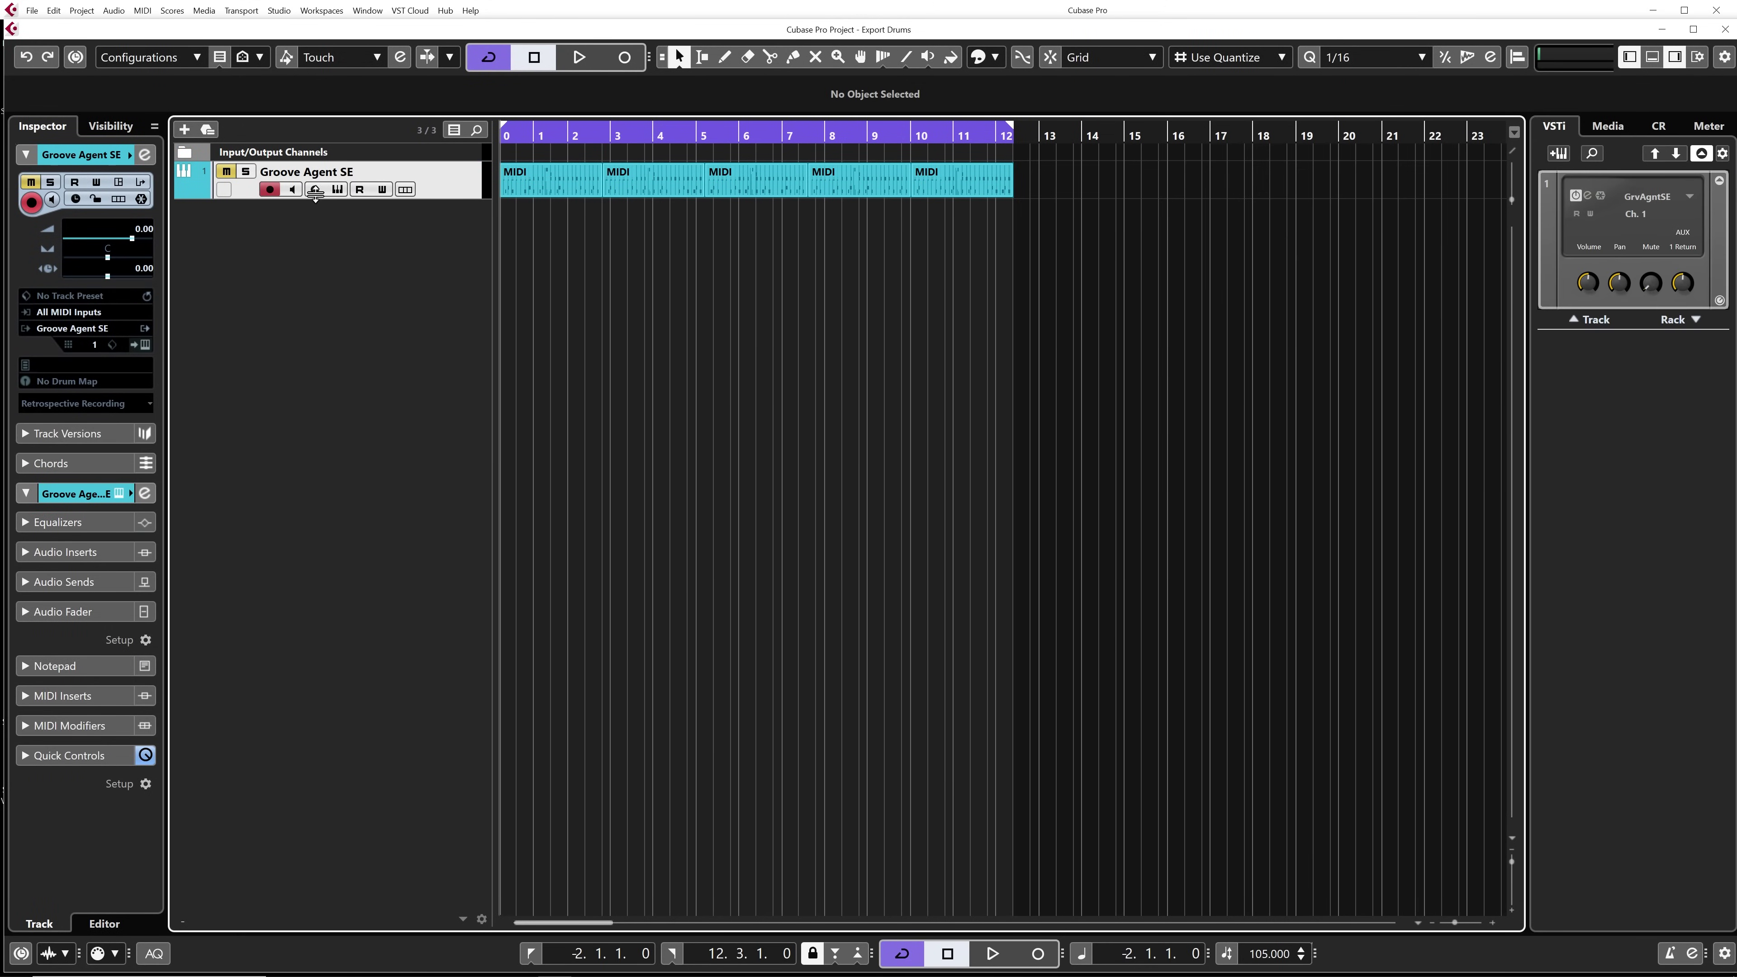
left_click(221, 173)
- Dissolve all MIDI parts on the Groove Agent SE track into separate pitches with optimized display
left_click_drag(1202, 257, 505, 207)
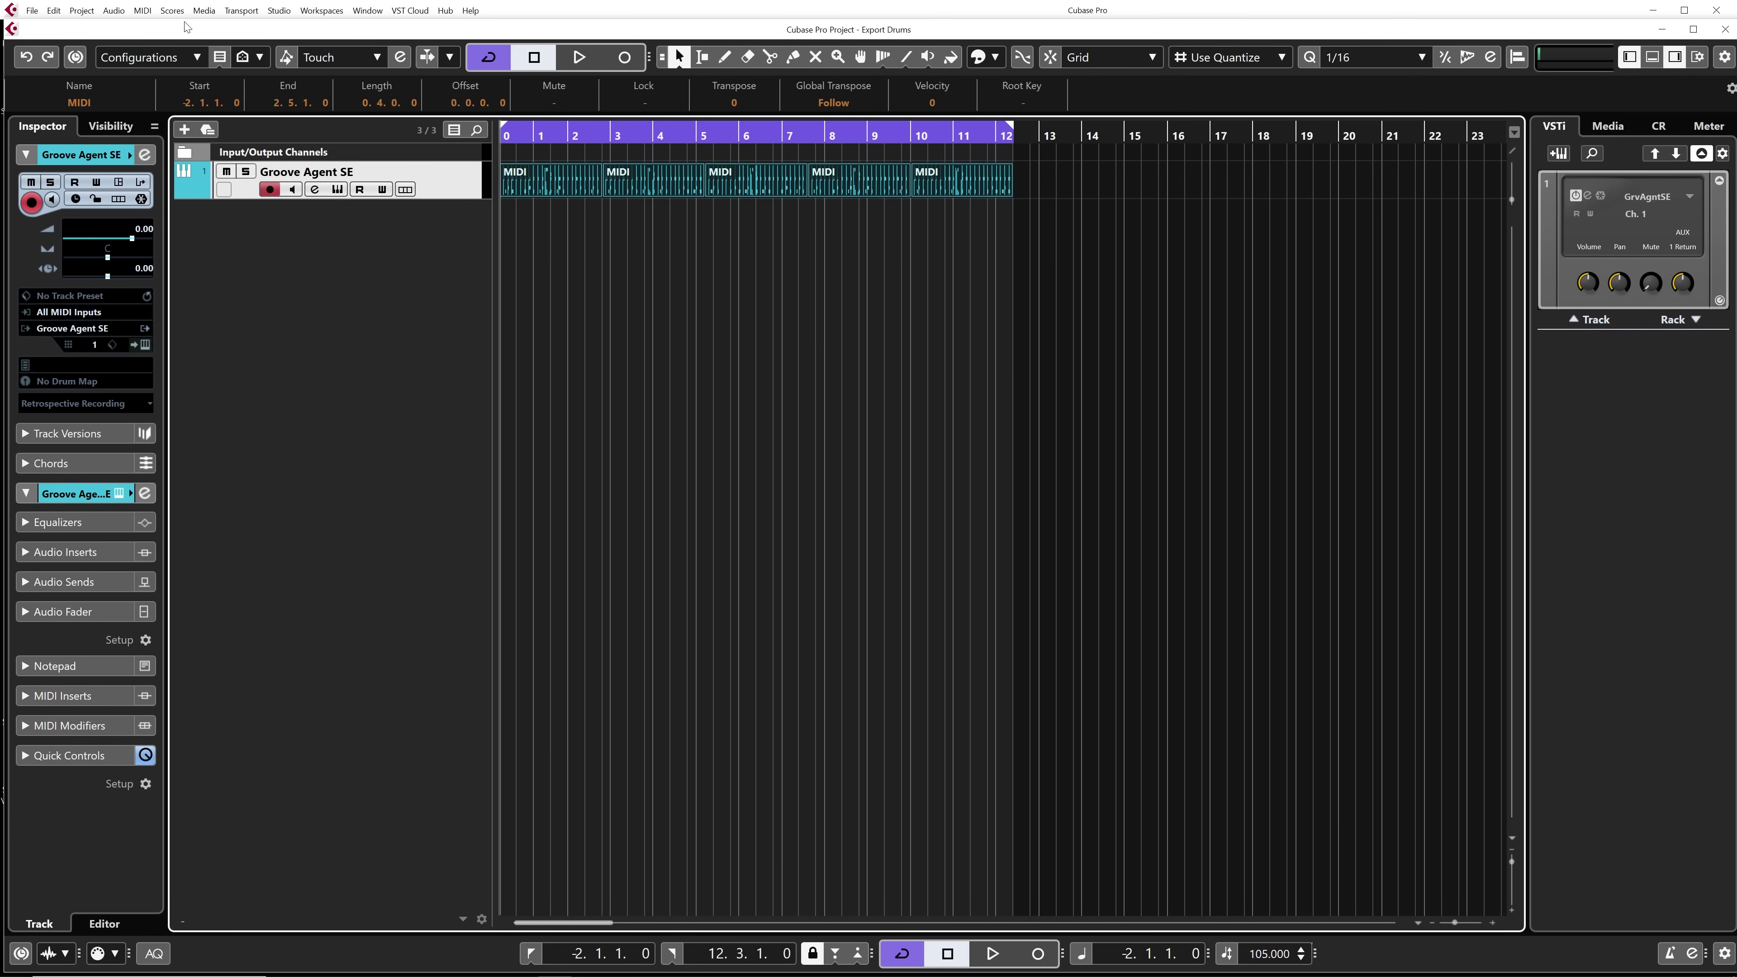
left_click(144, 12)
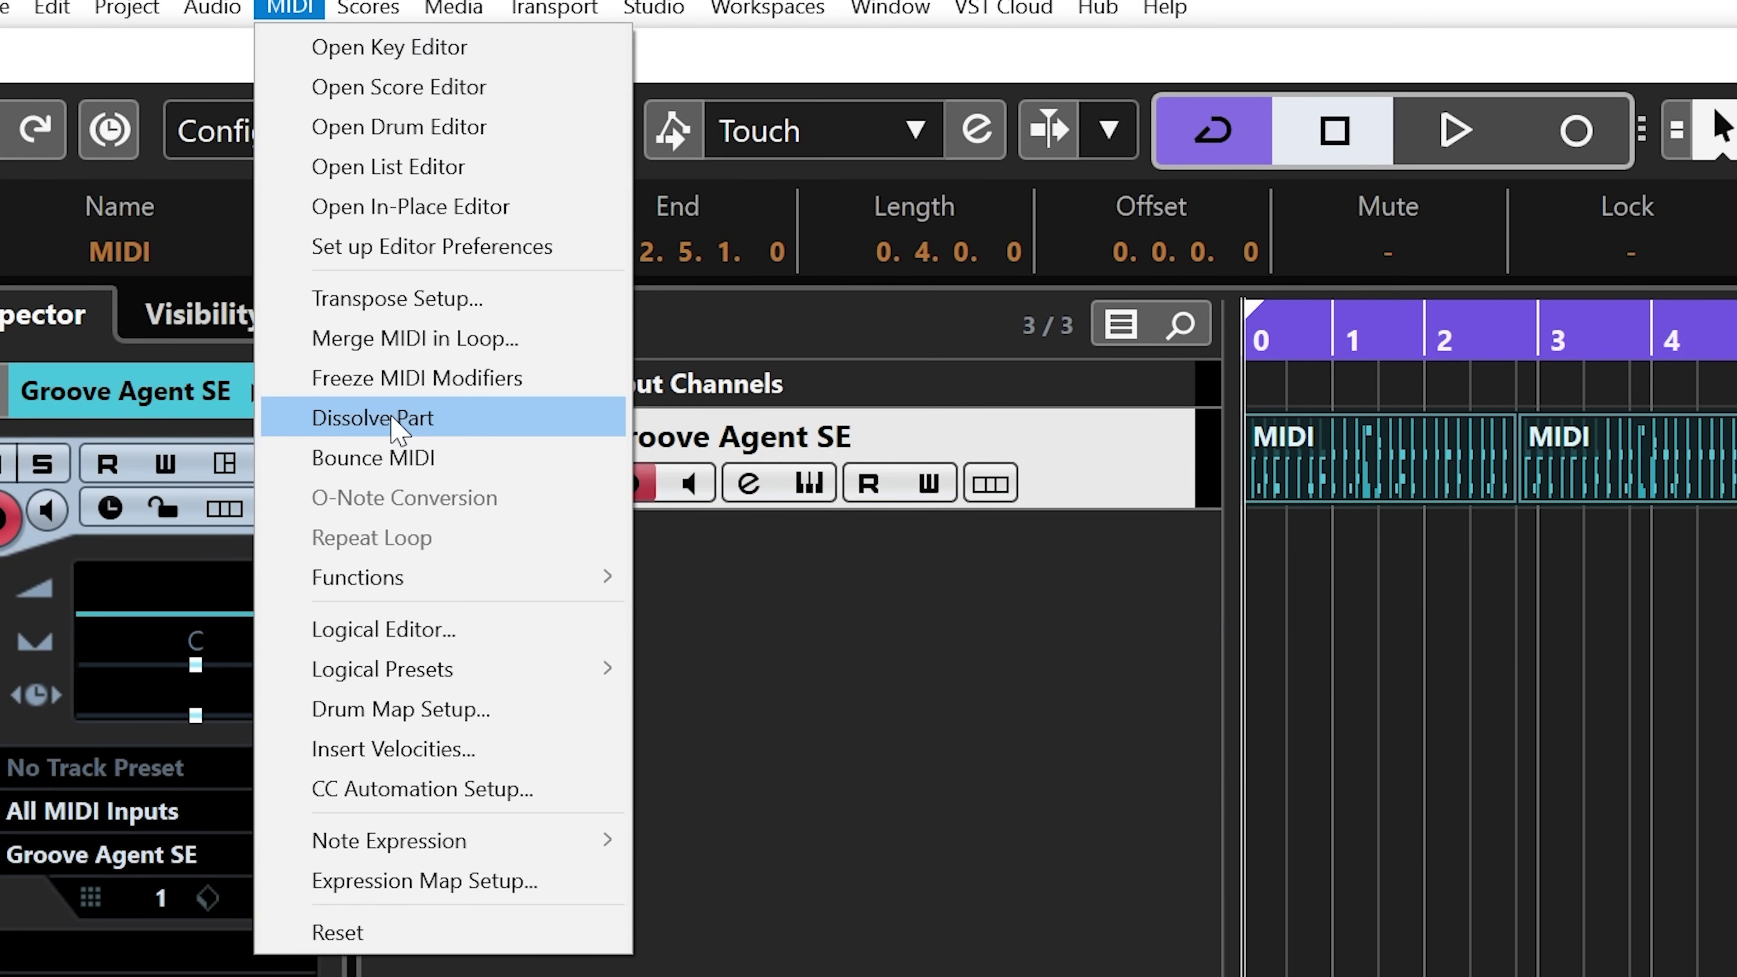
left_click(400, 430)
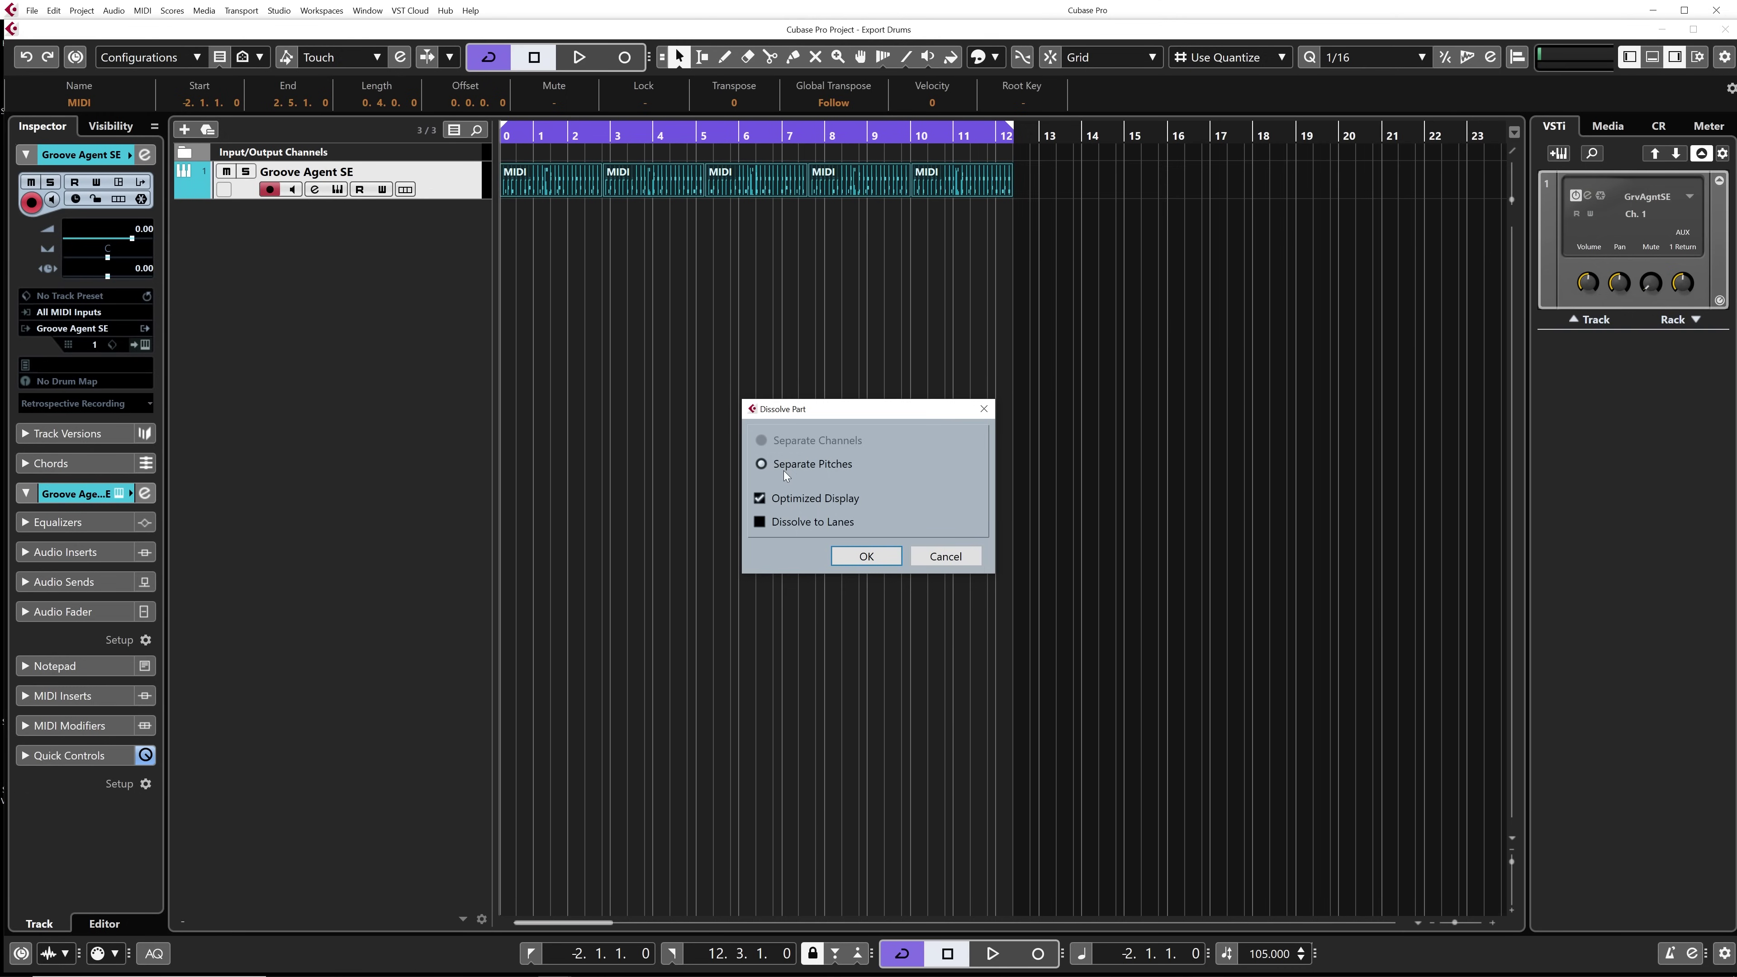
left_click(865, 556)
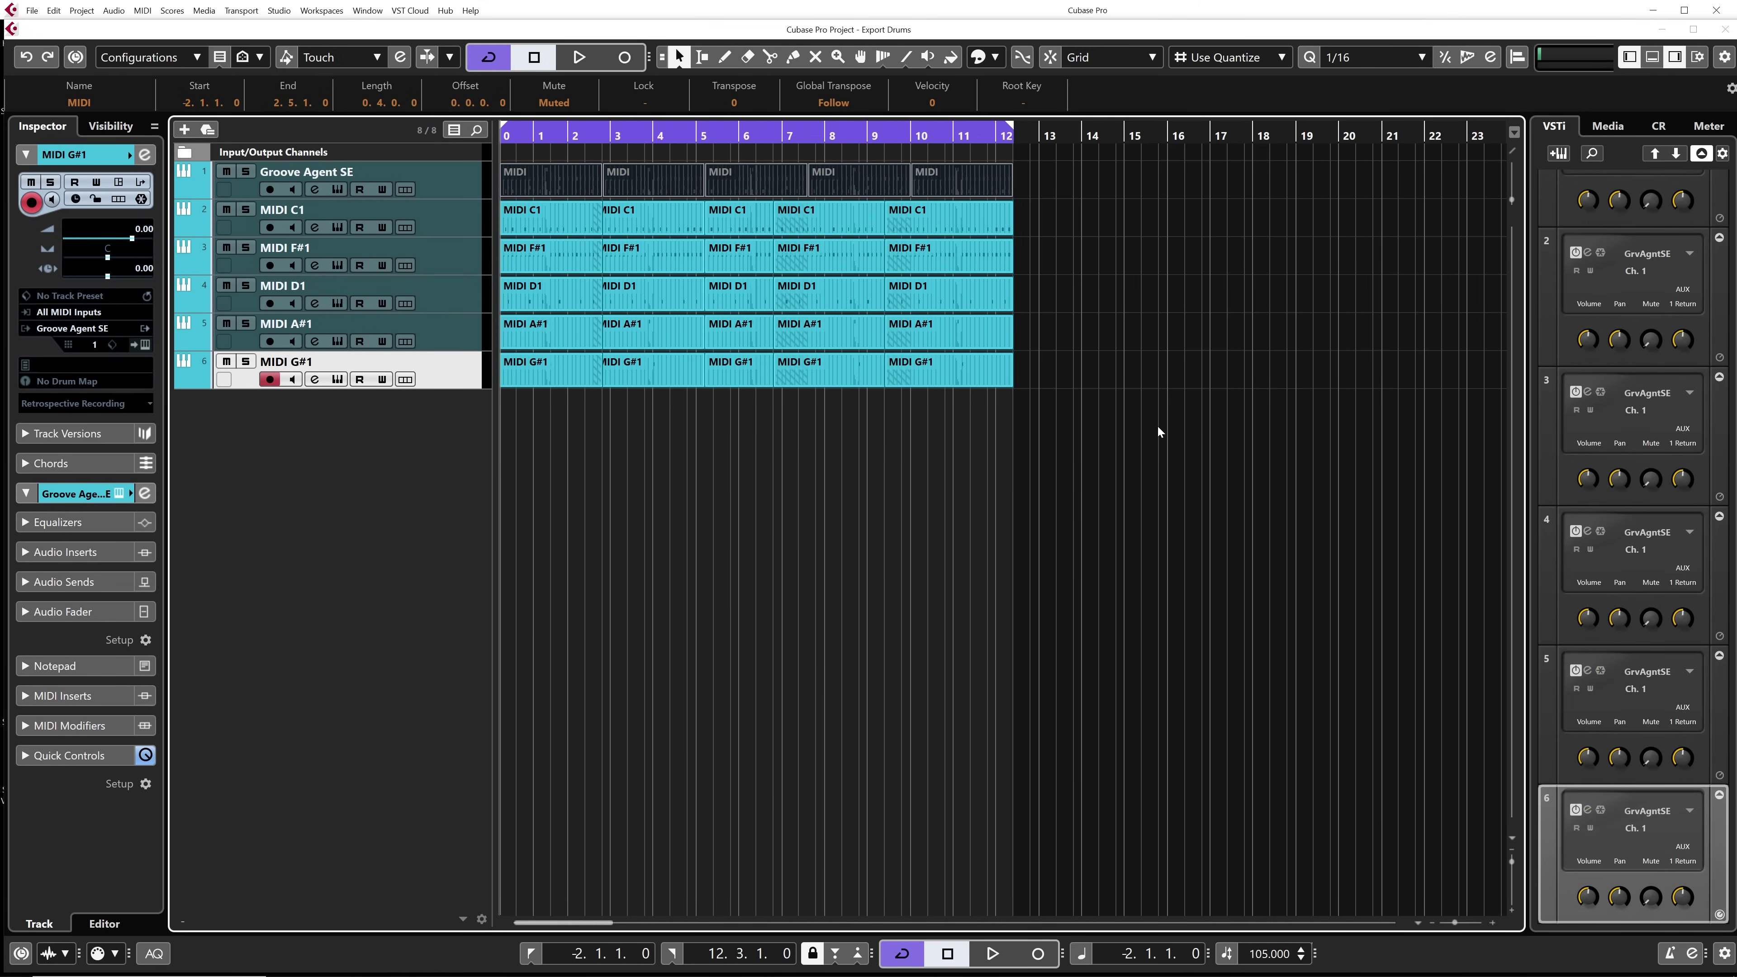
- Select the dissolved parts on the pitch-named tracks, clear the selection, and undo the dissolve
mouse_move(1158, 425)
left_mouse_down()
mouse_move(583, 231)
mouse_move(600, 339)
left_mouse_up()
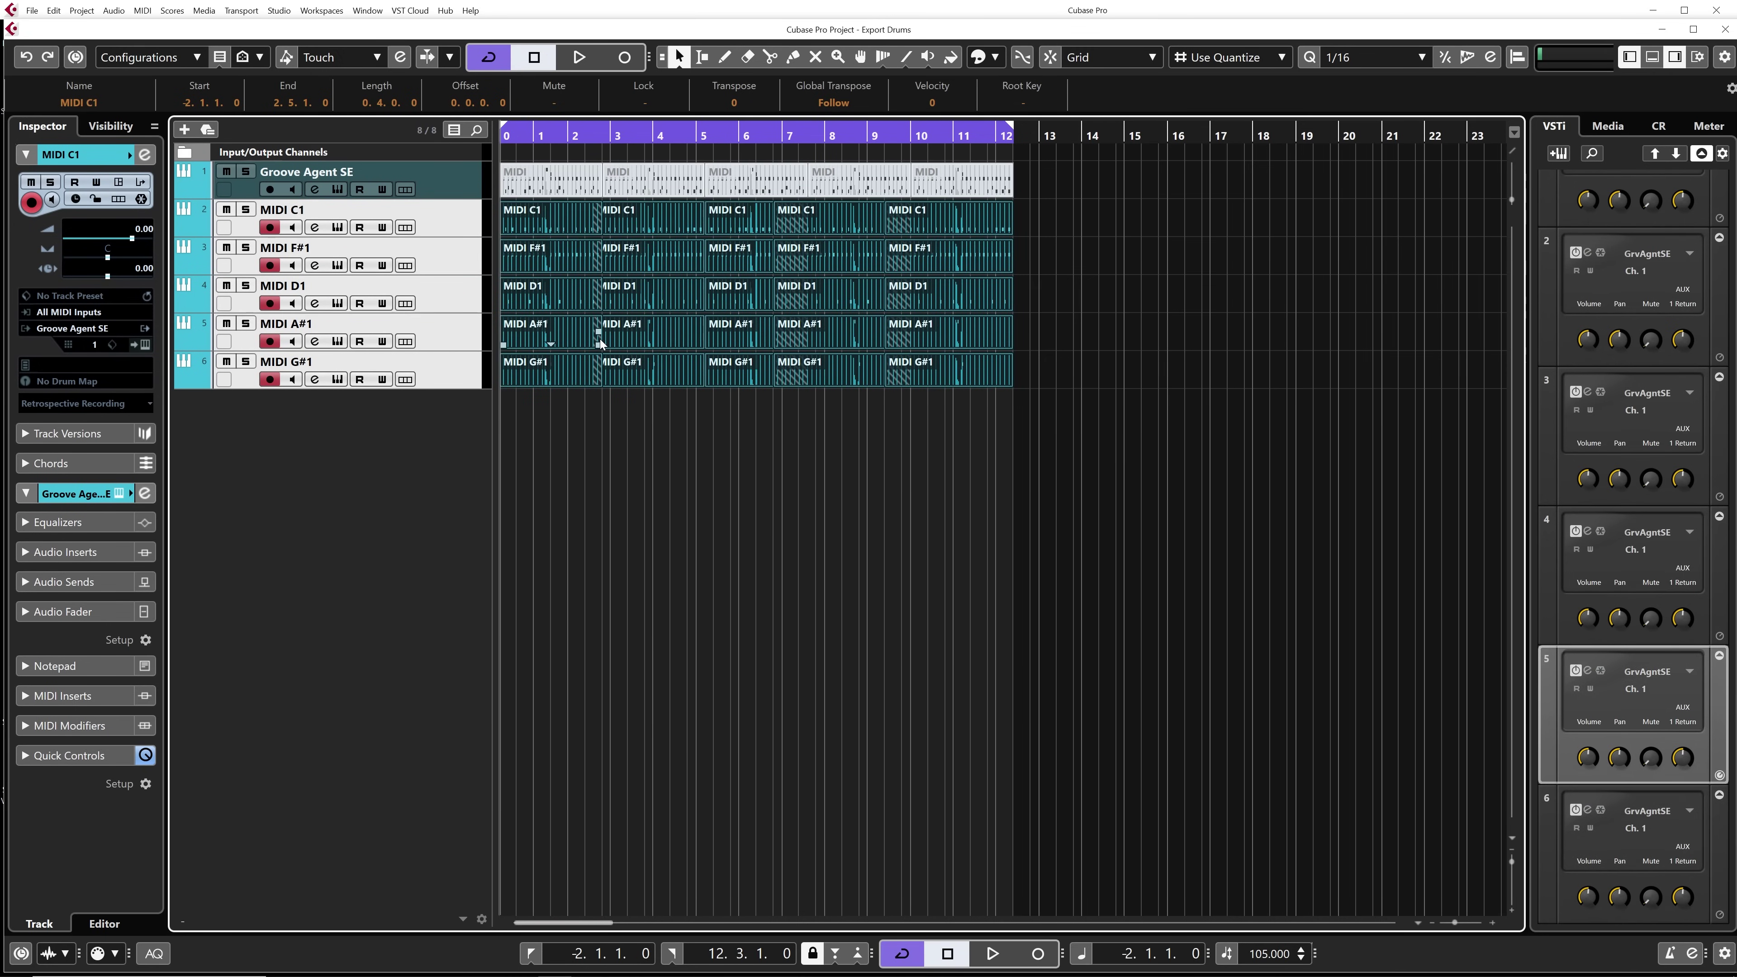
left_click(635, 404)
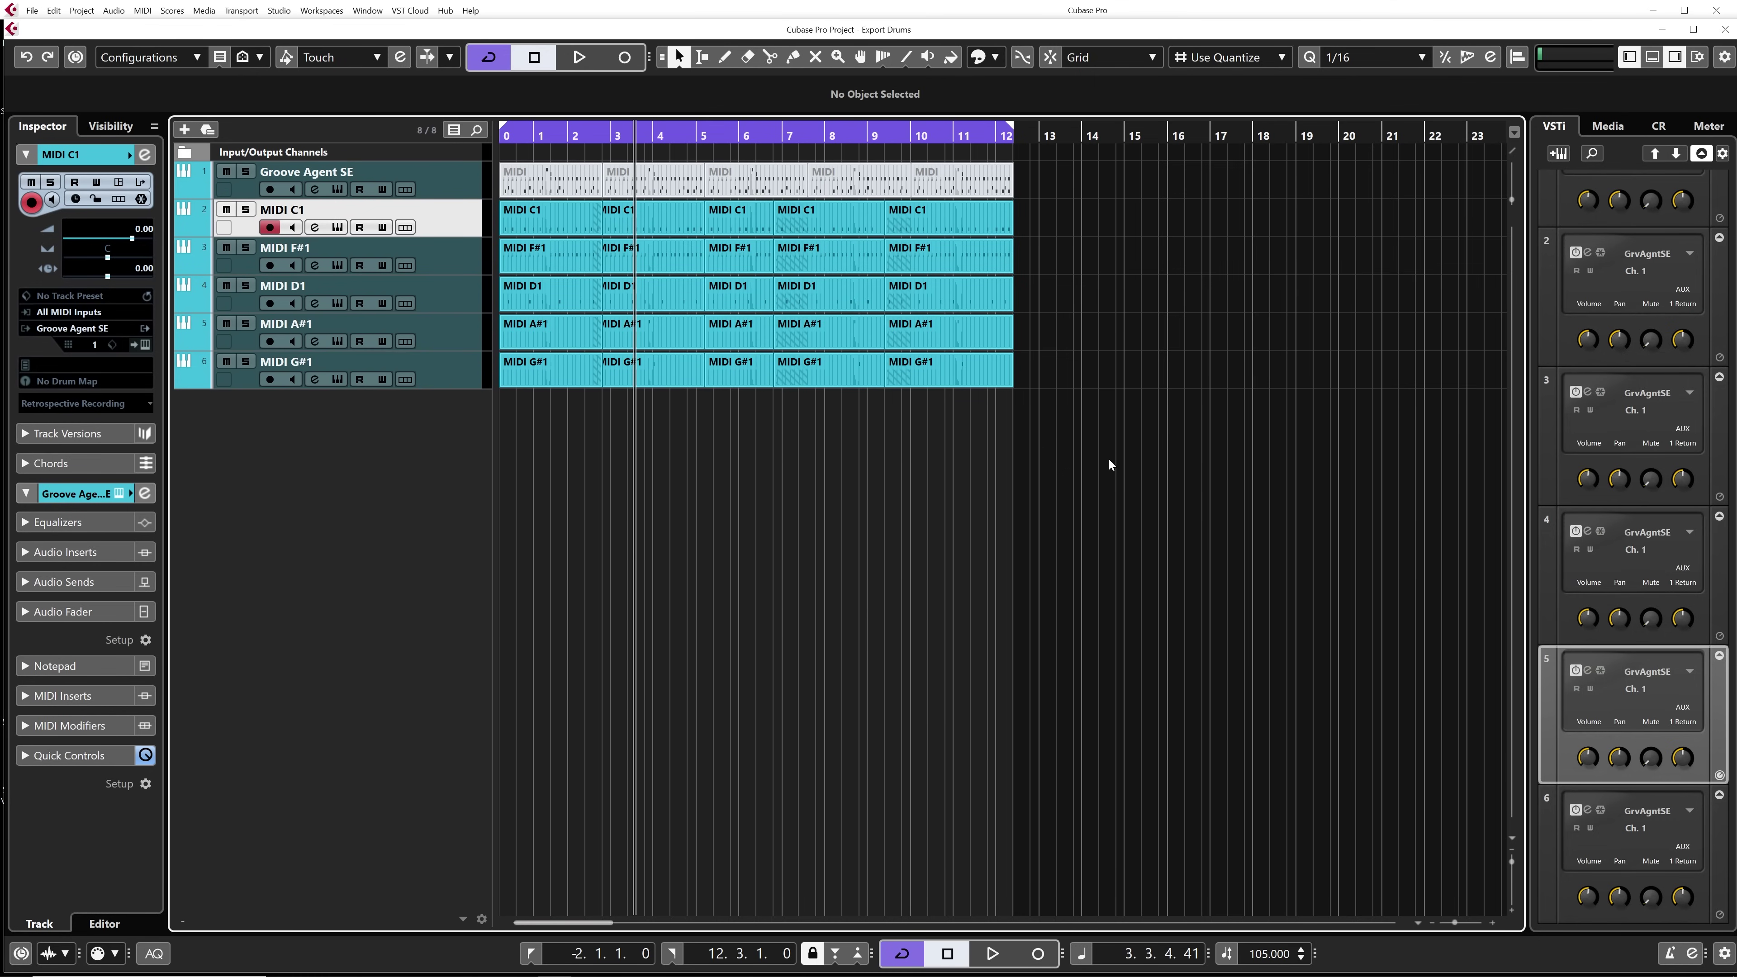
key("ctrl+z")
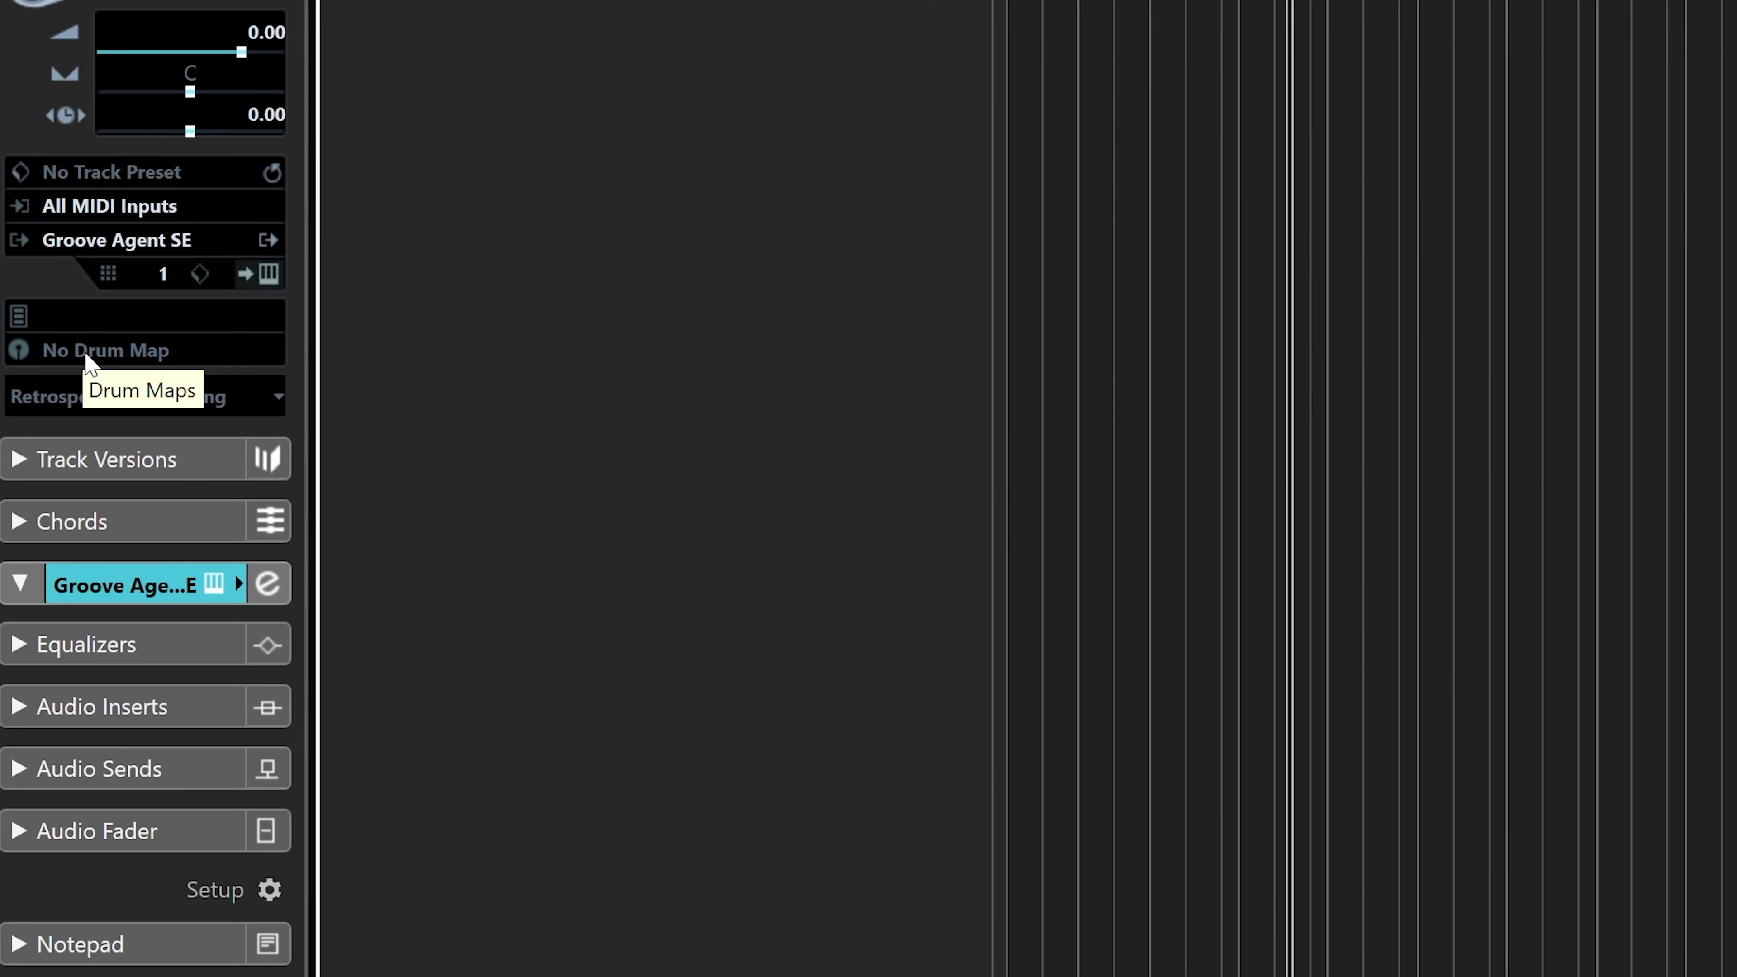
- Create a drum map from the instrument for the Groove Agent SE track and open its first MIDI part in the Drum Editor
left_click(60, 382)
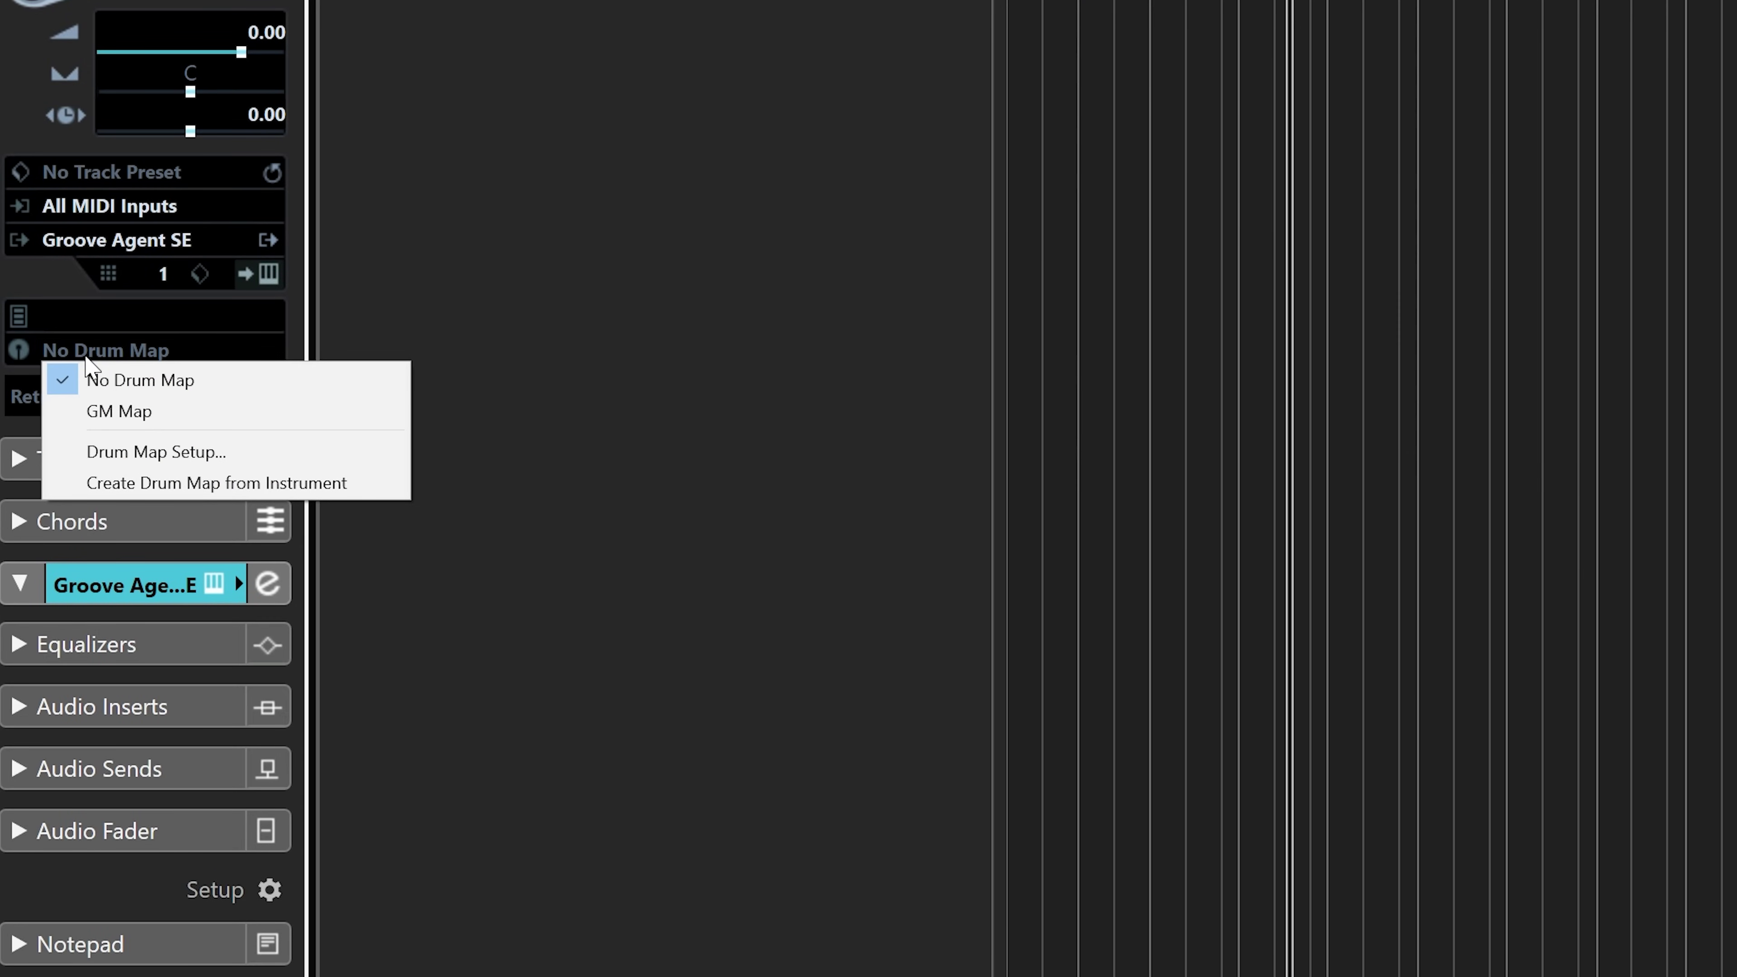
left_click(117, 483)
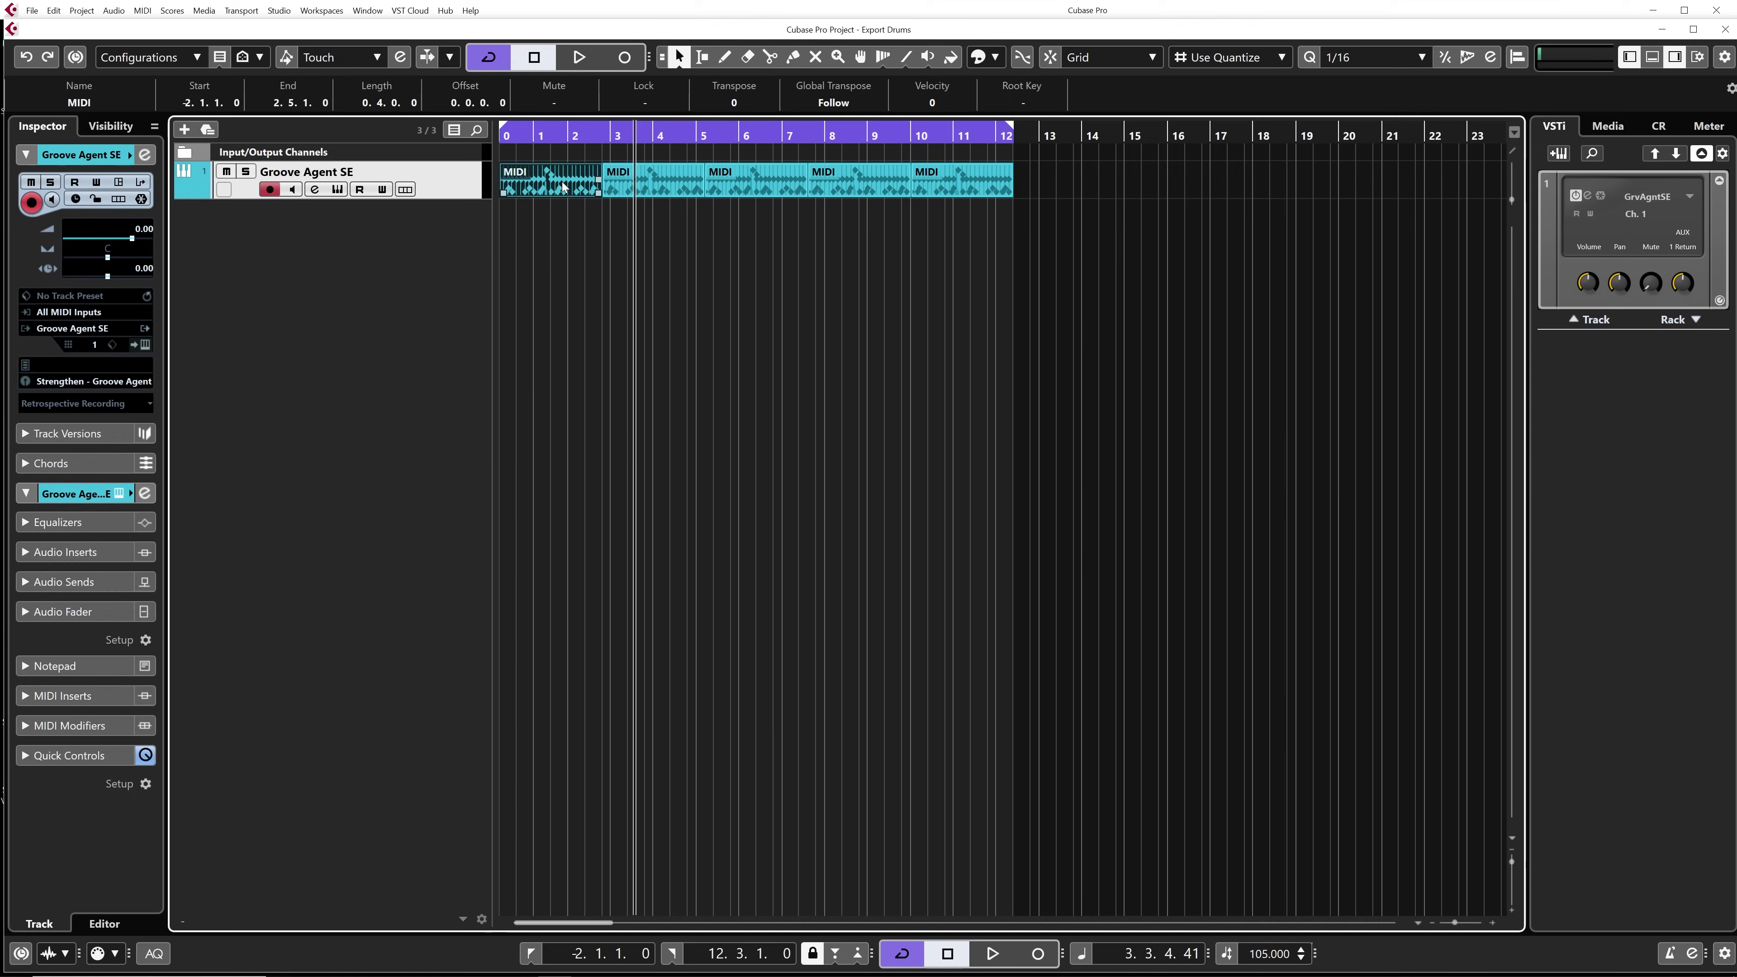
double_click(564, 187)
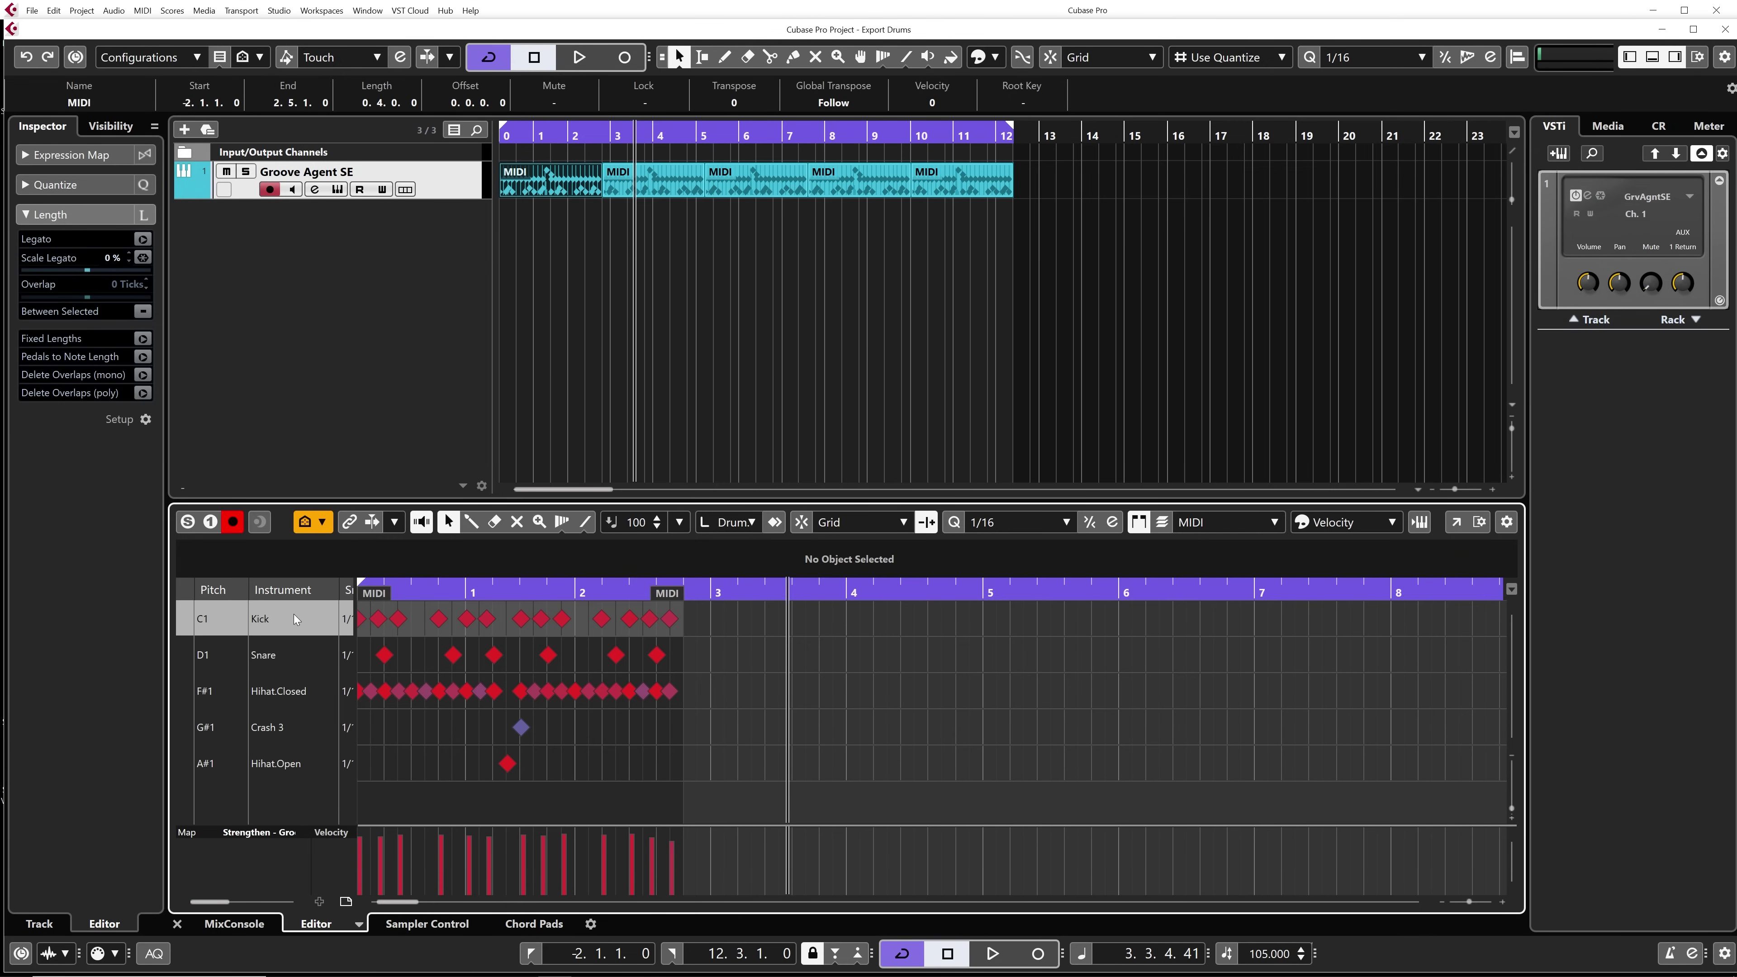
- Go through the Kick, Snare, Hihat.Closed, Crash 3 and Hihat.Open rows of the drum map and examine their notes
left_click(287, 655)
left_click(285, 691)
left_click(285, 727)
left_click(287, 767)
left_click(288, 726)
left_click(289, 694)
left_click(289, 670)
left_click(294, 633)
left_click(292, 658)
left_click(291, 691)
left_click(284, 732)
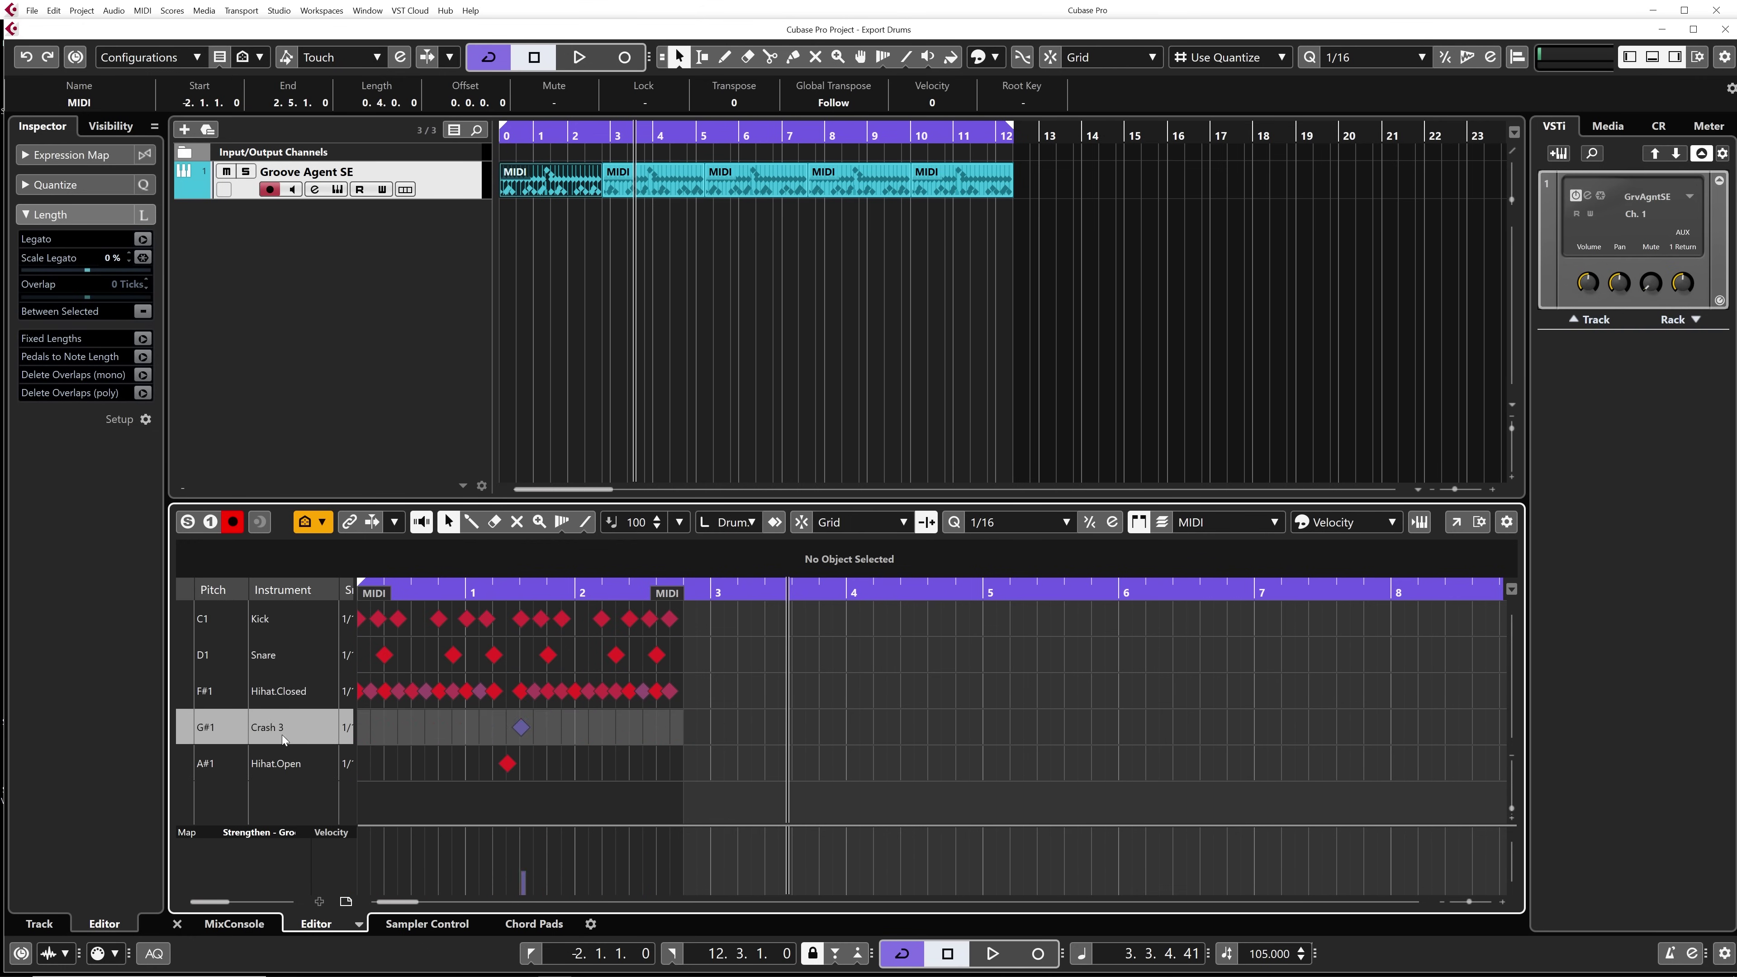
left_click(289, 770)
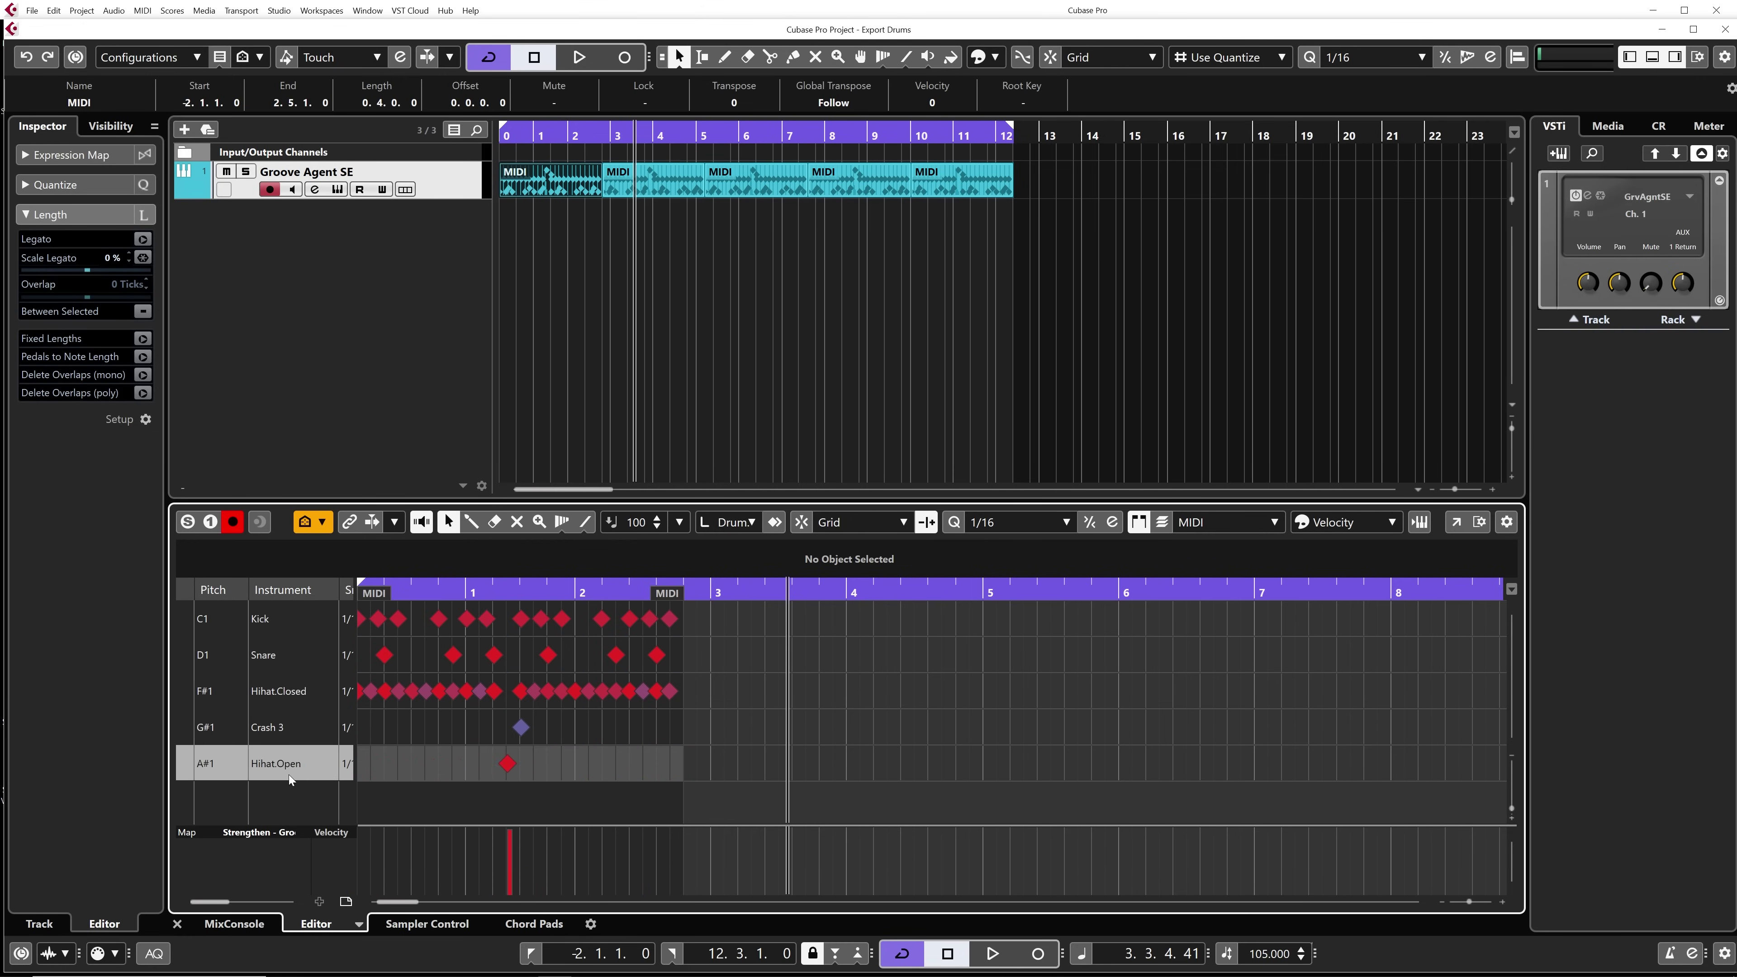
- Dissolve all the drum-mapped MIDI parts on the Groove Agent SE track into separate pitches with optimized display
left_click(427, 334)
left_click_drag(1055, 209, 556, 176)
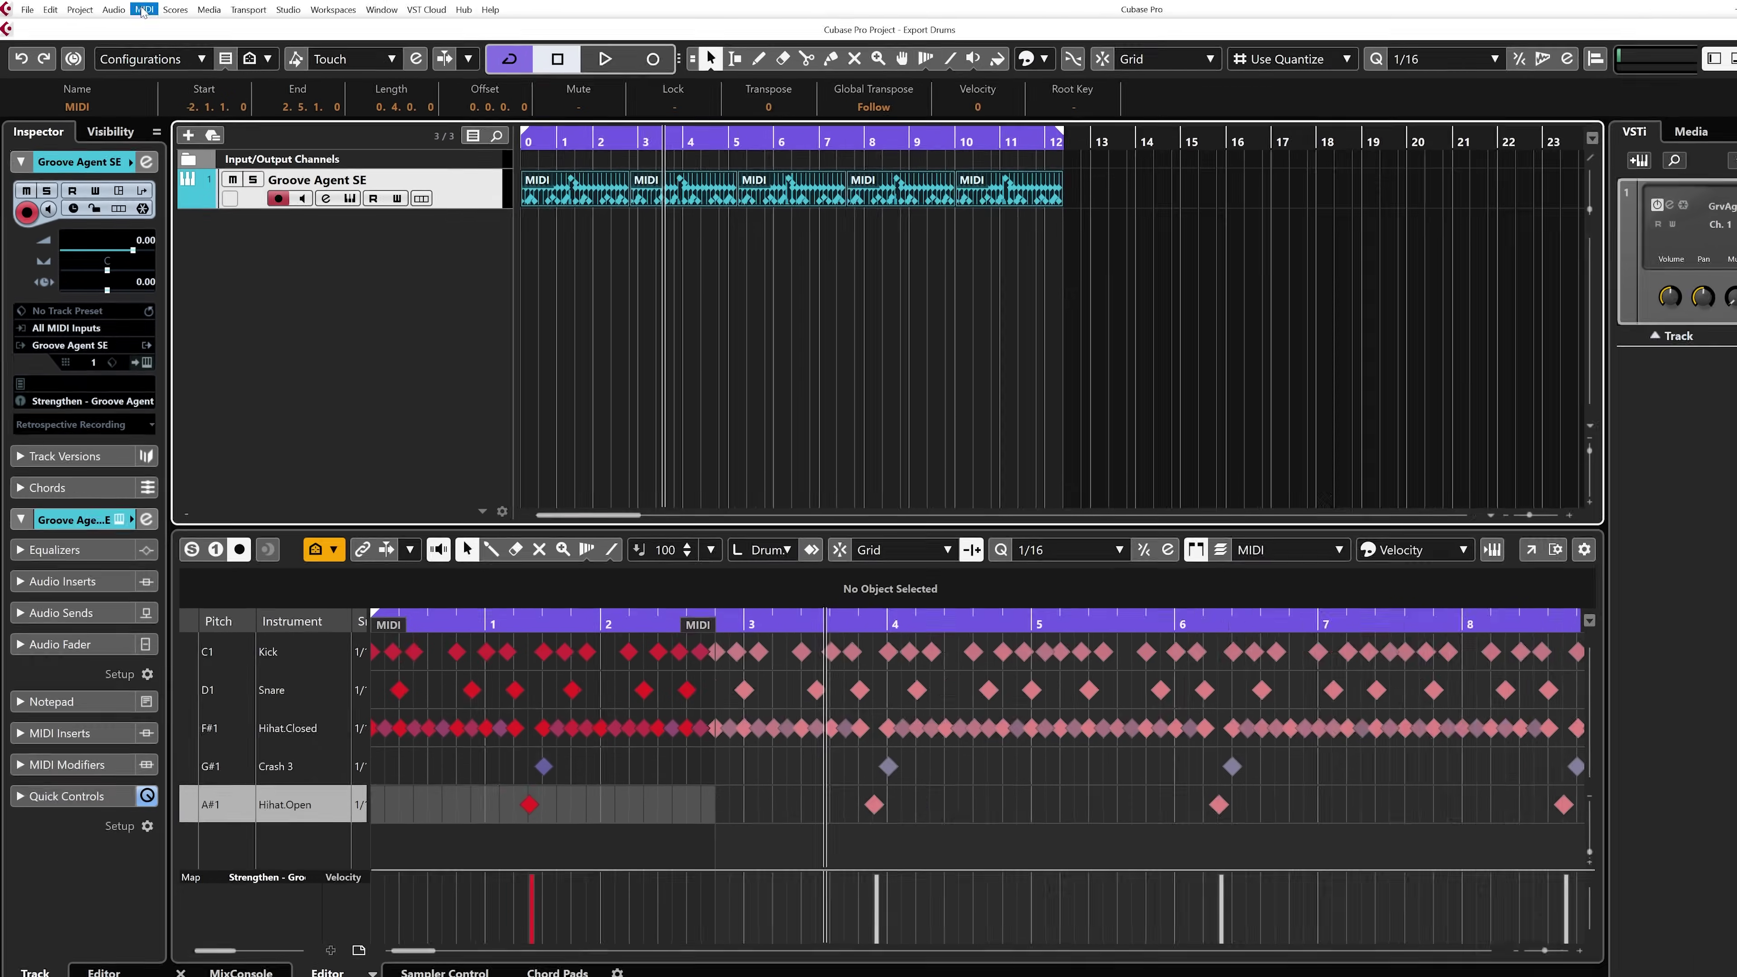
left_click(142, 10)
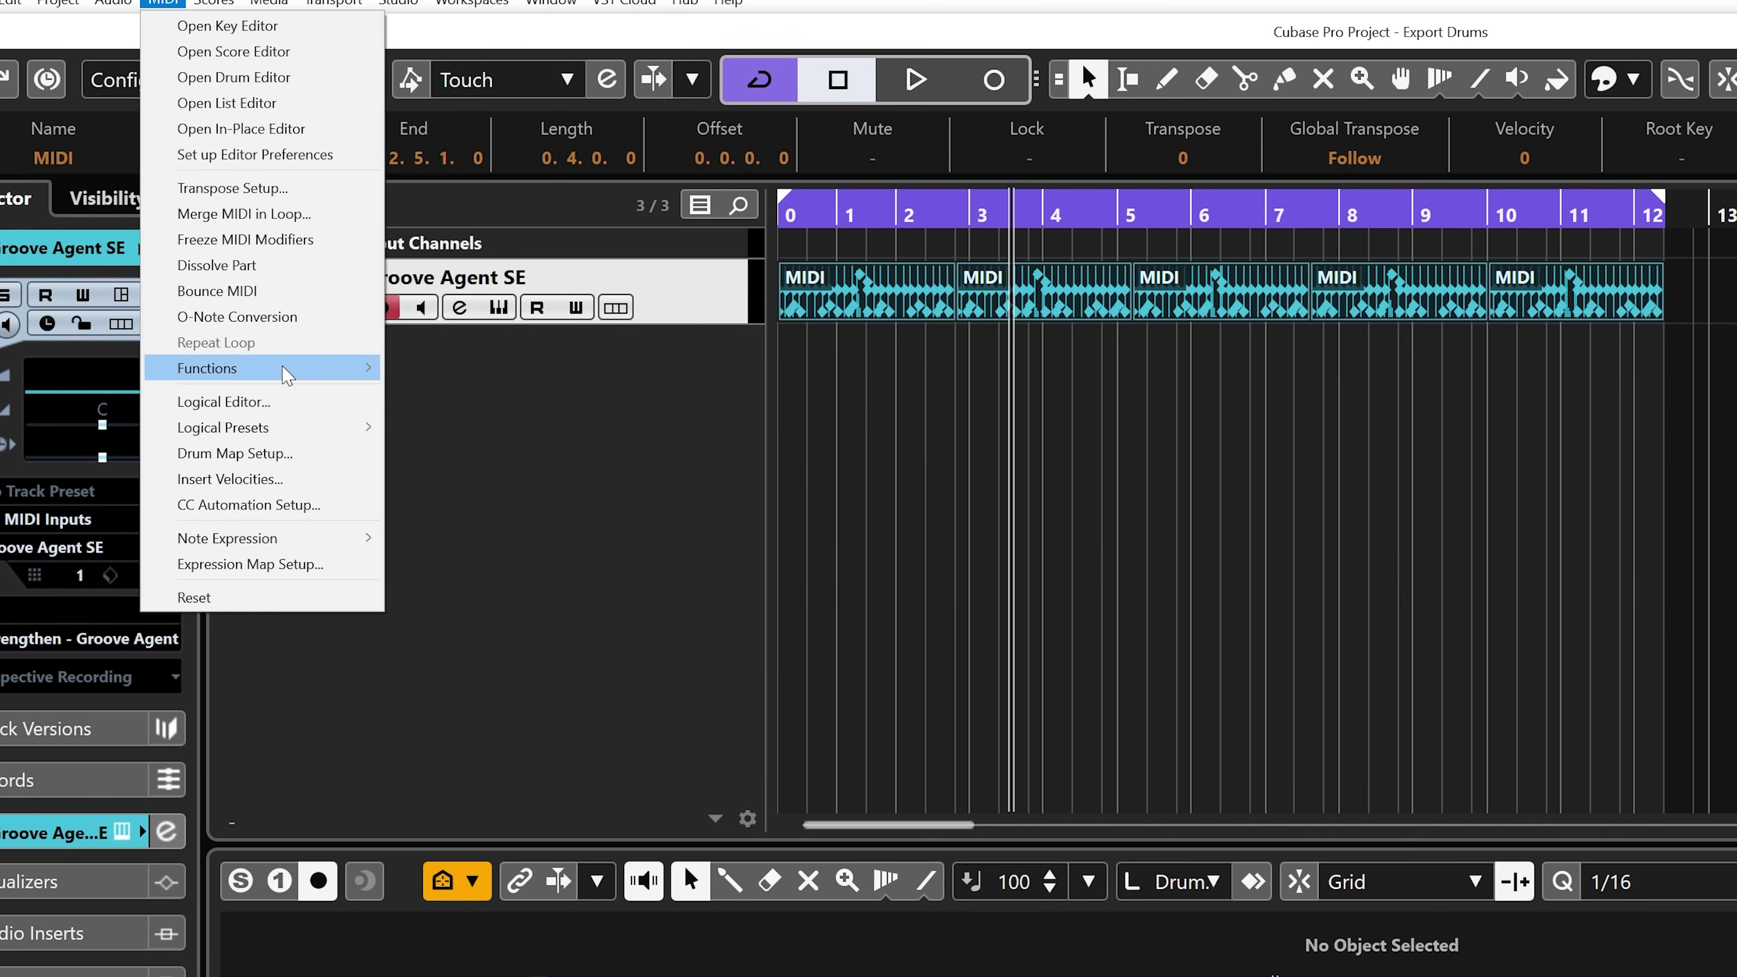
left_click(278, 267)
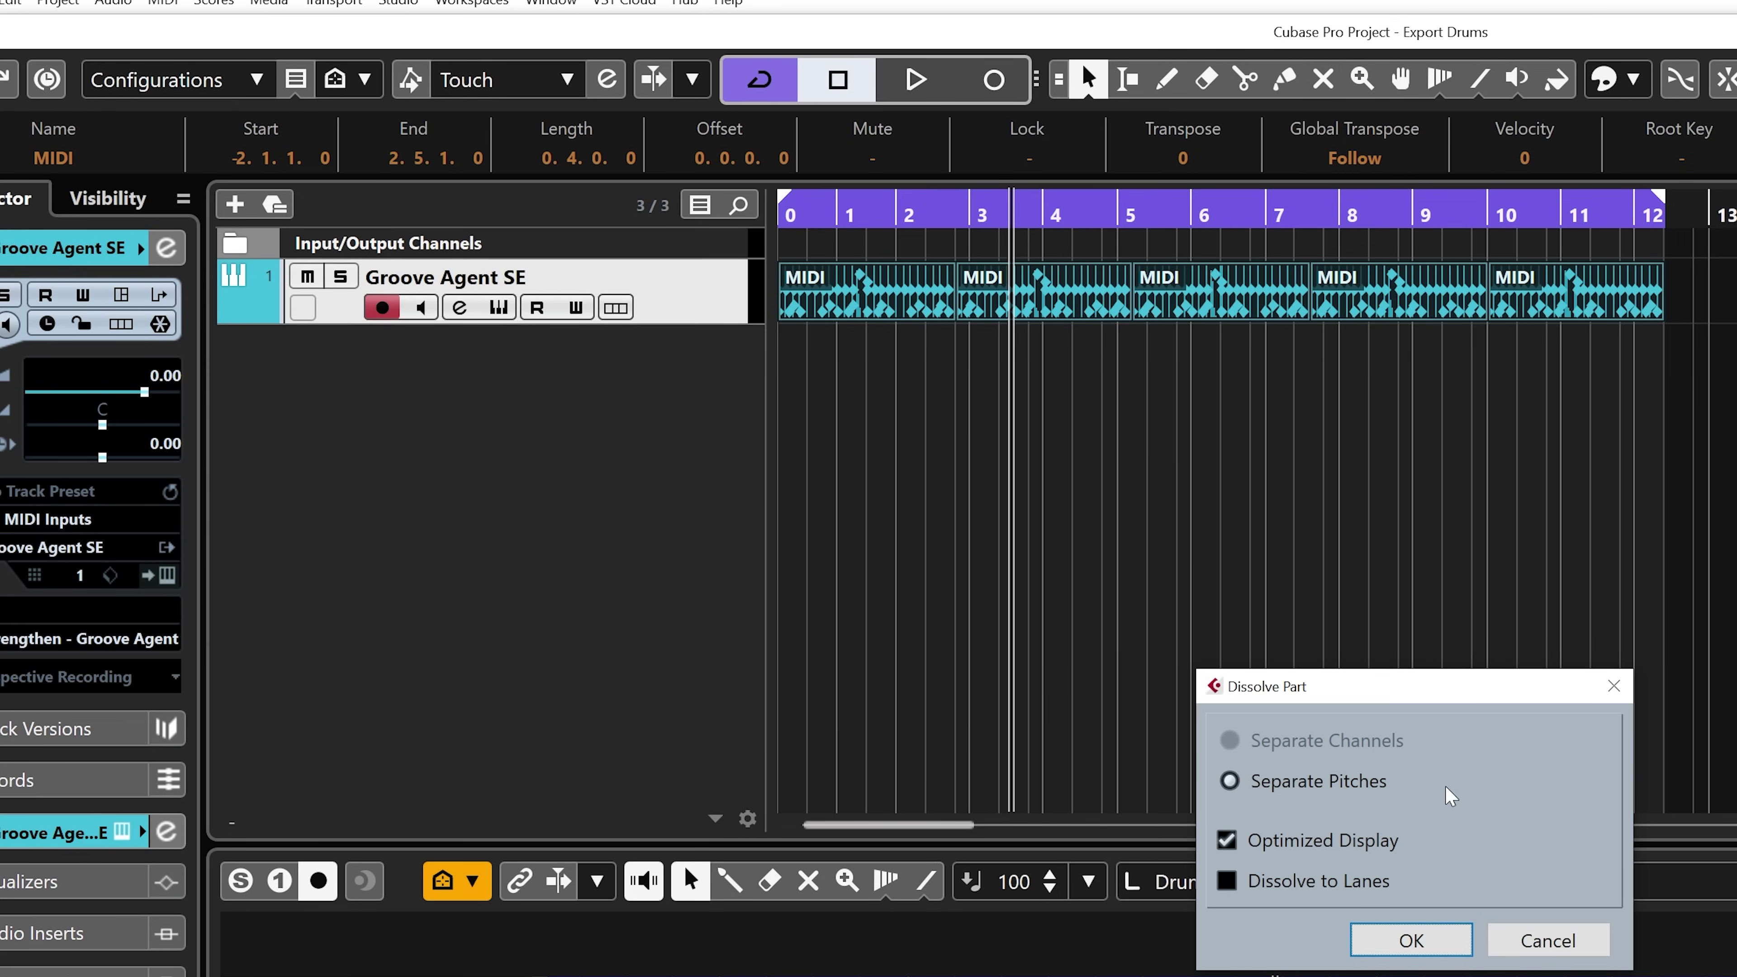
left_click(1411, 940)
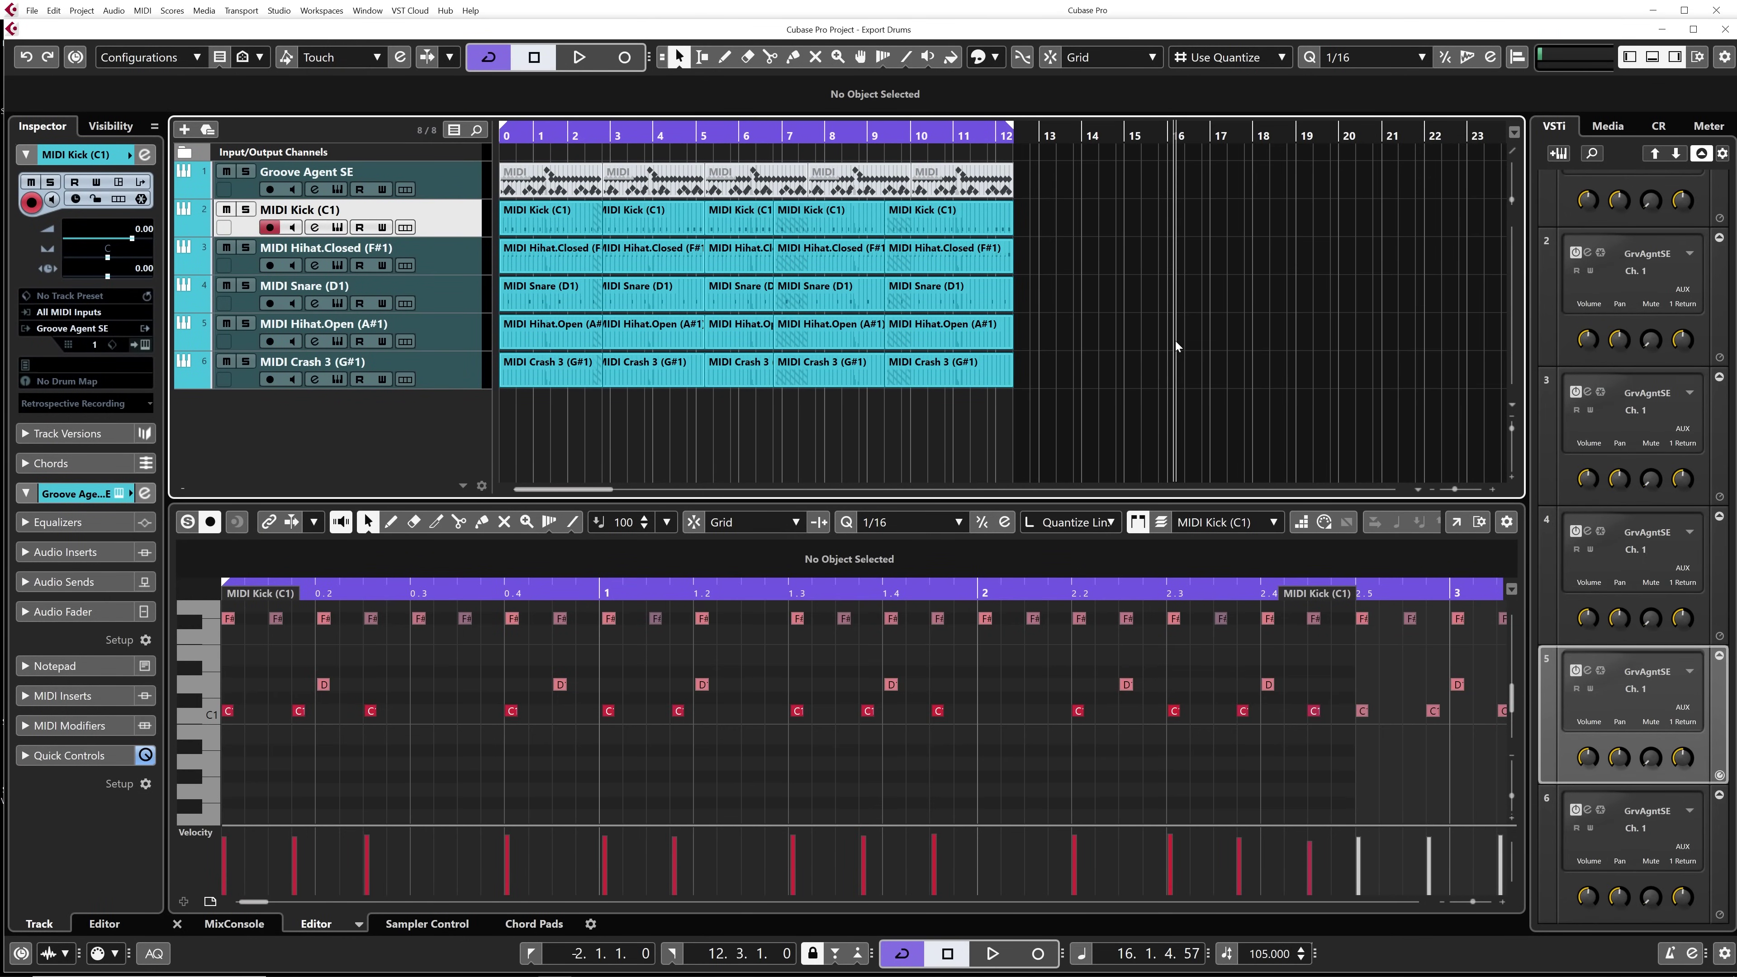
- Look over the dissolved drum tracks, play them from the start, check their levels in the MixConsole, and stop playback
left_click(453, 228)
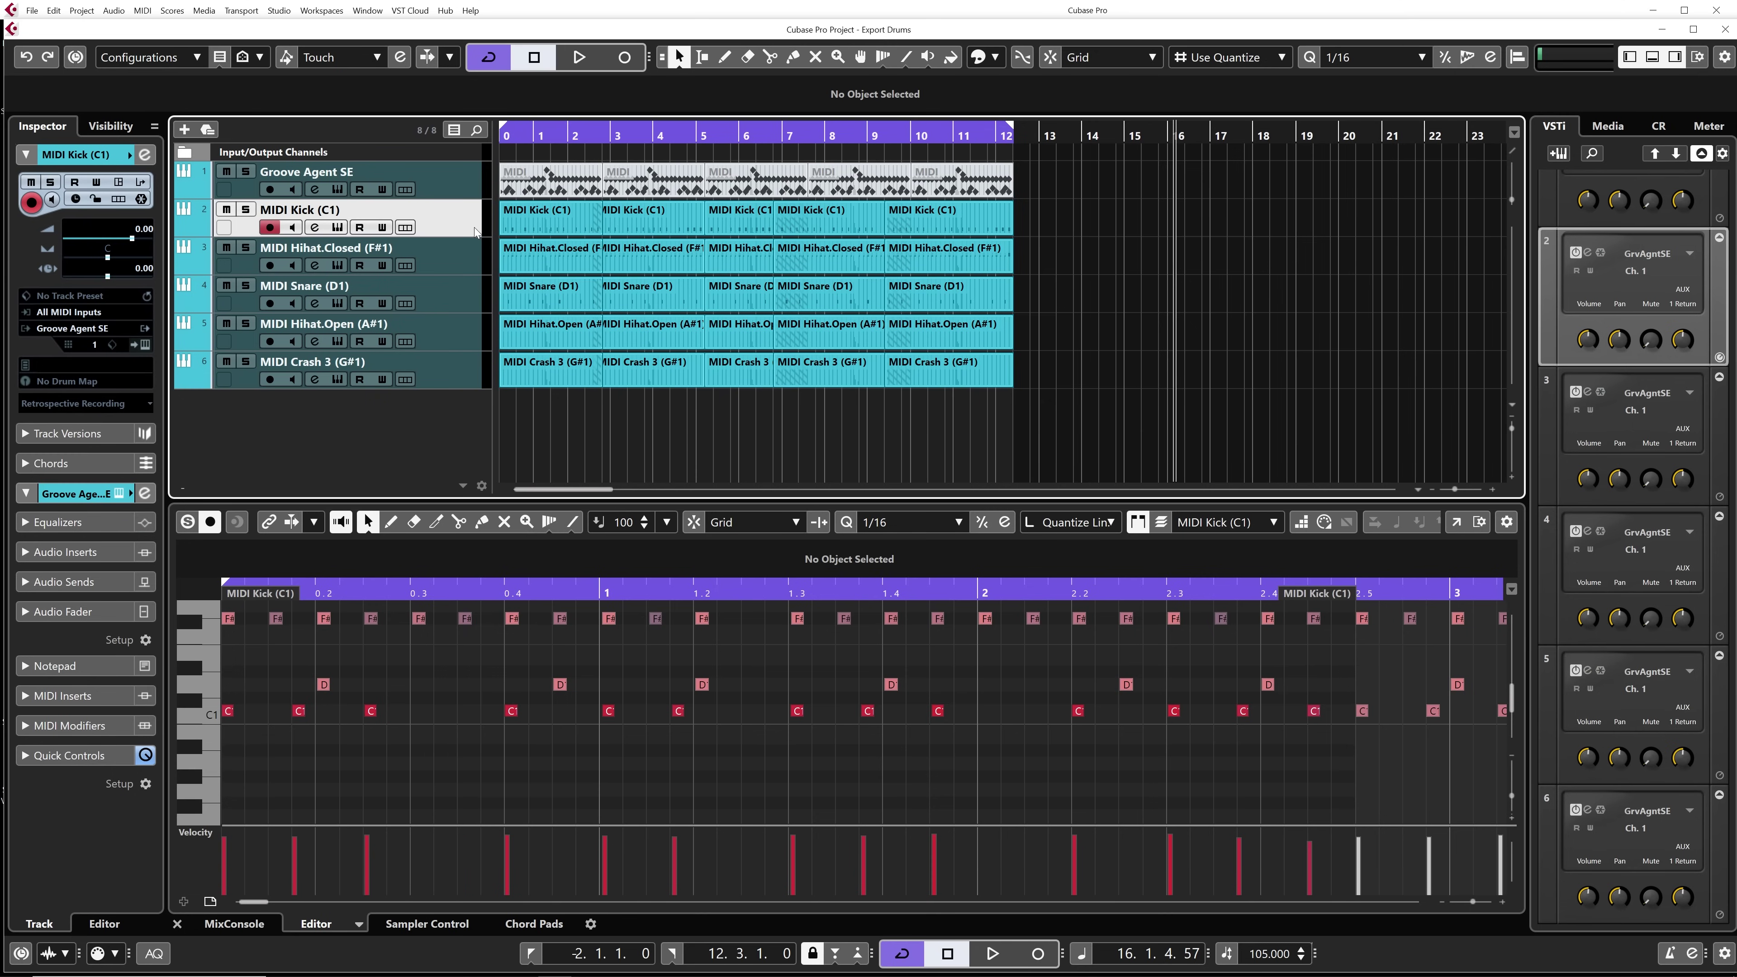
left_click(466, 263)
left_click(460, 302)
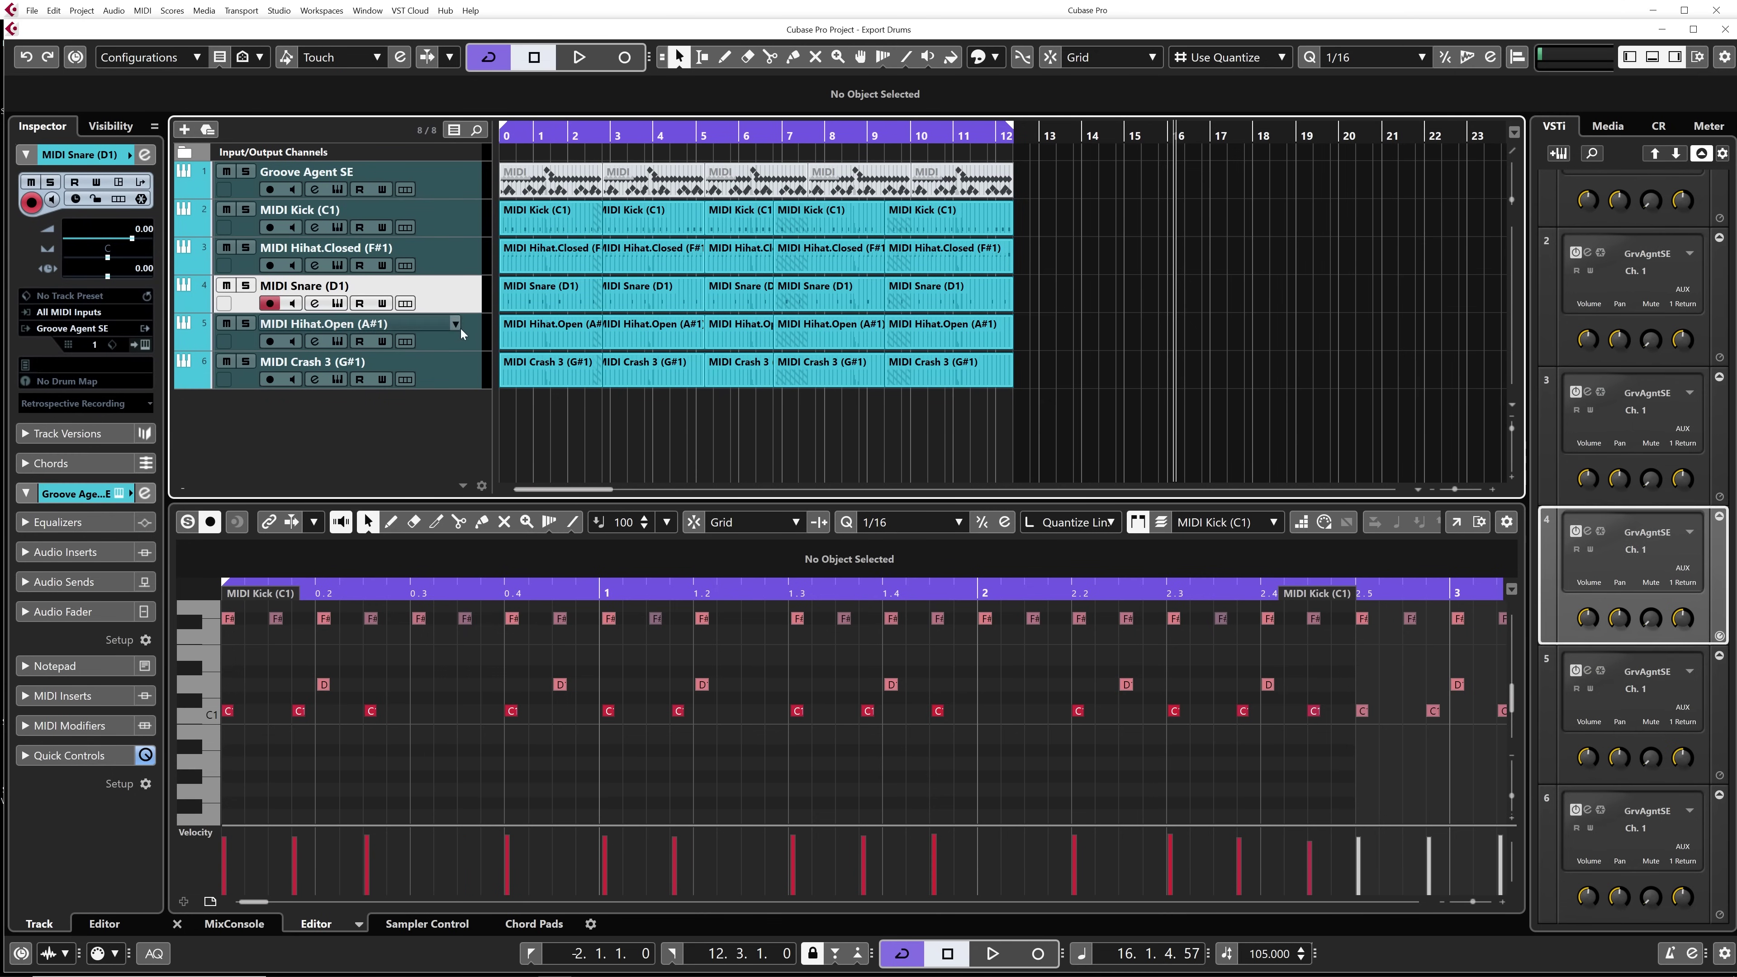
left_click(526, 139)
key("space")
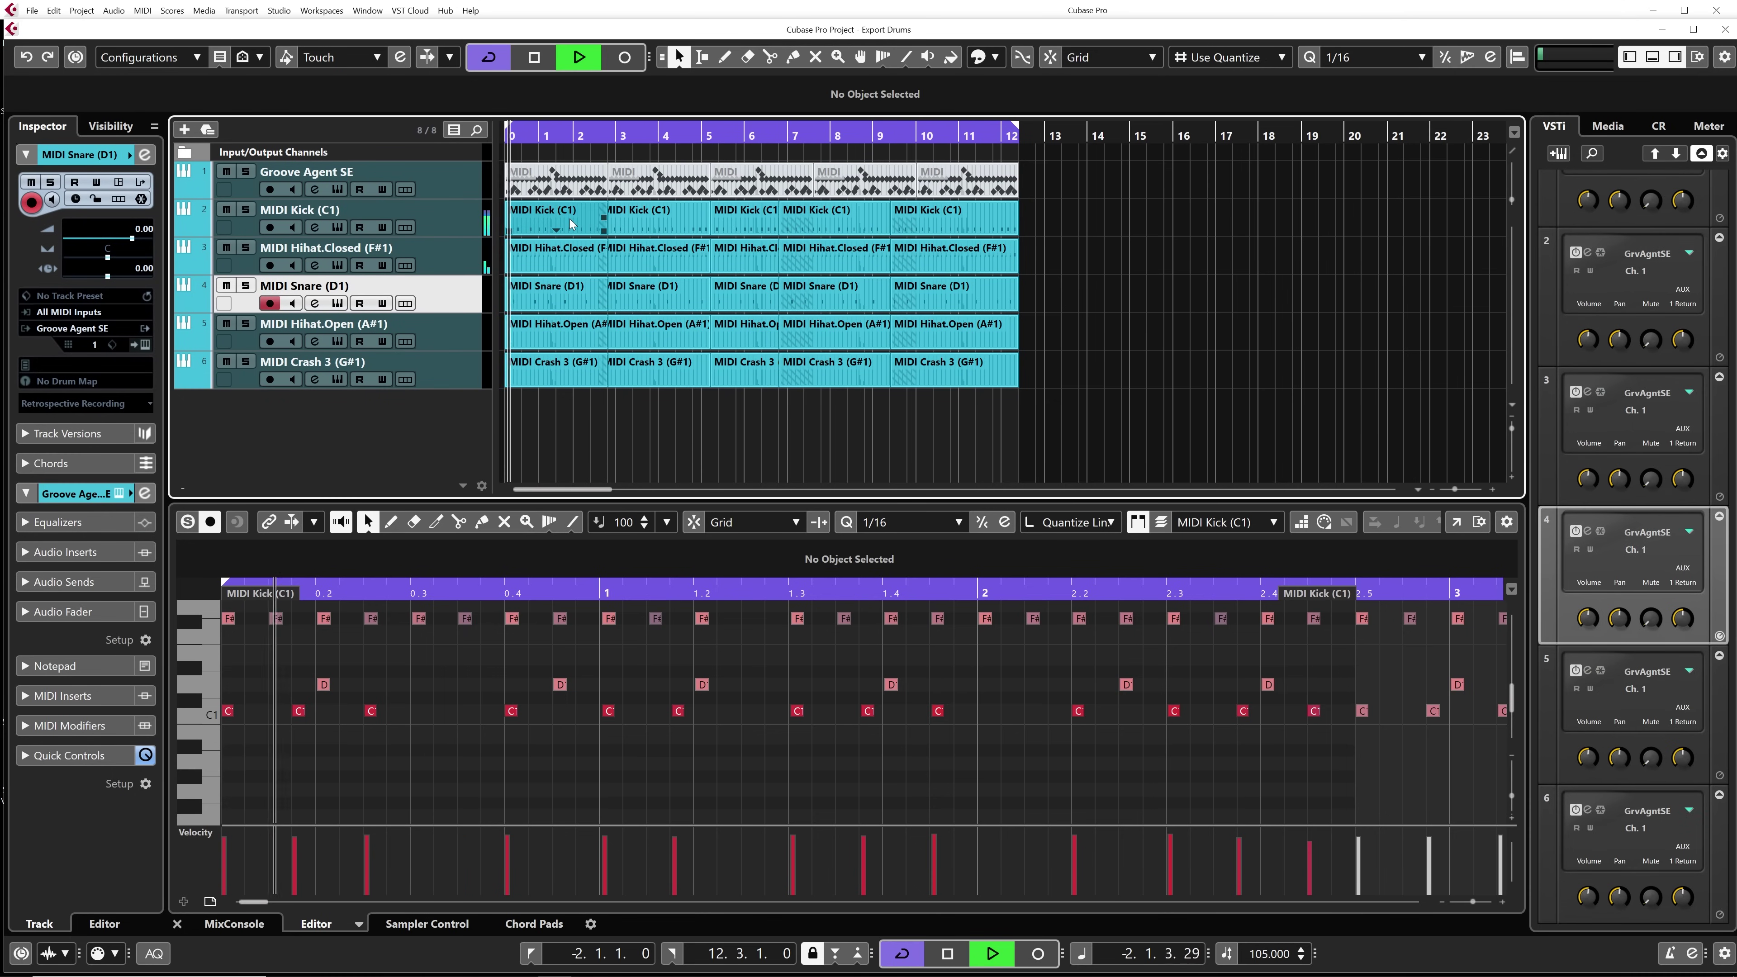
key("F3")
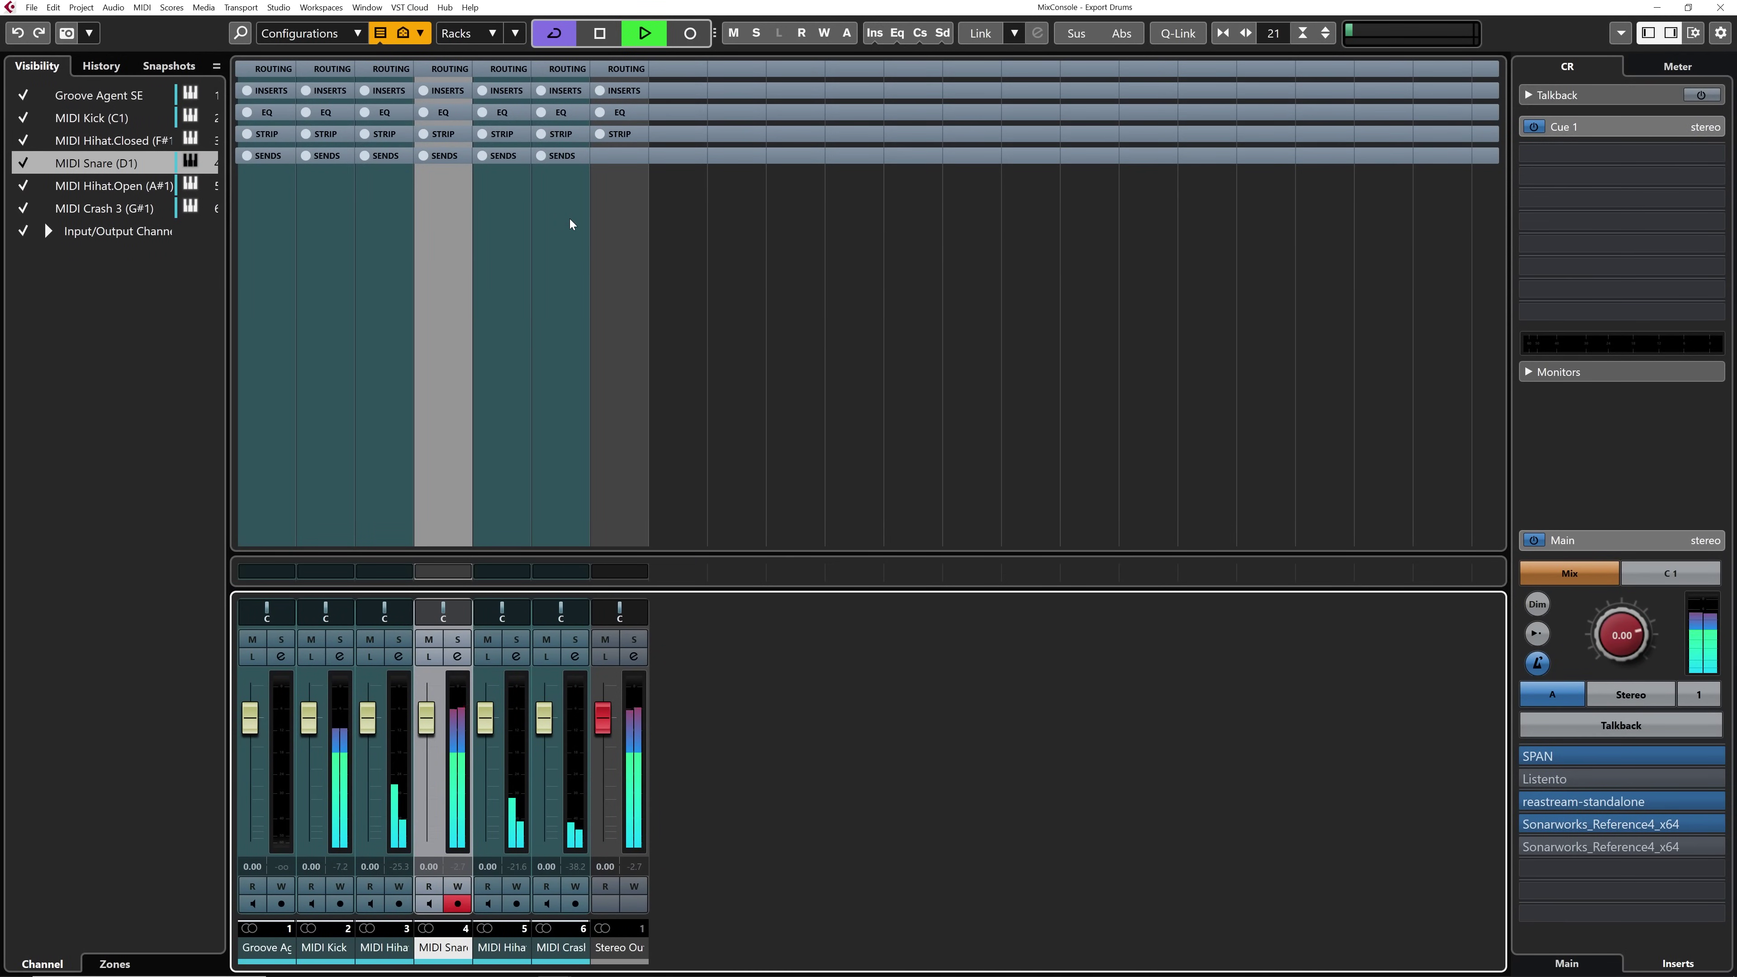
key("F3")
key("space")
- Render the parts of all five dissolved drum tracks in place as one event each, dry with channel settings transferred and source events muted
left_click(481, 221)
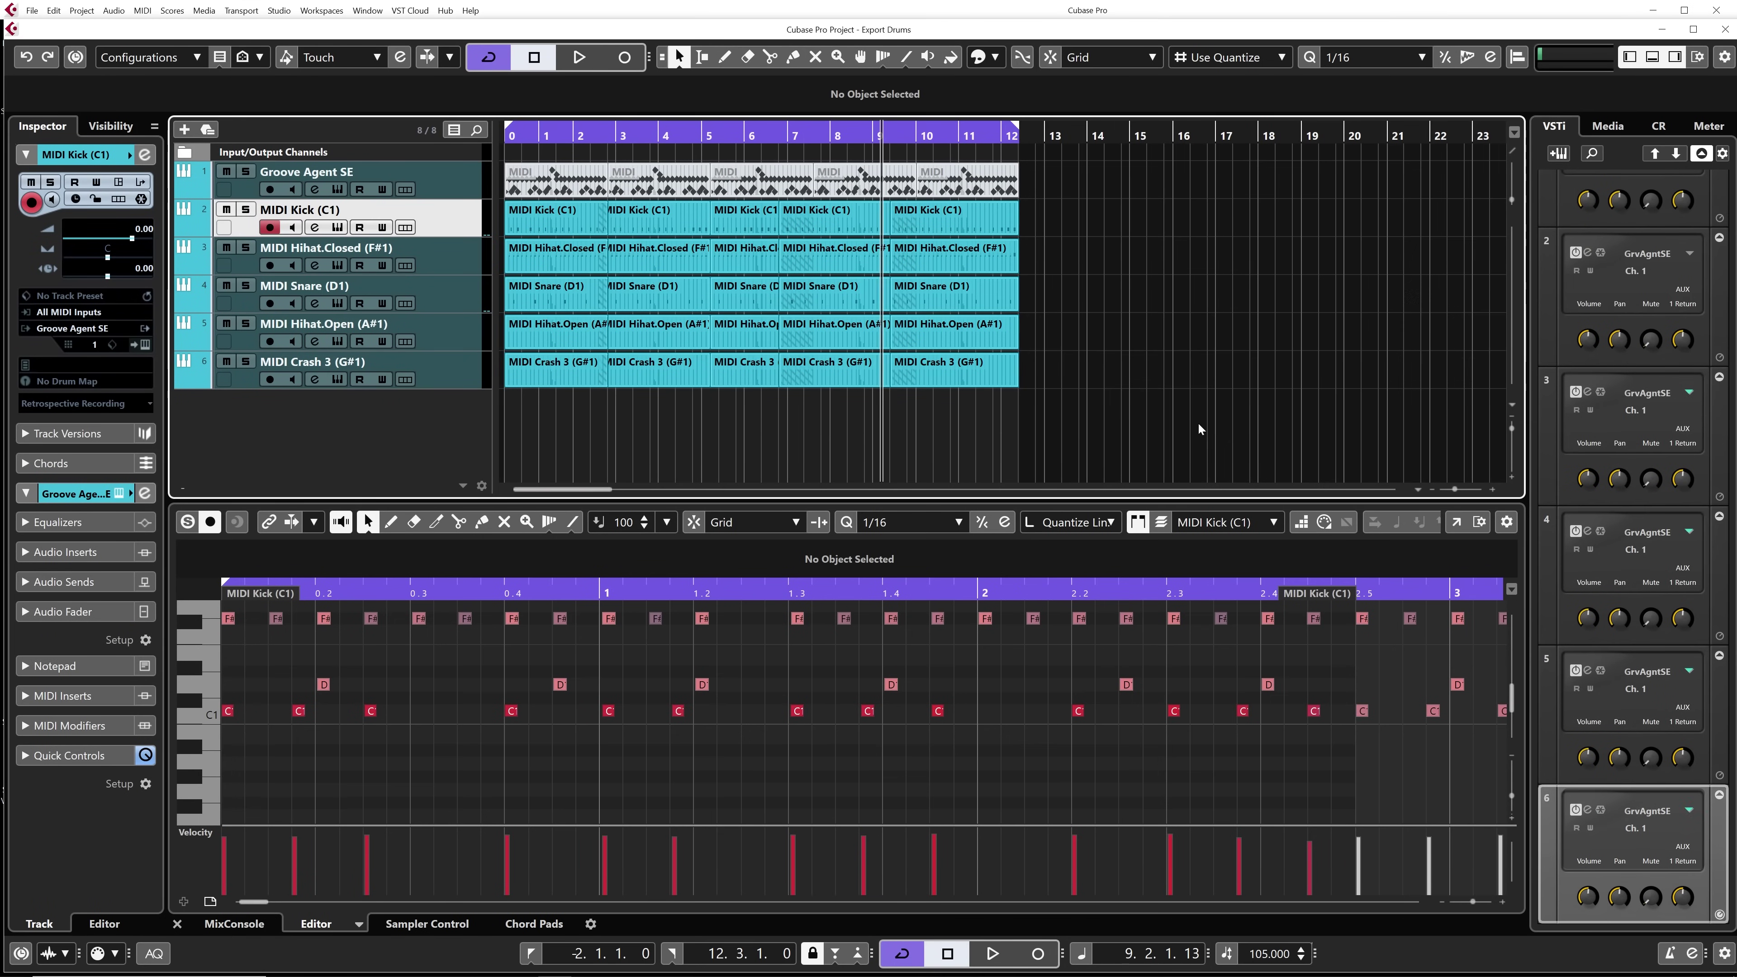
left_click_drag(481, 221, 482, 217)
left_click(54, 11)
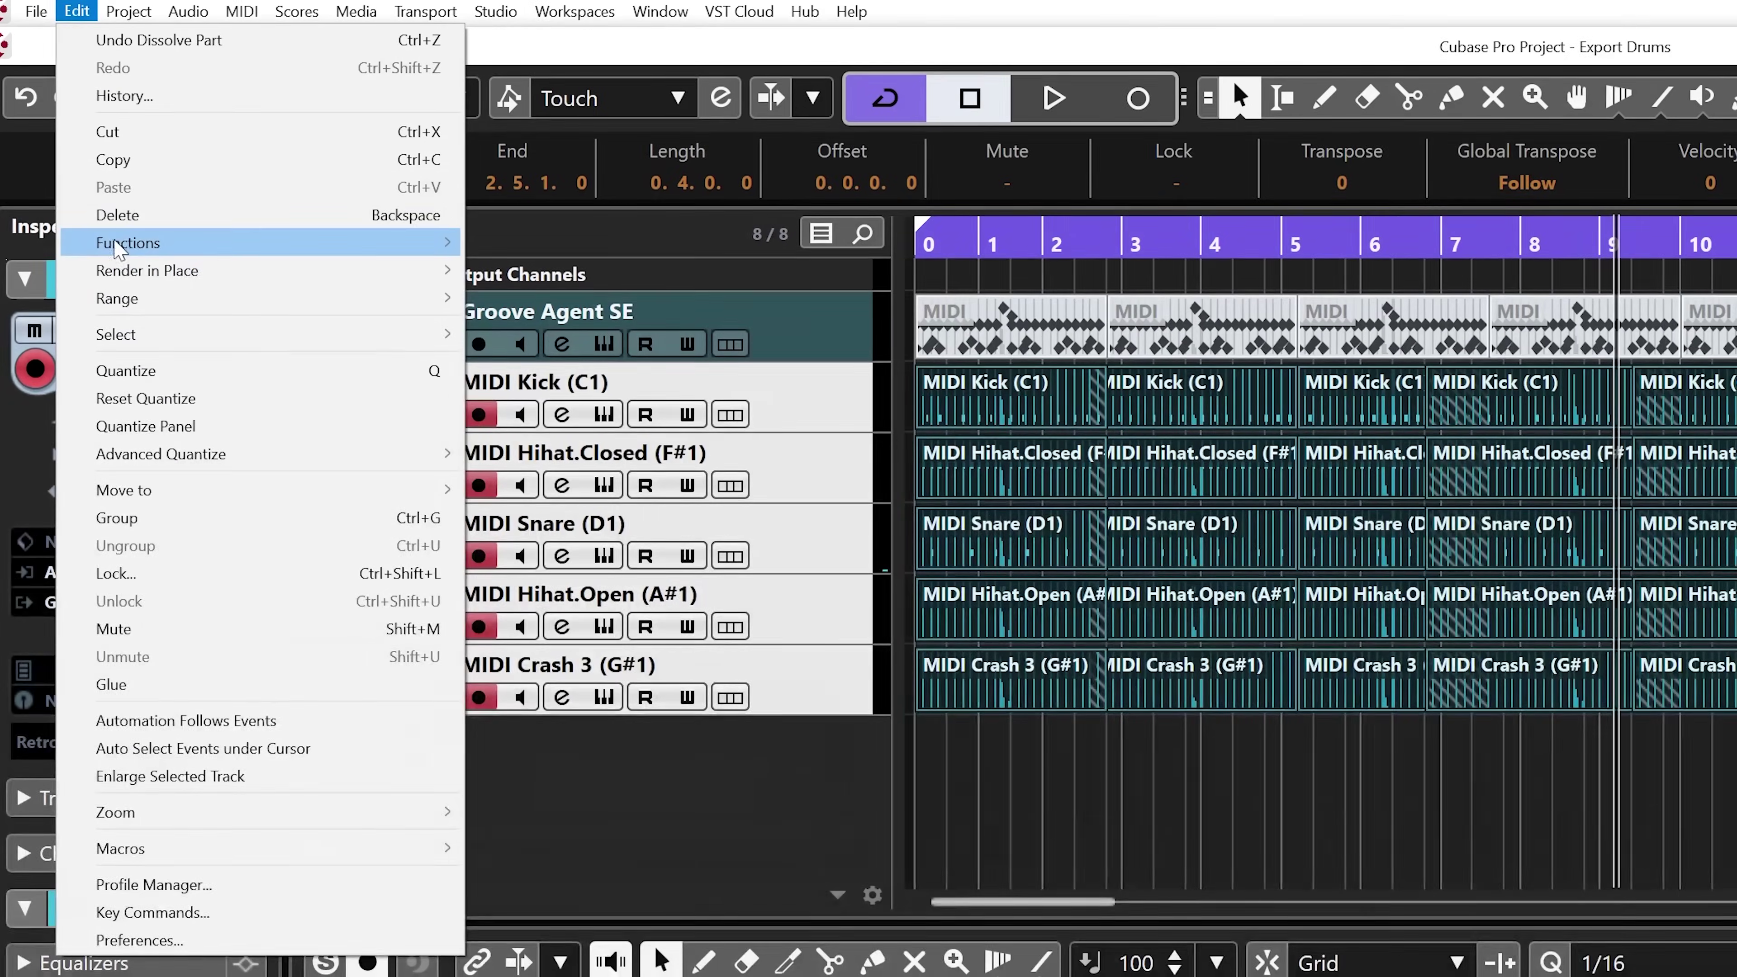
mouse_move(154, 273)
left_click(596, 299)
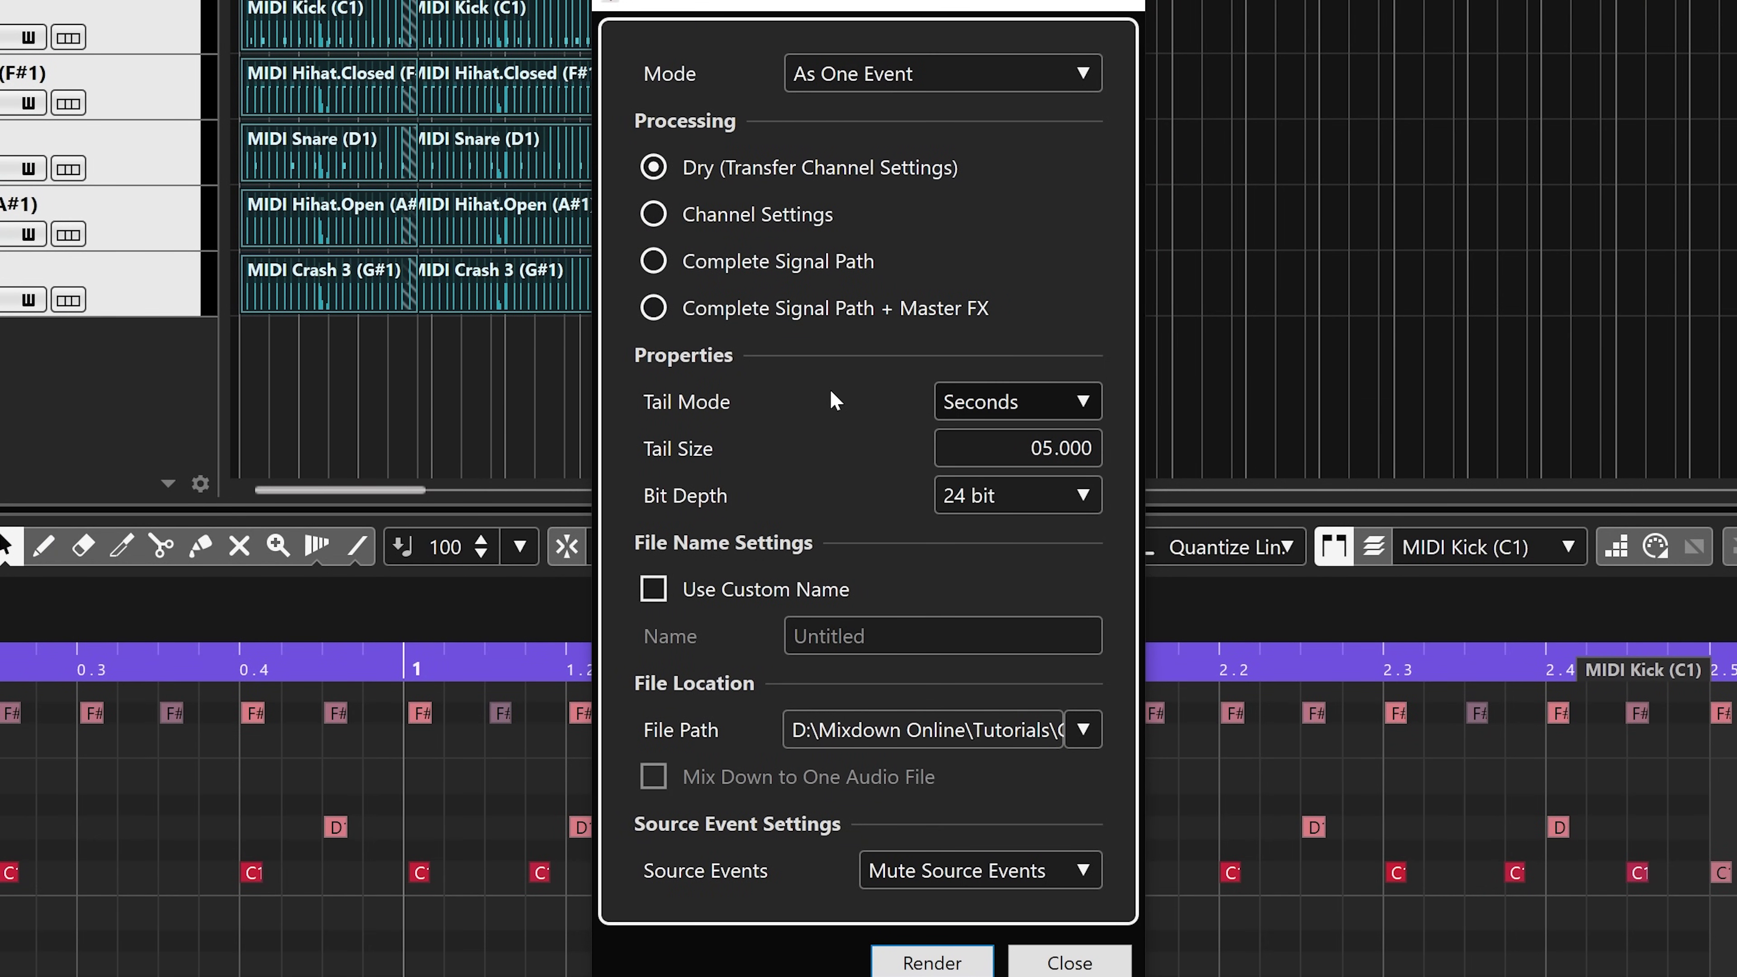
left_click(913, 958)
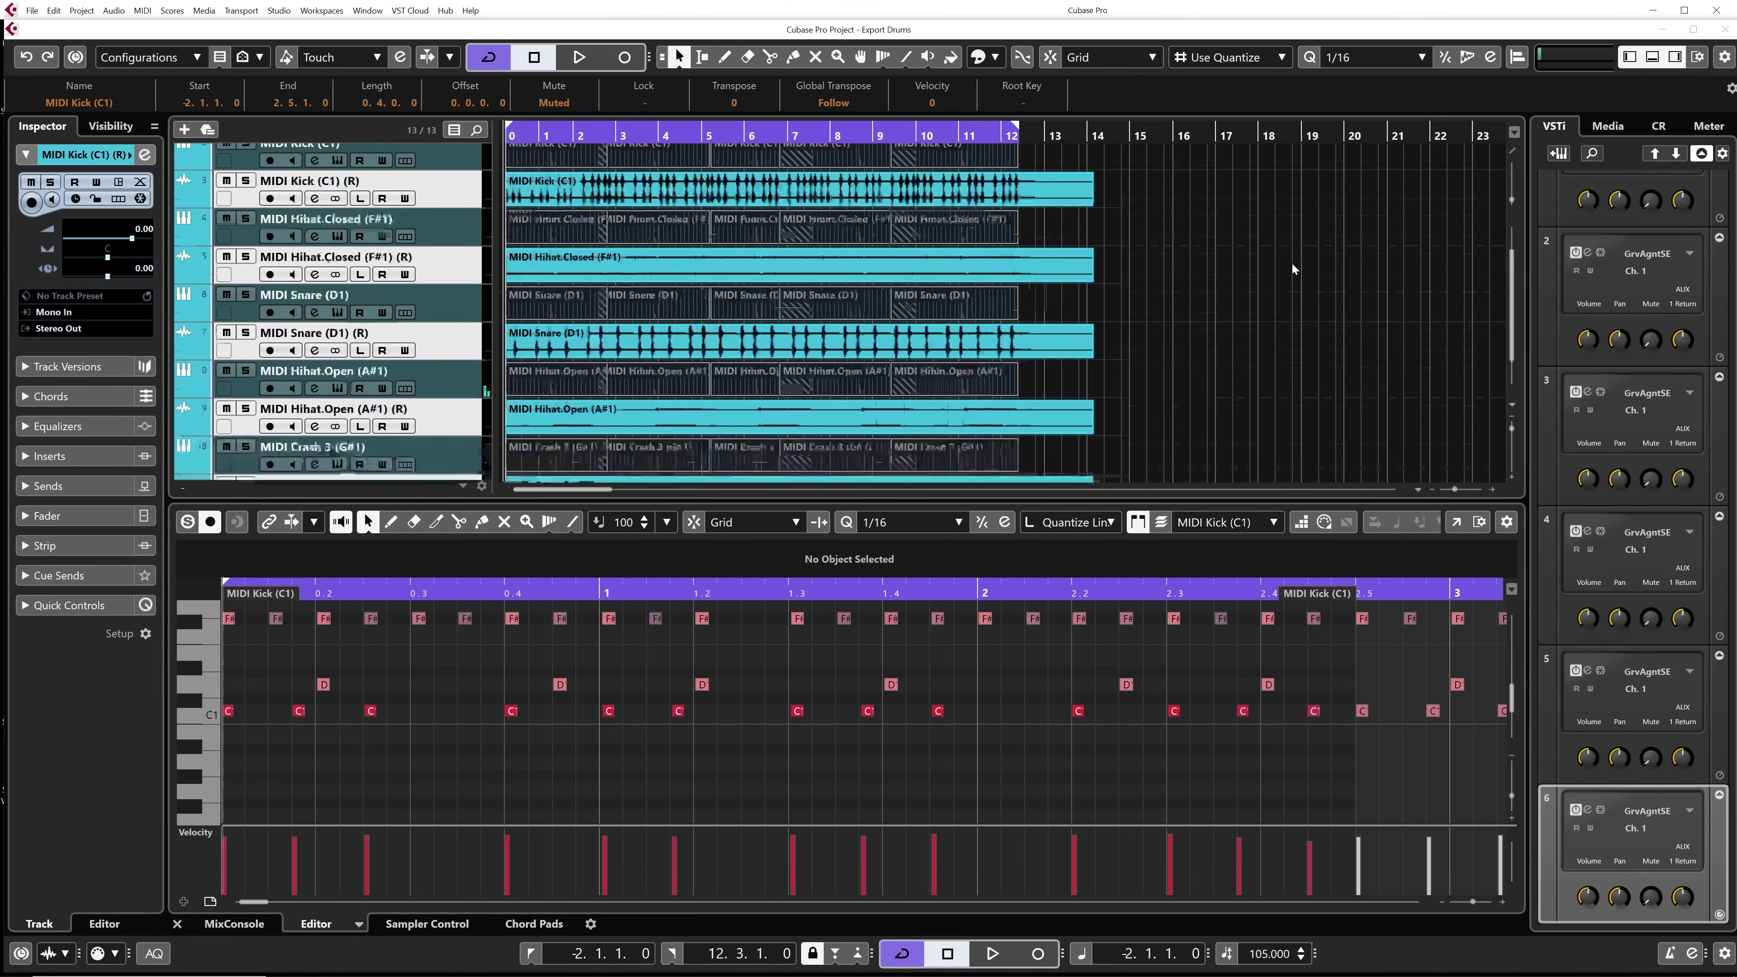
- Move the rendered audio tracks to the top of the track list and remove the Groove Agent SE and dissolved MIDI tracks
left_click_drag(444, 268, 454, 188)
left_click(463, 186)
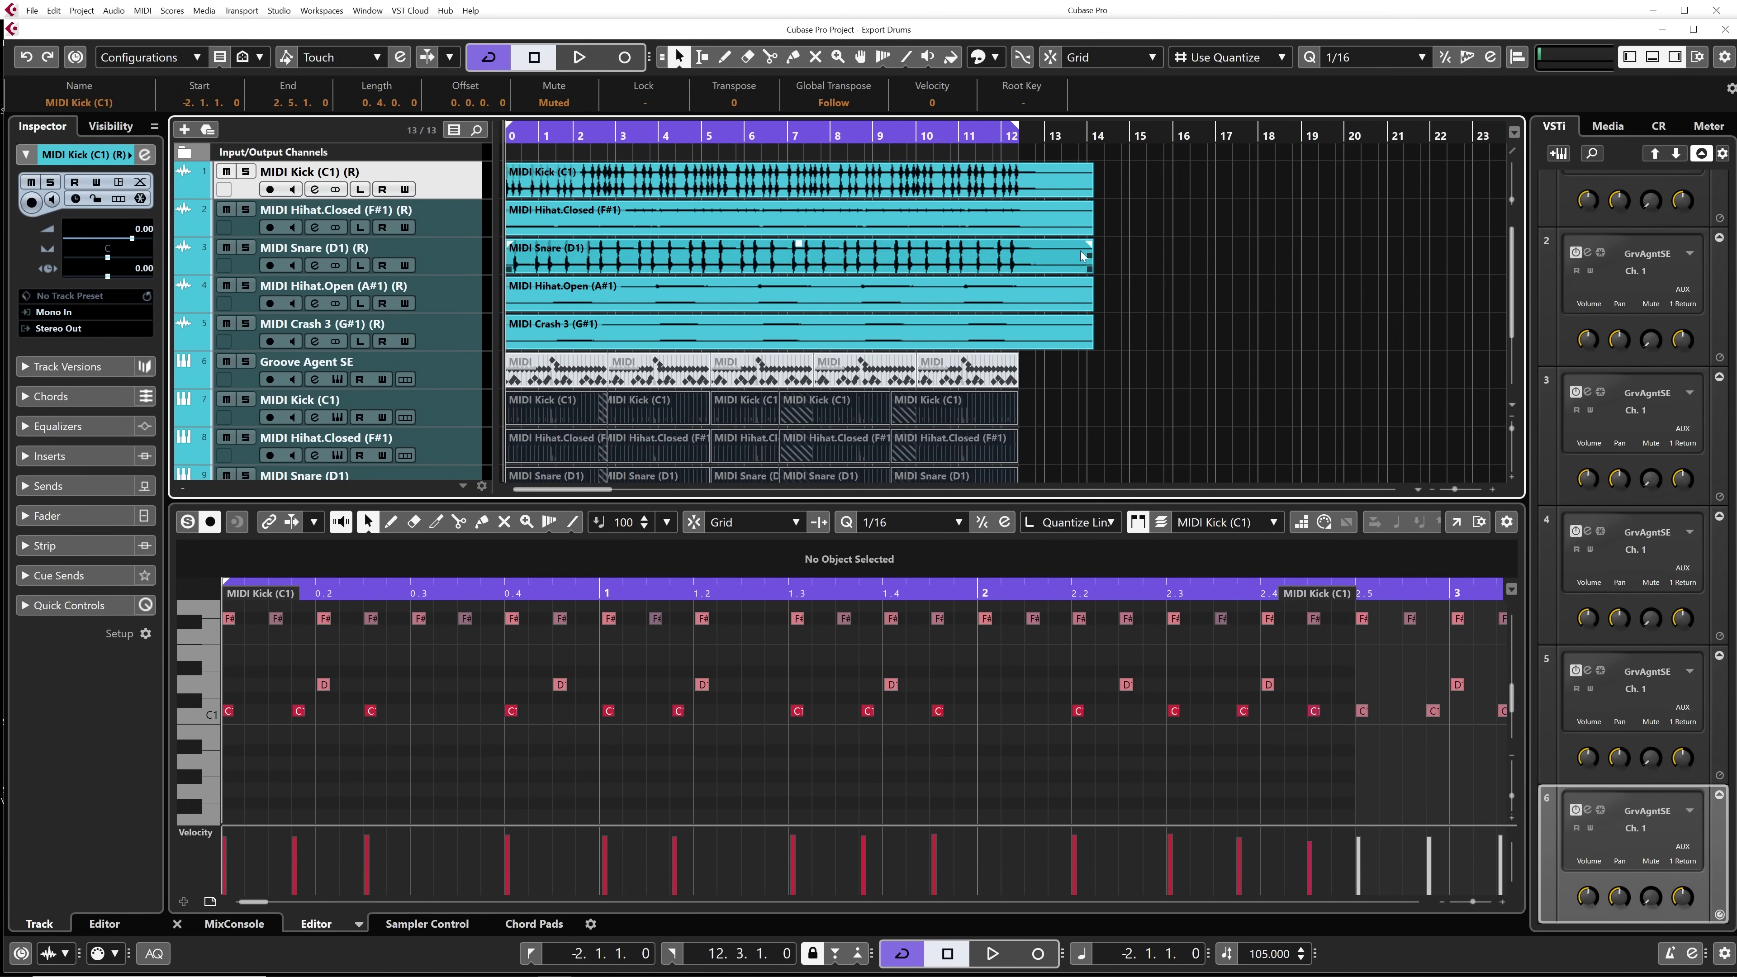
scroll(1227, 269, "down", 2)
left_click(462, 307)
scroll(461, 307, "down", 2)
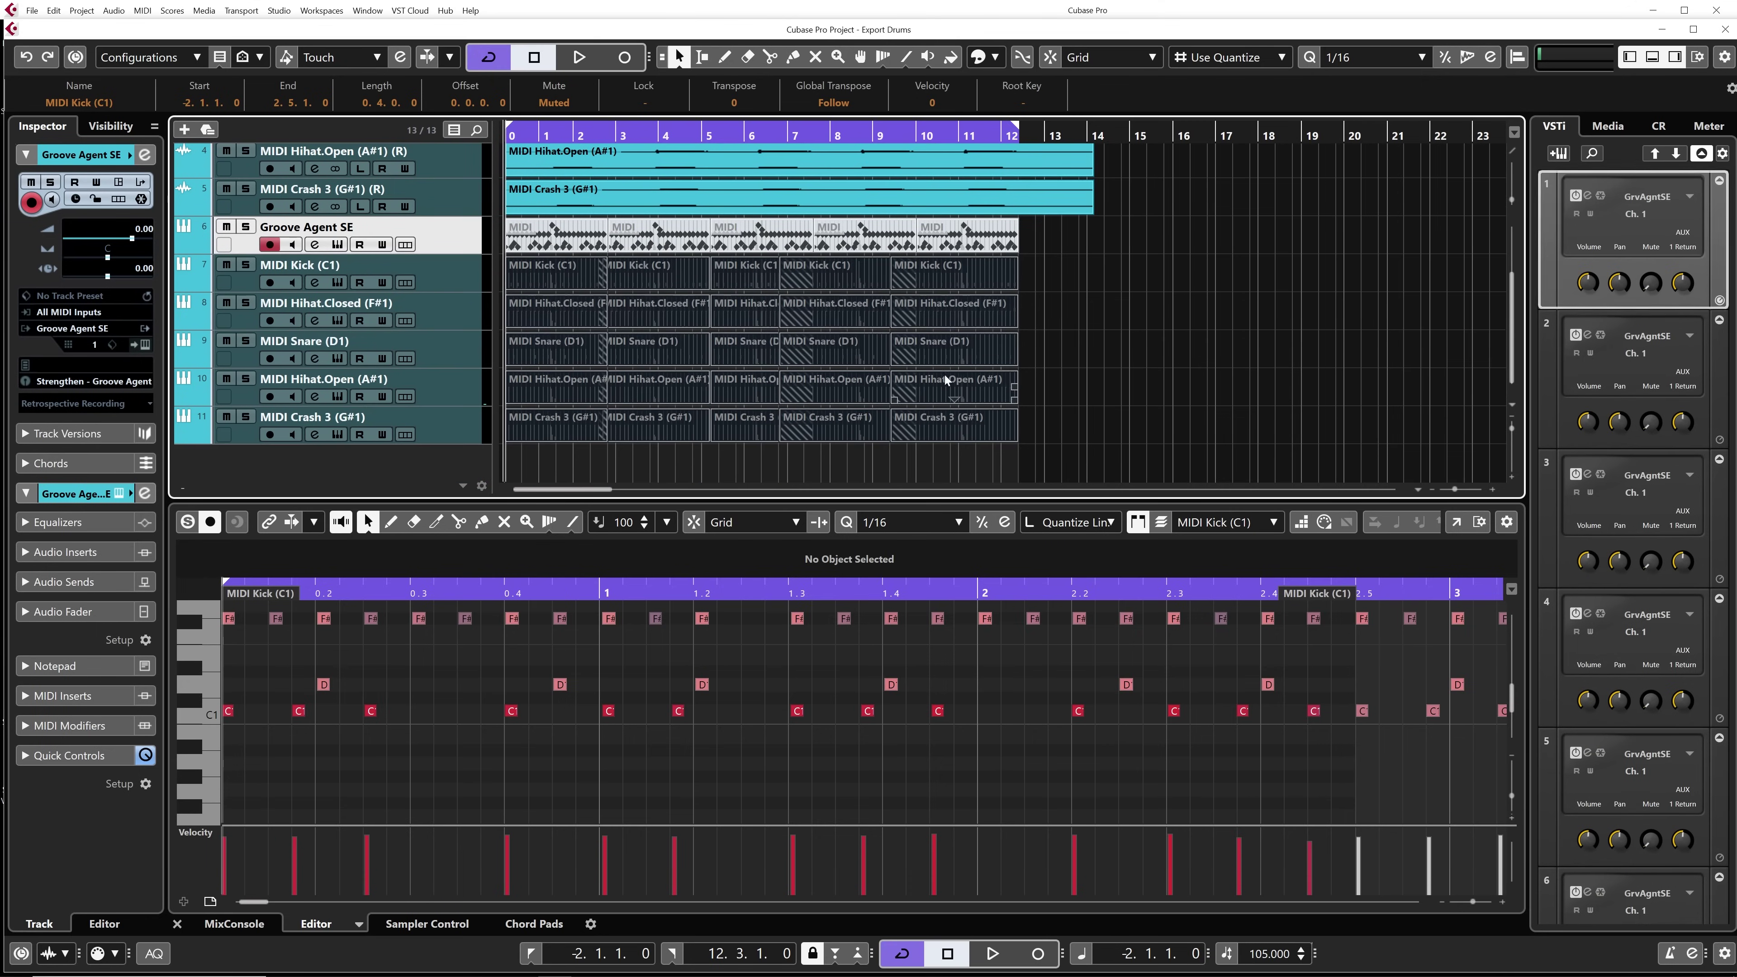
left_click(439, 436, "shift")
right_click(440, 436)
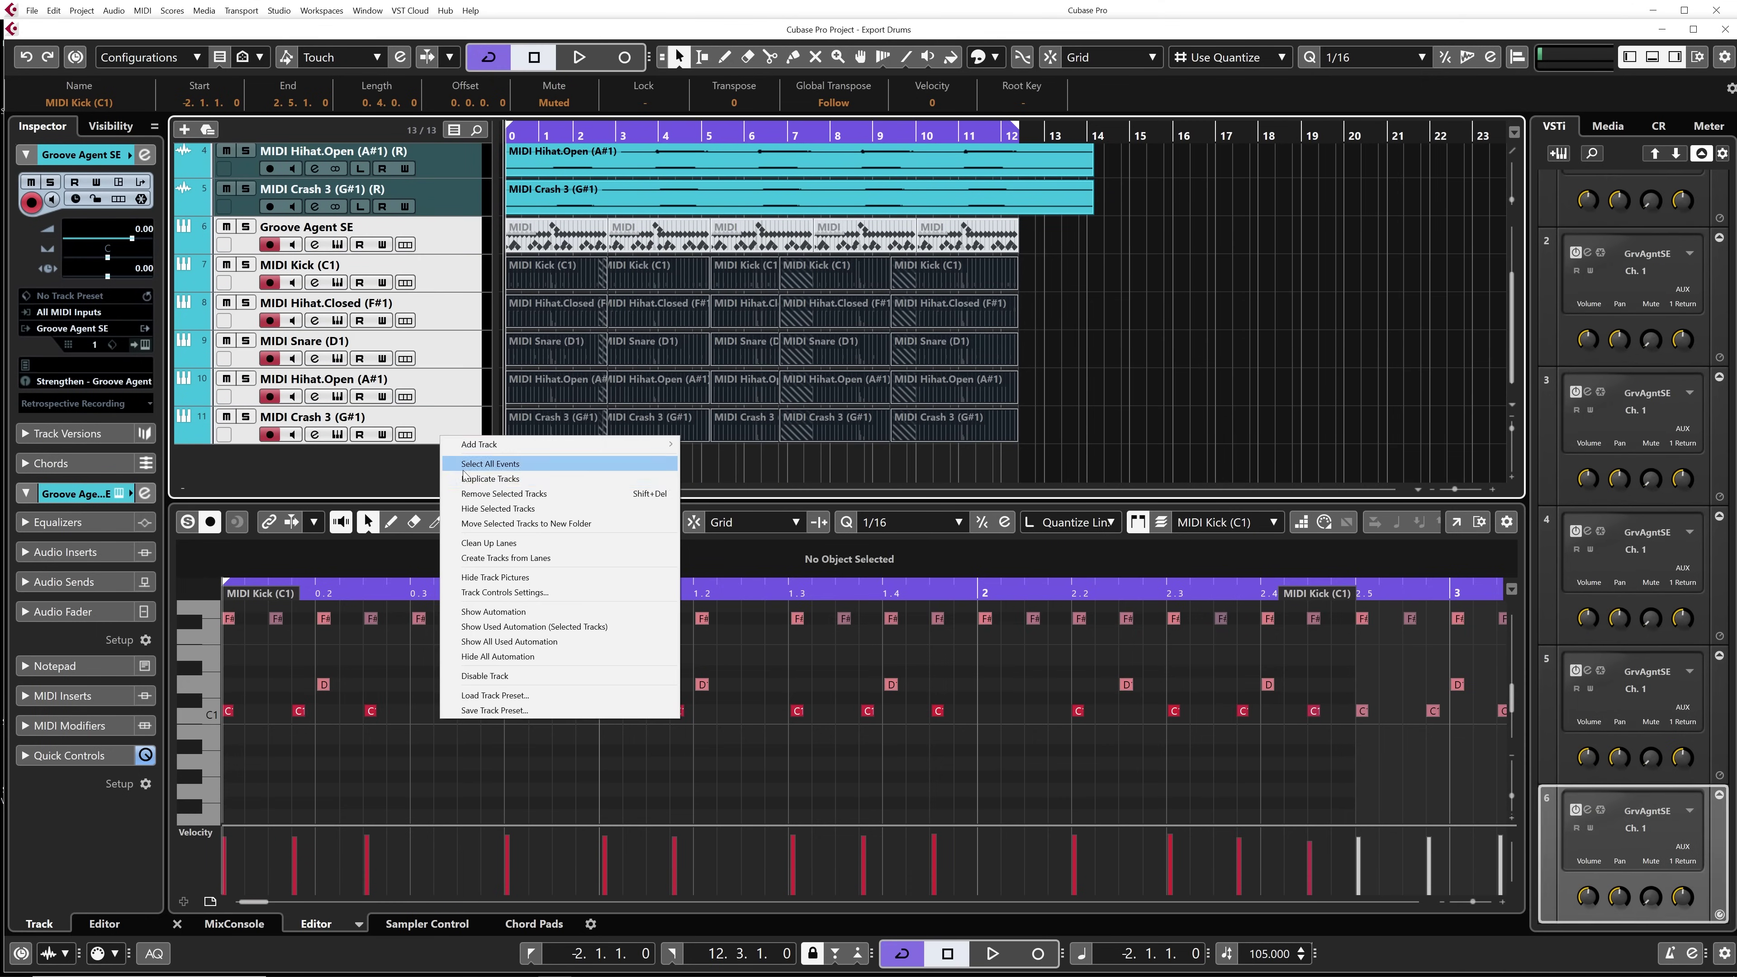
left_click(473, 494)
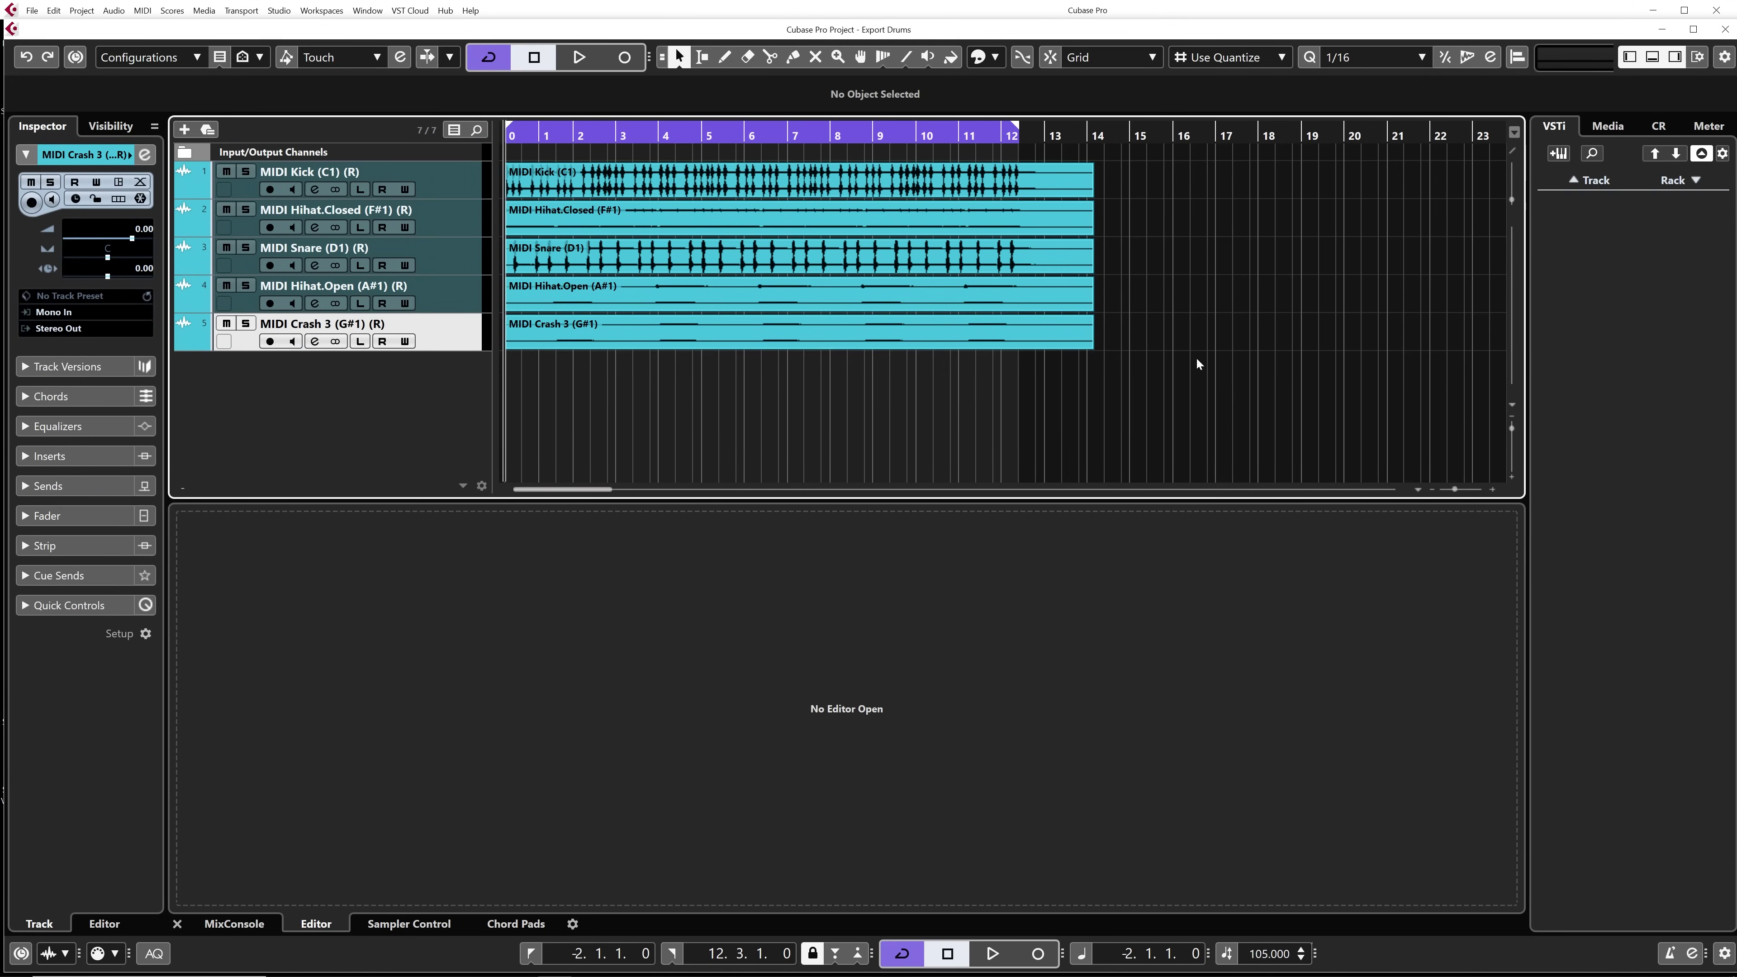
- Turn off cycle mode and start playback of the rendered drum tracks
key("KP_Divide")
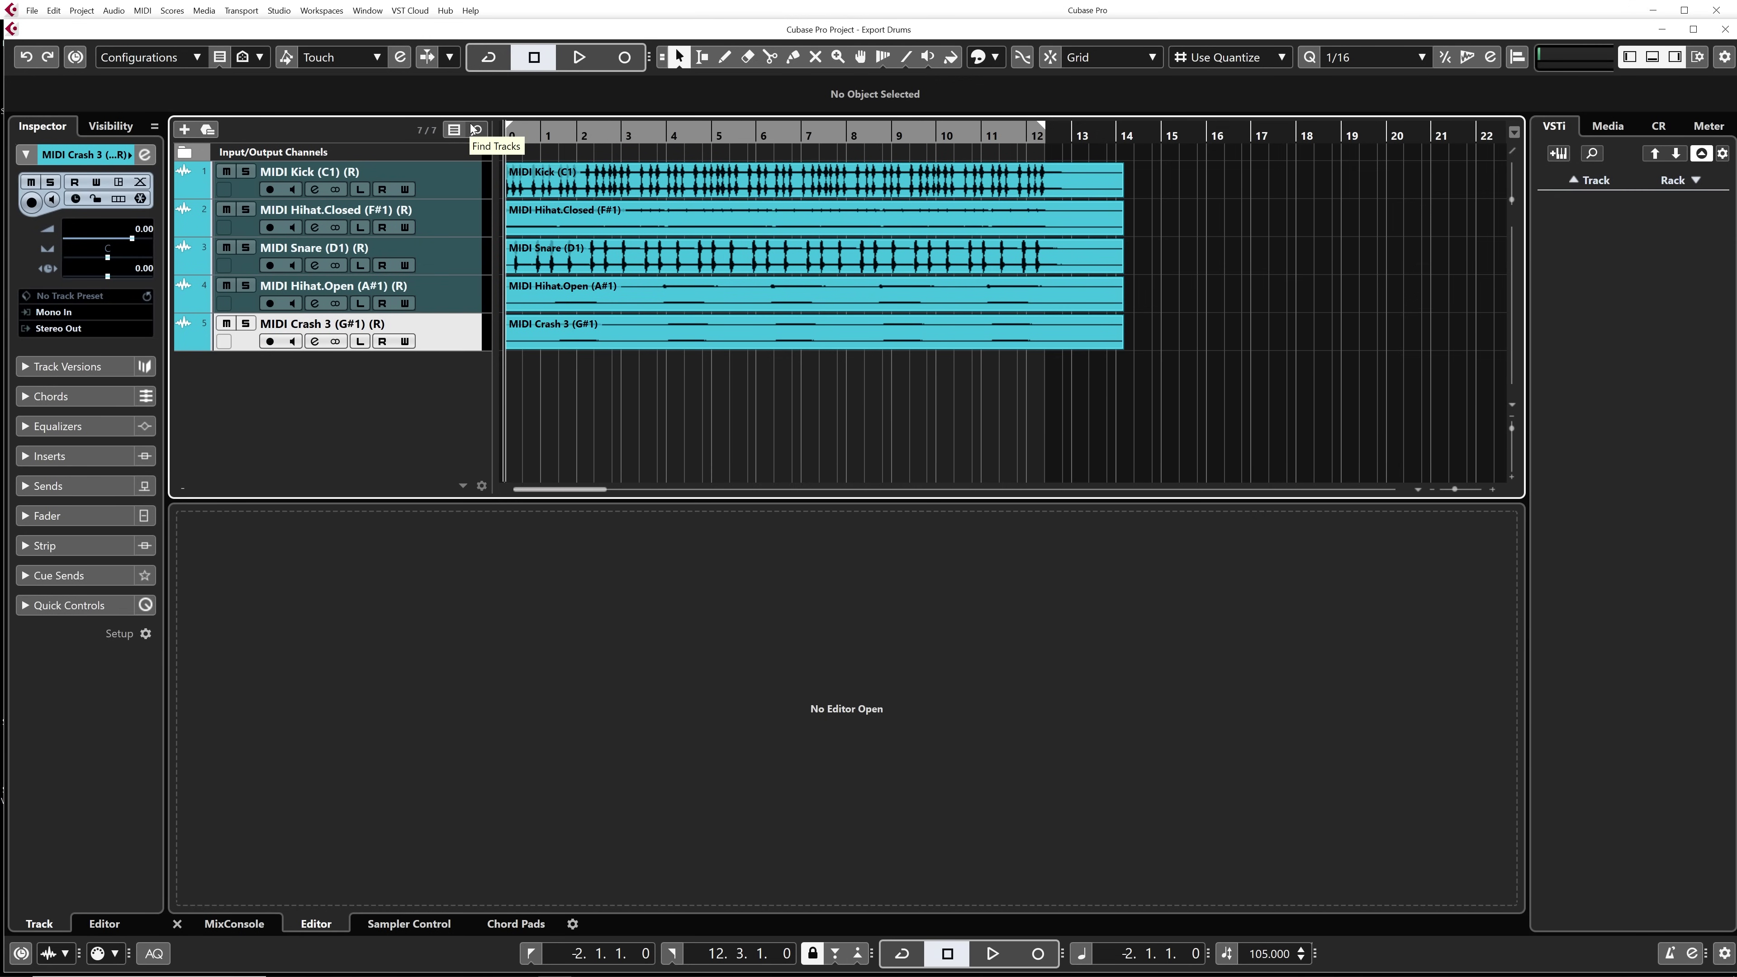
key("space")
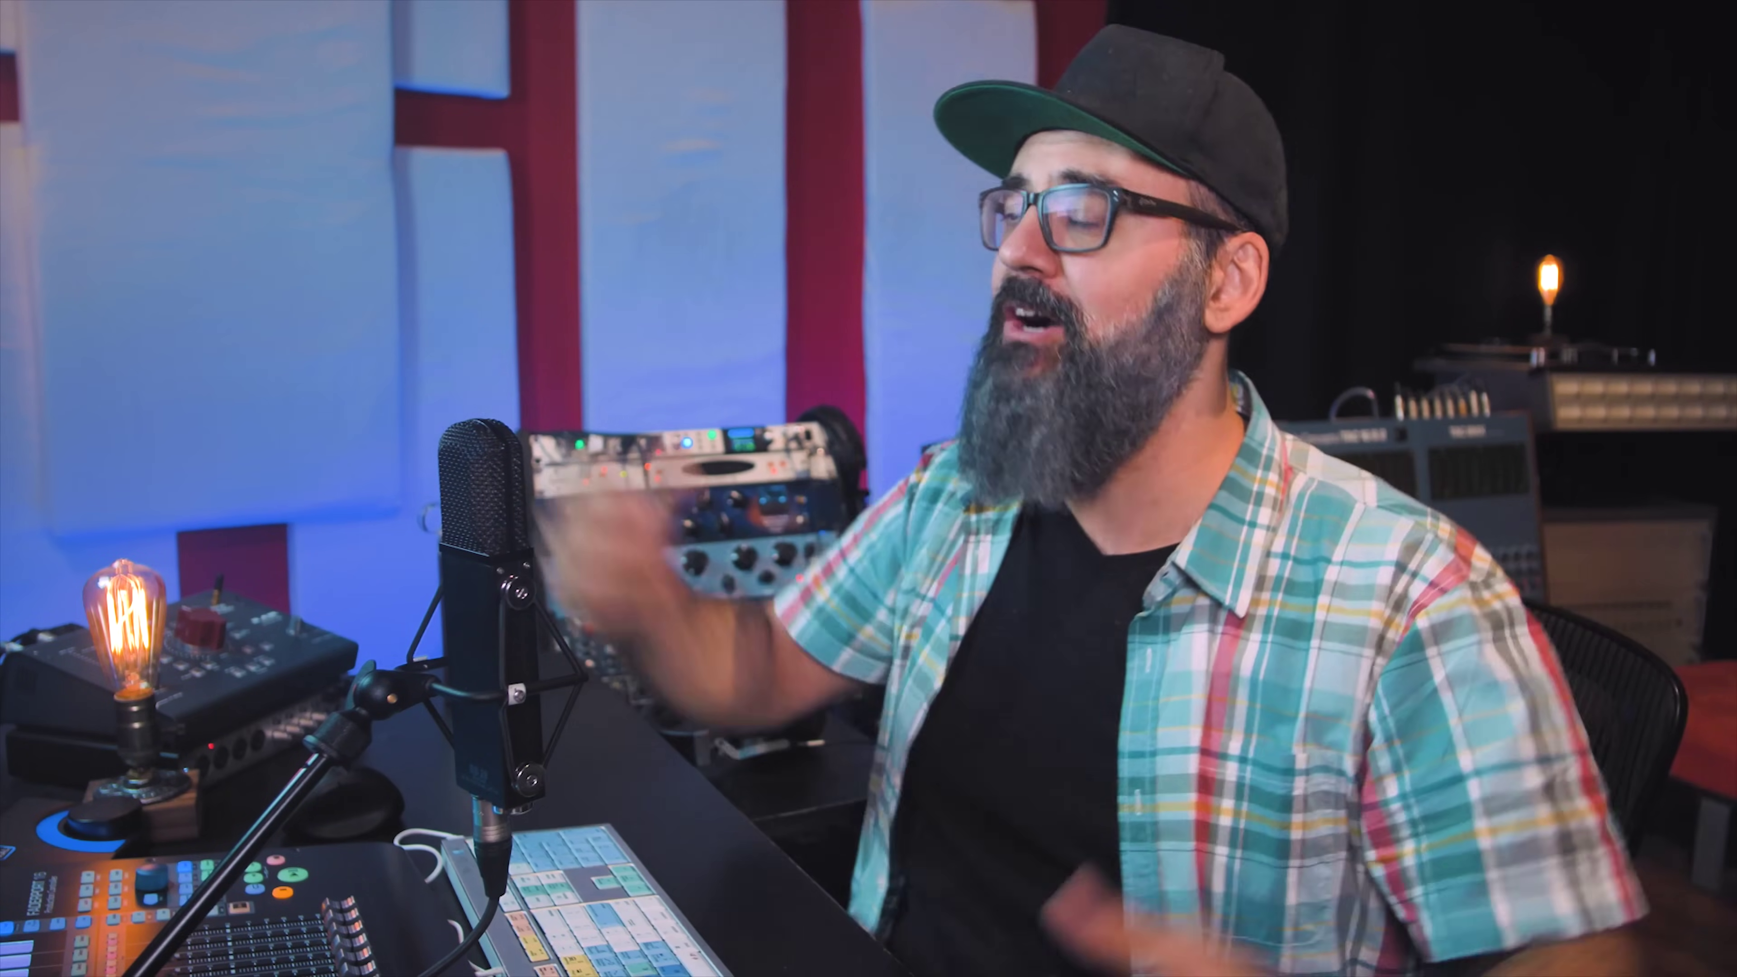